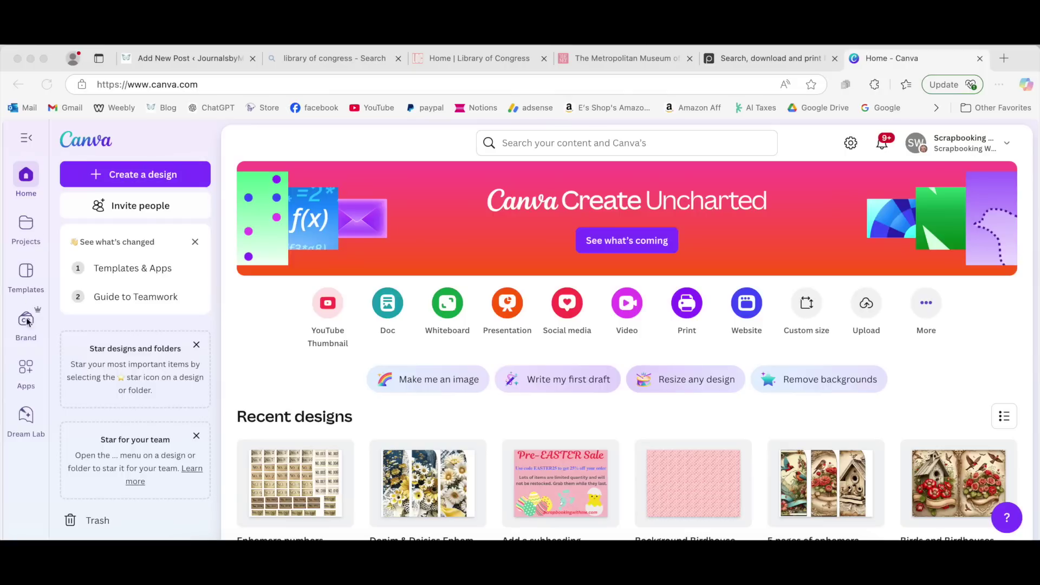
Look over the home page and the recent designs in Projects
{"action": "left_click", "coordinate": [29, 180]}
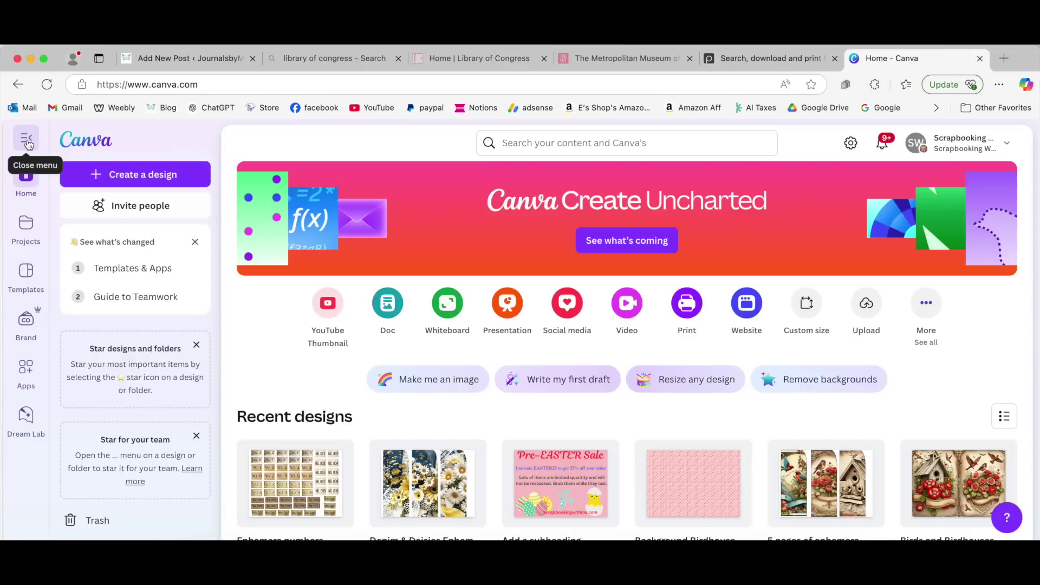
{"action": "left_click", "coordinate": [27, 226]}
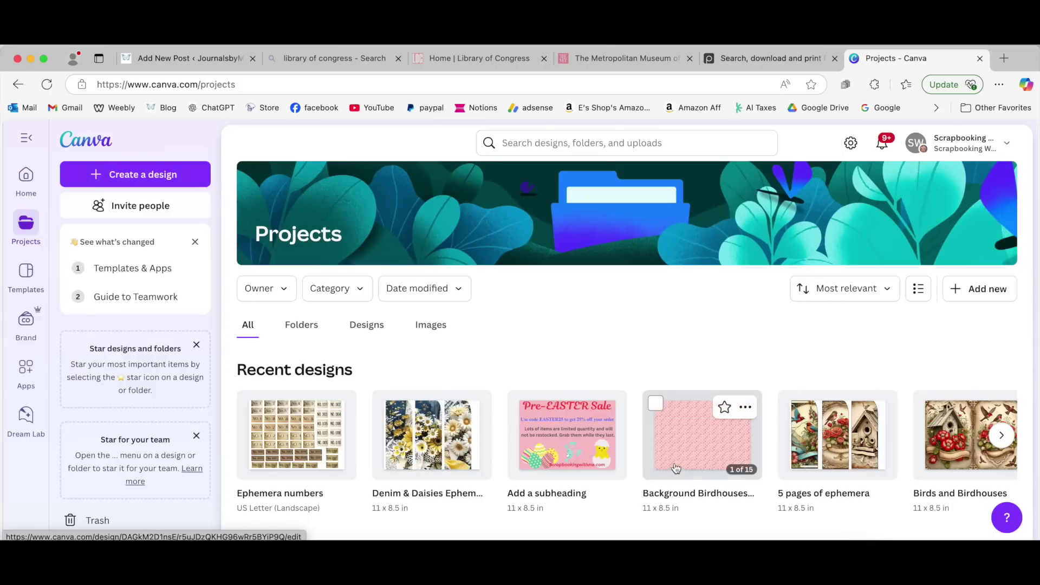
{"action": "mouse_move", "coordinate": [674, 475]}
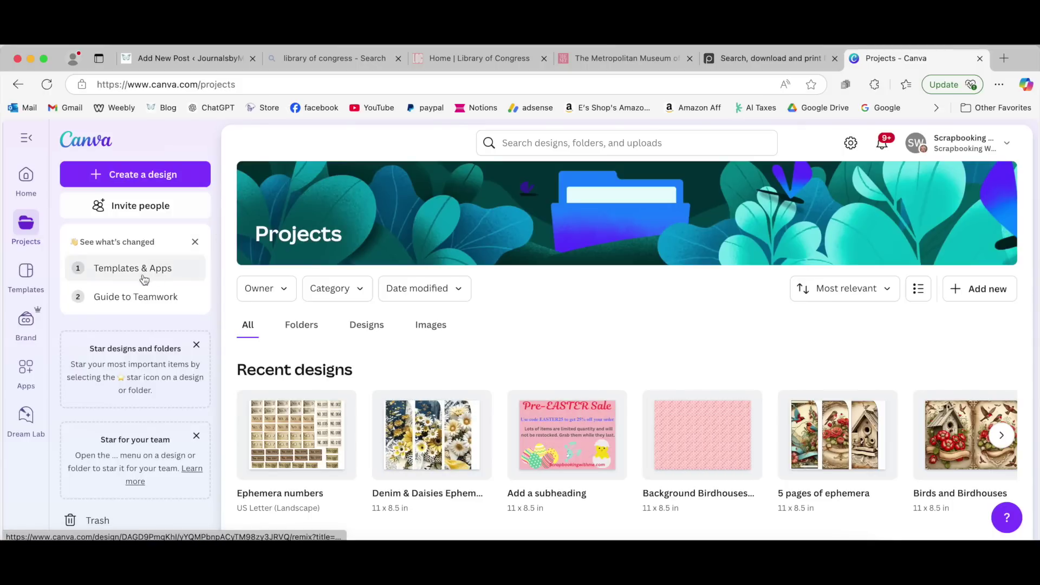
Browse the template library, looking through the Social Media templates and the Video category
{"action": "left_click", "coordinate": [26, 277]}
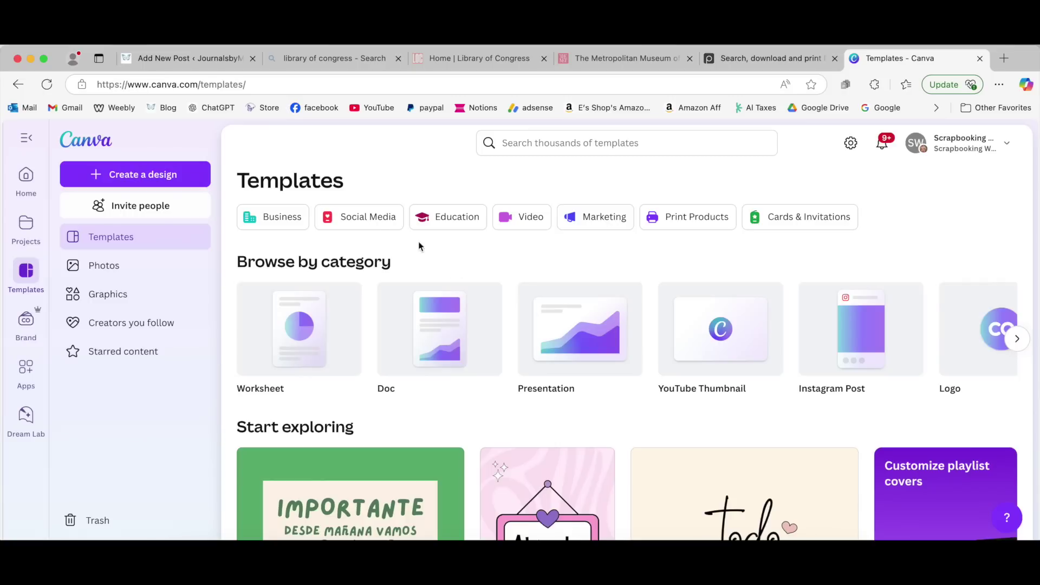
{"action": "left_click", "coordinate": [364, 225]}
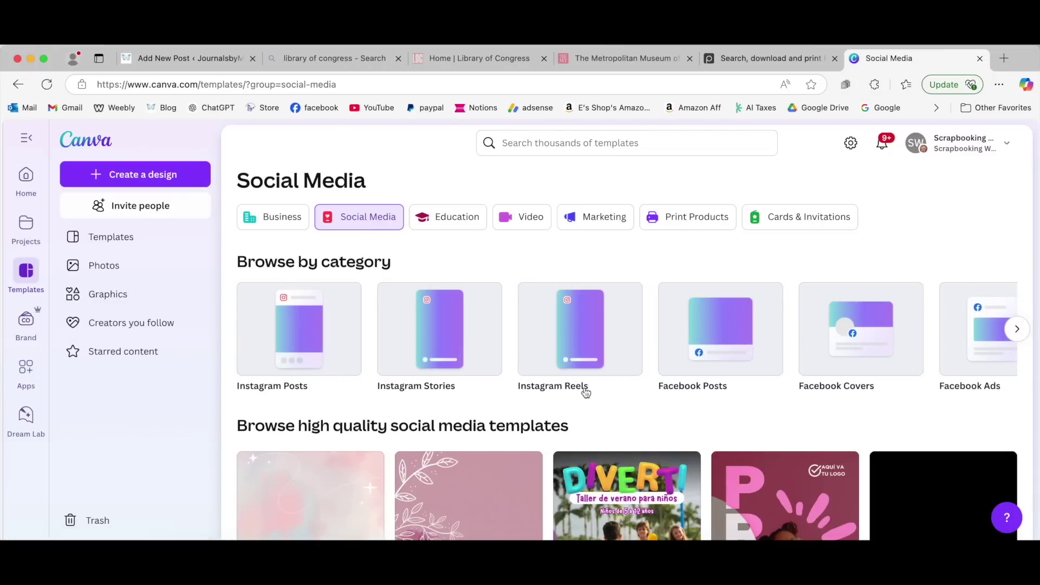
{"action": "scroll", "coordinate": [467, 398], "scroll_direction": "down", "scroll_amount": 2}
{"action": "scroll", "coordinate": [467, 398], "scroll_direction": "down", "scroll_amount": 3}
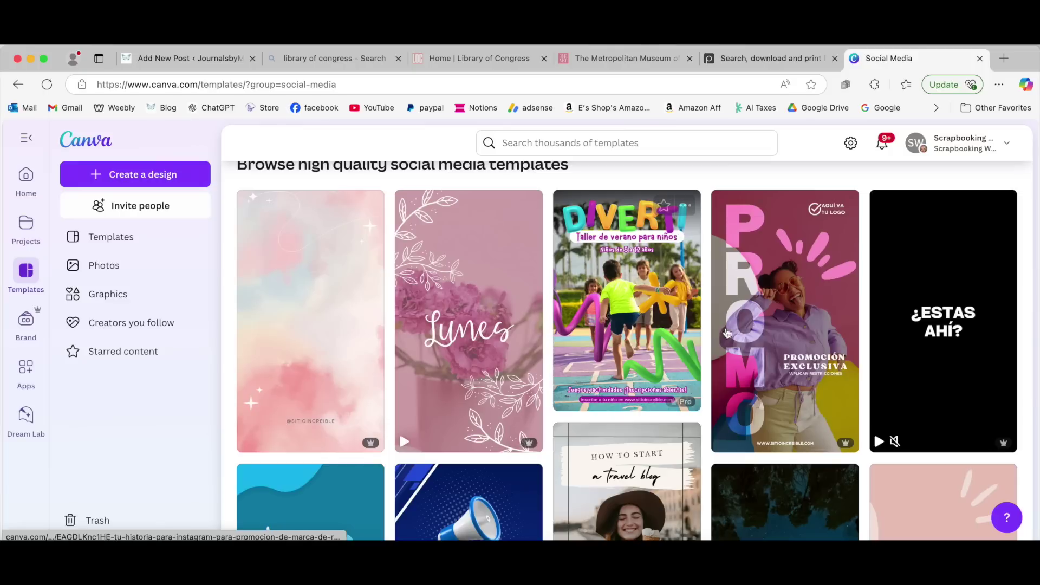
{"action": "scroll", "coordinate": [491, 293], "scroll_direction": "down", "scroll_amount": 5}
{"action": "scroll", "coordinate": [491, 293], "scroll_direction": "down", "scroll_amount": 9}
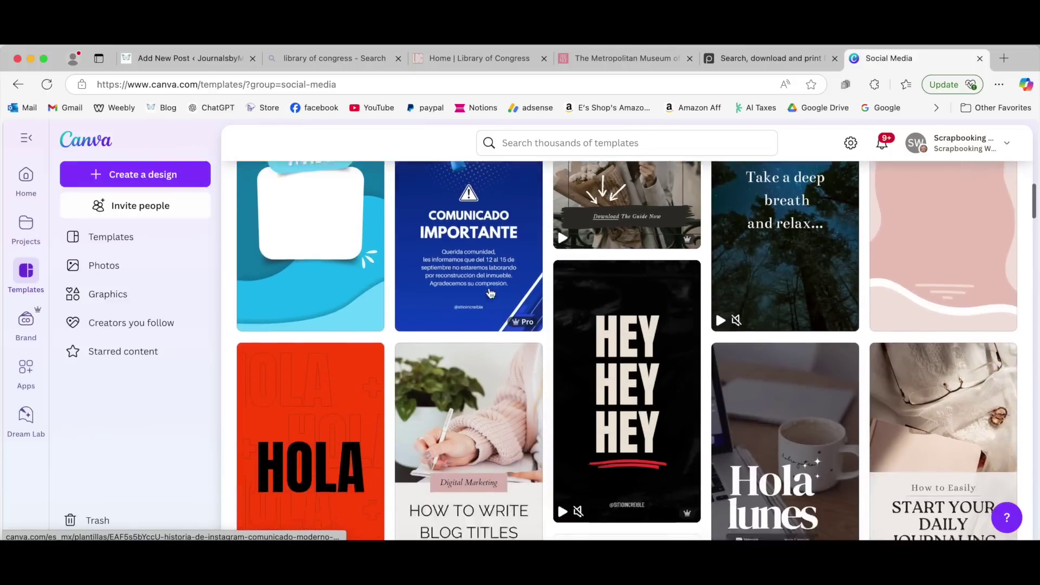
{"action": "scroll", "coordinate": [491, 293], "scroll_direction": "up", "scroll_amount": 20}
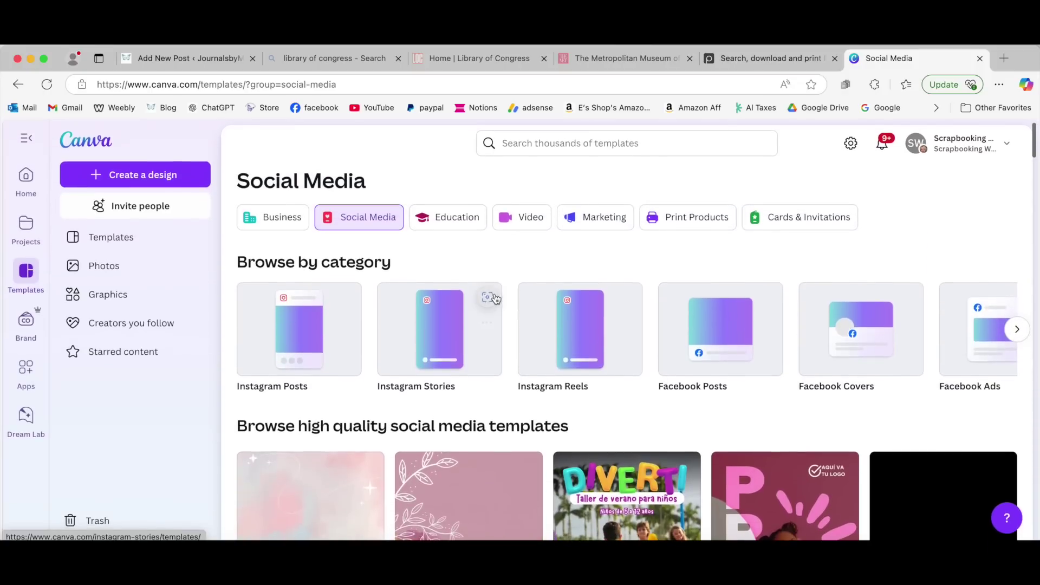
{"action": "left_click", "coordinate": [525, 219]}
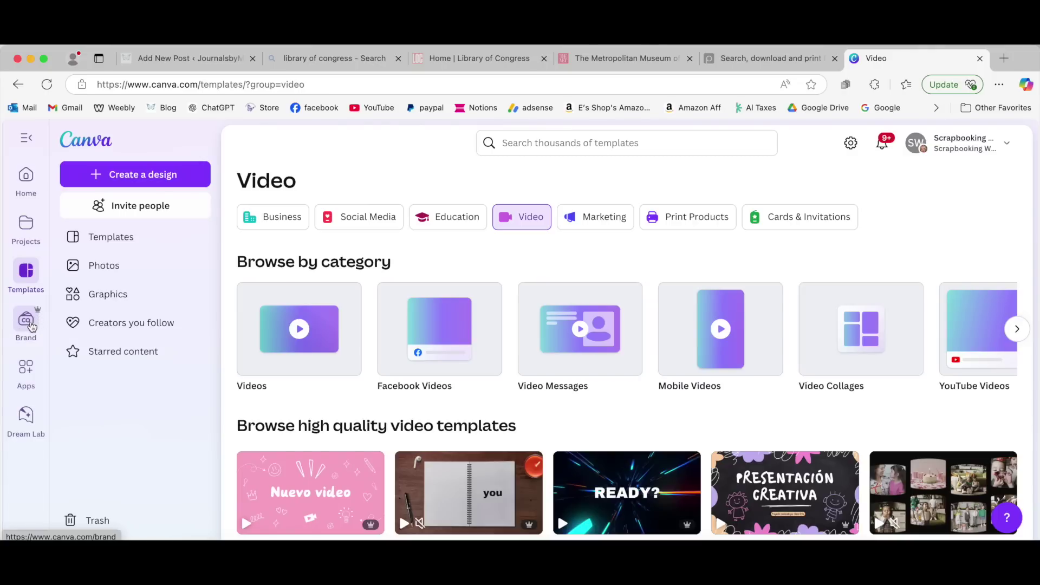
Look at the Brand Kits page and examine the apps on offer, including the new releases and team sections
{"action": "left_click", "coordinate": [28, 324]}
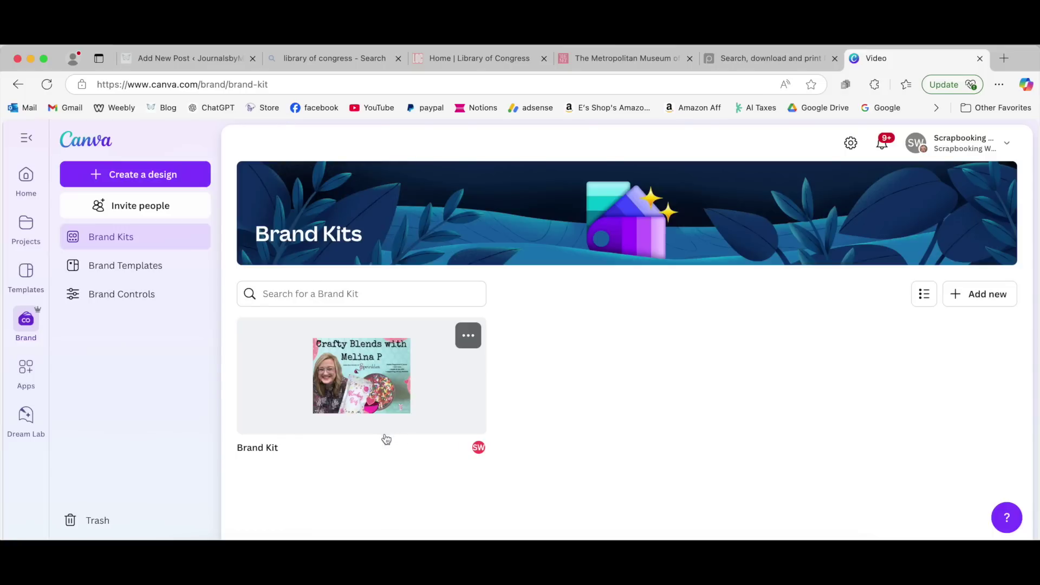
{"action": "left_click", "coordinate": [27, 373]}
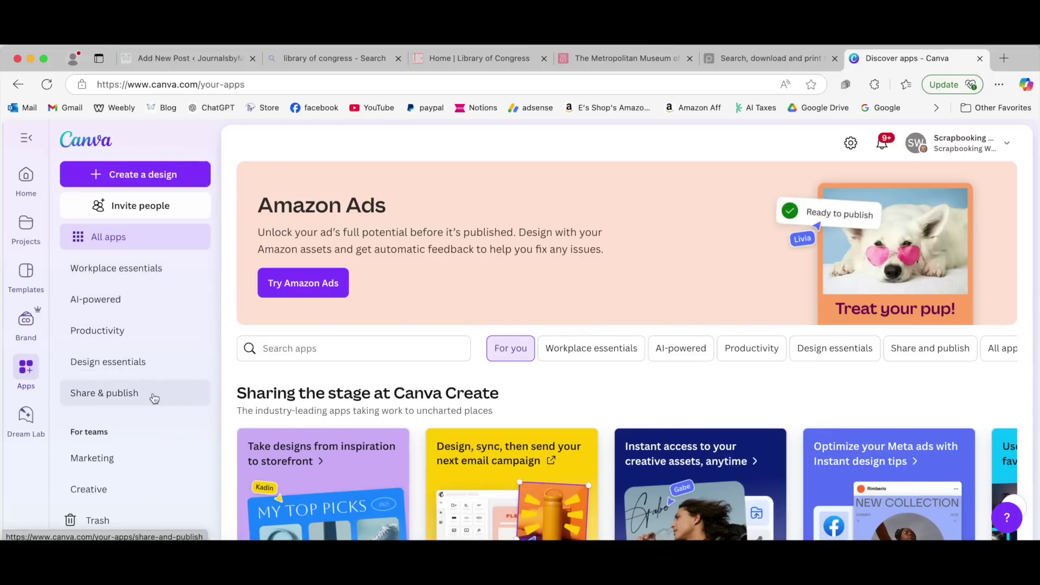
{"action": "scroll", "coordinate": [155, 398], "scroll_direction": "down", "scroll_amount": 5}
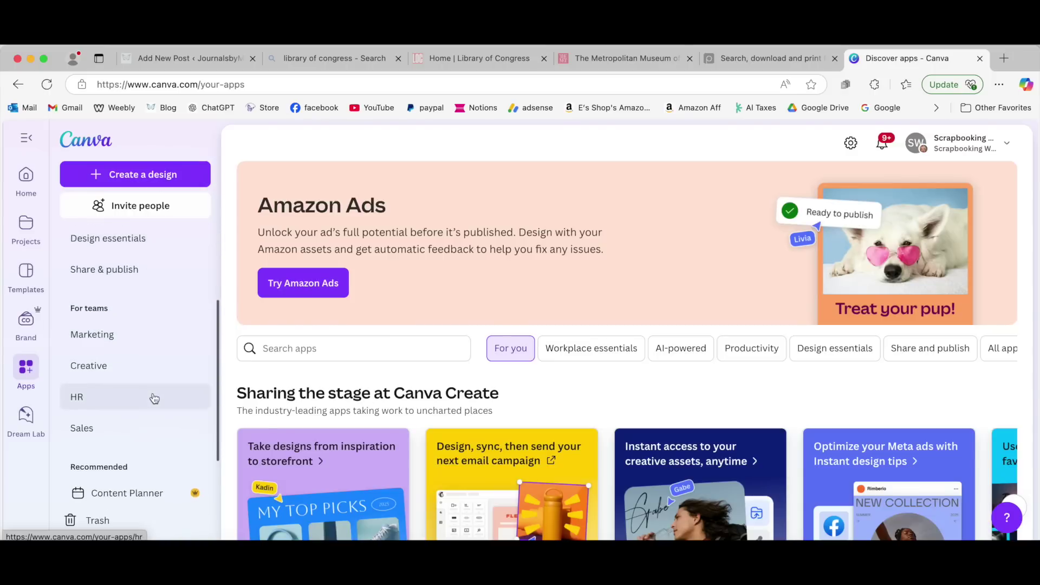
{"action": "scroll", "coordinate": [154, 399], "scroll_direction": "down", "scroll_amount": 3}
{"action": "scroll", "coordinate": [408, 449], "scroll_direction": "down", "scroll_amount": 4}
{"action": "scroll", "coordinate": [407, 449], "scroll_direction": "down", "scroll_amount": 10}
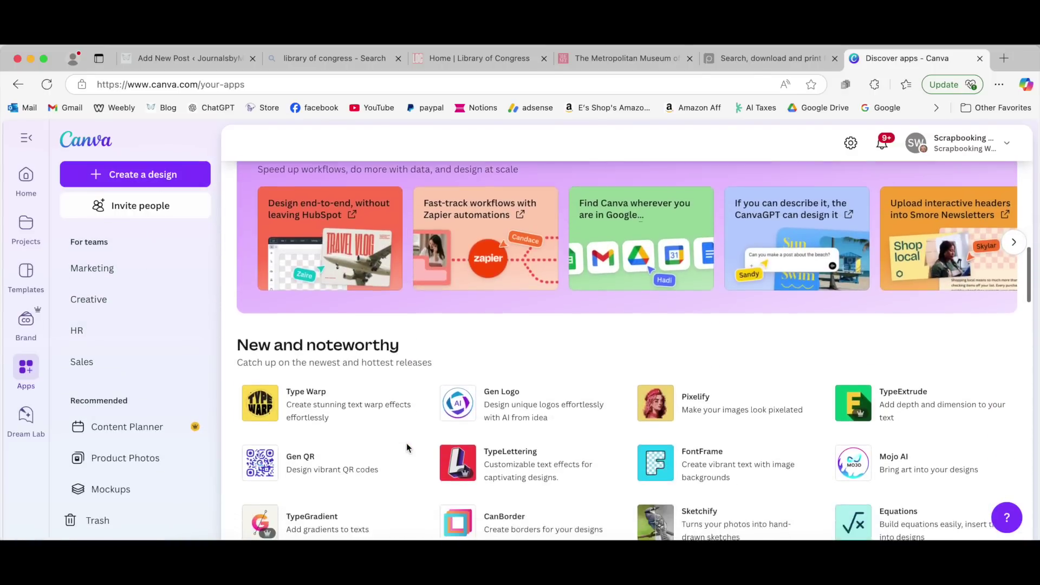
{"action": "scroll", "coordinate": [407, 446], "scroll_direction": "down", "scroll_amount": 4}
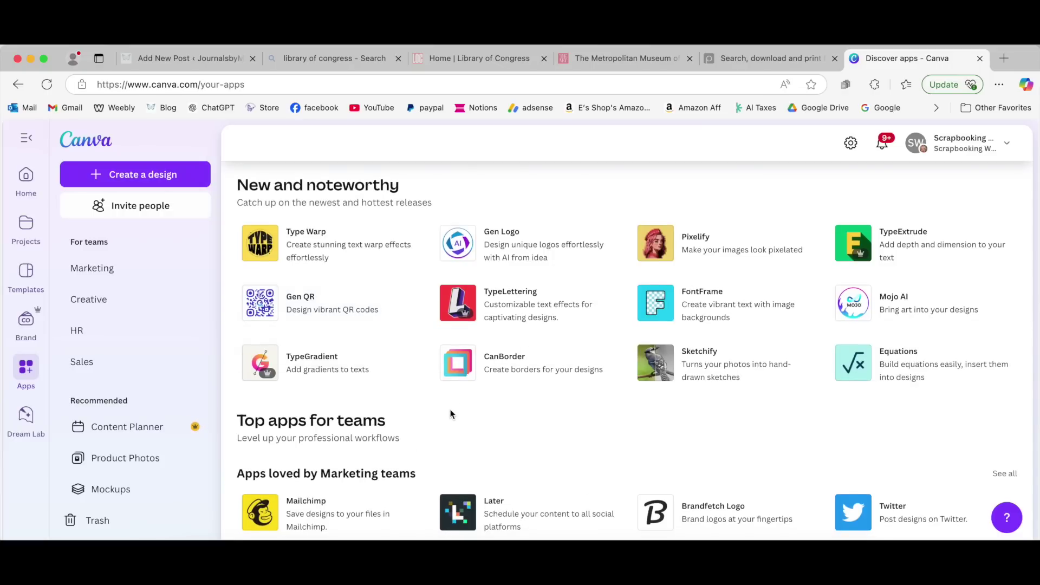
{"action": "scroll", "coordinate": [514, 414], "scroll_direction": "down", "scroll_amount": 6}
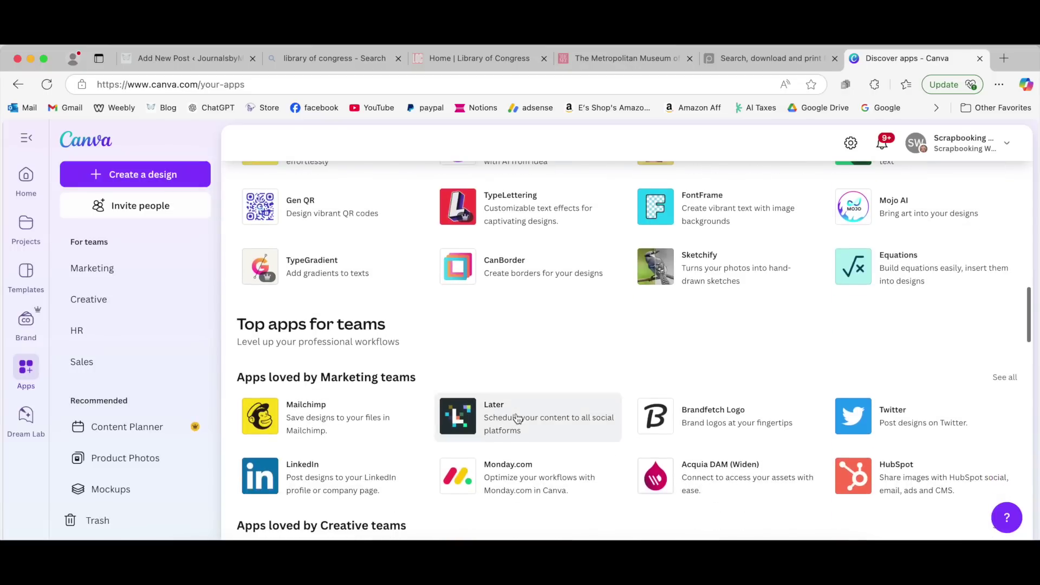
{"action": "scroll", "coordinate": [519, 419], "scroll_direction": "down", "scroll_amount": 5}
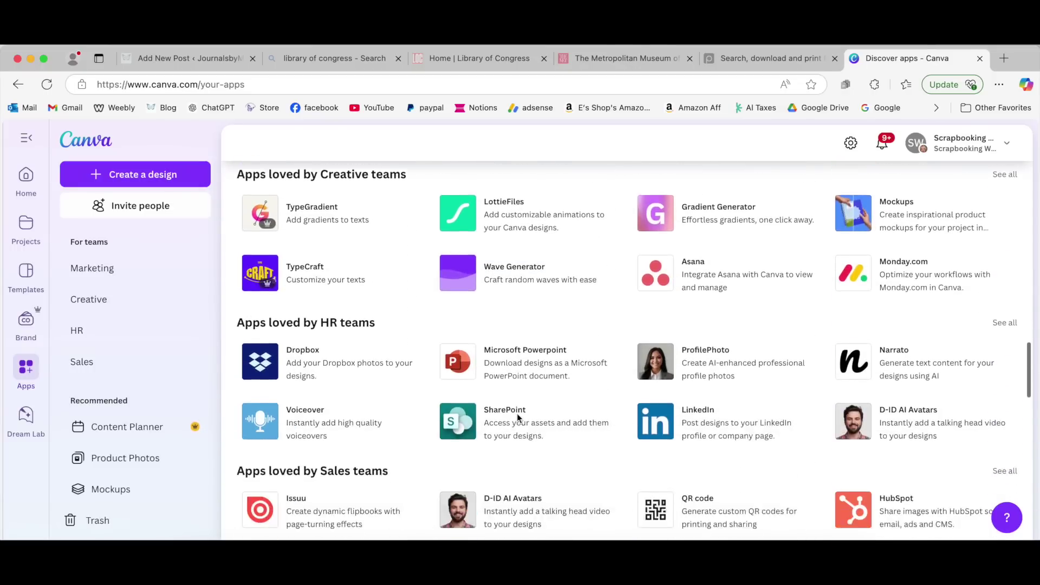
{"action": "scroll", "coordinate": [460, 415], "scroll_direction": "up", "scroll_amount": 20}
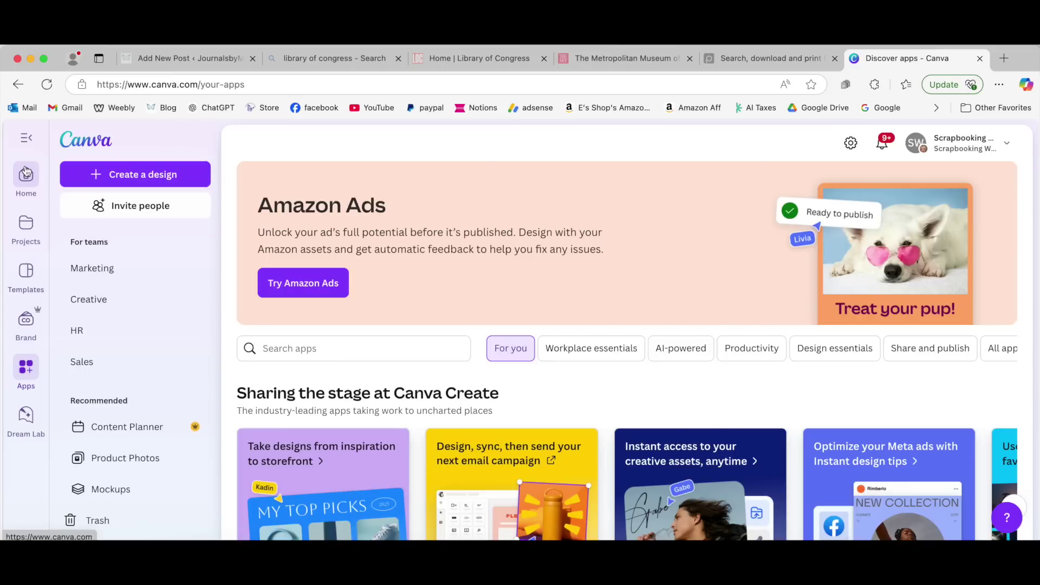
Start a custom-size design with inches as the unit
{"action": "left_click", "coordinate": [137, 176]}
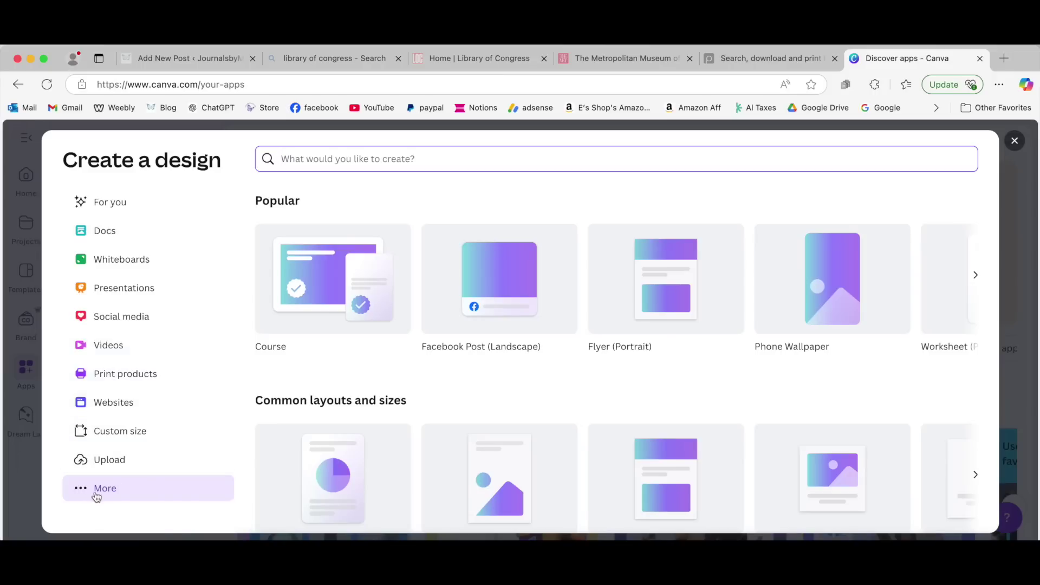
{"action": "left_click", "coordinate": [125, 435]}
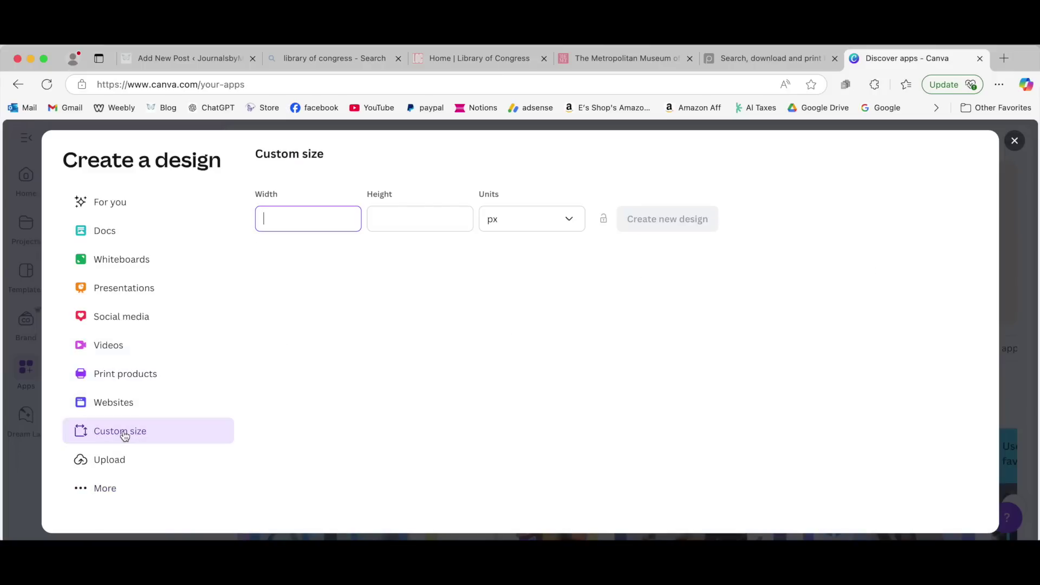
{"action": "left_click", "coordinate": [568, 221]}
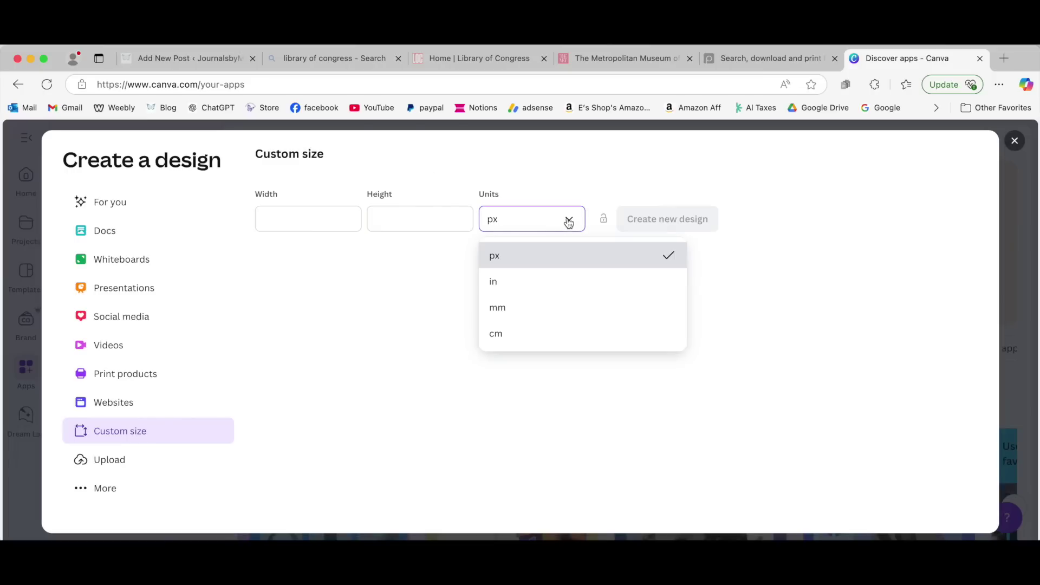
{"action": "left_click", "coordinate": [506, 281]}
Set the width to 11 in and the height to 8.5 in, and create the new design
{"action": "left_click", "coordinate": [271, 219]}
{"action": "type", "text": "11"}
{"action": "key", "text": "Tab"}
{"action": "type", "text": "58"}
{"action": "left_click", "coordinate": [280, 217]}
{"action": "key", "text": "Tab"}
{"action": "type", "text": "8.5.5"}
{"action": "key", "text": "BackSpace"}
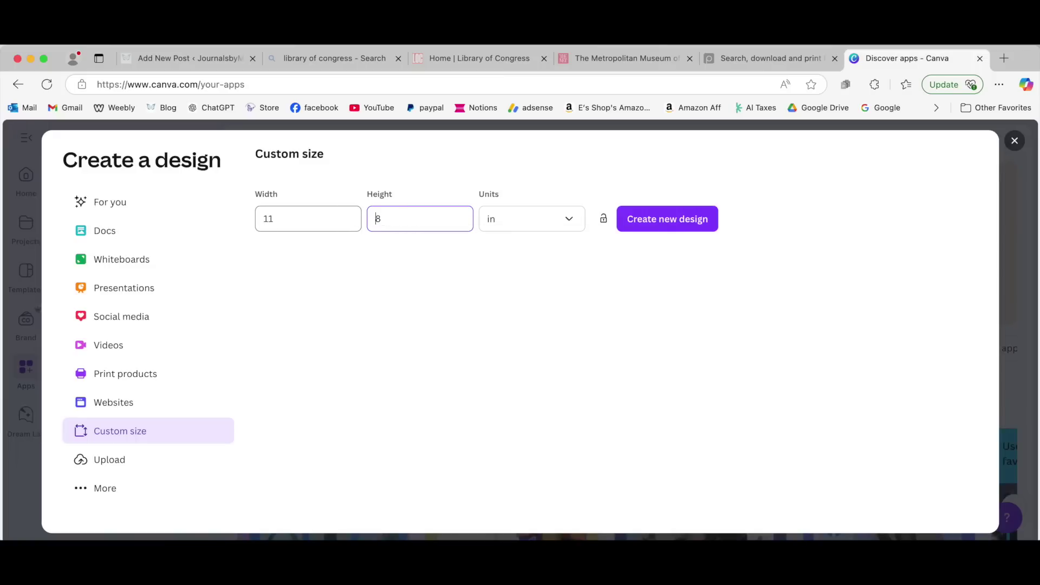
{"action": "left_click", "coordinate": [381, 217]}
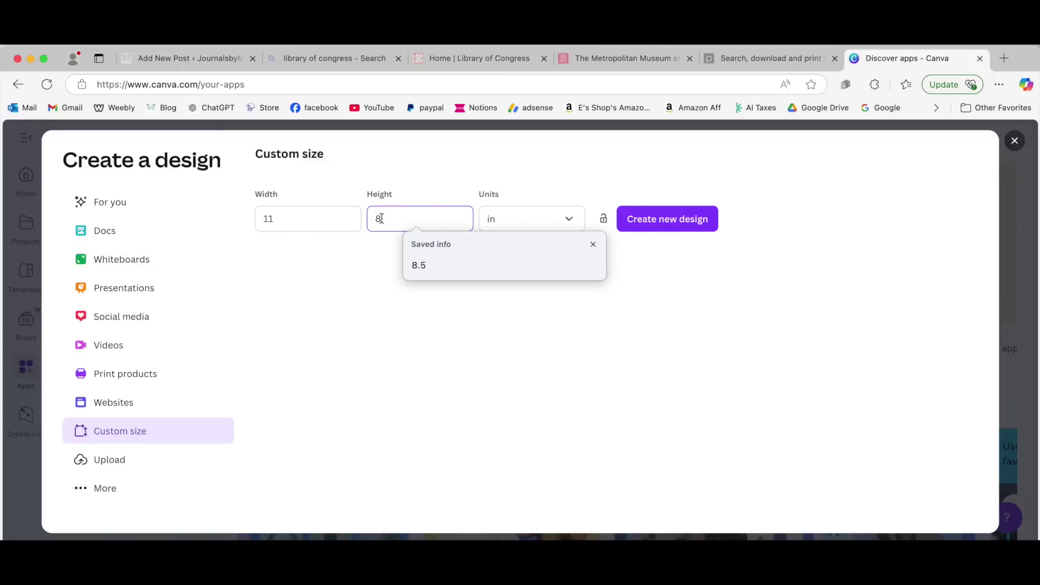
{"action": "type", "text": ".5"}
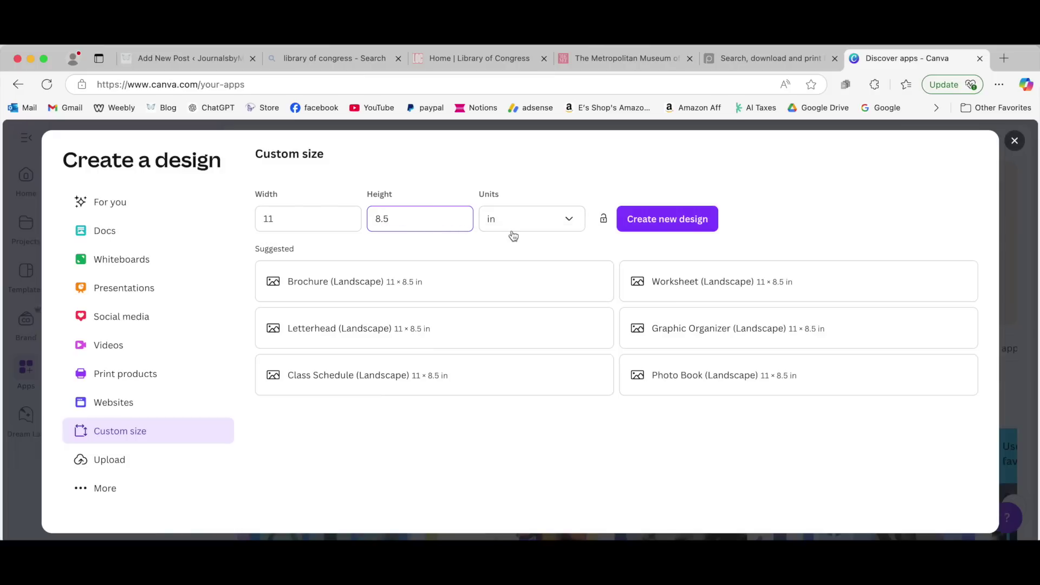
{"action": "left_click", "coordinate": [670, 219]}
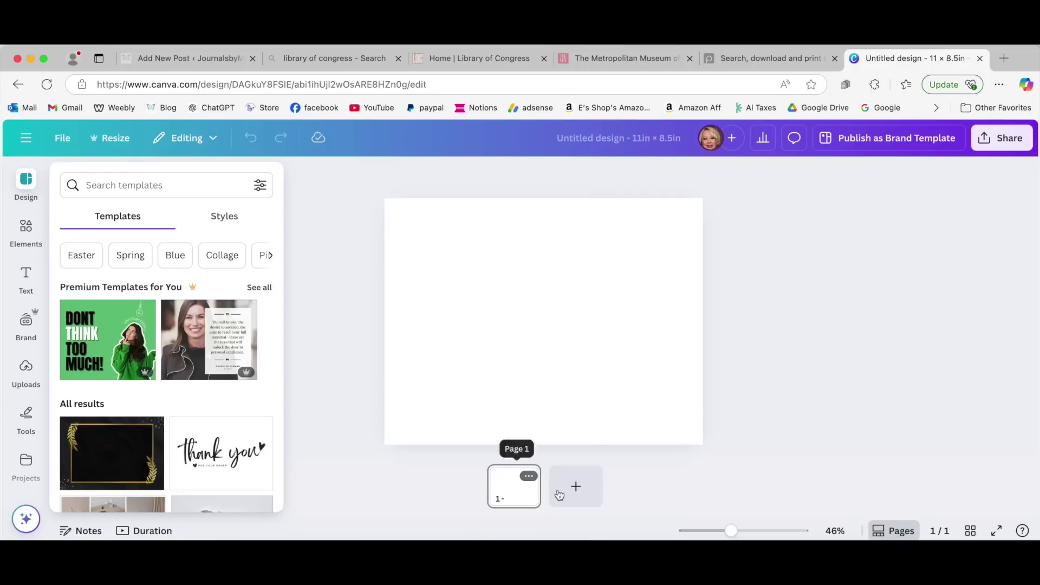
Switch the blank design to the scrolling page view and add a second page
{"action": "left_click", "coordinate": [898, 532]}
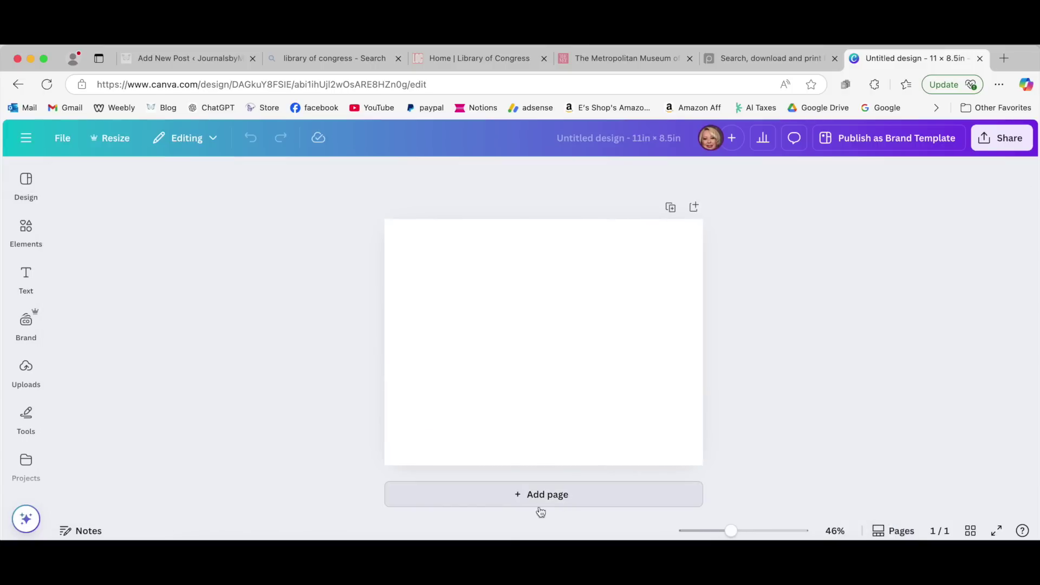
{"action": "left_click", "coordinate": [553, 495]}
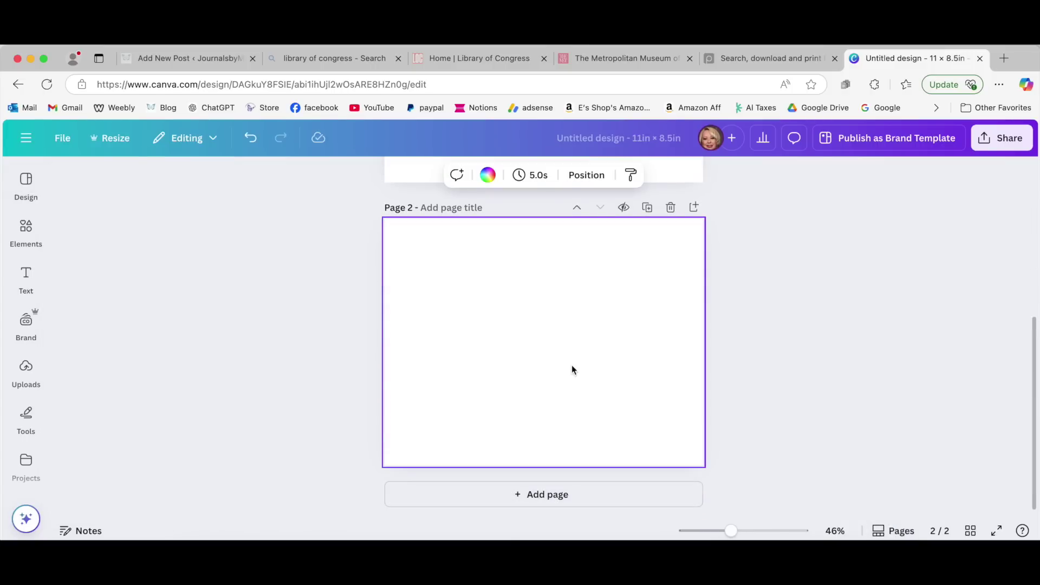
{"action": "scroll", "coordinate": [558, 498], "scroll_direction": "up", "scroll_amount": 5}
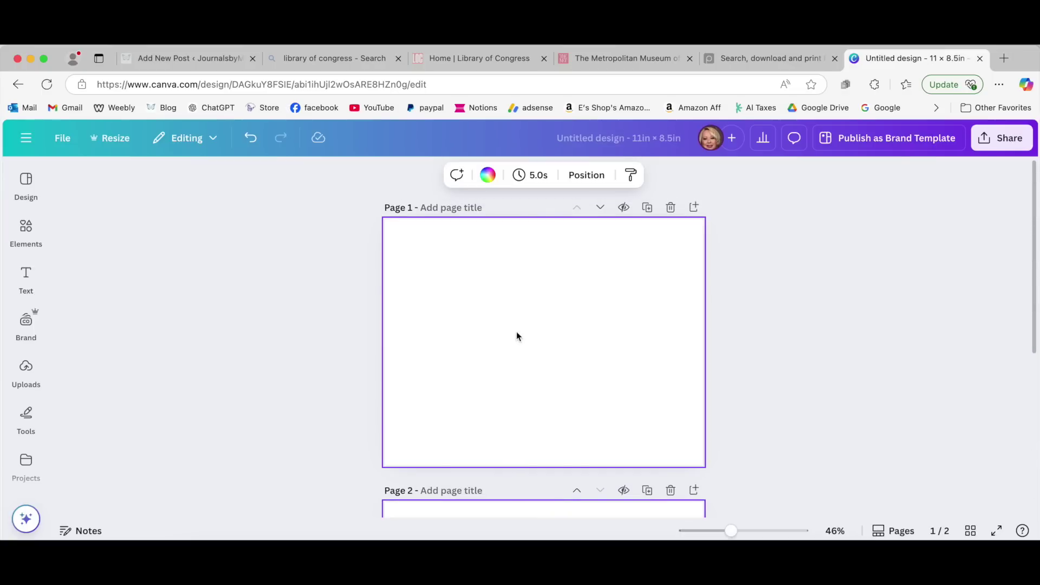
Show the pages as a thumbnail strip at 40% zoom and check the grid view of all pages
{"action": "left_click", "coordinate": [898, 533]}
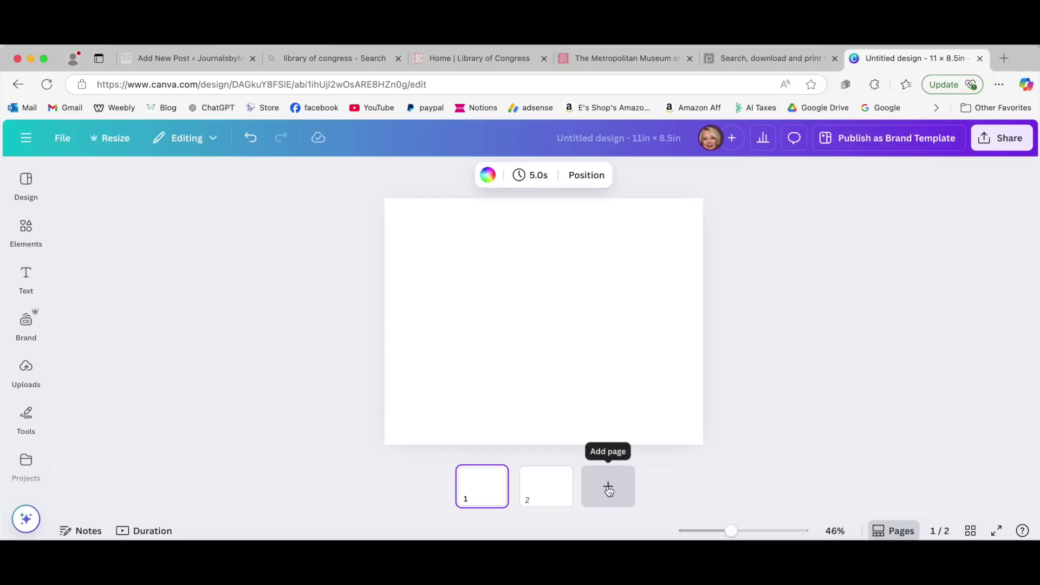
{"action": "mouse_move", "coordinate": [732, 535]}
{"action": "left_mouse_down"}
{"action": "mouse_move", "coordinate": [759, 535]}
{"action": "mouse_move", "coordinate": [727, 536]}
{"action": "left_mouse_up"}
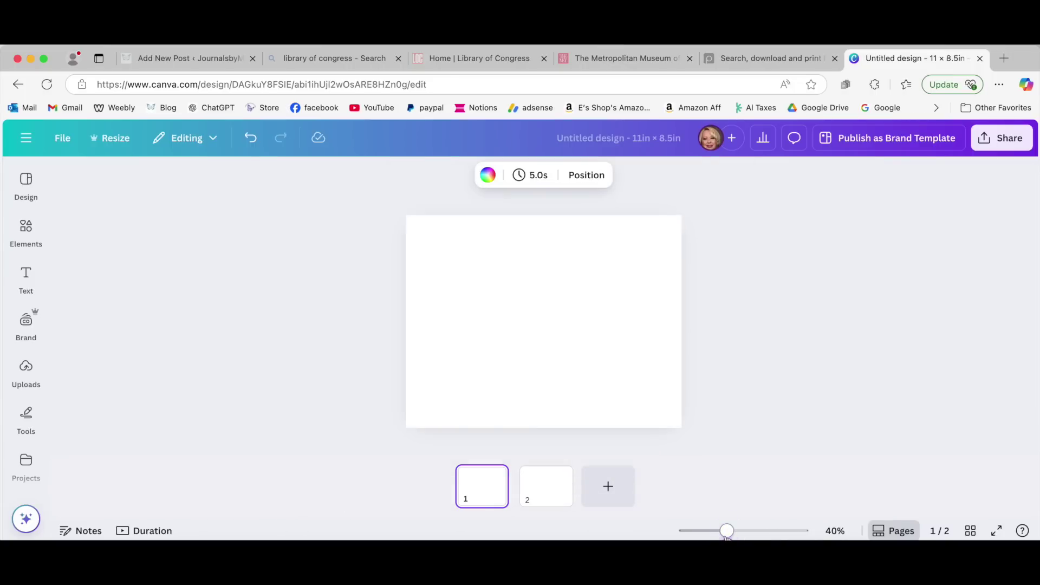
{"action": "left_click", "coordinate": [971, 532]}
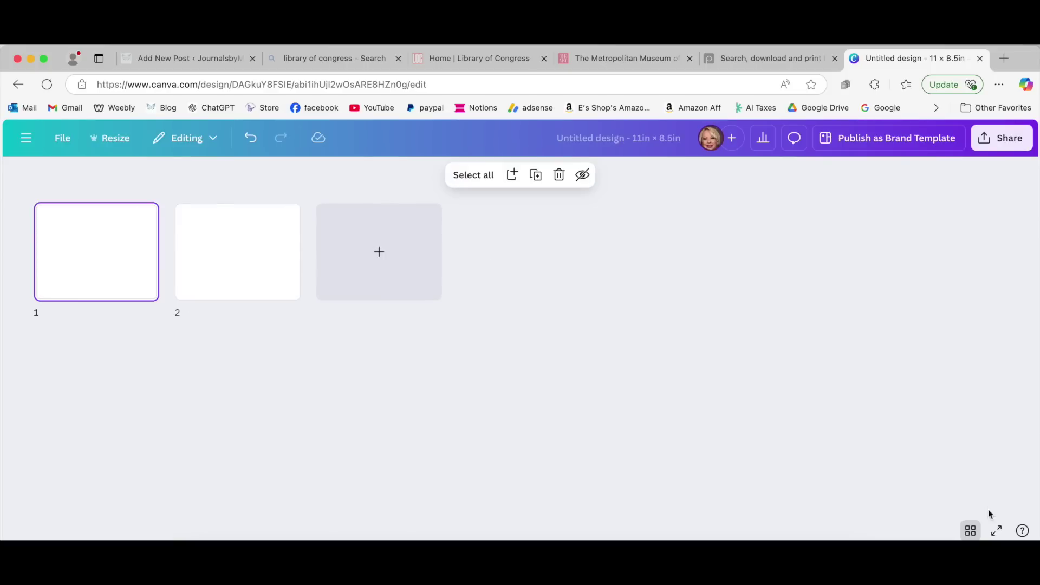
{"action": "left_click", "coordinate": [971, 531]}
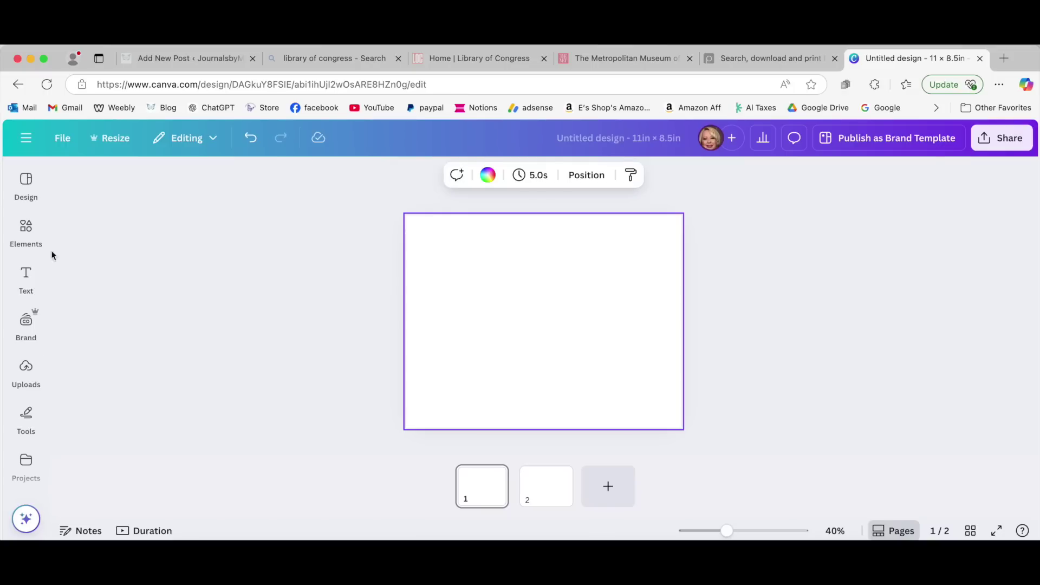
Place the narrow portrait frame from the recently used elements in page 1's upper-left corner and stretch it to about three quarters of the page height
{"action": "left_click", "coordinate": [26, 229]}
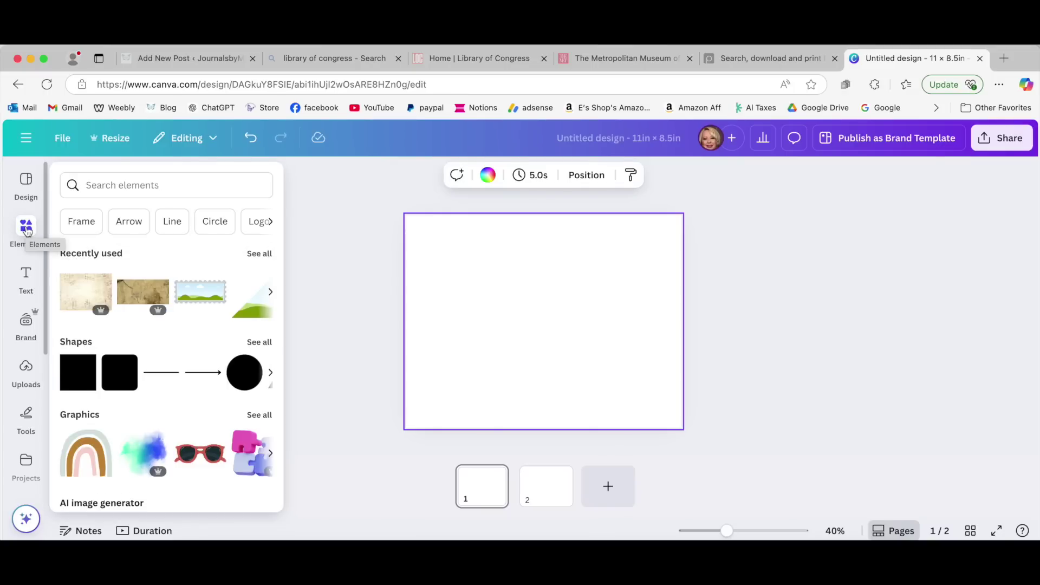
{"action": "left_click", "coordinate": [27, 232]}
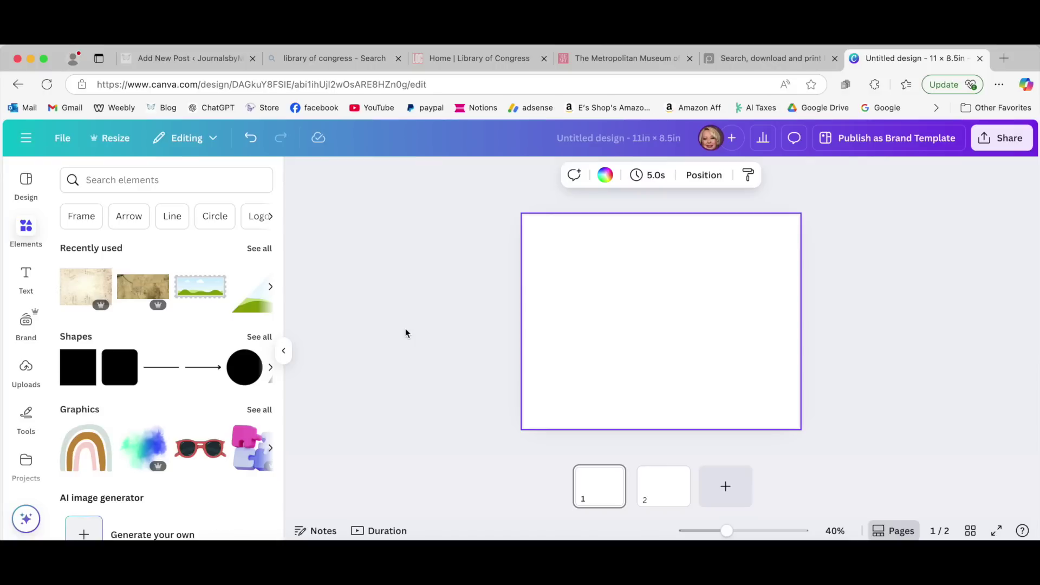
{"action": "left_click", "coordinate": [259, 249]}
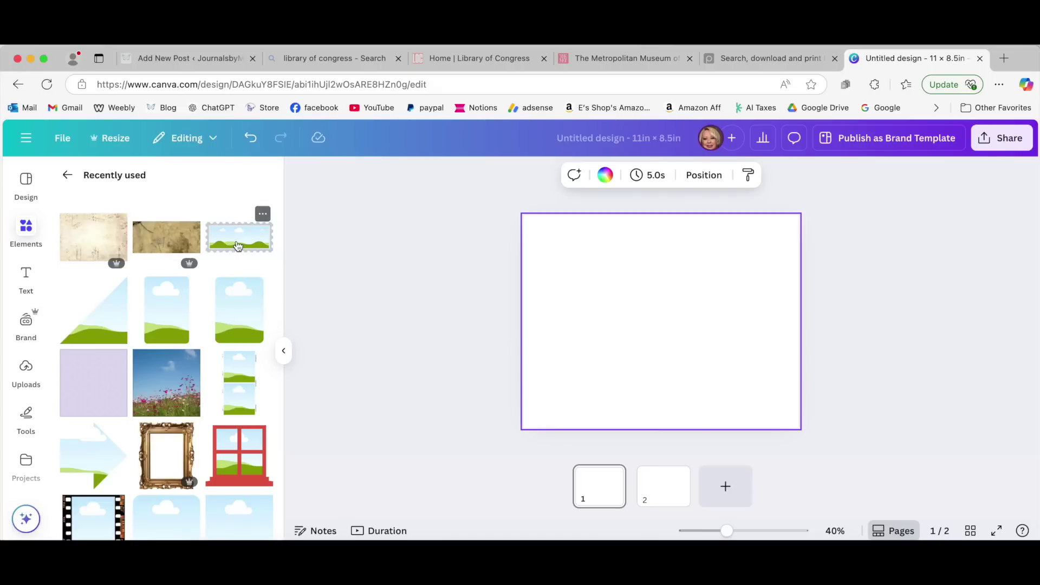
{"action": "left_click", "coordinate": [178, 323]}
{"action": "left_click_drag", "start_coordinate": [657, 334], "coordinate": [564, 288]}
{"action": "left_click_drag", "start_coordinate": [569, 330], "coordinate": [571, 374]}
{"action": "left_click_drag", "start_coordinate": [604, 297], "coordinate": [610, 297]}
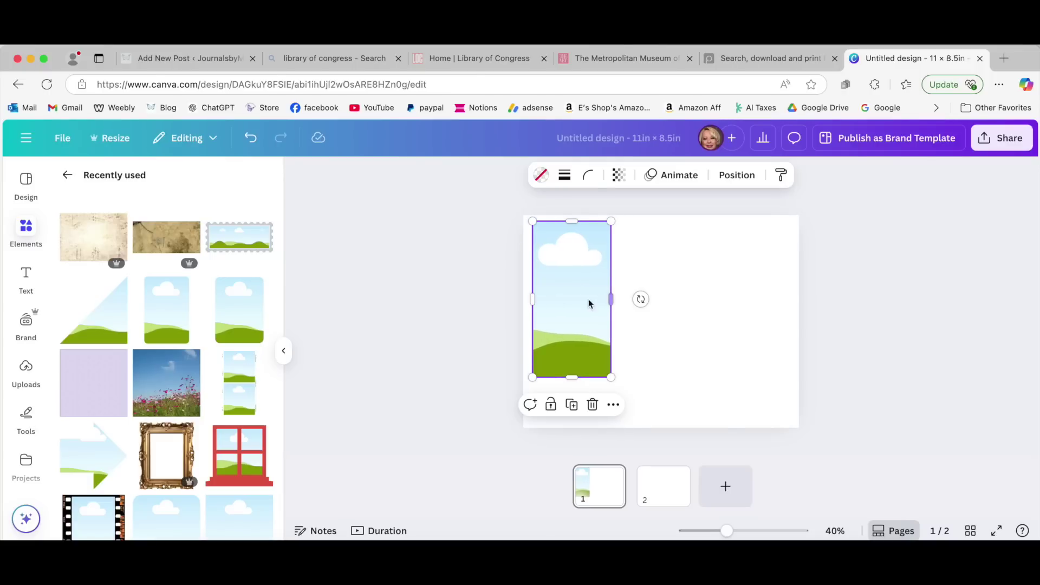
Add the uploaded picture of a birdhouse with red roses and a robin to page 1
{"action": "left_click", "coordinate": [834, 306]}
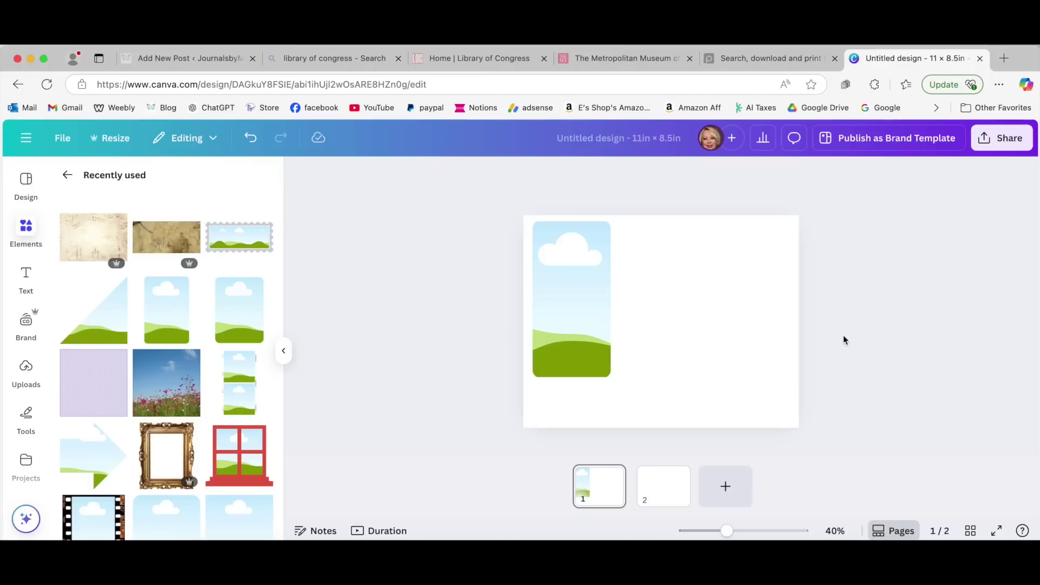
{"action": "left_click", "coordinate": [579, 302]}
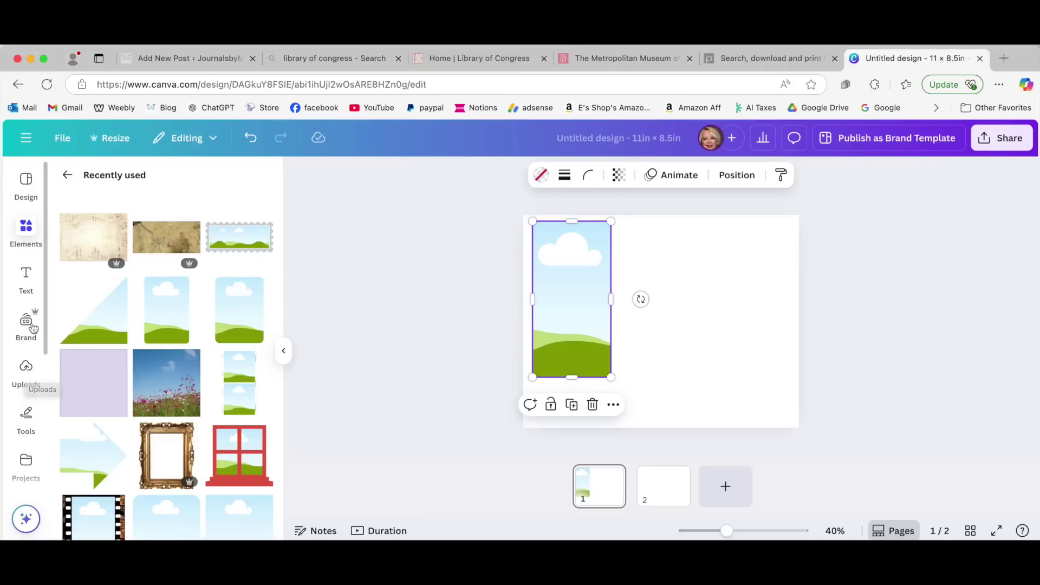
{"action": "left_click", "coordinate": [26, 371]}
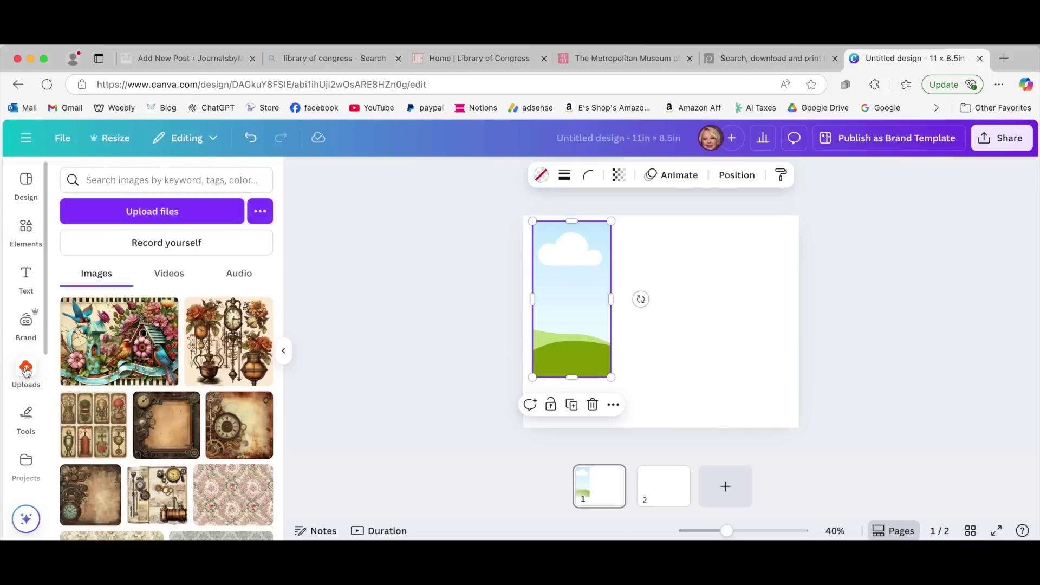
{"action": "scroll", "coordinate": [190, 382], "scroll_direction": "down", "scroll_amount": 5}
{"action": "scroll", "coordinate": [190, 382], "scroll_direction": "down", "scroll_amount": 5}
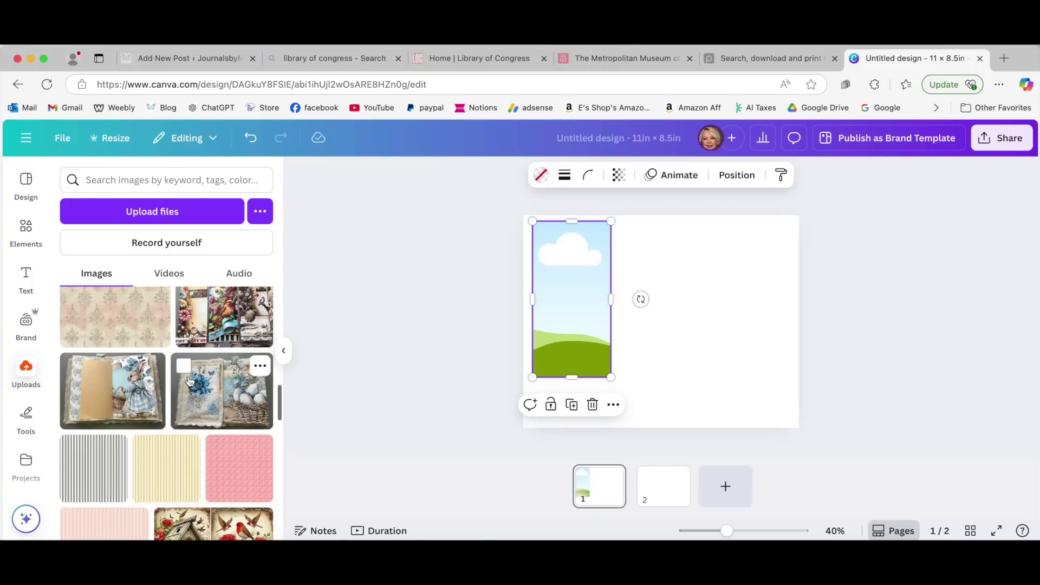
{"action": "scroll", "coordinate": [189, 382], "scroll_direction": "down", "scroll_amount": 5}
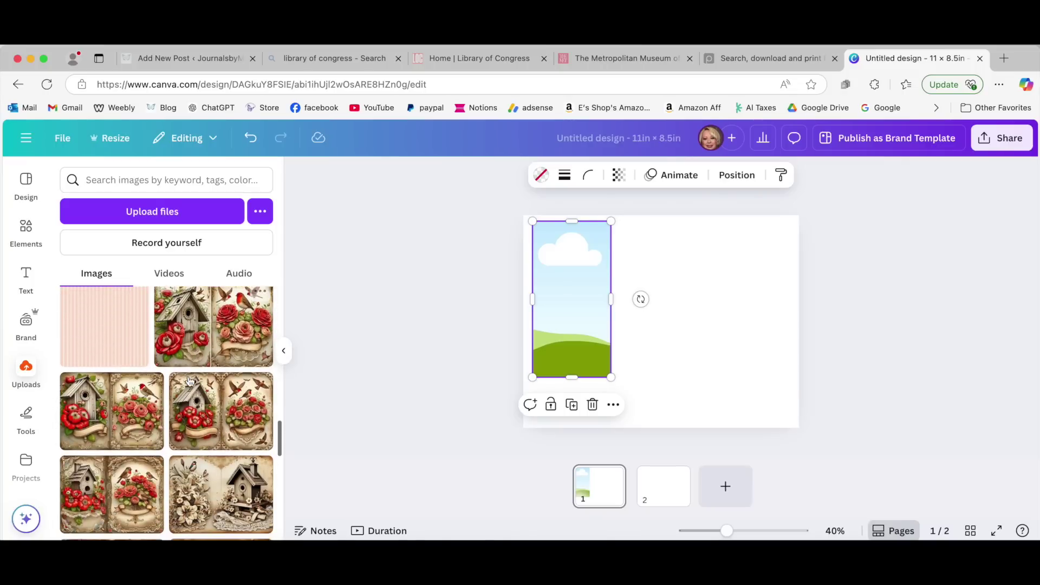
{"action": "left_click", "coordinate": [181, 338]}
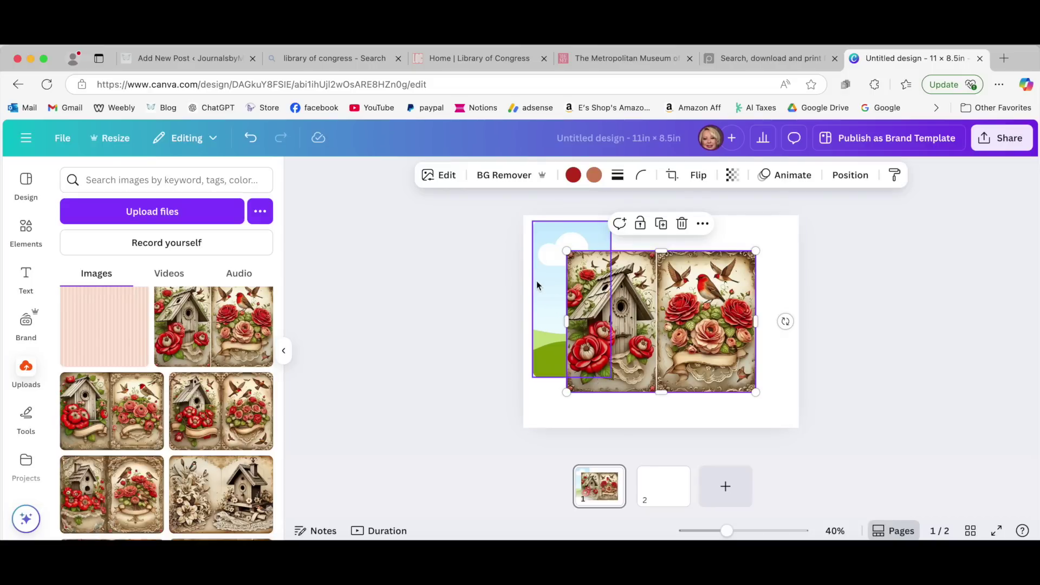
Try to fill the portrait frame with the uncropped birdhouse-and-roses picture, and undo it
{"action": "left_click_drag", "start_coordinate": [708, 319], "coordinate": [581, 281]}
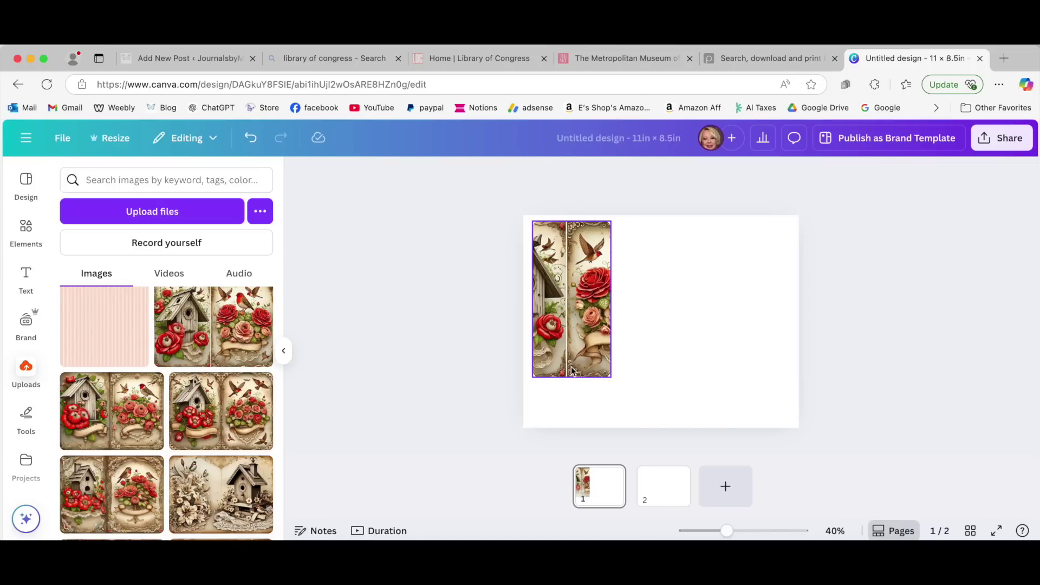
{"action": "left_click", "coordinate": [252, 142]}
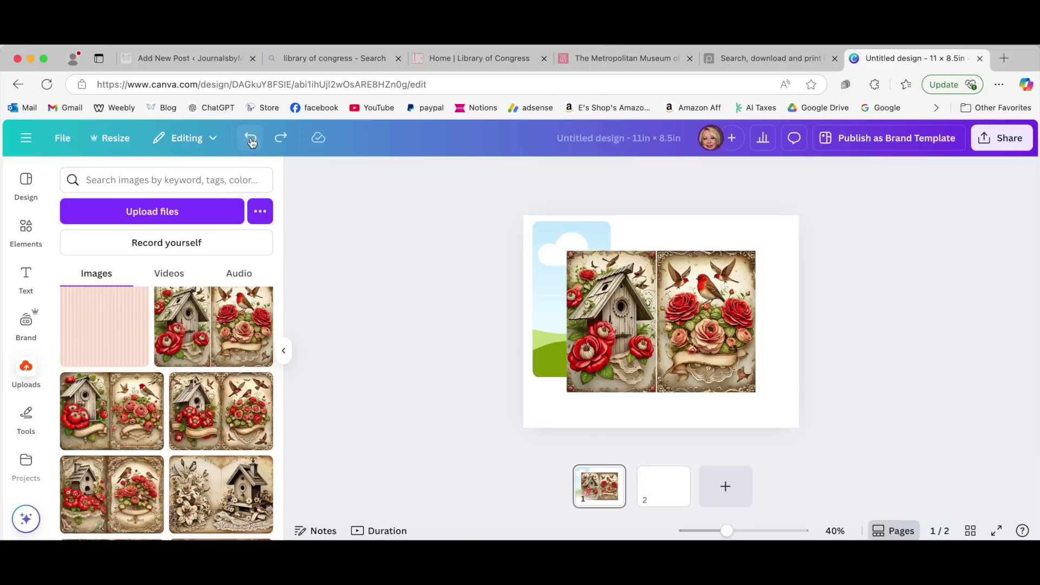
Align the birdhouse-and-roses picture with the portrait frame's upper edge and enlarge it to the frame's height
{"action": "left_click", "coordinate": [639, 323]}
{"action": "left_click_drag", "start_coordinate": [639, 322], "coordinate": [656, 293]}
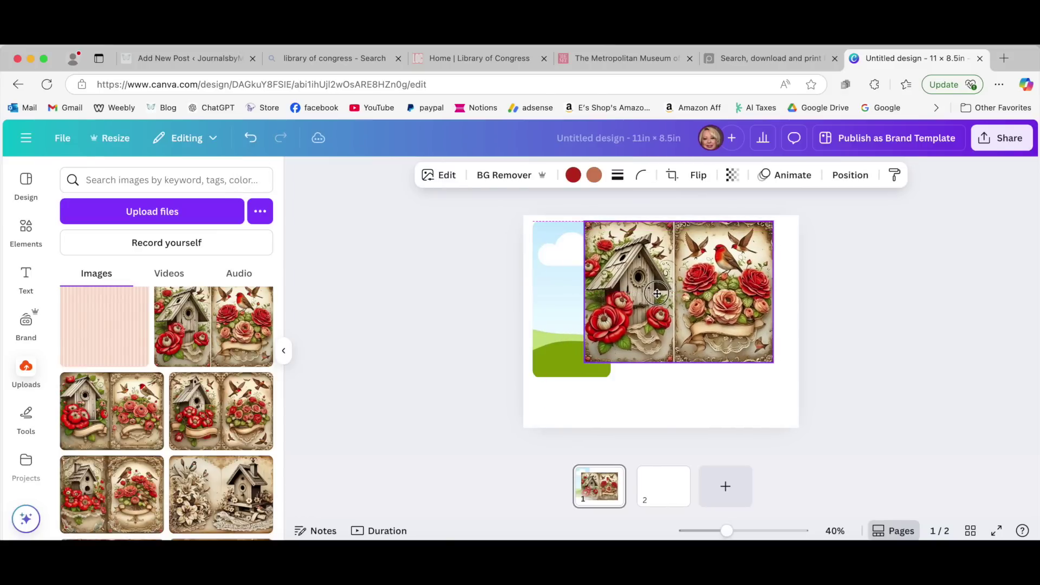
{"action": "left_click_drag", "start_coordinate": [584, 363], "coordinate": [565, 377]}
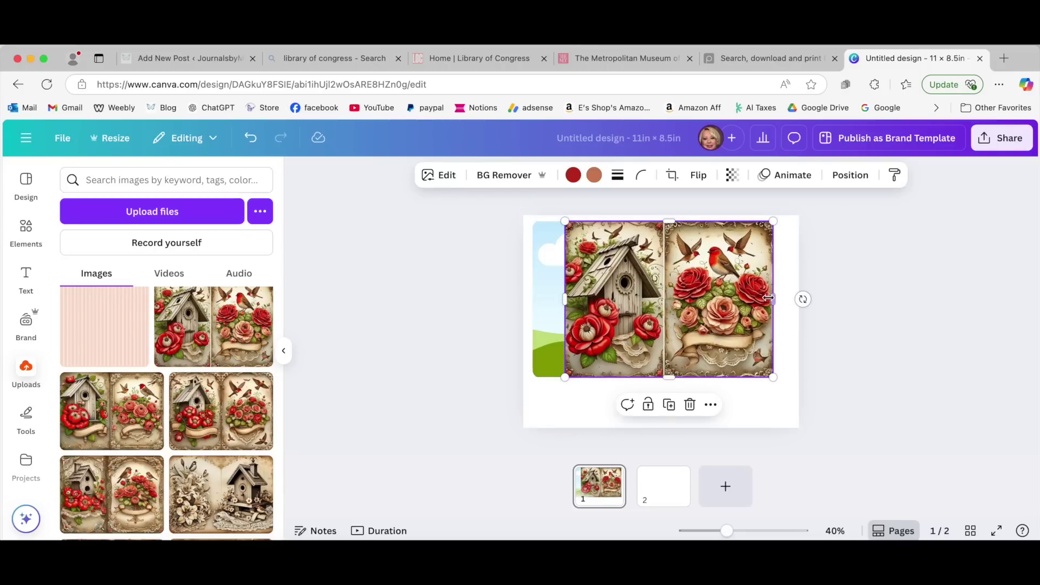
Crop the picture to its birdhouse half and place it inside the portrait frame
{"action": "left_click_drag", "start_coordinate": [774, 299], "coordinate": [663, 301]}
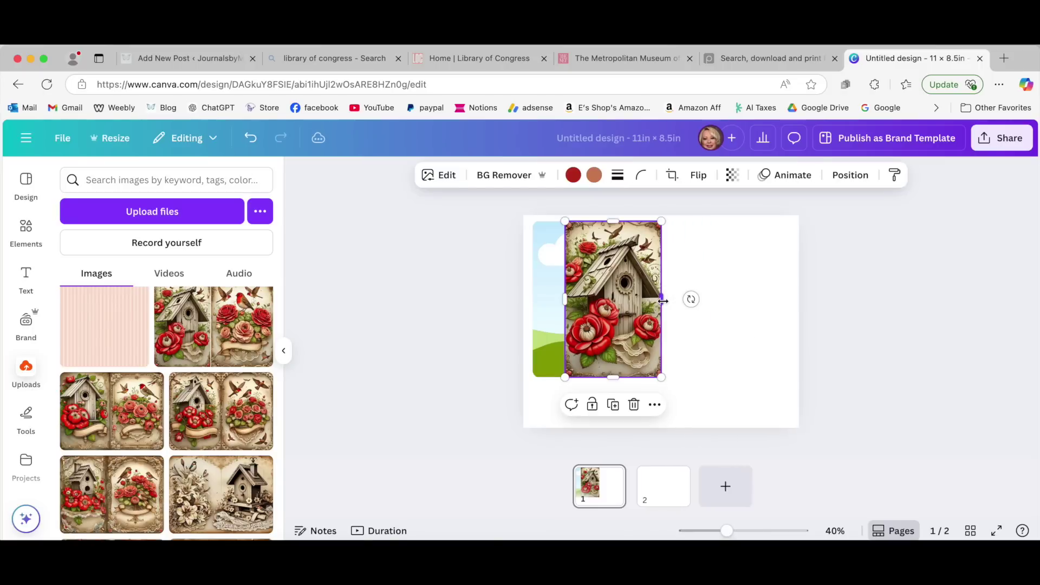
{"action": "left_click_drag", "start_coordinate": [563, 299], "coordinate": [572, 299]}
{"action": "left_click_drag", "start_coordinate": [637, 319], "coordinate": [585, 309]}
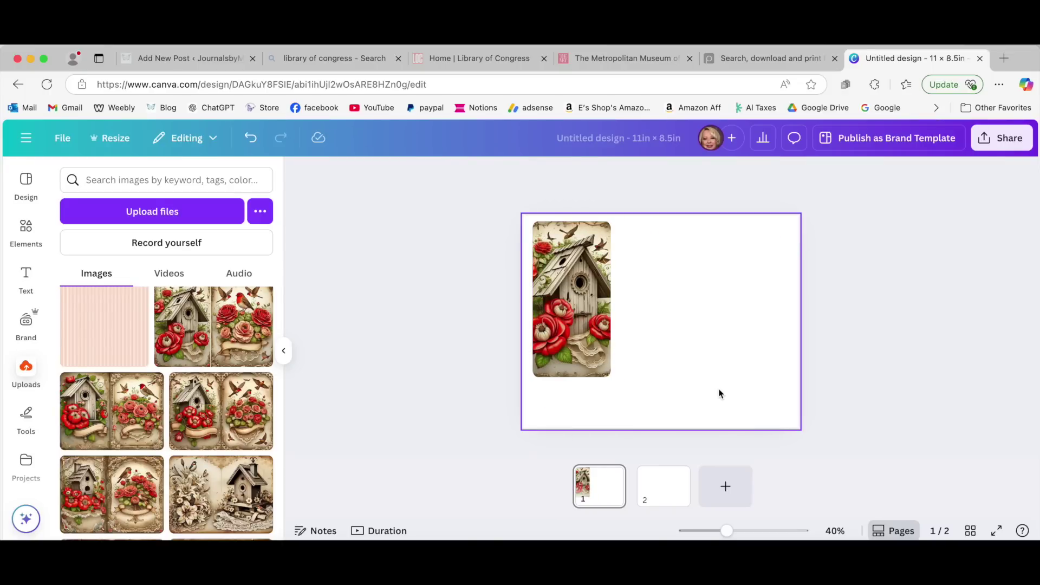
{"action": "left_click", "coordinate": [577, 366]}
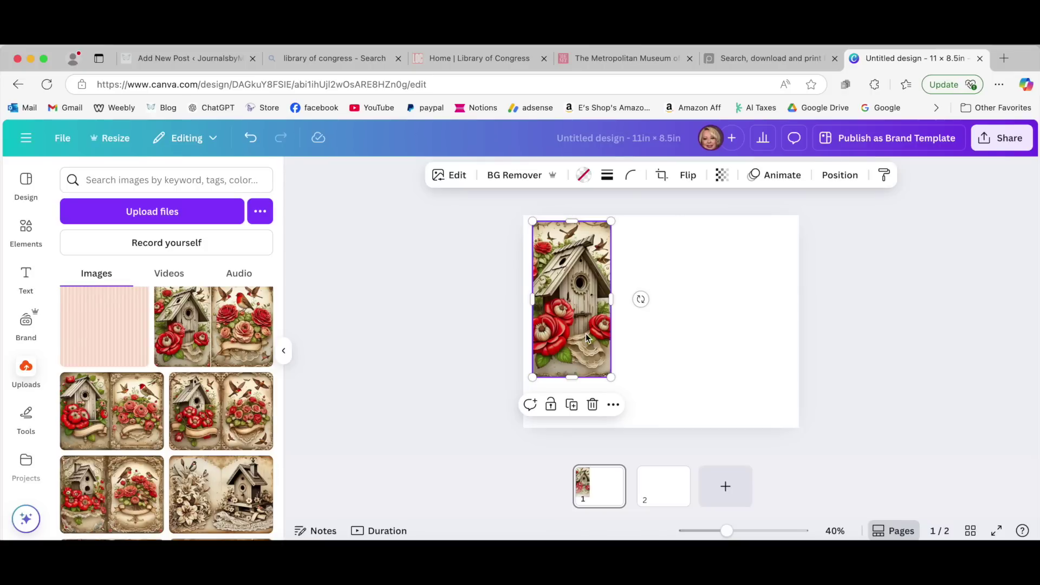
{"action": "left_click", "coordinate": [608, 175]}
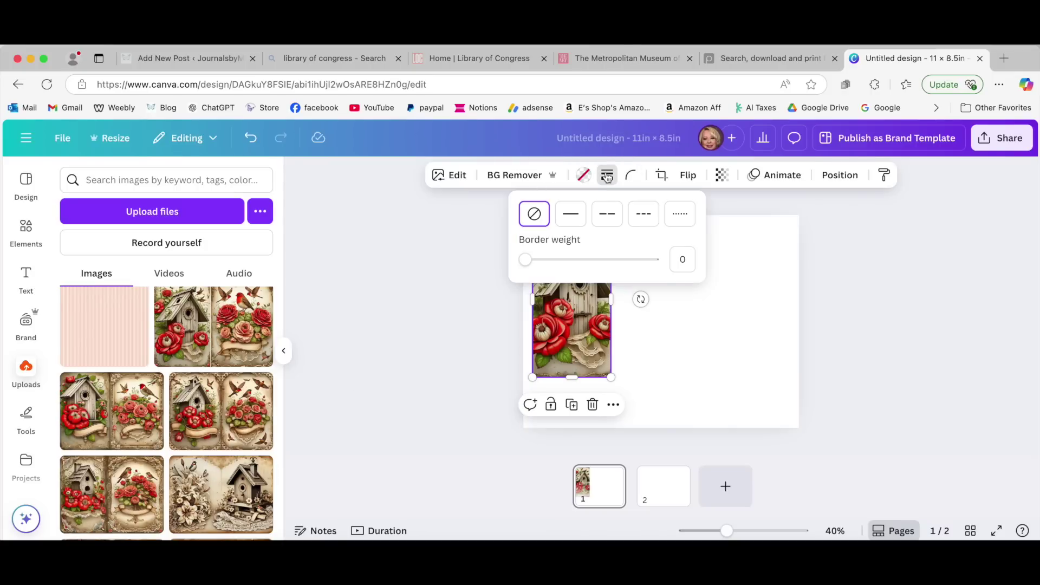
{"action": "left_click", "coordinate": [572, 218]}
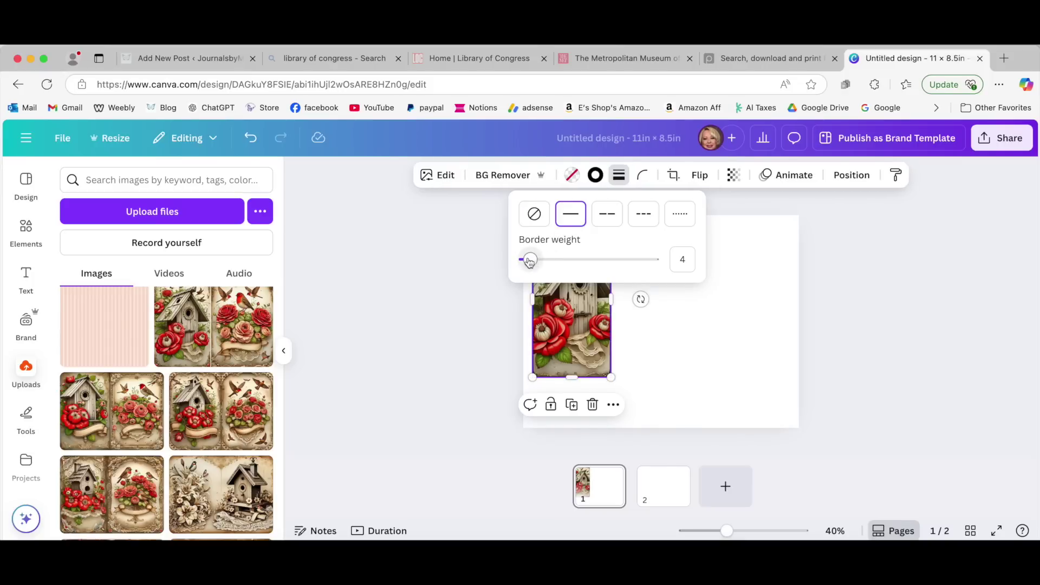
{"action": "left_click", "coordinate": [251, 139]}
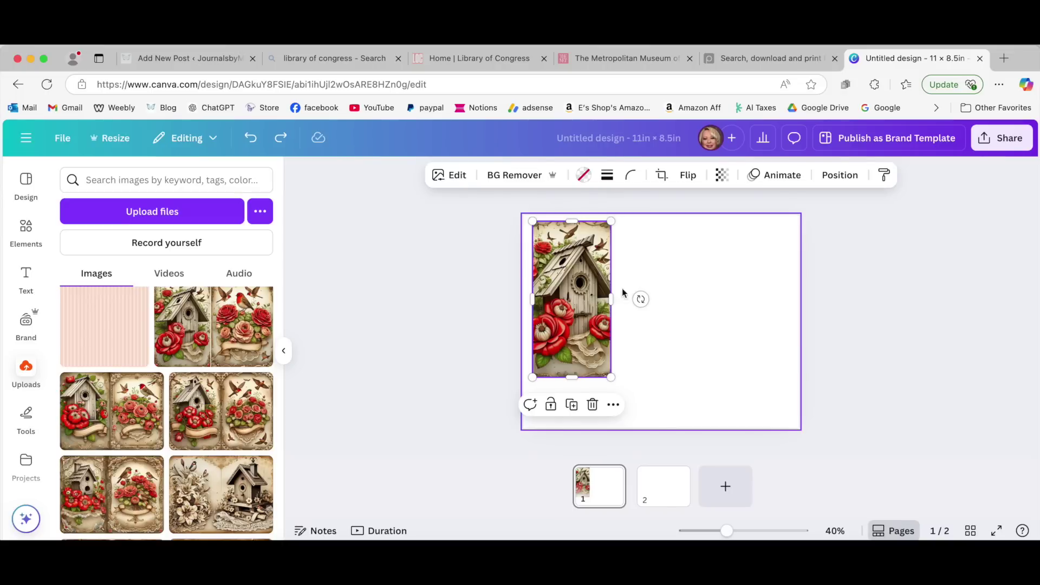
{"action": "left_click", "coordinate": [741, 332]}
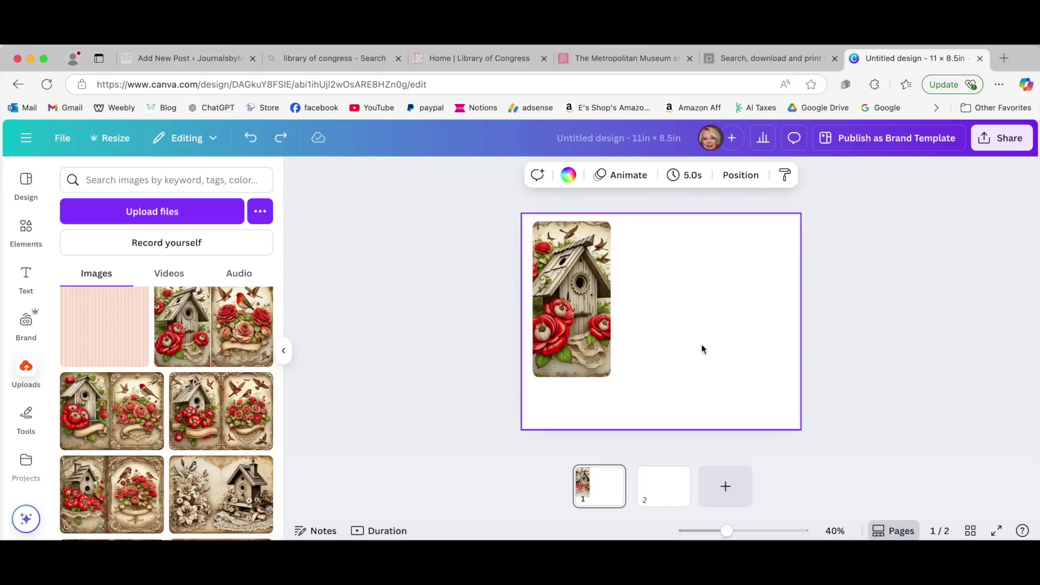
Give the framed red-rose birdhouse picture a thin solid black border
{"action": "left_click", "coordinate": [589, 305]}
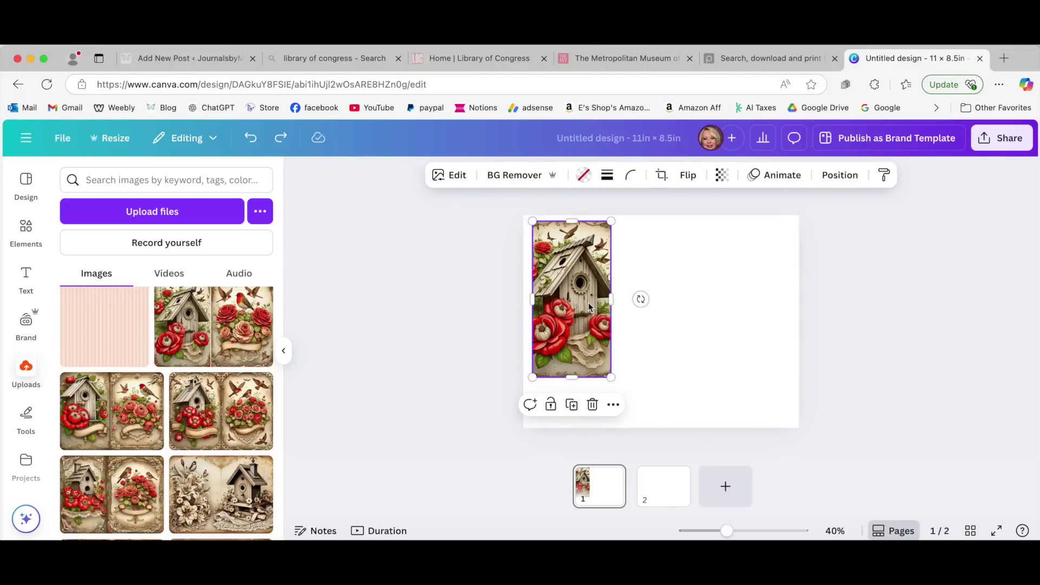
{"action": "left_click", "coordinate": [607, 176]}
{"action": "left_click", "coordinate": [570, 214]}
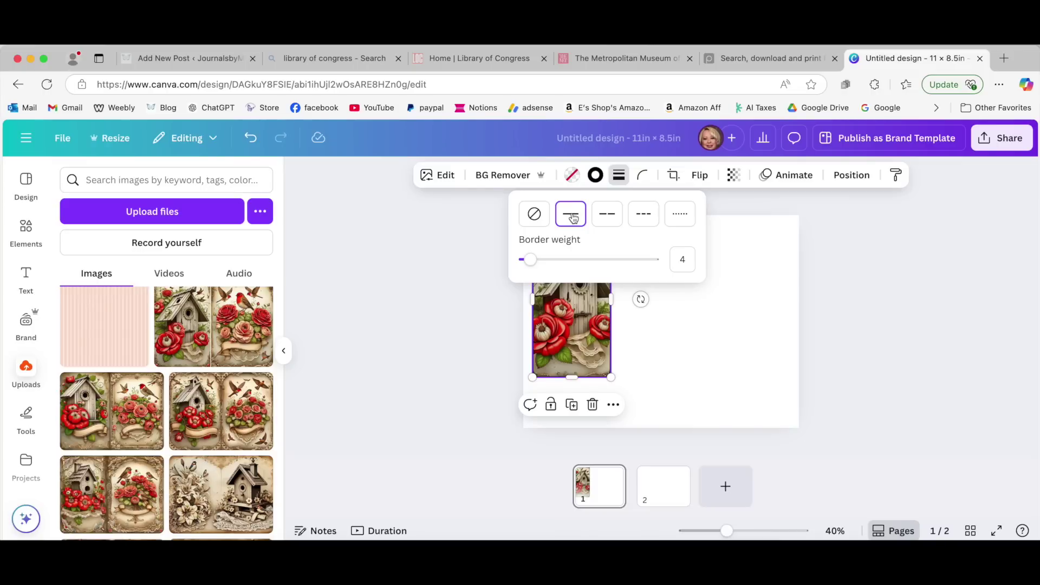
{"action": "left_click_drag", "start_coordinate": [531, 259], "coordinate": [528, 262]}
{"action": "left_click", "coordinate": [736, 317]}
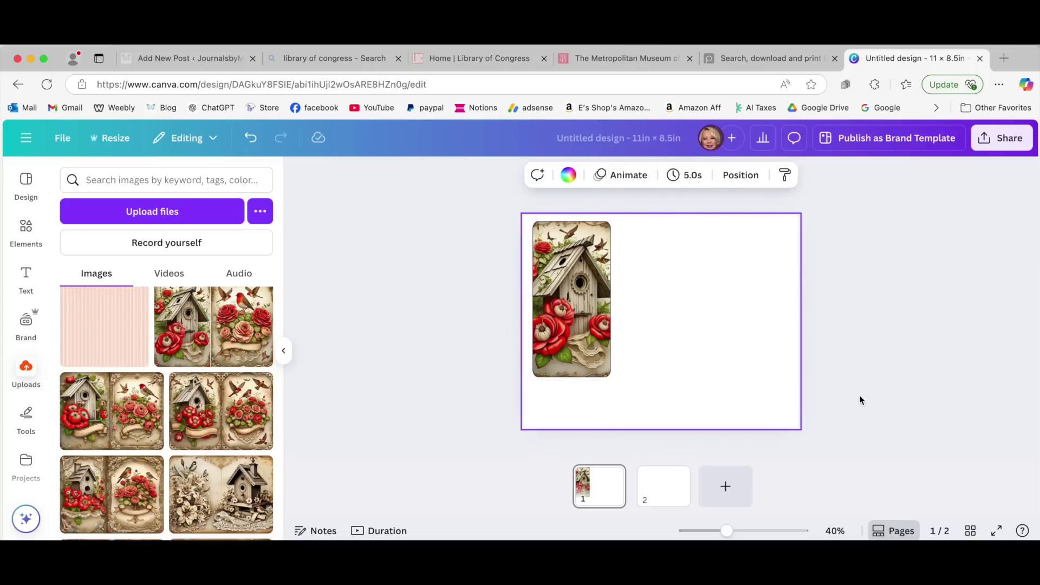
Add the triangular frame from the recently used elements and move it to page 1's lower-right corner
{"action": "left_click", "coordinate": [26, 230]}
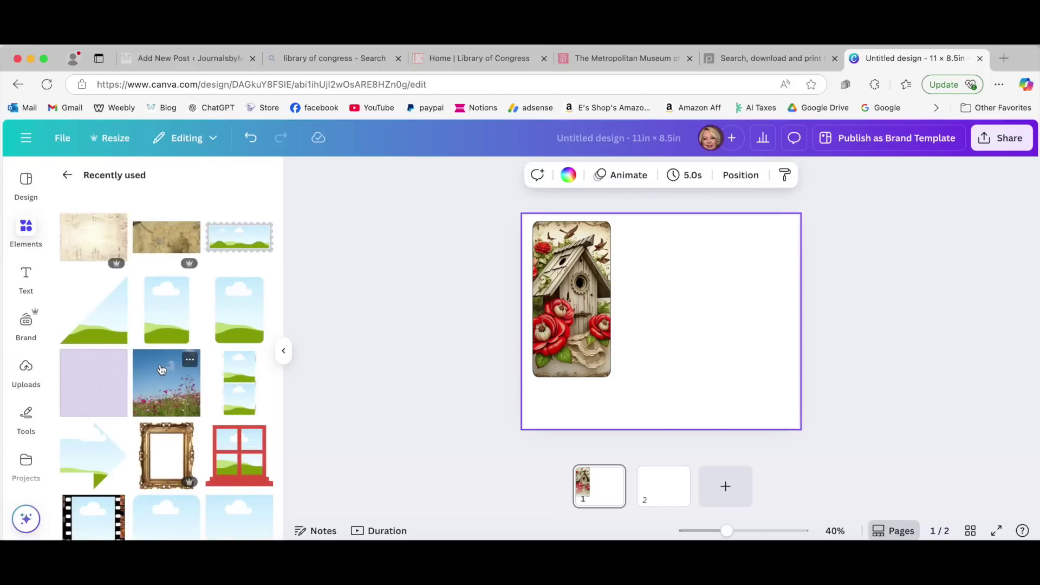
{"action": "left_click", "coordinate": [111, 328]}
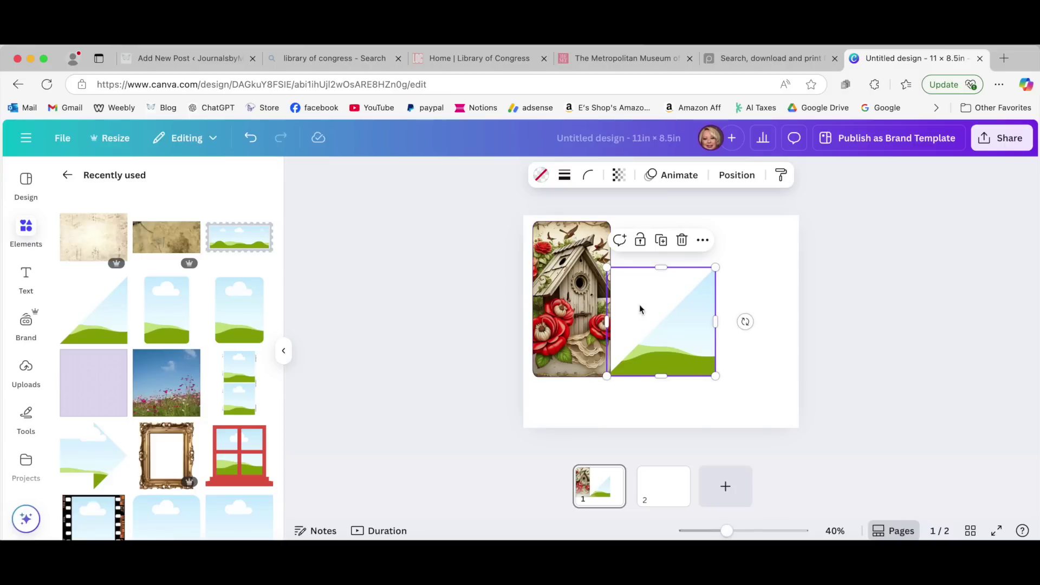
{"action": "left_click_drag", "start_coordinate": [665, 335], "coordinate": [746, 364]}
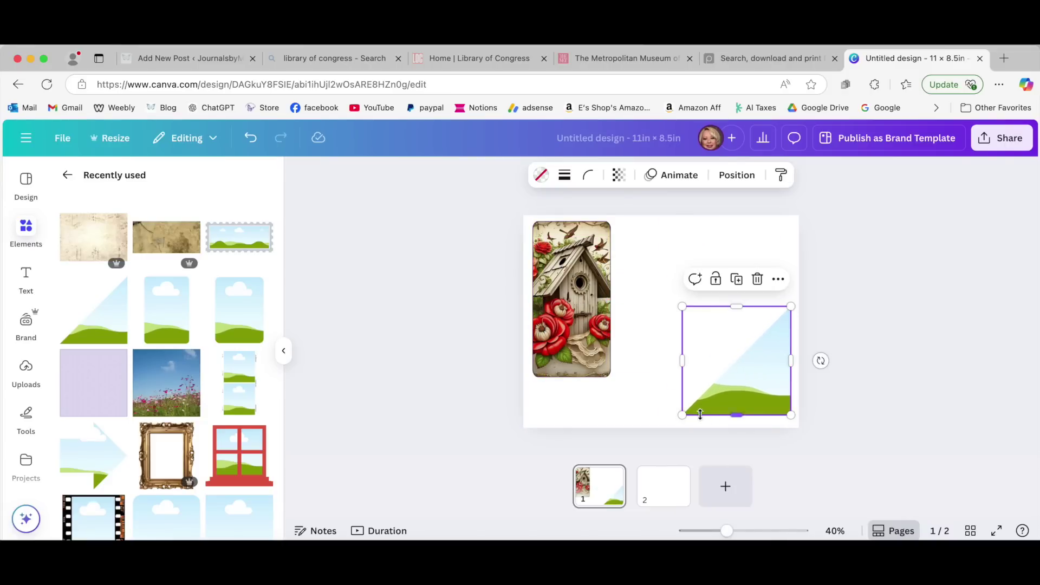
Enlarge the triangular frame to about half the page width and position it just inside the lower-right page edges
{"action": "left_click_drag", "start_coordinate": [682, 416], "coordinate": [673, 425]}
{"action": "left_click_drag", "start_coordinate": [790, 306], "coordinate": [794, 303]}
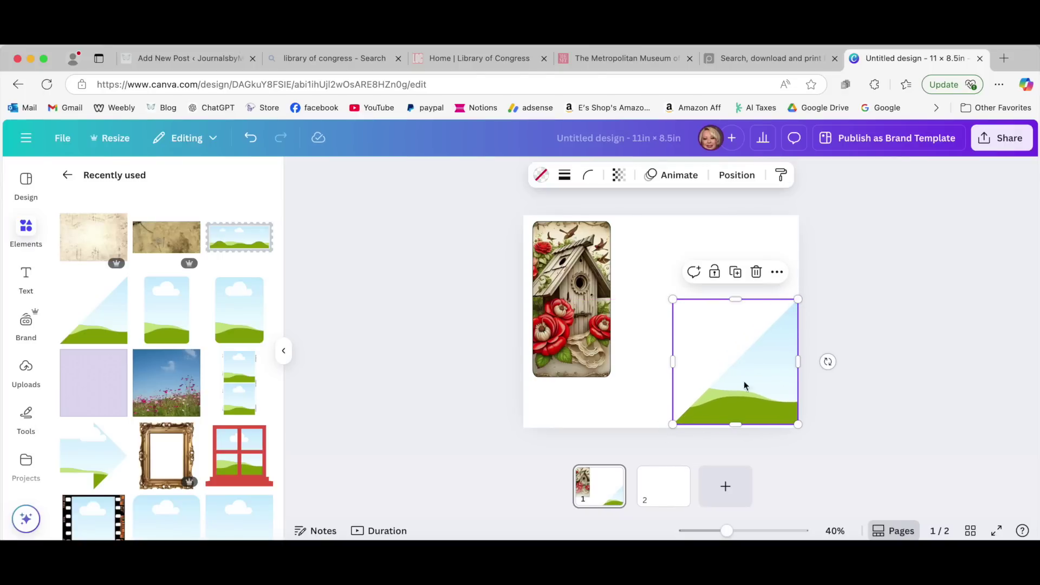
{"action": "left_click_drag", "start_coordinate": [672, 425], "coordinate": [669, 428]}
{"action": "left_click_drag", "start_coordinate": [669, 299], "coordinate": [660, 292]}
{"action": "left_click_drag", "start_coordinate": [756, 364], "coordinate": [750, 358]}
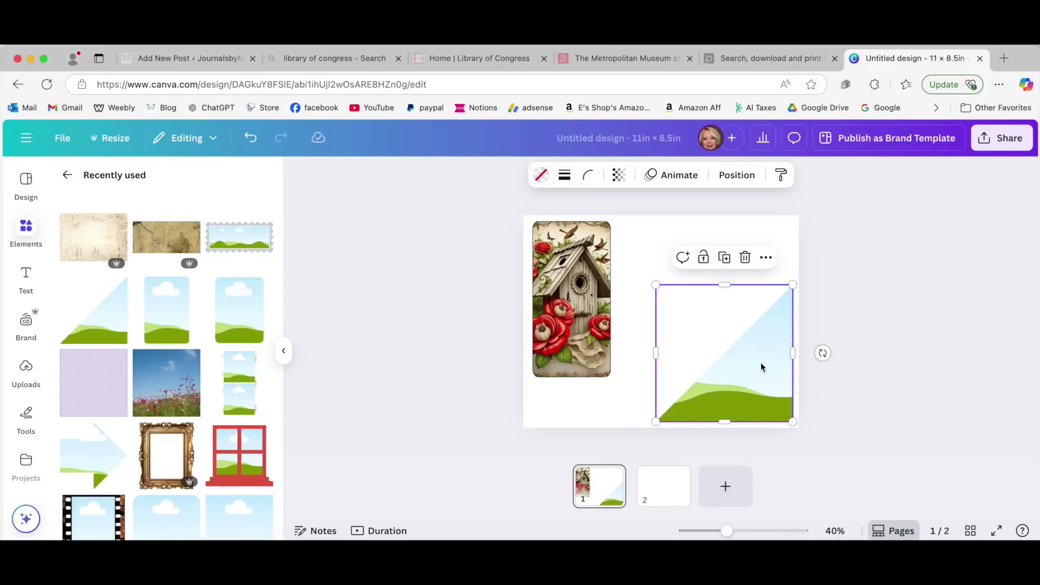
Add the uploaded sepia lilies-and-birdhouse picture to page 1, enlarge it slightly and crop away most of the birdhouse
{"action": "left_click", "coordinate": [26, 369]}
{"action": "scroll", "coordinate": [125, 400], "scroll_direction": "down", "scroll_amount": 5}
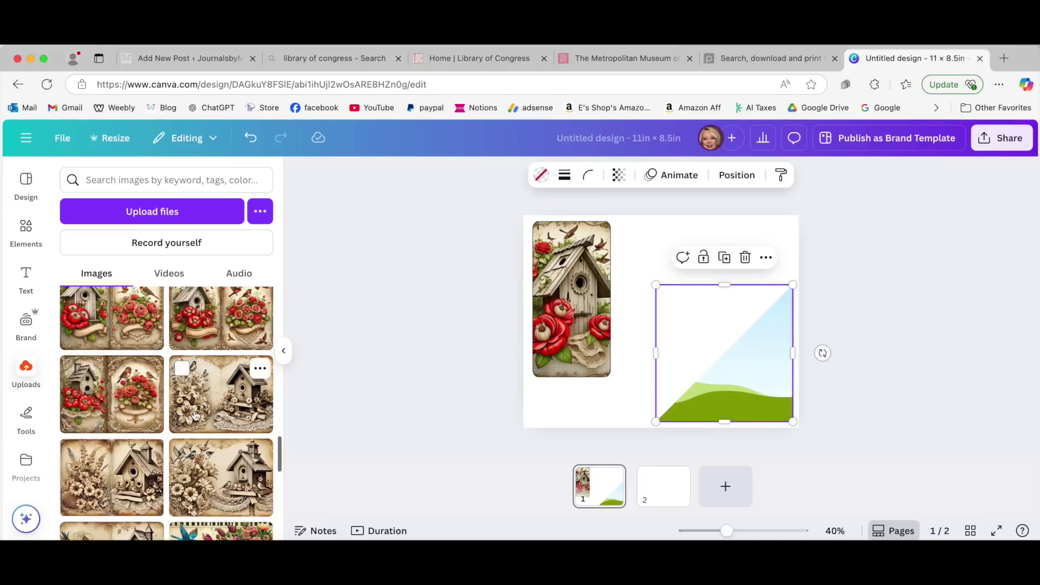
{"action": "left_click", "coordinate": [195, 412]}
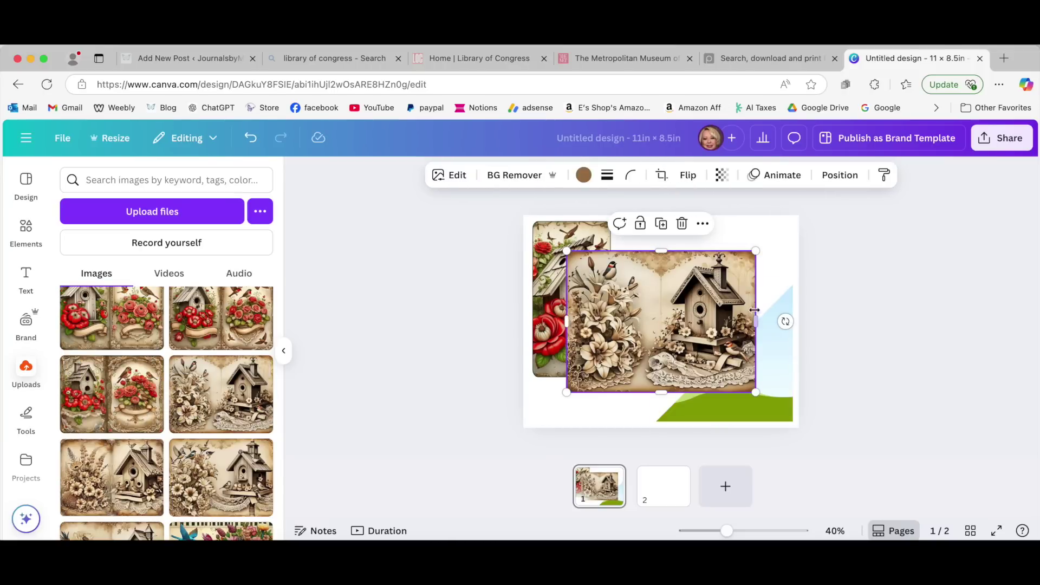
{"action": "left_click_drag", "start_coordinate": [566, 251], "coordinate": [559, 242]}
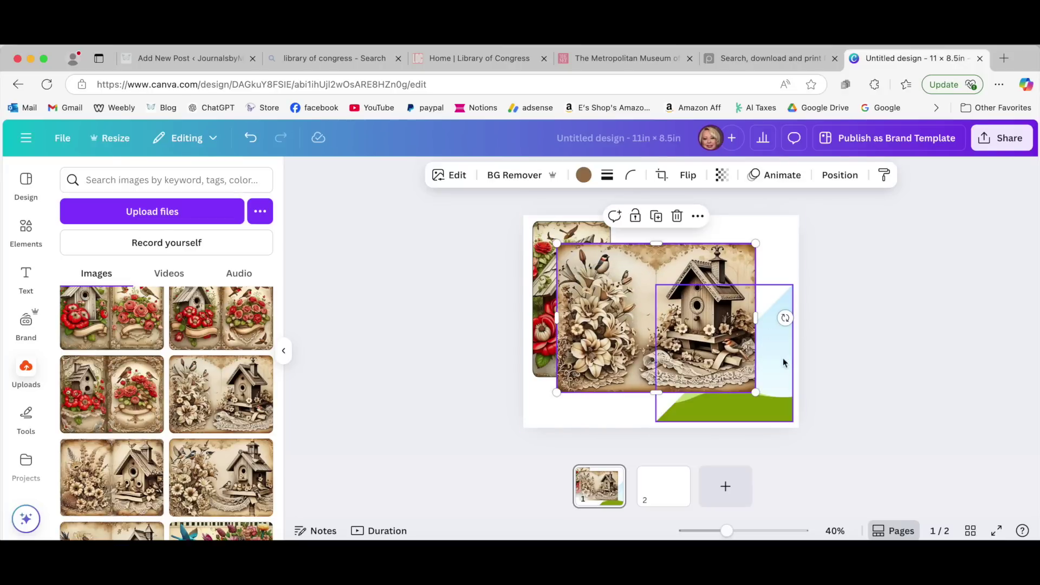
{"action": "left_click_drag", "start_coordinate": [754, 314], "coordinate": [687, 314]}
Try the cropped sepia picture inside the triangular frame, and undo the placement
{"action": "left_click_drag", "start_coordinate": [624, 318], "coordinate": [748, 356]}
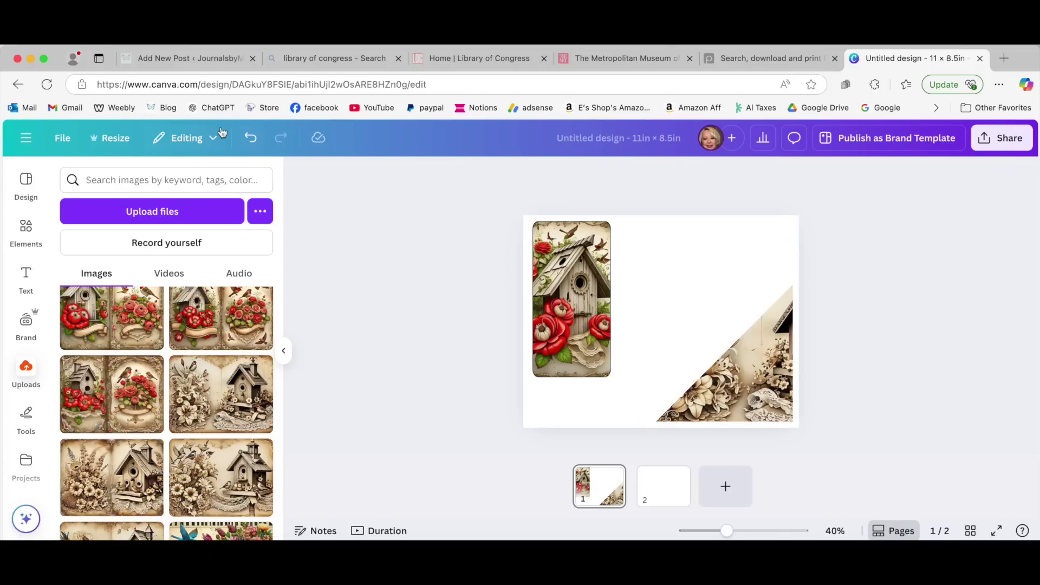
{"action": "left_click", "coordinate": [251, 139]}
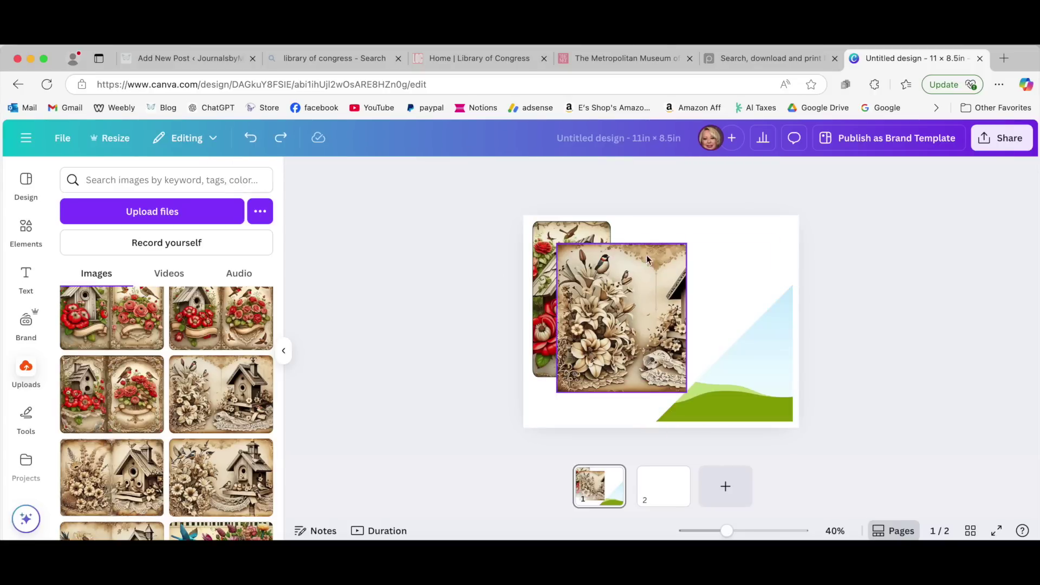
Recrop the sepia picture to include more of the birdhouse and less of its lower edge, and place it inside the triangular frame
{"action": "left_click", "coordinate": [676, 317]}
{"action": "left_click_drag", "start_coordinate": [686, 319], "coordinate": [710, 319]}
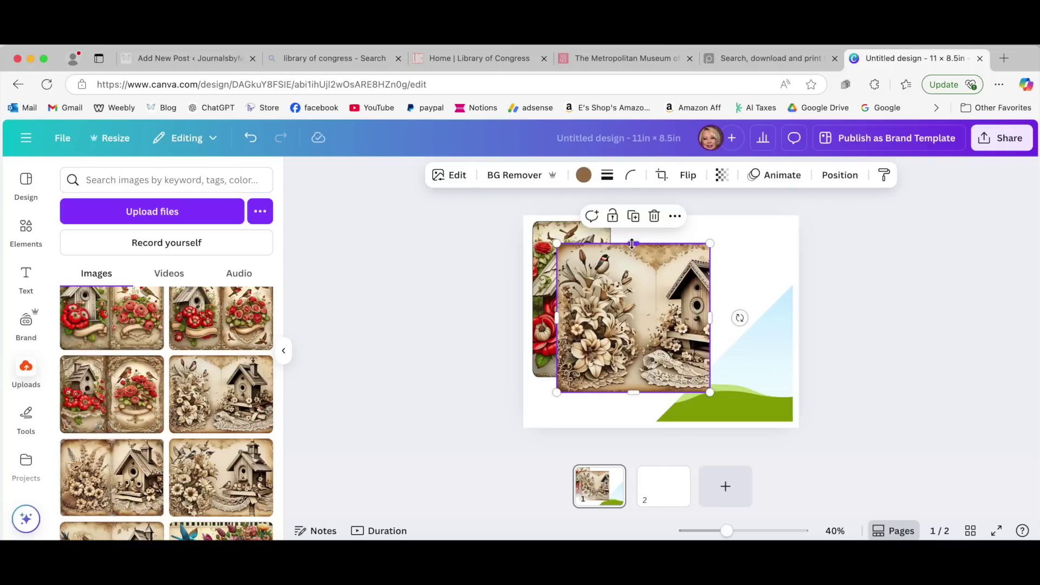
{"action": "left_click_drag", "start_coordinate": [634, 393], "coordinate": [631, 371]}
{"action": "left_click_drag", "start_coordinate": [632, 319], "coordinate": [720, 369]}
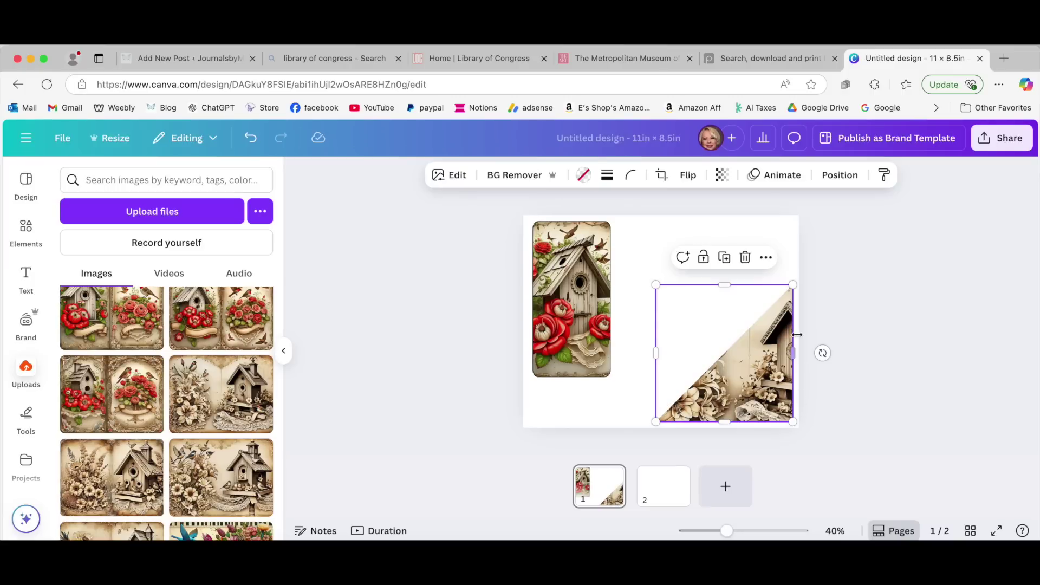
Give the triangular sepia picture a thin solid black border and leave it selected
{"action": "left_click", "coordinate": [607, 176]}
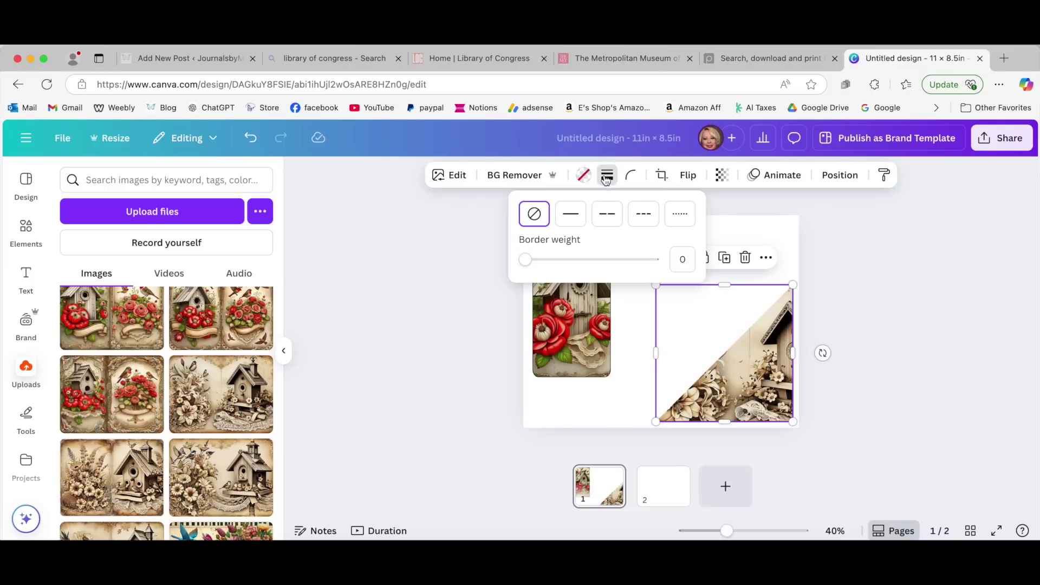
{"action": "left_click", "coordinate": [570, 213]}
{"action": "left_click_drag", "start_coordinate": [535, 264], "coordinate": [527, 263]}
{"action": "left_click", "coordinate": [863, 311]}
{"action": "left_click", "coordinate": [891, 311]}
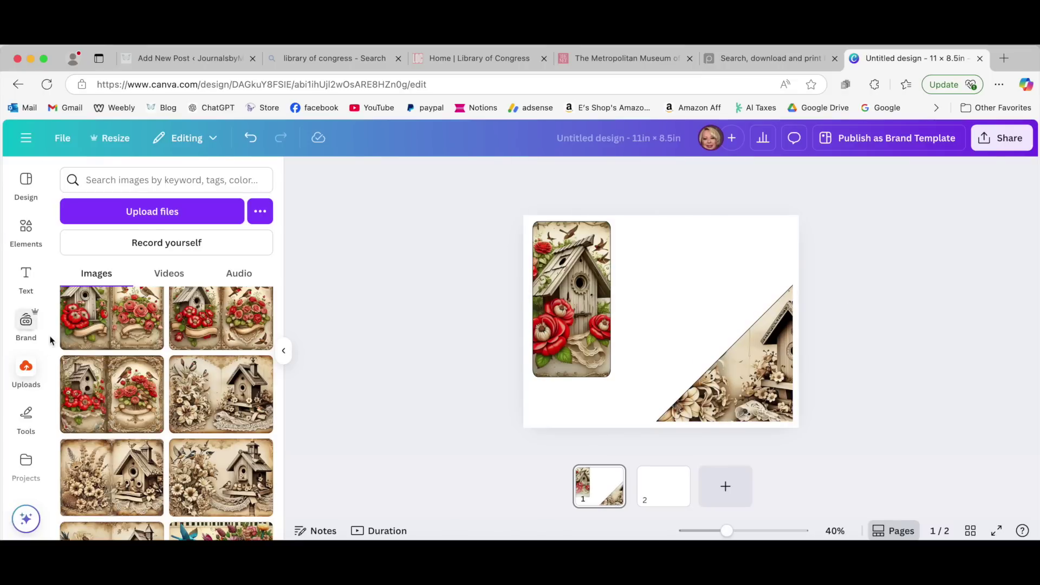
{"action": "left_click", "coordinate": [745, 386]}
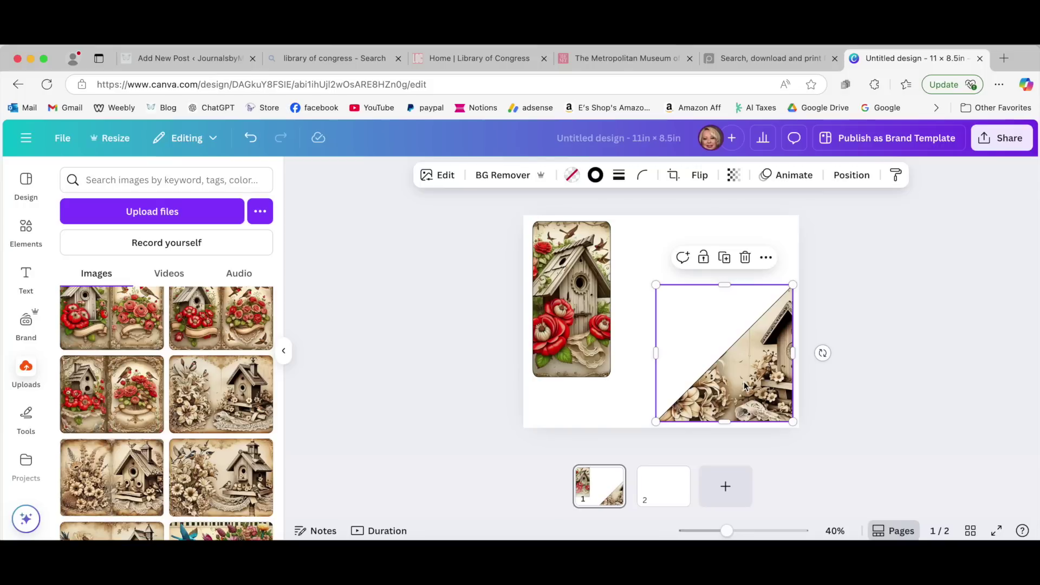
Lock the position of the triangular sepia picture on page 1
{"action": "left_click", "coordinate": [703, 258]}
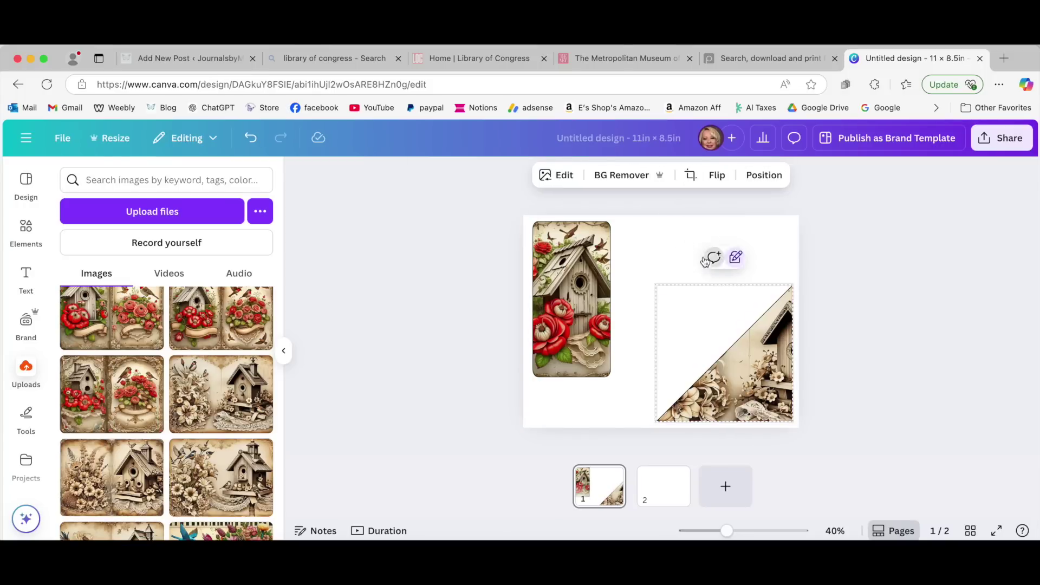
{"action": "left_click", "coordinate": [844, 415]}
{"action": "left_click", "coordinate": [749, 397]}
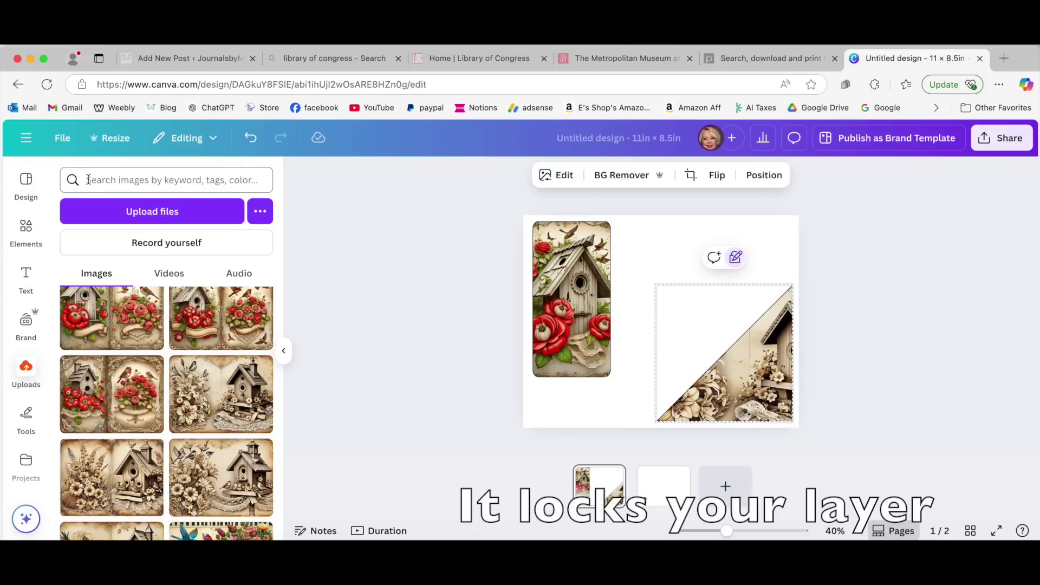
Search the elements library for "bird" and list all of the matching graphics
{"action": "left_click", "coordinate": [26, 230]}
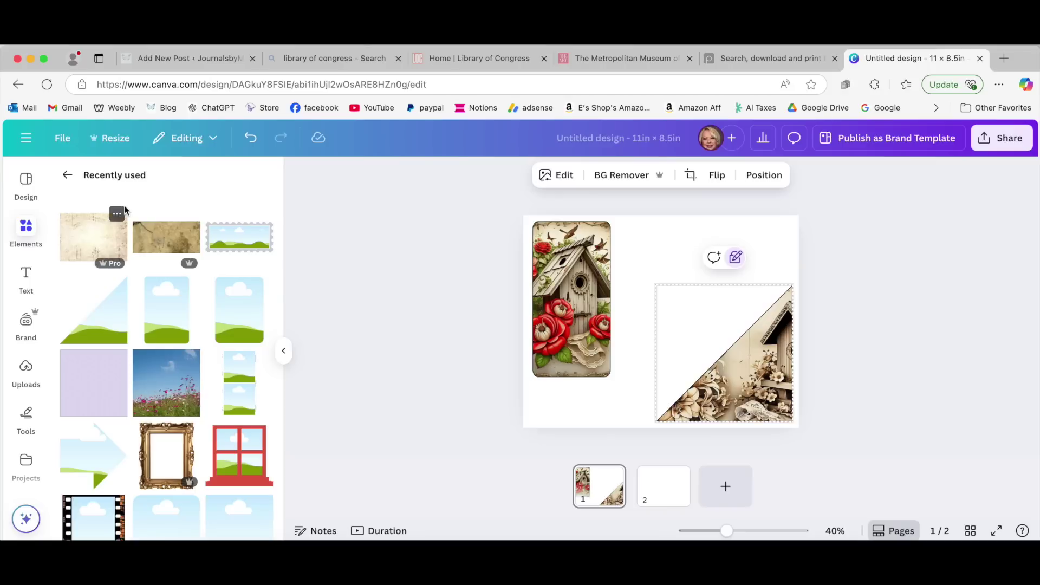
{"action": "left_click", "coordinate": [67, 175]}
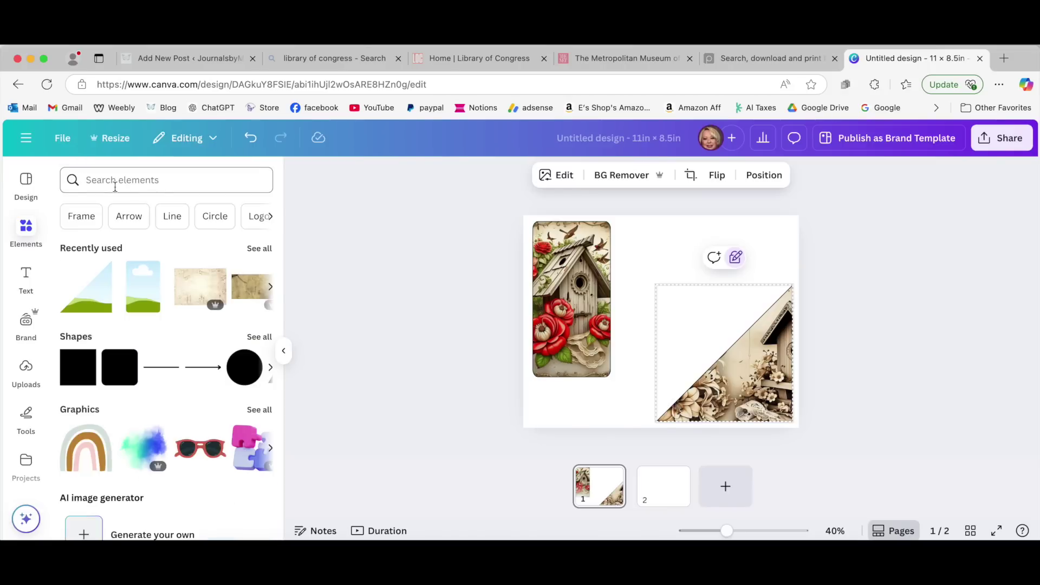
{"action": "left_click", "coordinate": [100, 179]}
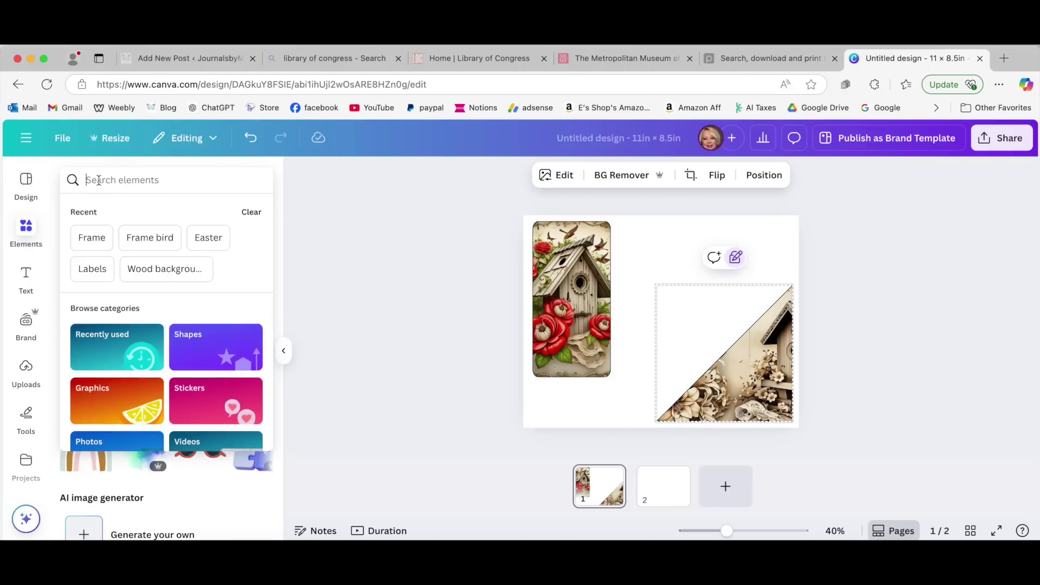
{"action": "type", "text": "bird"}
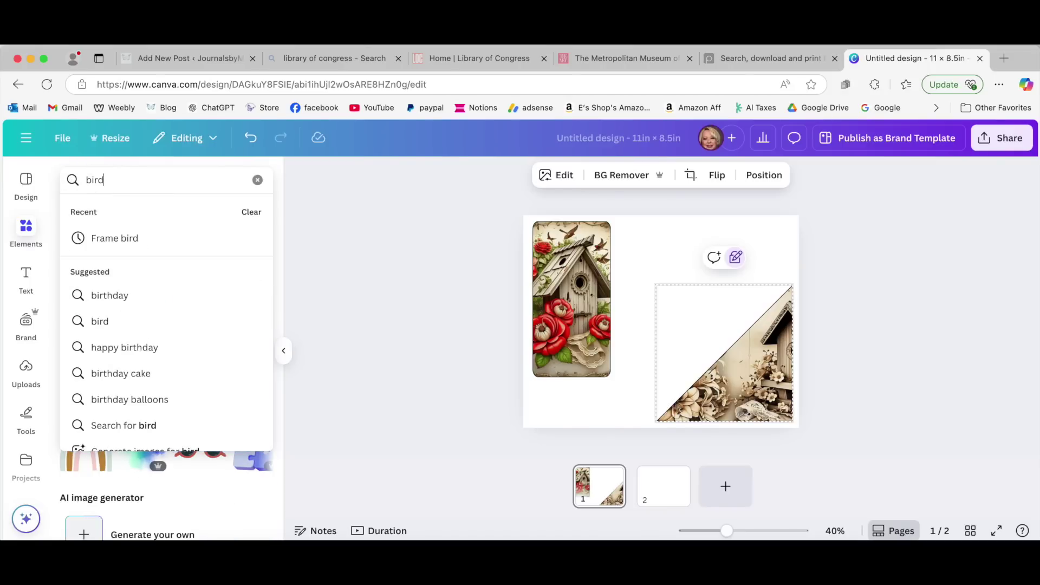
{"action": "key", "text": "Return"}
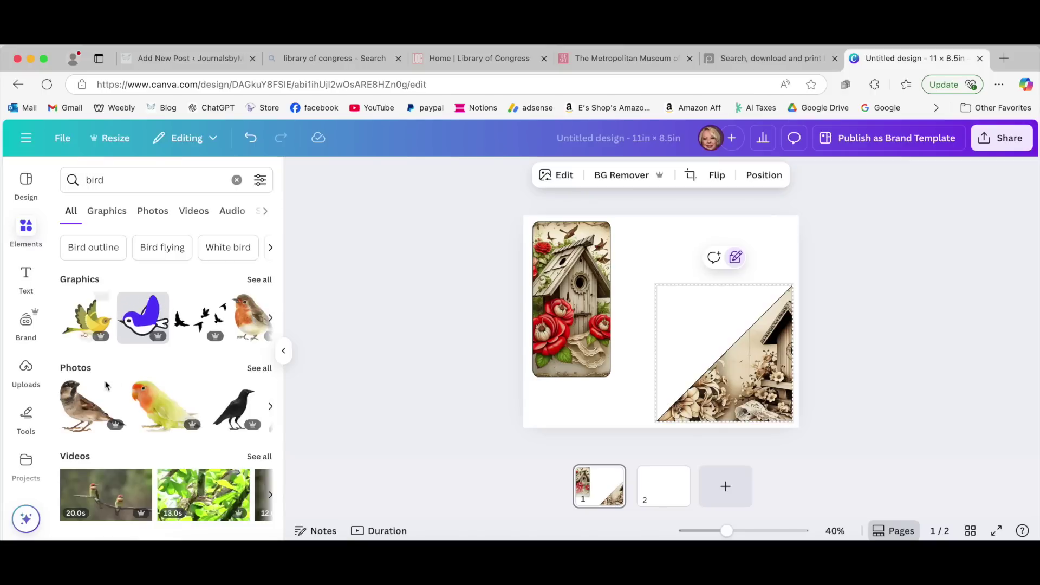
{"action": "scroll", "coordinate": [217, 352], "scroll_direction": "down", "scroll_amount": 2}
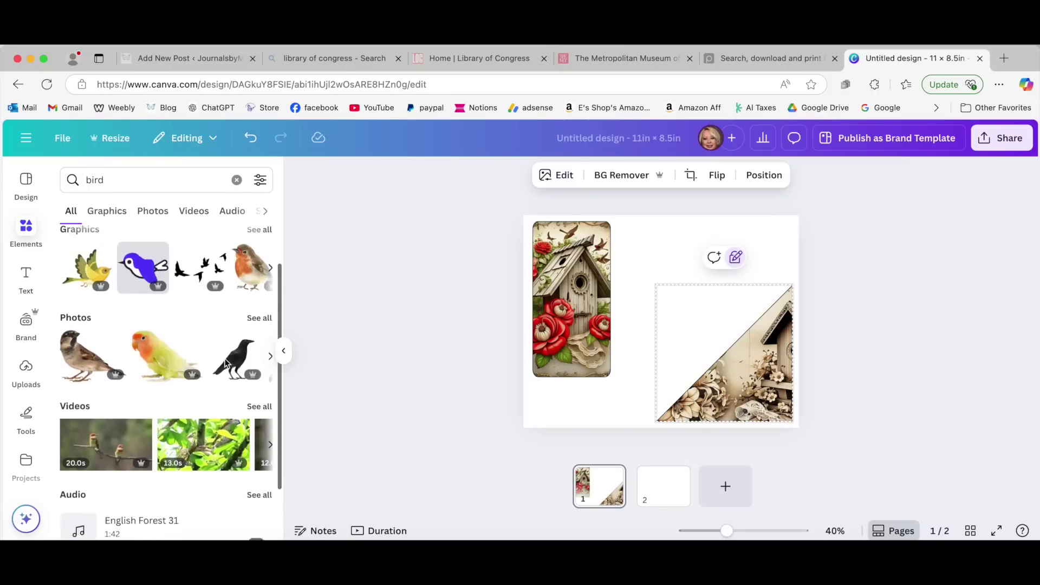
{"action": "scroll", "coordinate": [227, 362], "scroll_direction": "up", "scroll_amount": 2}
{"action": "left_click", "coordinate": [258, 279]}
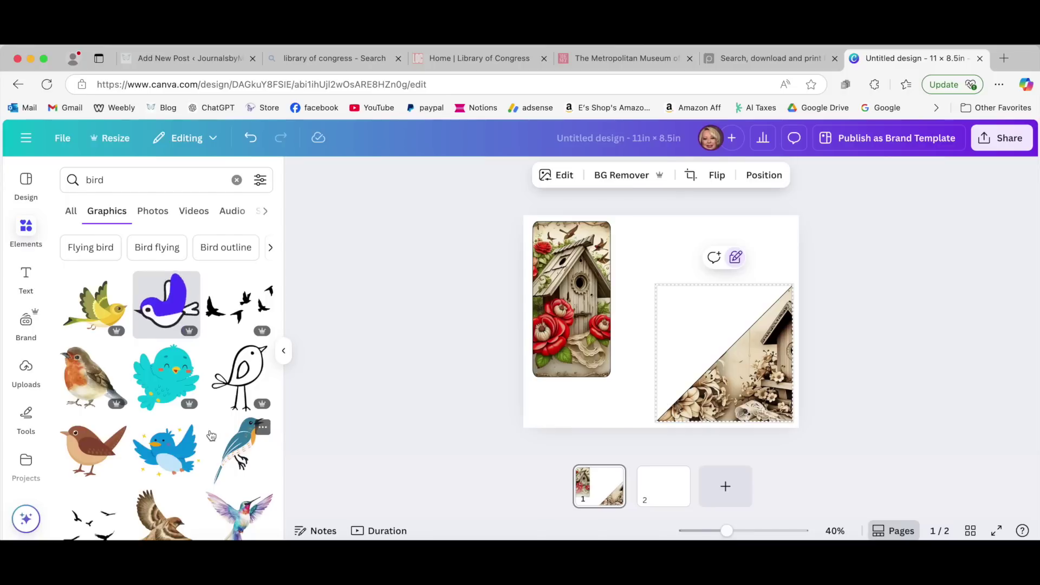
Add the red cardinal graphic, shrink it and place it beside the birdhouse inside the triangular picture
{"action": "scroll", "coordinate": [212, 436], "scroll_direction": "down", "scroll_amount": 3}
{"action": "scroll", "coordinate": [211, 436], "scroll_direction": "down", "scroll_amount": 5}
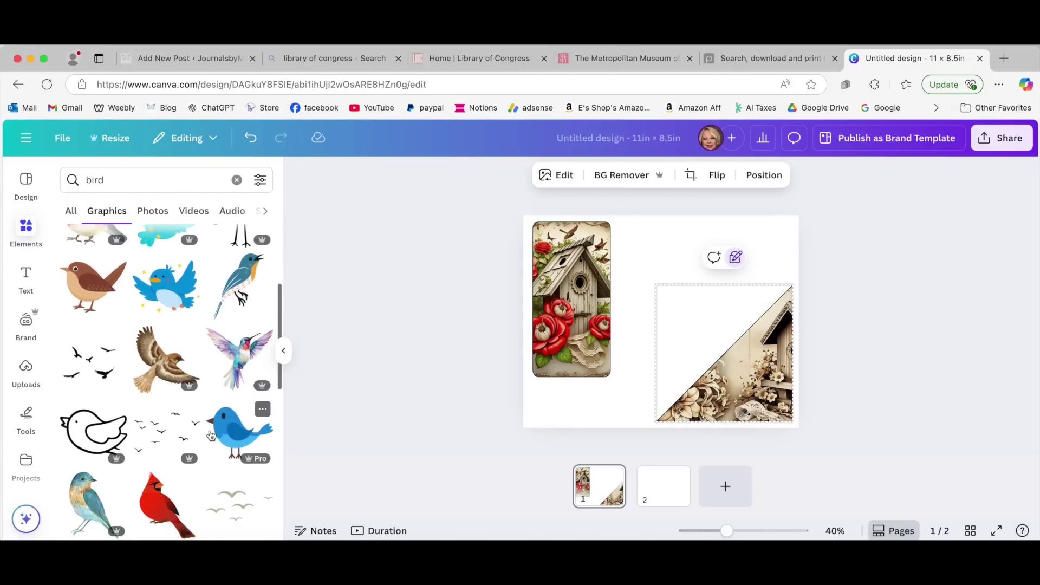
{"action": "scroll", "coordinate": [211, 436], "scroll_direction": "down", "scroll_amount": 3}
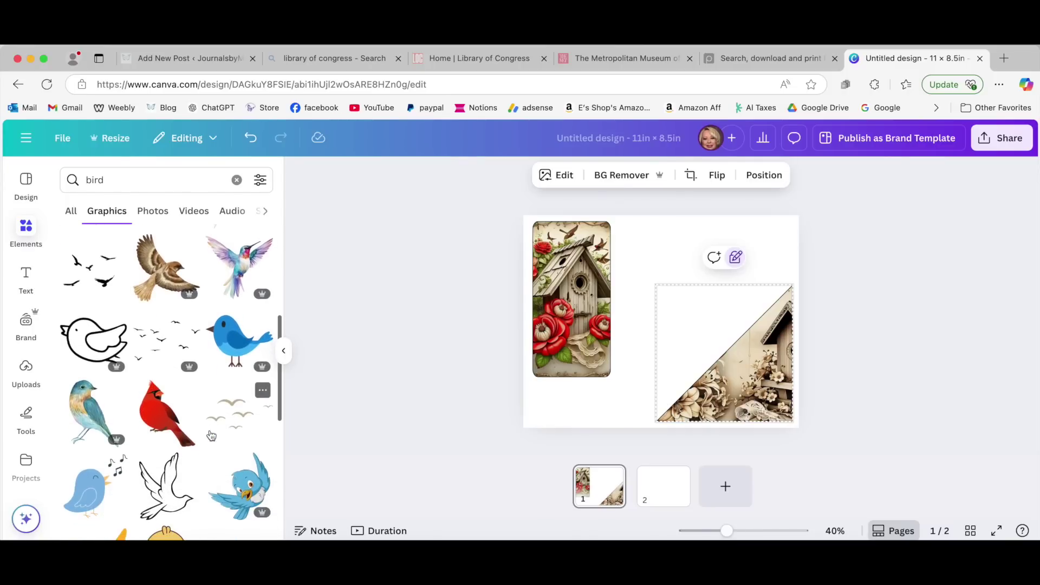
{"action": "left_click", "coordinate": [157, 392]}
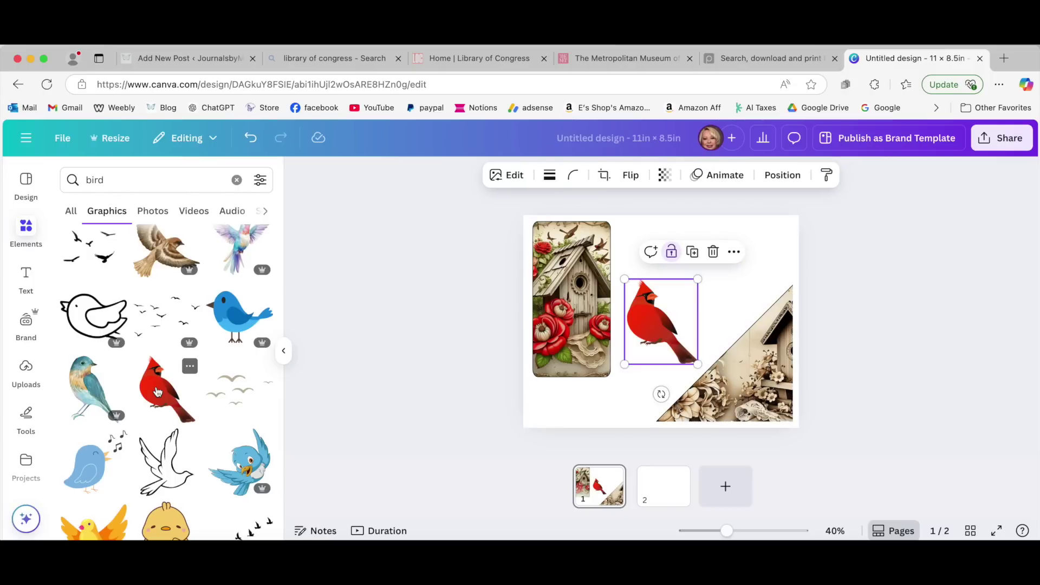
{"action": "left_click_drag", "start_coordinate": [697, 363], "coordinate": [762, 374]}
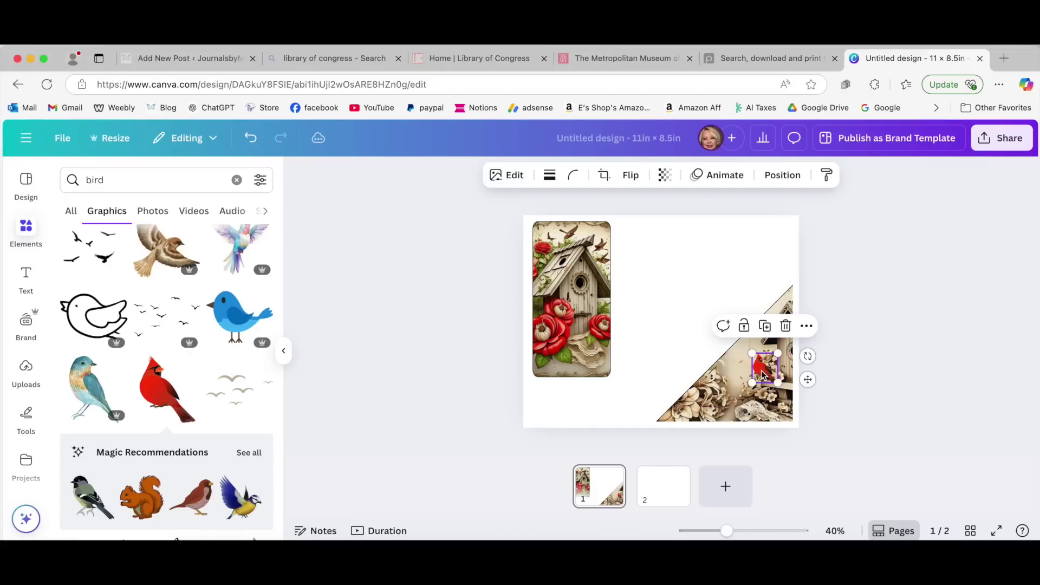
{"action": "left_click", "coordinate": [923, 361]}
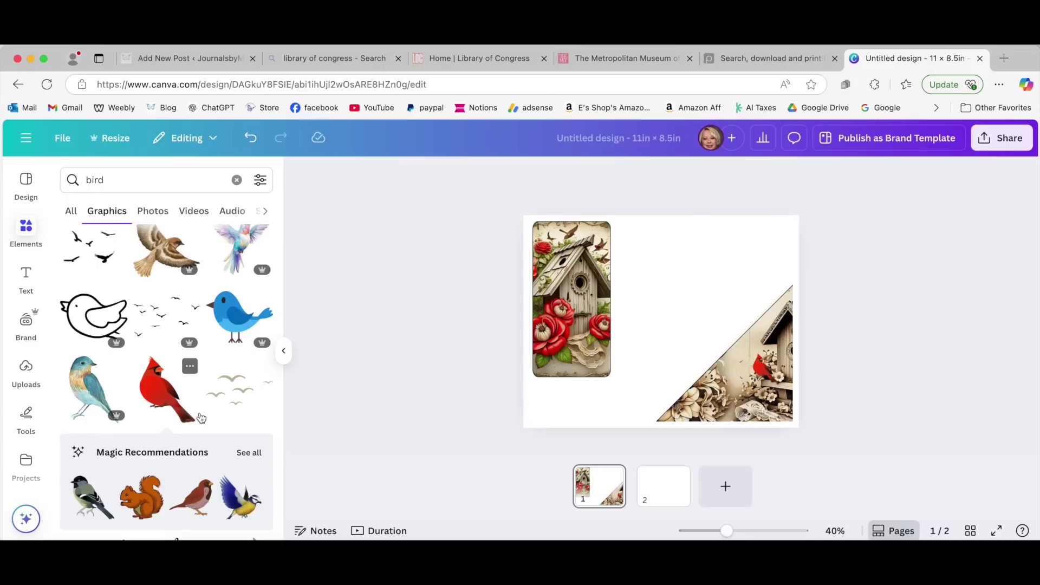
Lock the position of the rectangular rose-and-birdhouse picture, and search the graphics for "label"
{"action": "left_click", "coordinate": [577, 363]}
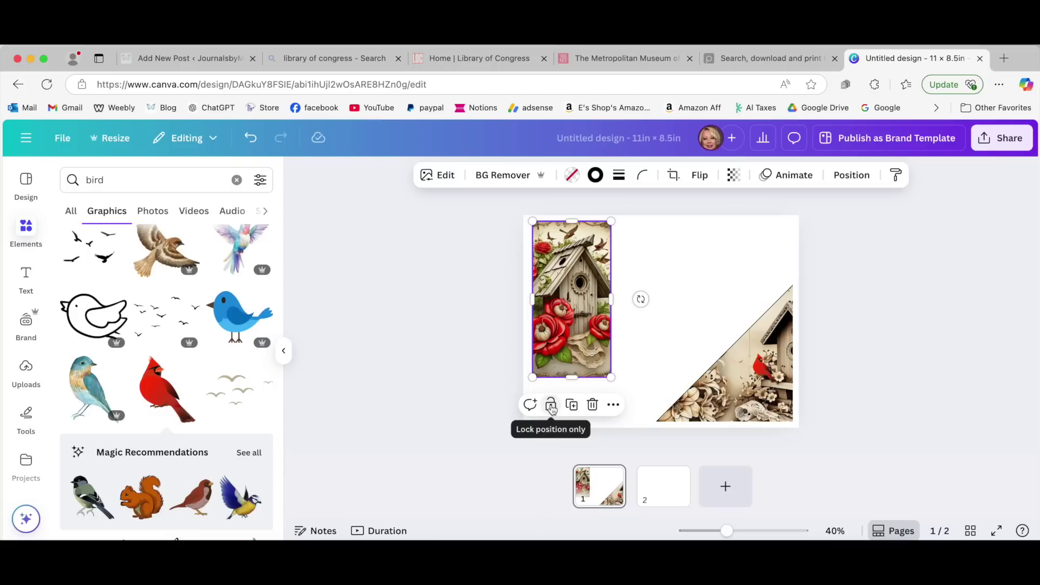
{"action": "left_click", "coordinate": [551, 406]}
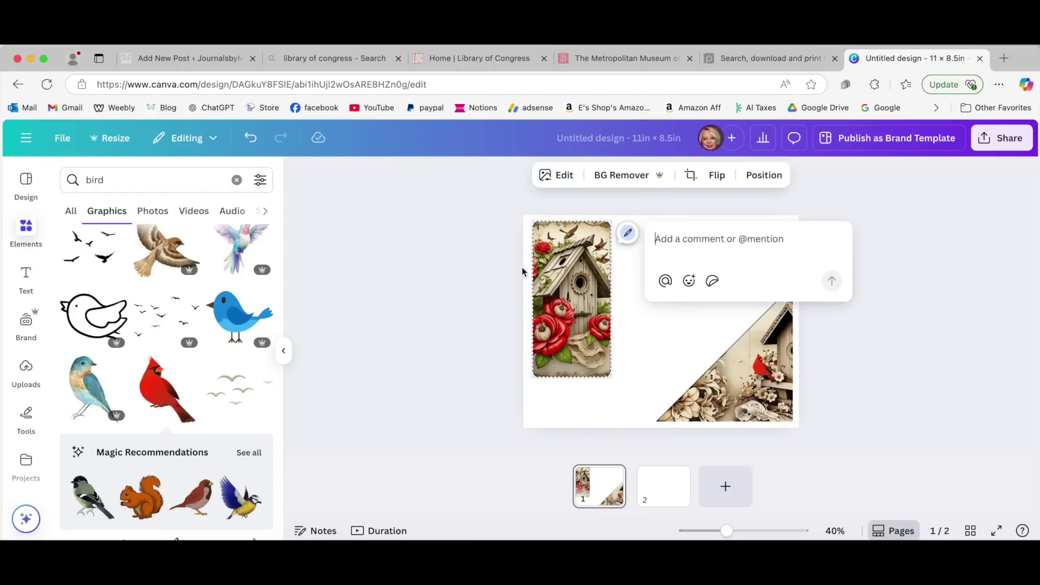
{"action": "left_click", "coordinate": [119, 183]}
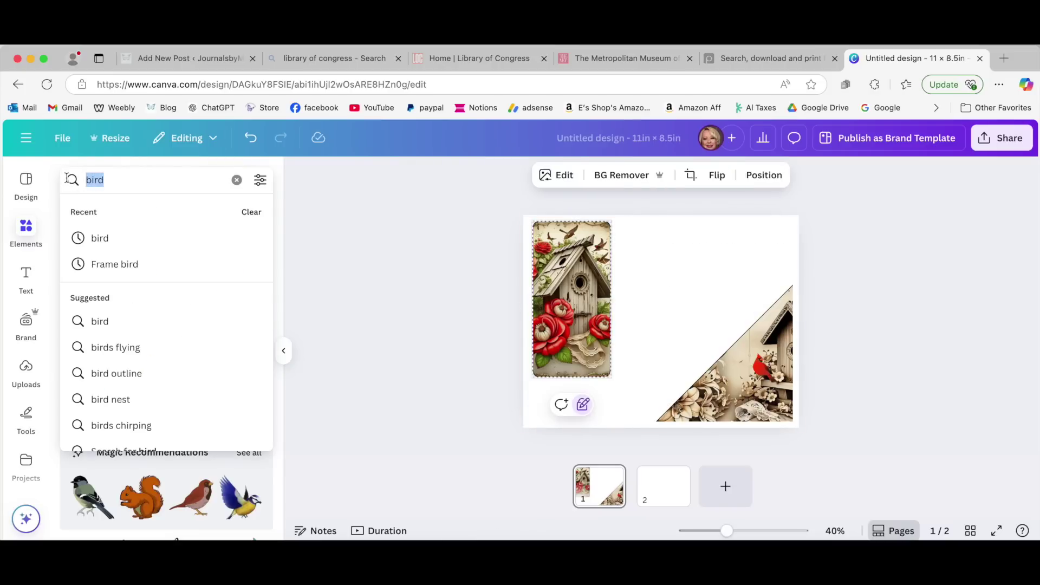
{"action": "type", "text": "label"}
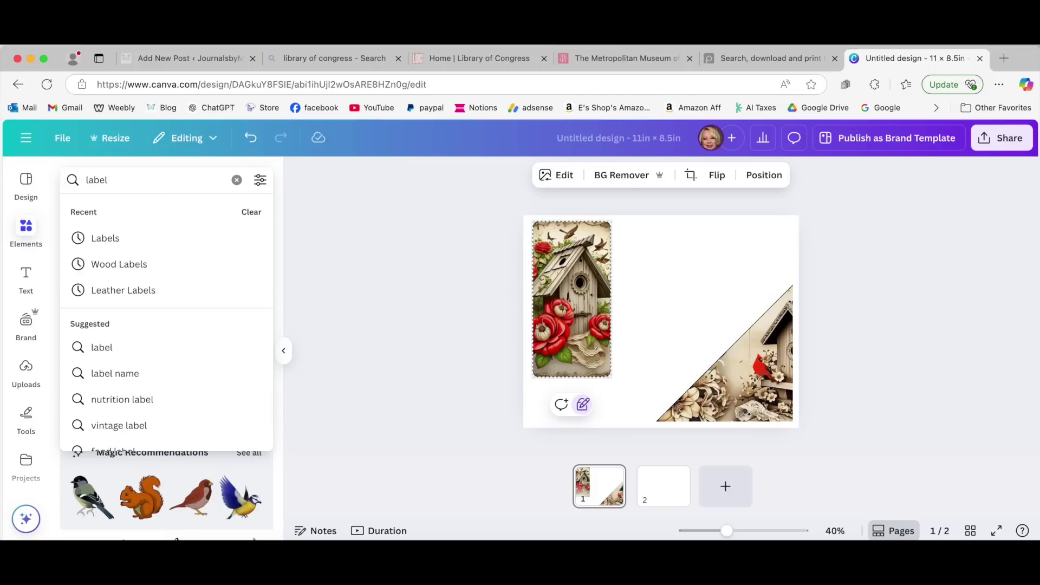
{"action": "key", "text": "Return"}
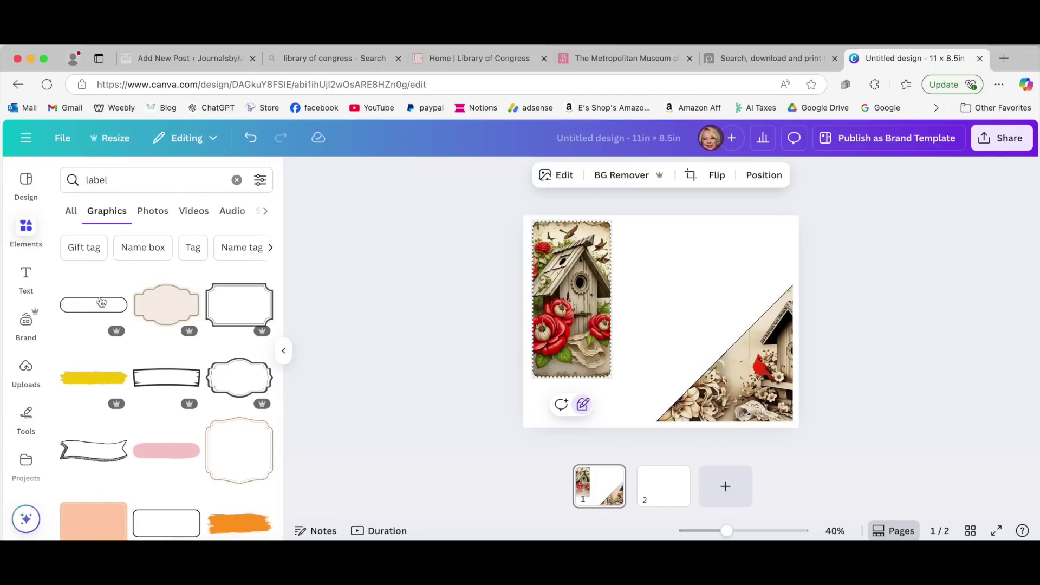
Add the tan ribbon banner graphic, shrink it and place it across the lower end of the rose-and-birdhouse picture
{"action": "scroll", "coordinate": [155, 431], "scroll_direction": "down", "scroll_amount": 3}
{"action": "scroll", "coordinate": [155, 431], "scroll_direction": "down", "scroll_amount": 7}
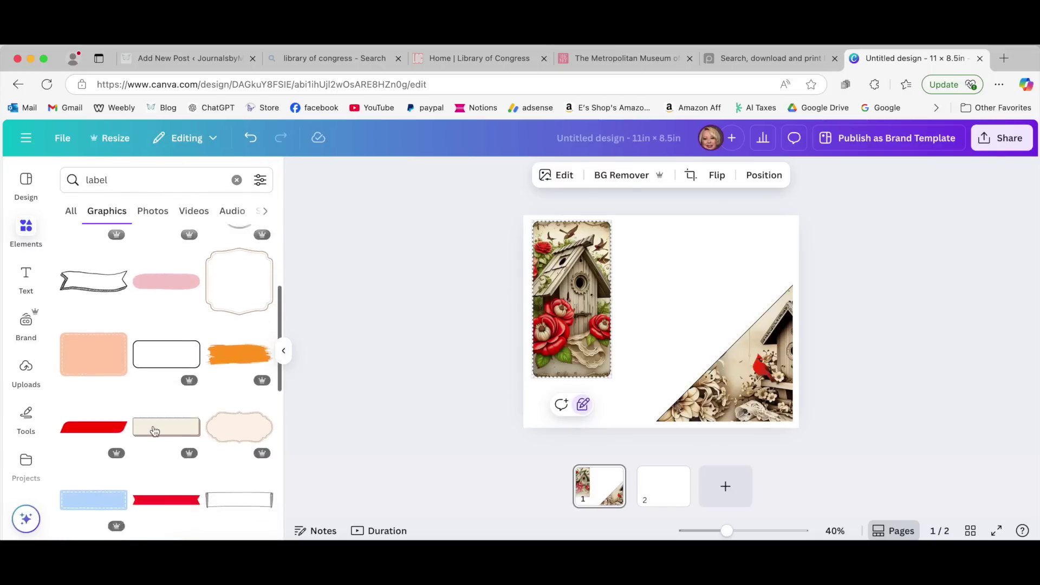
{"action": "scroll", "coordinate": [155, 430], "scroll_direction": "down", "scroll_amount": 3}
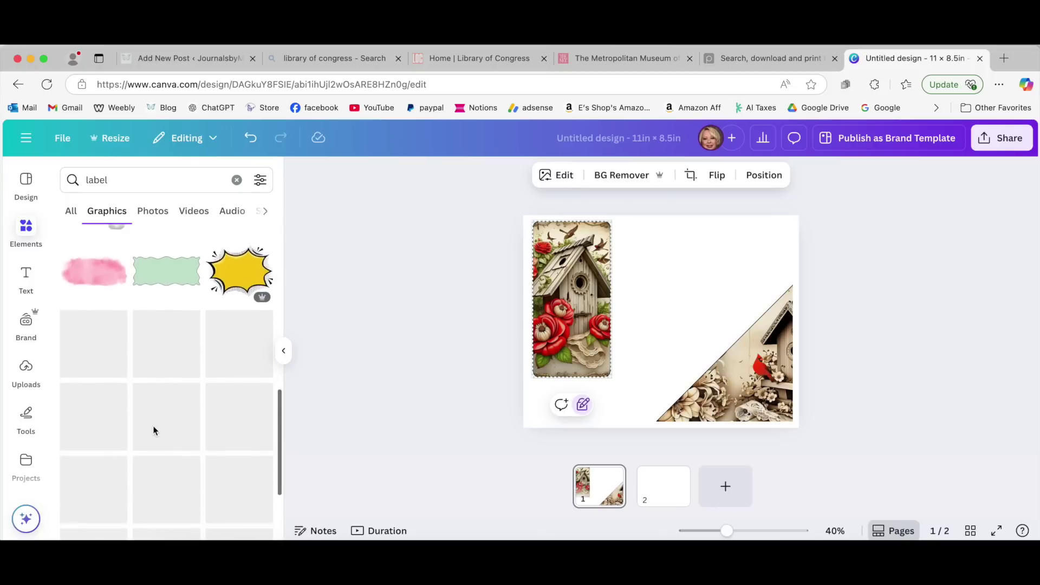
{"action": "scroll", "coordinate": [162, 432], "scroll_direction": "down", "scroll_amount": 2}
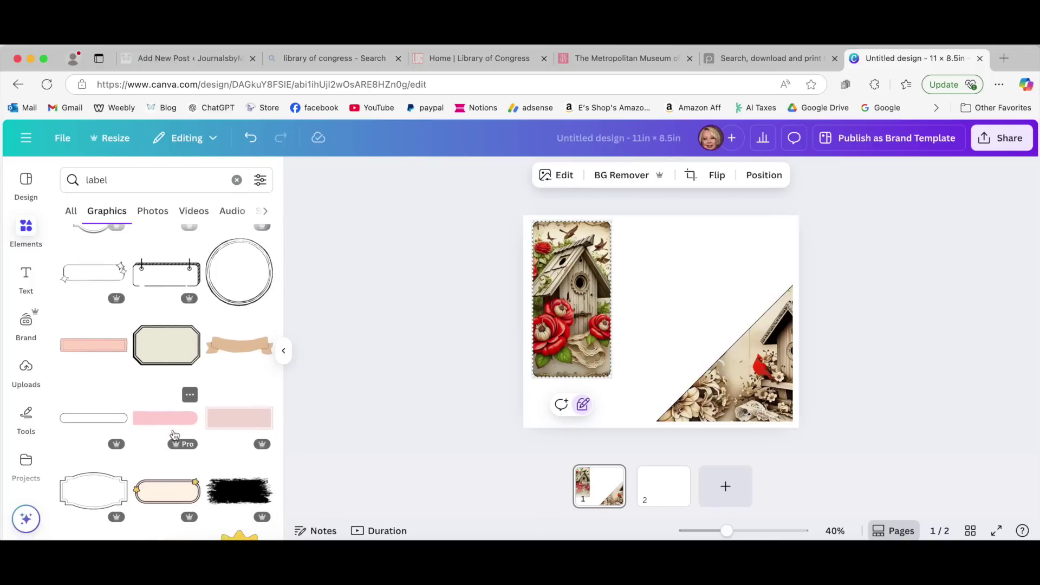
{"action": "left_click", "coordinate": [243, 350]}
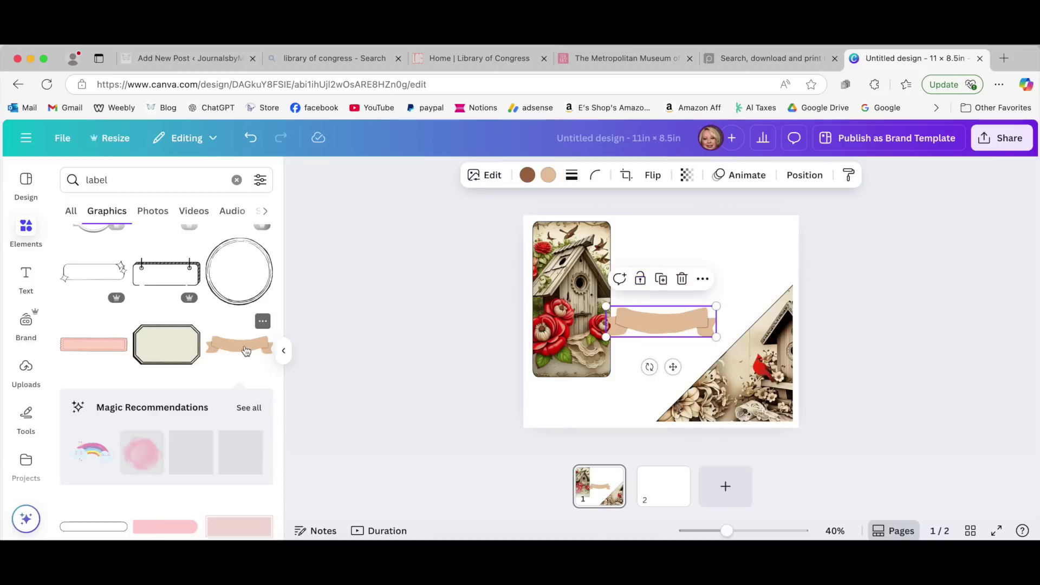
{"action": "left_click_drag", "start_coordinate": [716, 306], "coordinate": [580, 367]}
{"action": "left_click_drag", "start_coordinate": [580, 367], "coordinate": [580, 370]}
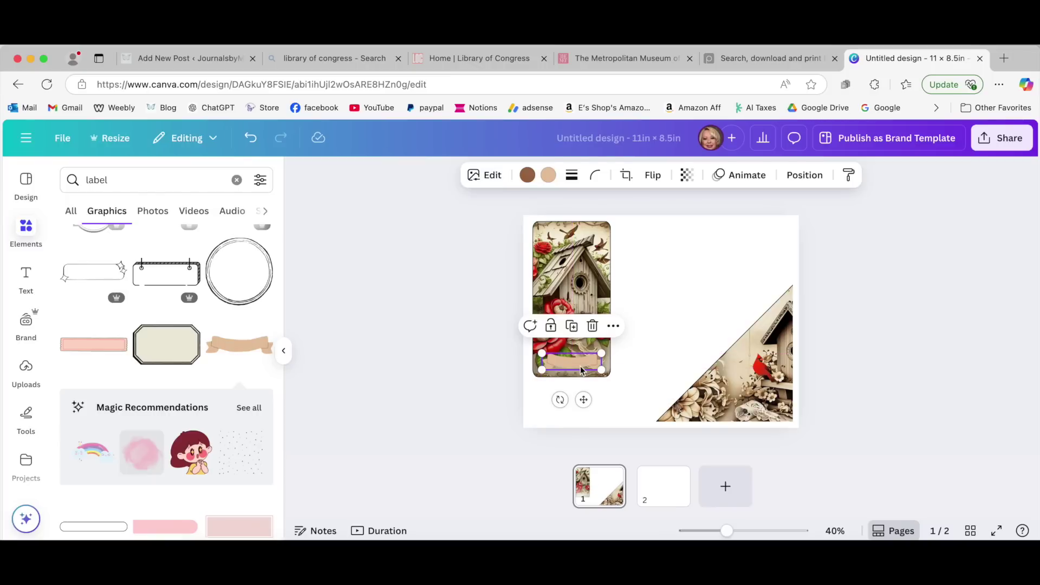
{"action": "left_click", "coordinate": [475, 375]}
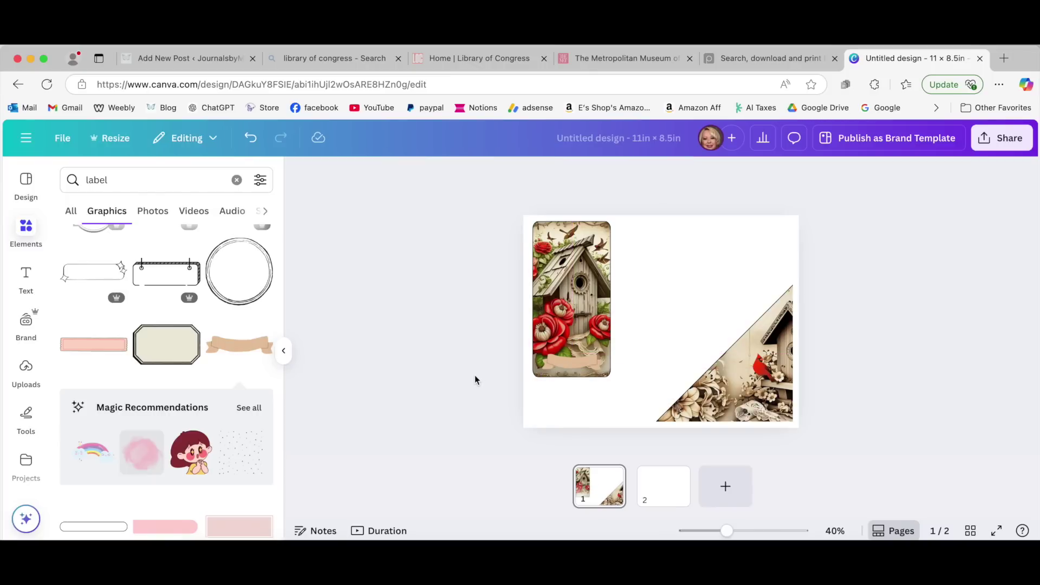
Recolor the banner's tan fill with the lightest beige from the sepia picture's photo colors
{"action": "left_click", "coordinate": [567, 360]}
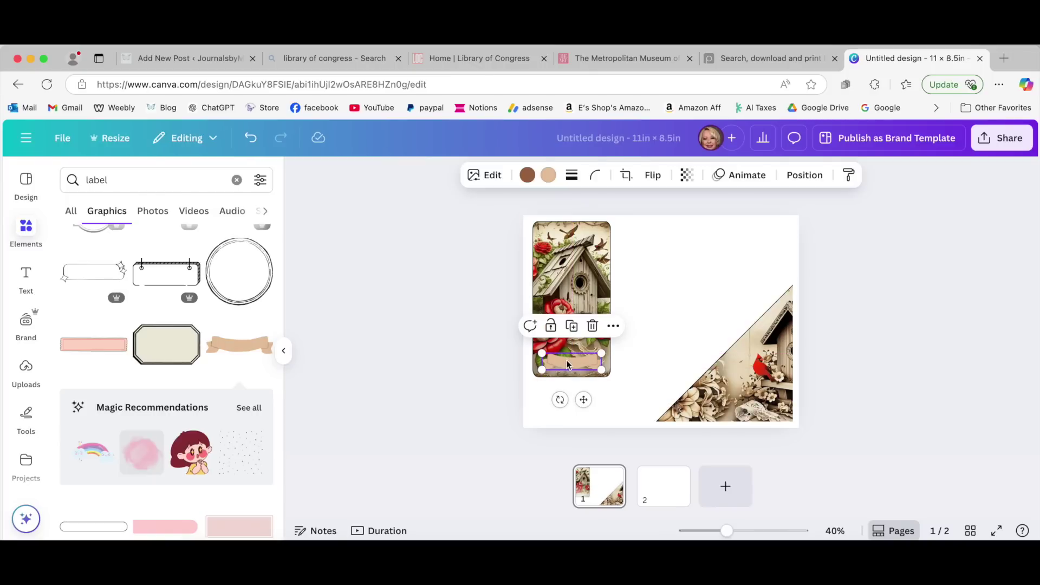
{"action": "left_click", "coordinate": [548, 175]}
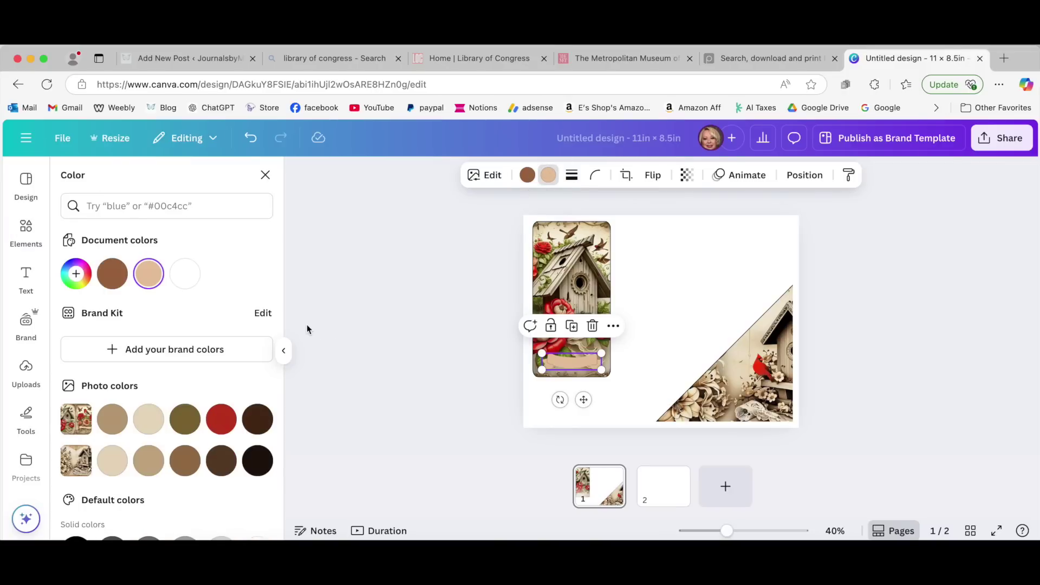
{"action": "scroll", "coordinate": [184, 461], "scroll_direction": "down", "scroll_amount": 1}
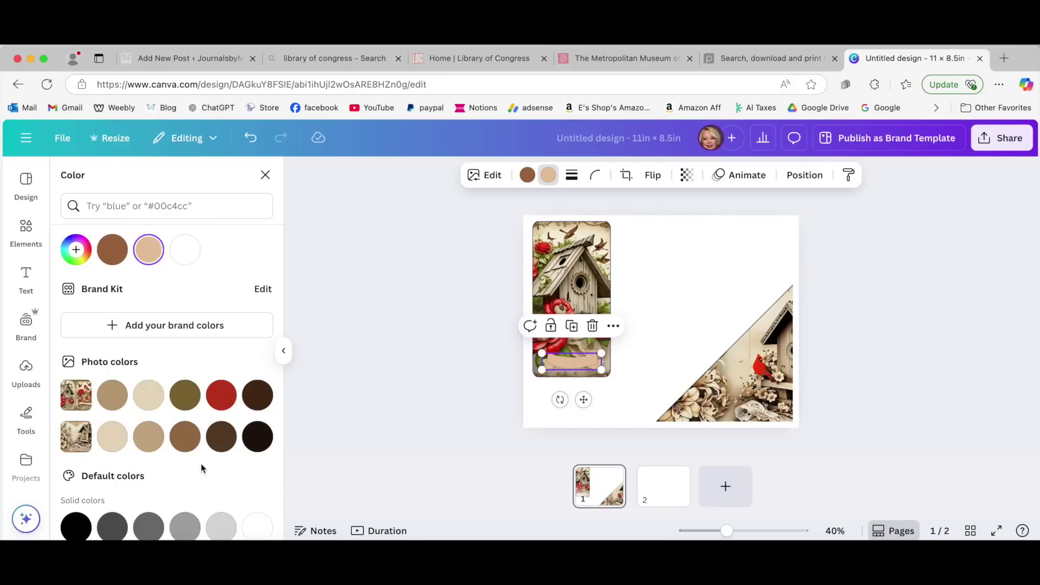
{"action": "left_click", "coordinate": [112, 437]}
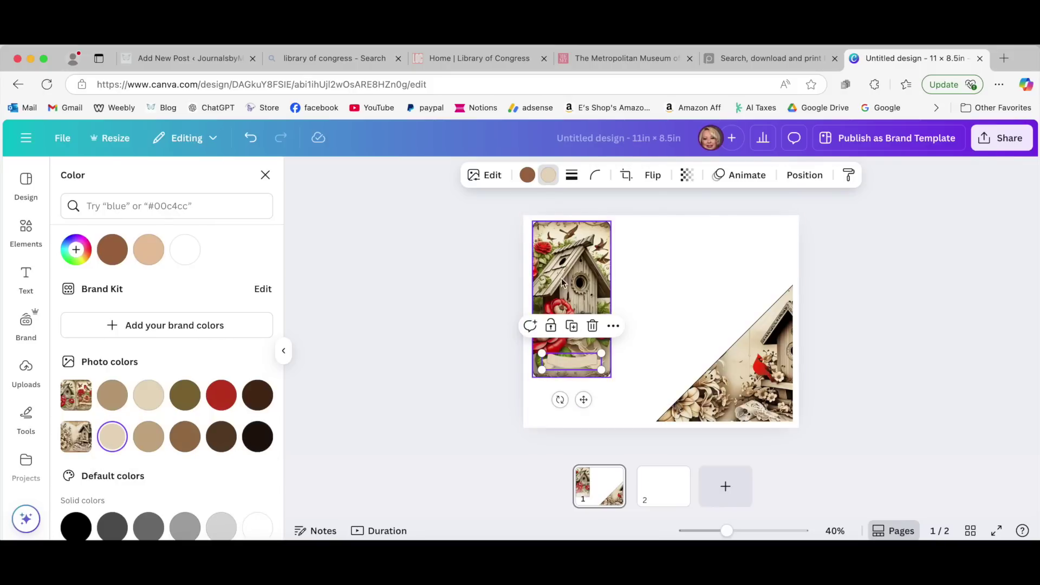
{"action": "left_click", "coordinate": [474, 335]}
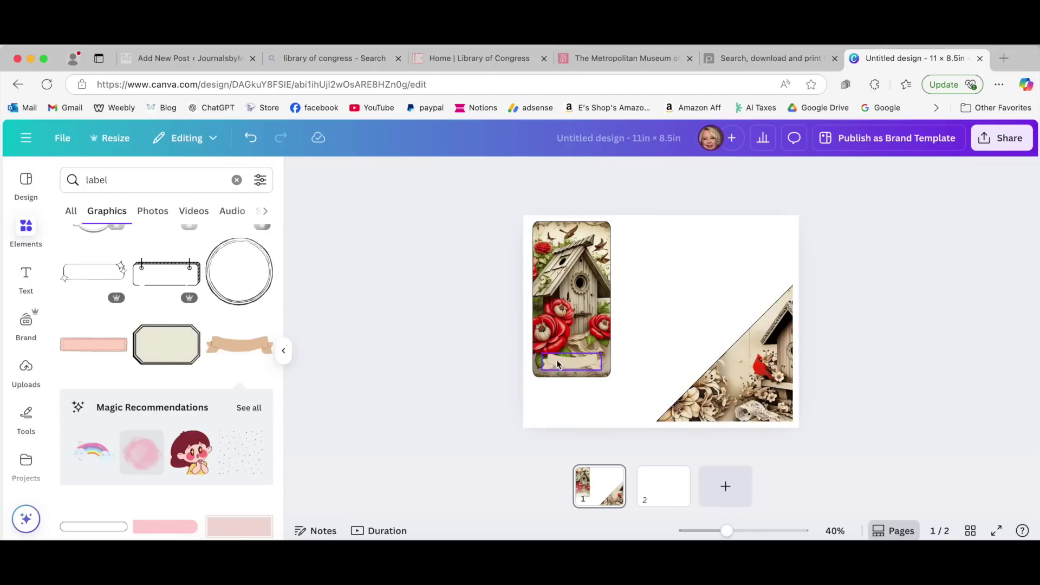
Add a subheading reading "Spring" and place it over the ribbon banner
{"action": "left_click", "coordinate": [26, 276]}
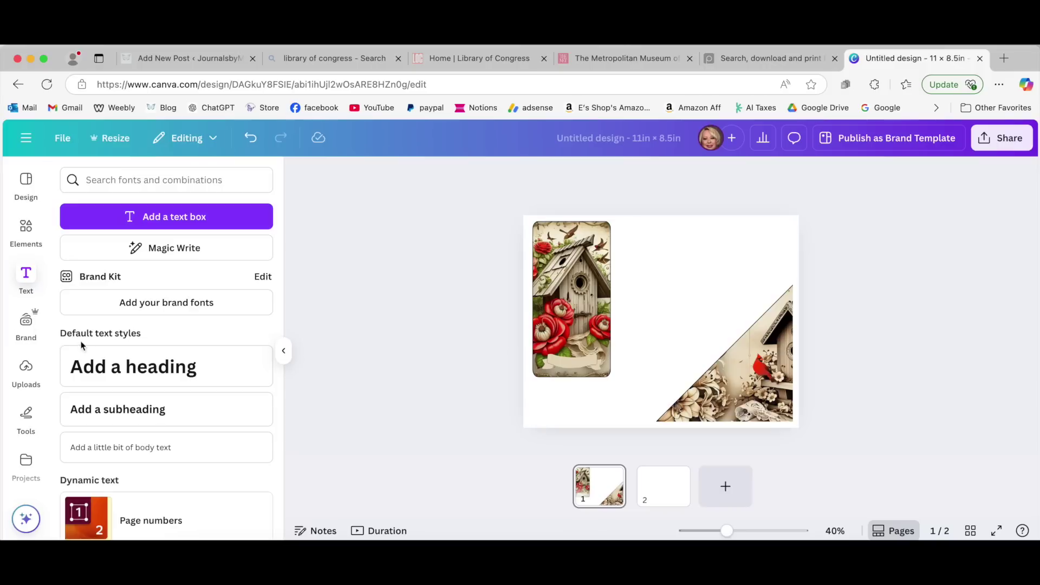
{"action": "left_click", "coordinate": [132, 411]}
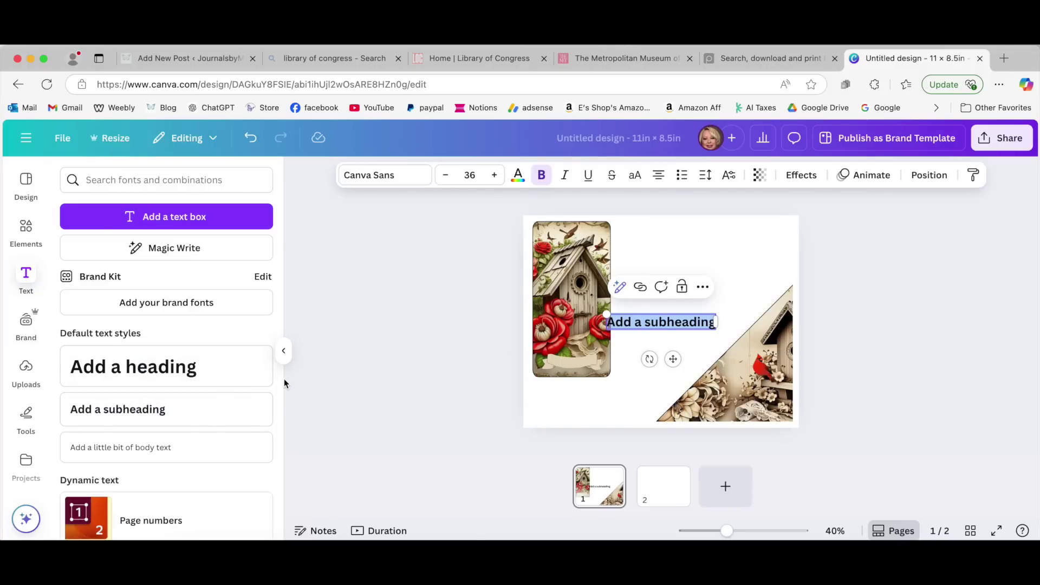
{"action": "type", "text": "Spring"}
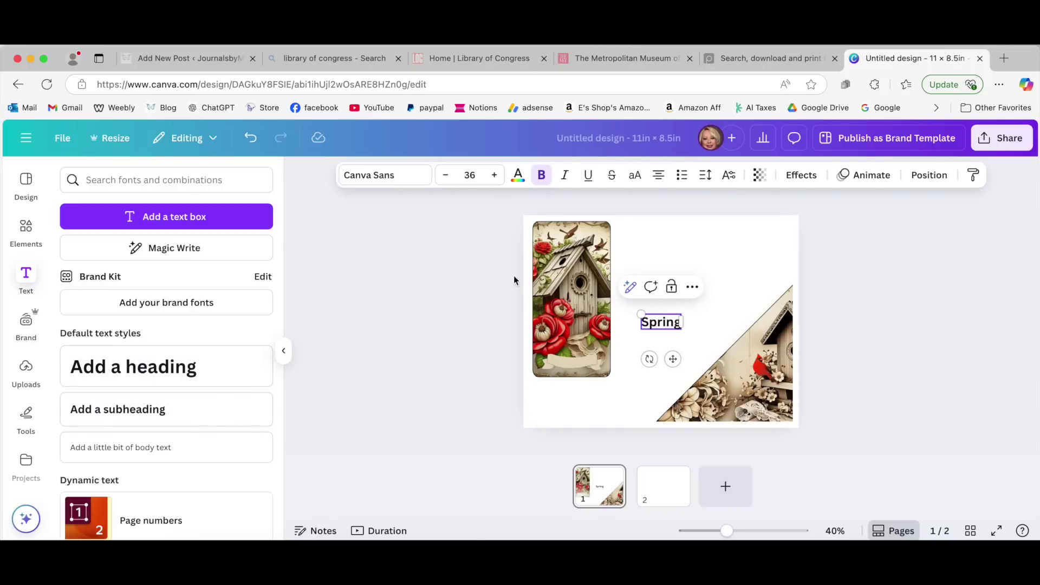
{"action": "left_click", "coordinate": [927, 339]}
{"action": "left_click", "coordinate": [671, 323]}
{"action": "left_click_drag", "start_coordinate": [670, 323], "coordinate": [583, 364]}
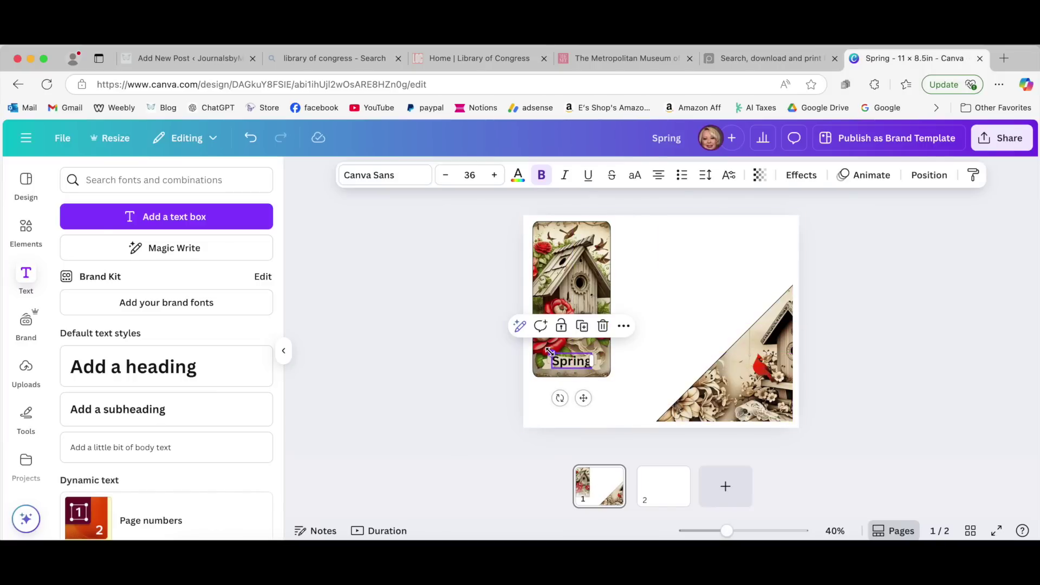
Reduce the "Spring" text's font size to 26
{"action": "left_click", "coordinate": [446, 177]}
{"action": "left_click", "coordinate": [446, 177]}
{"action": "left_click", "coordinate": [445, 177]}
{"action": "left_click", "coordinate": [446, 176]}
{"action": "left_click", "coordinate": [446, 178]}
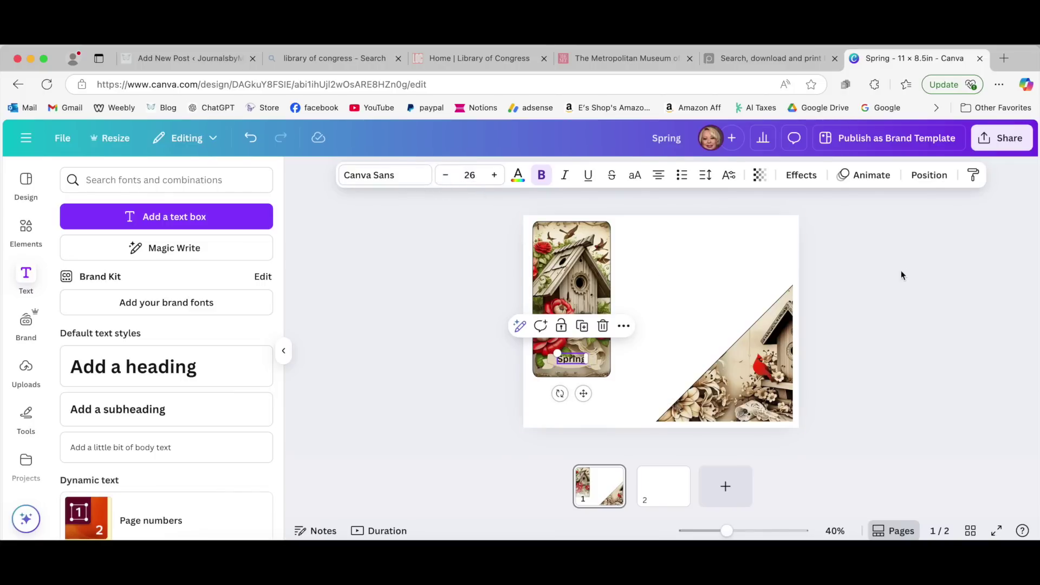
Nudge the "Spring" text slightly lower on the ribbon banner
{"action": "left_click", "coordinate": [853, 280]}
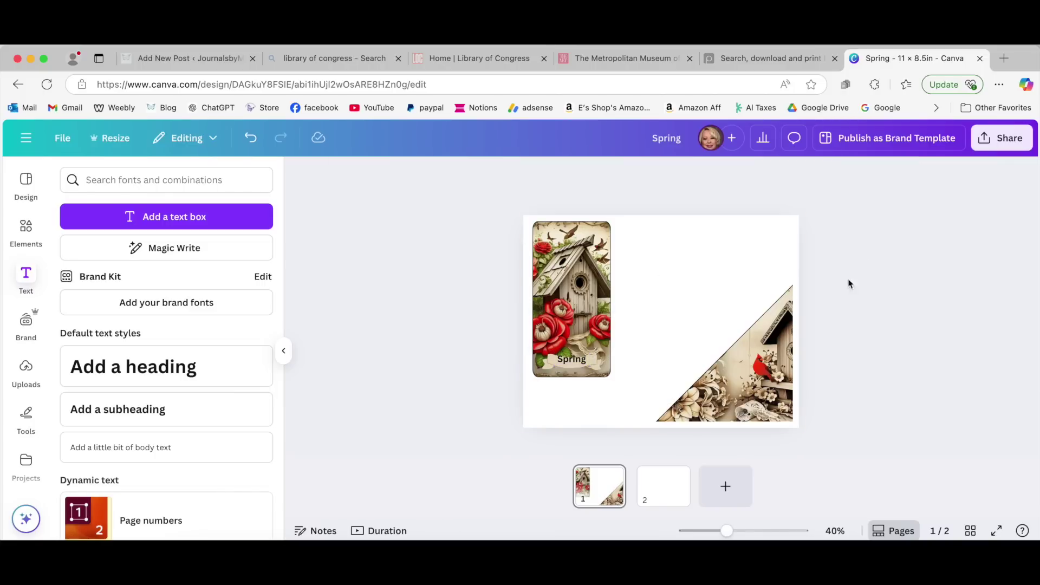
{"action": "left_click", "coordinate": [575, 363]}
{"action": "left_click_drag", "start_coordinate": [576, 366], "coordinate": [573, 364]}
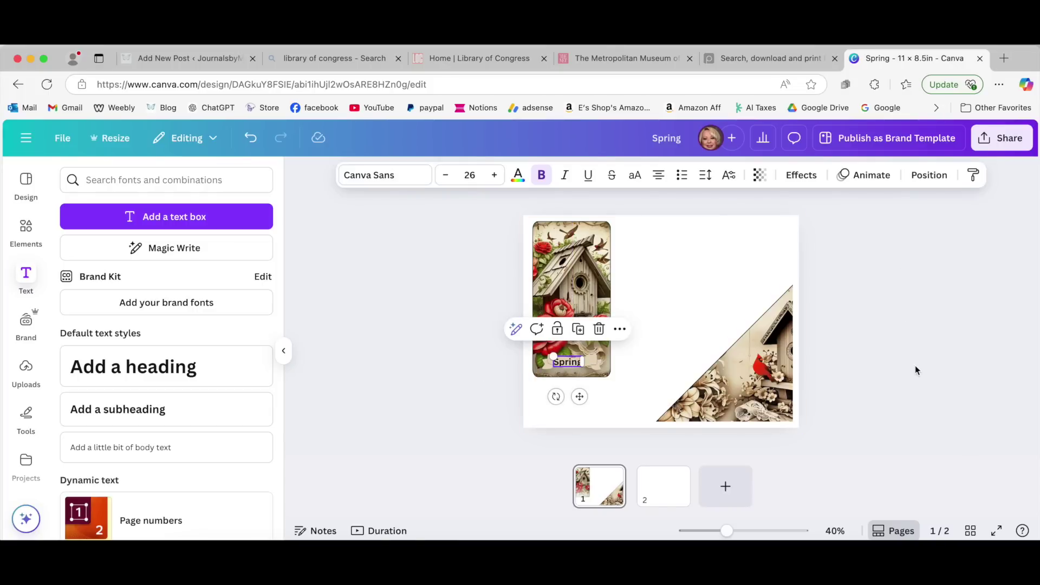
{"action": "left_click", "coordinate": [851, 339]}
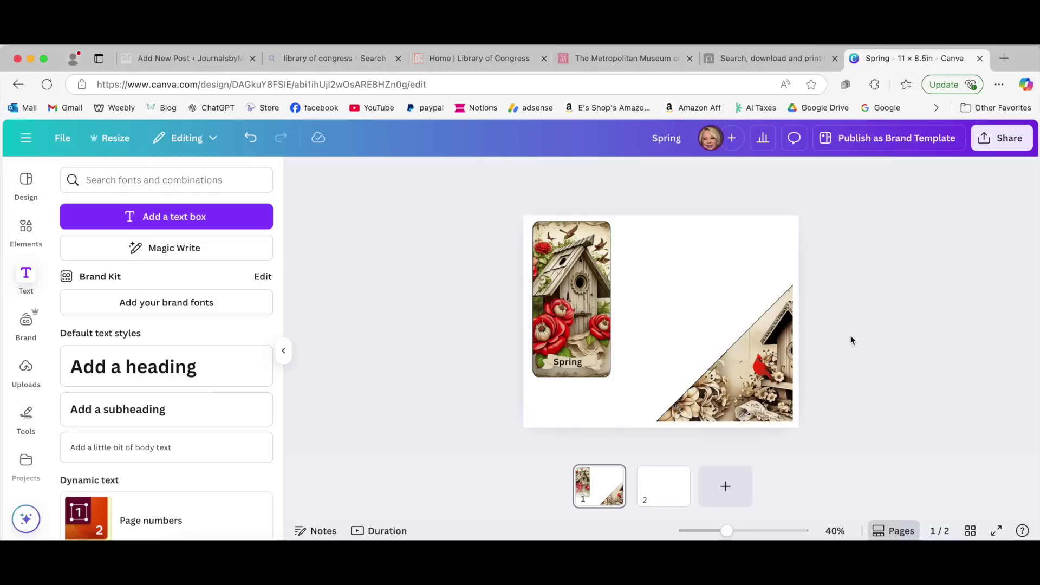
Change the "Spring" text's font to Comic Sans after trying Bebas Neue
{"action": "left_click", "coordinate": [567, 362]}
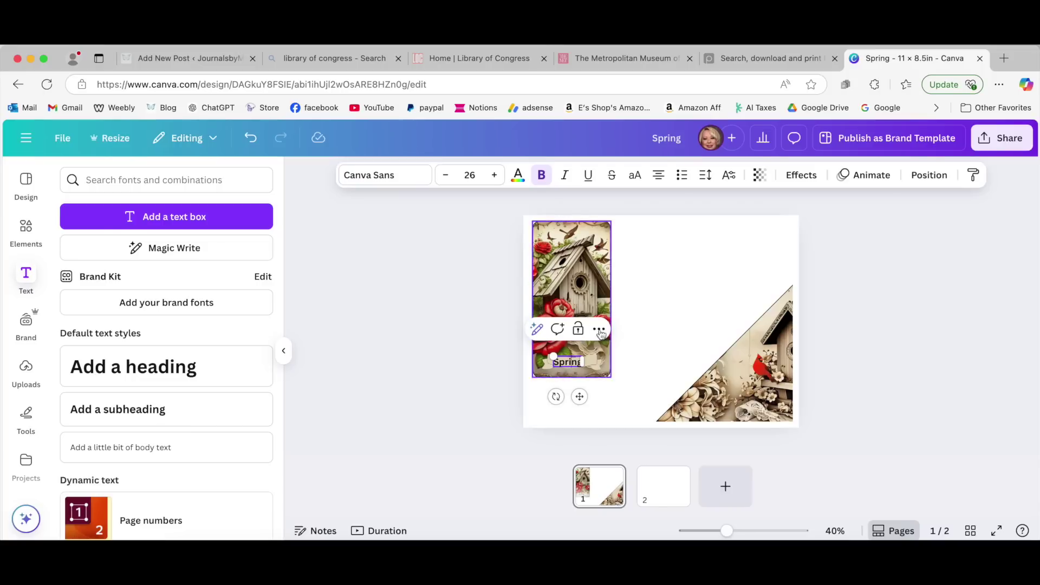
{"action": "left_click", "coordinate": [374, 181]}
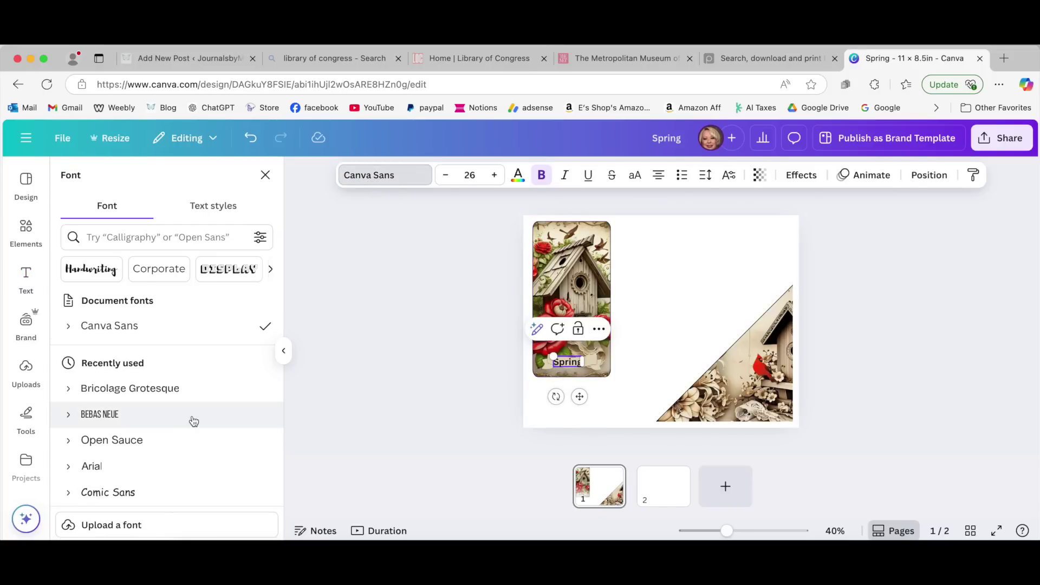
{"action": "scroll", "coordinate": [193, 421], "scroll_direction": "down", "scroll_amount": 2}
{"action": "left_click", "coordinate": [93, 373]}
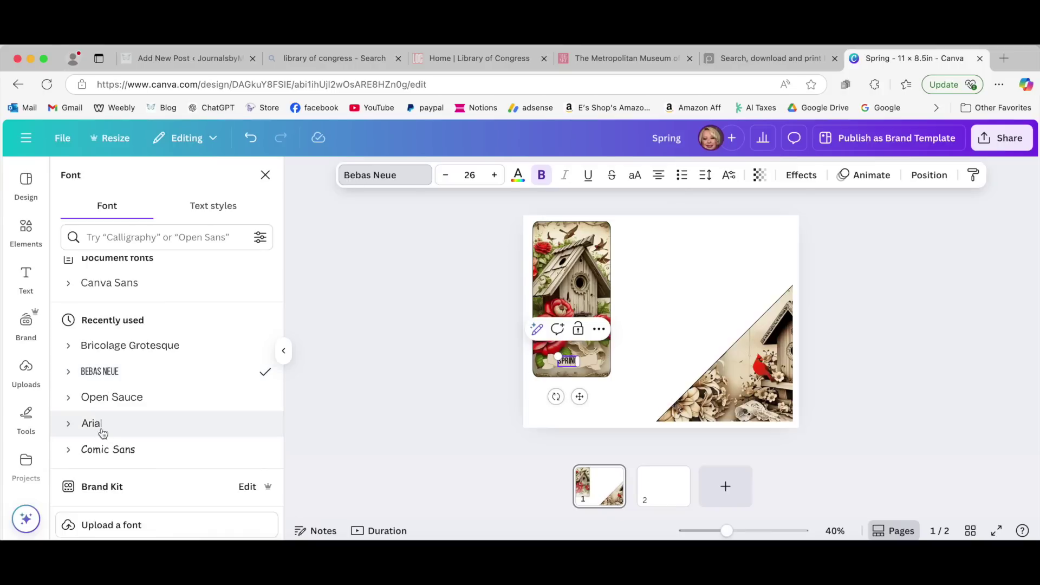
{"action": "left_click", "coordinate": [100, 451]}
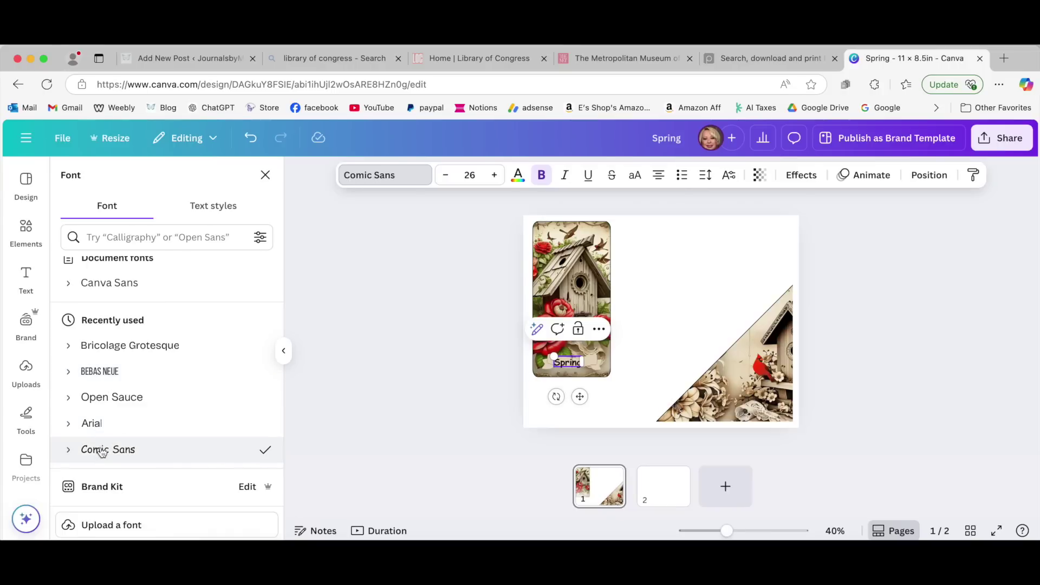
{"action": "left_click", "coordinate": [837, 365]}
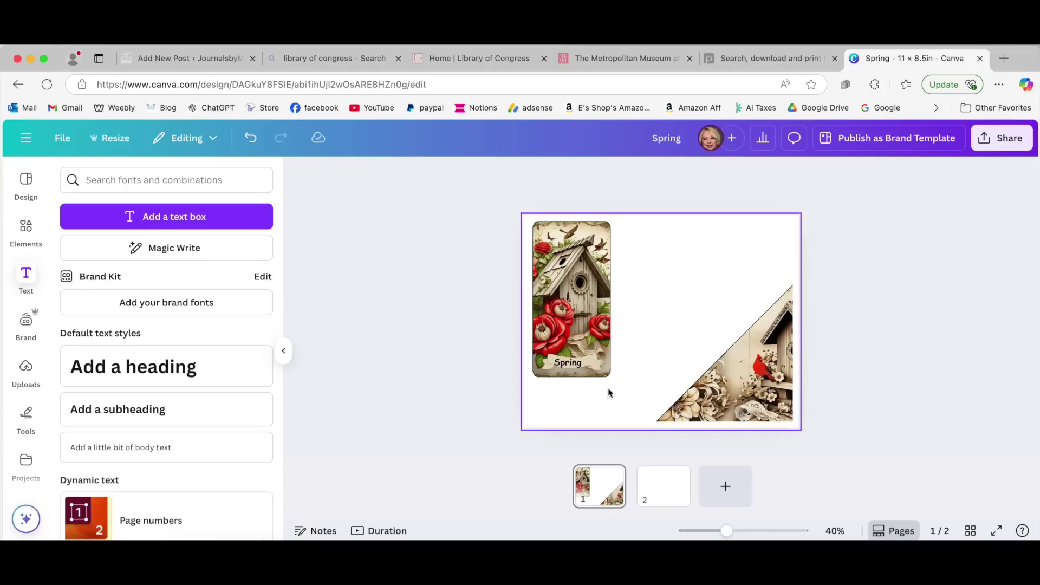
Shift the "Spring" text slightly to the right so it is centered on the ribbon banner
{"action": "left_click", "coordinate": [551, 364]}
{"action": "left_click_drag", "start_coordinate": [551, 364], "coordinate": [565, 366]}
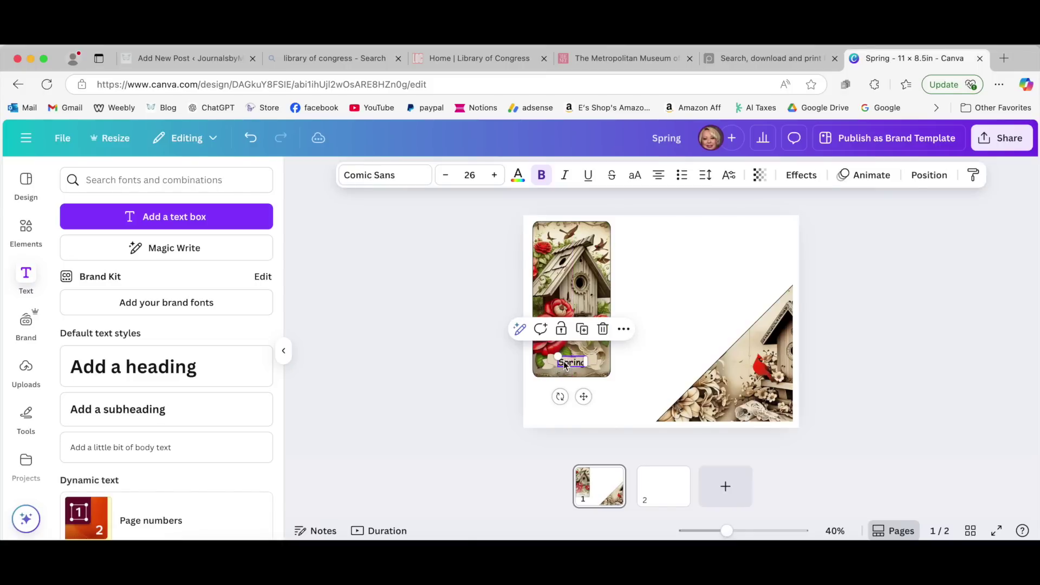
{"action": "left_click", "coordinate": [939, 378]}
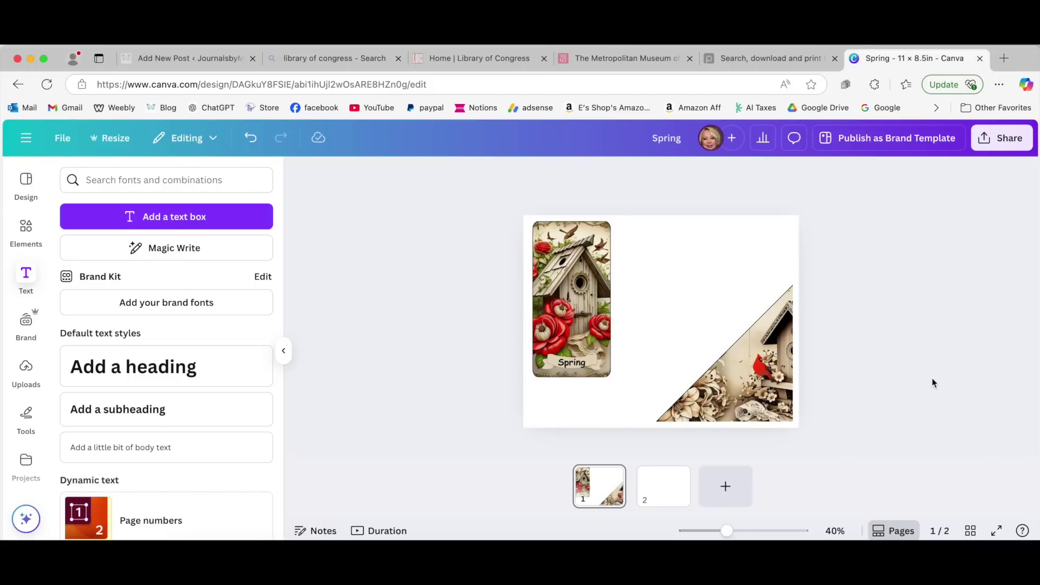
Recolor the "Spring" text with the red from the rose-and-birdhouse picture's photo colors
{"action": "left_click", "coordinate": [572, 363]}
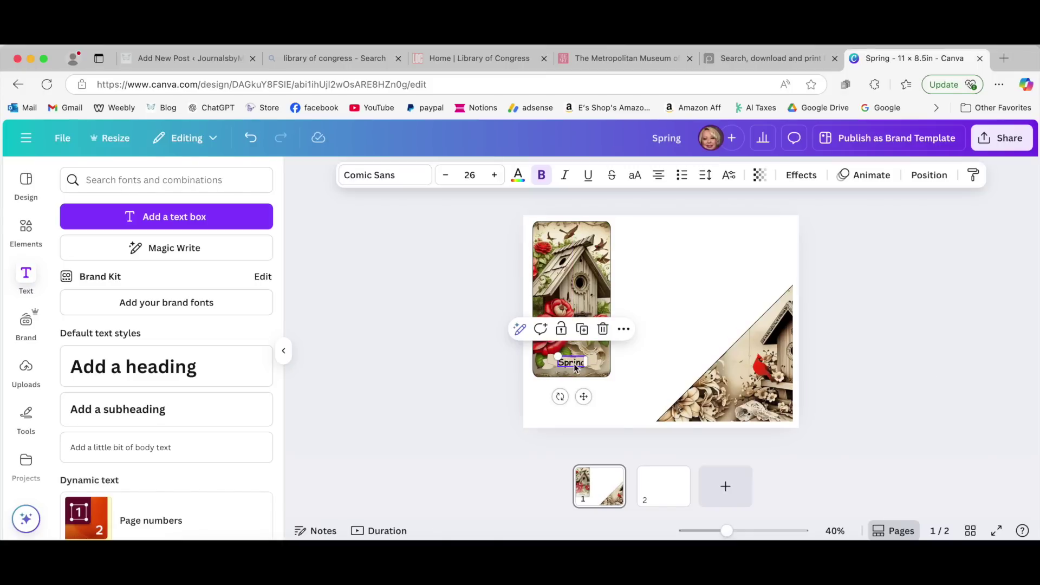
{"action": "left_click", "coordinate": [517, 175]}
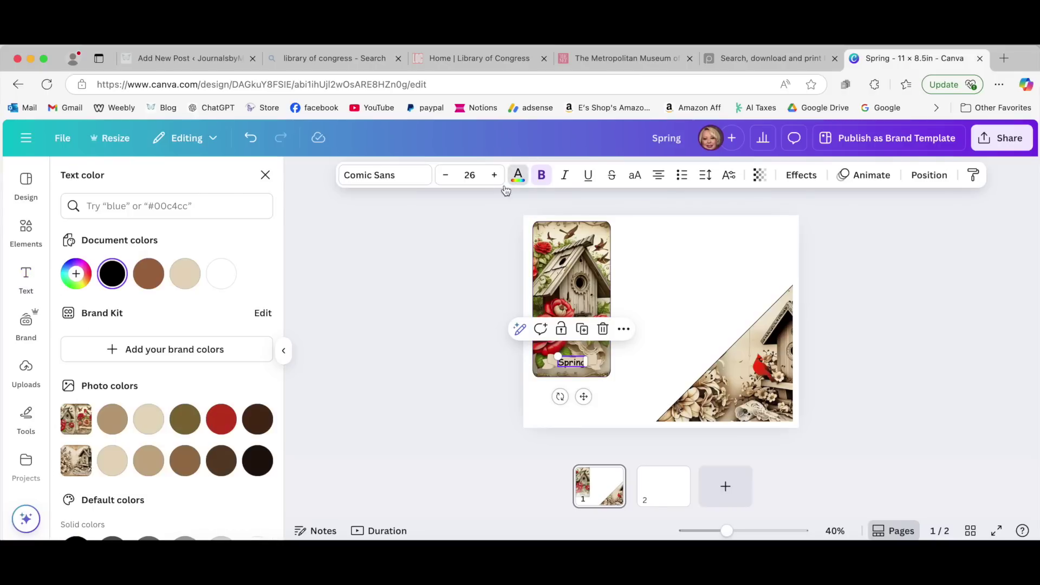
{"action": "left_click", "coordinate": [221, 417]}
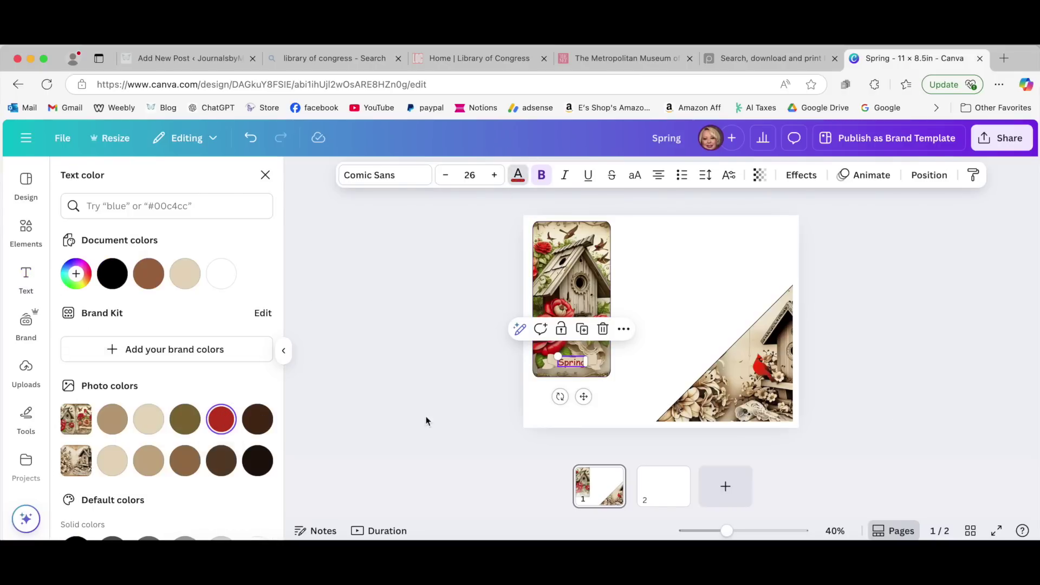
{"action": "key", "text": "Escape"}
{"action": "left_click", "coordinate": [834, 363]}
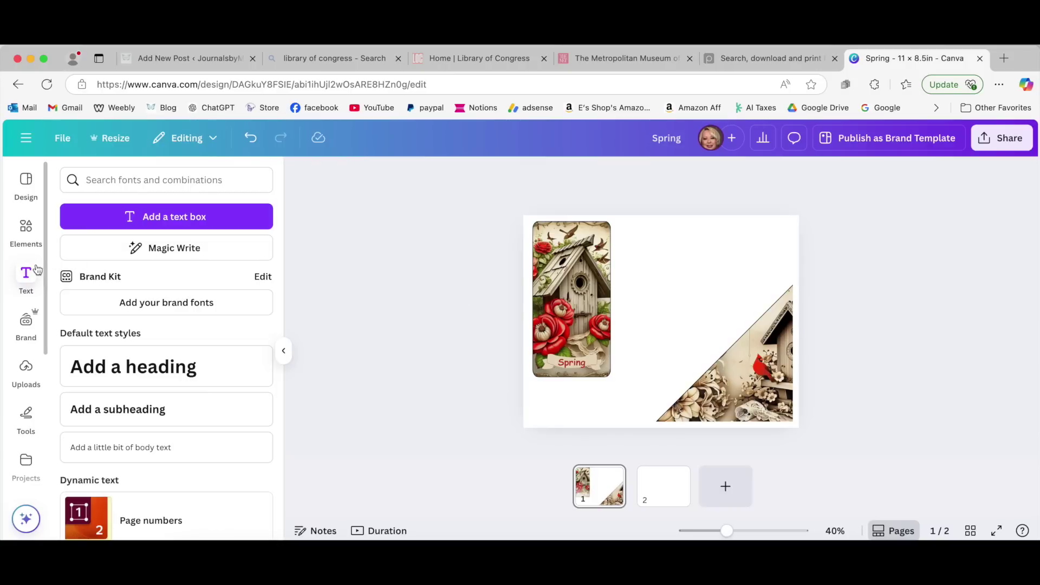
Add a heading reading "Scrapbooking With ME" to the blank page 2
{"action": "left_click", "coordinate": [662, 486]}
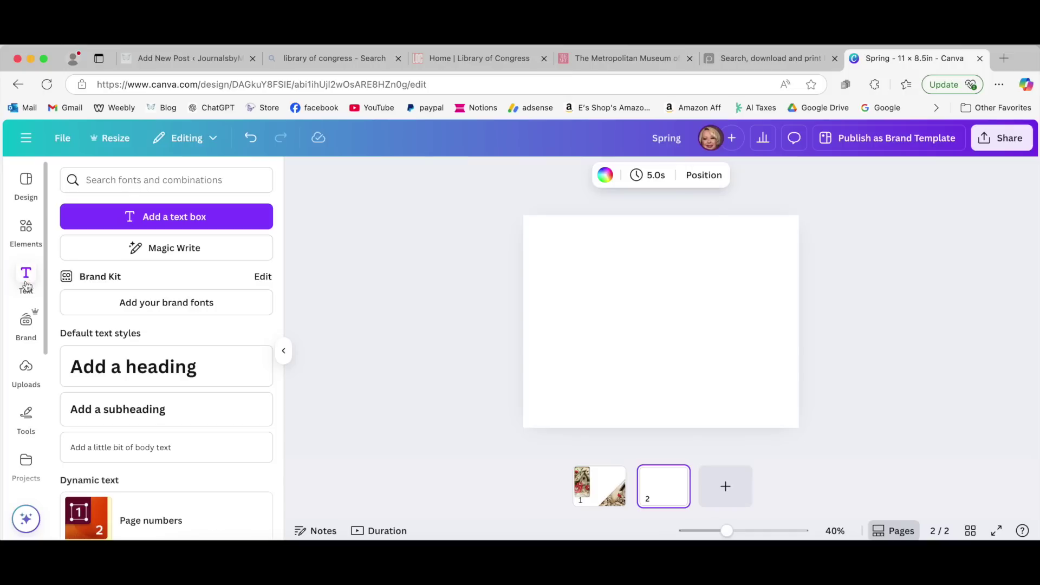
{"action": "left_click", "coordinate": [133, 372]}
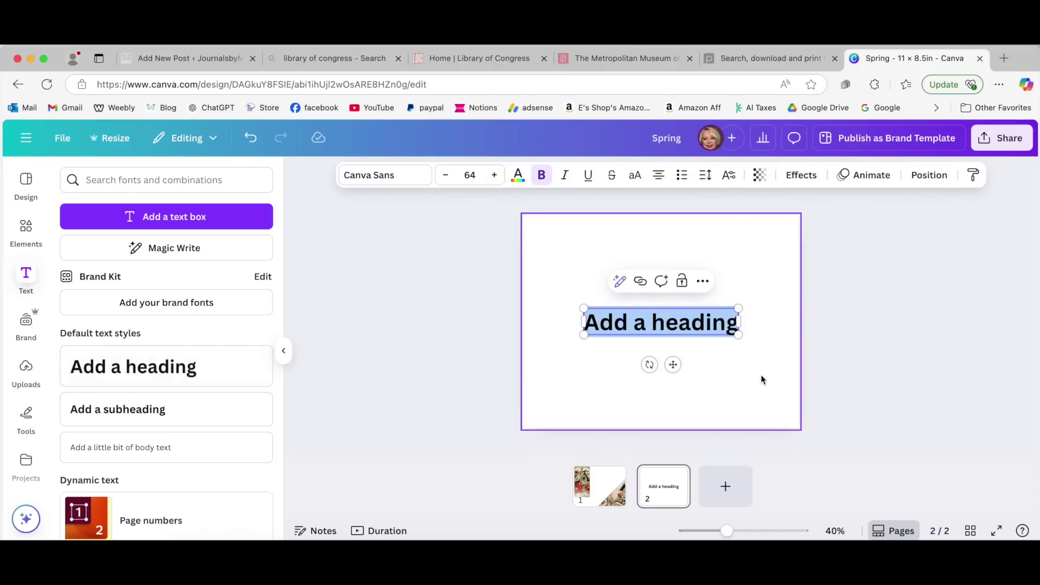
{"action": "type", "text": "Scro"}
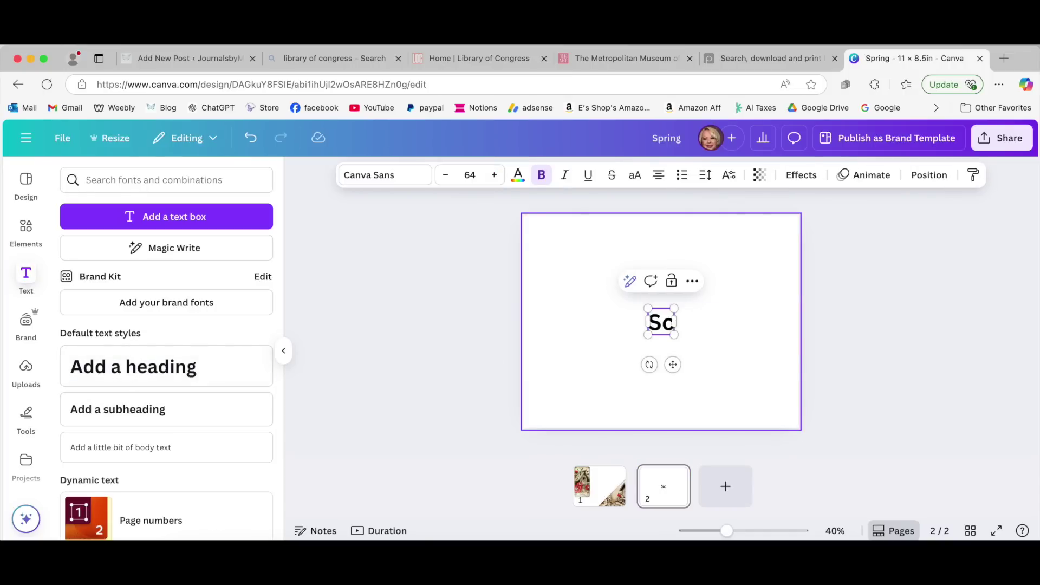
{"action": "key", "text": "BackSpace"}
{"action": "key", "text": "BackSpace"}
{"action": "type", "text": "rapboo"}
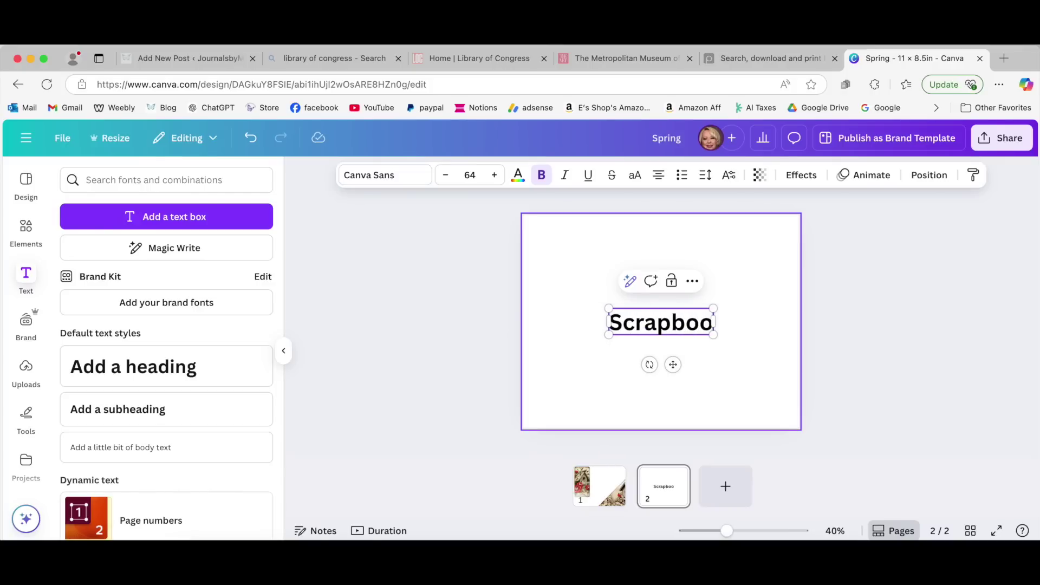
{"action": "type", "text": "king With ME"}
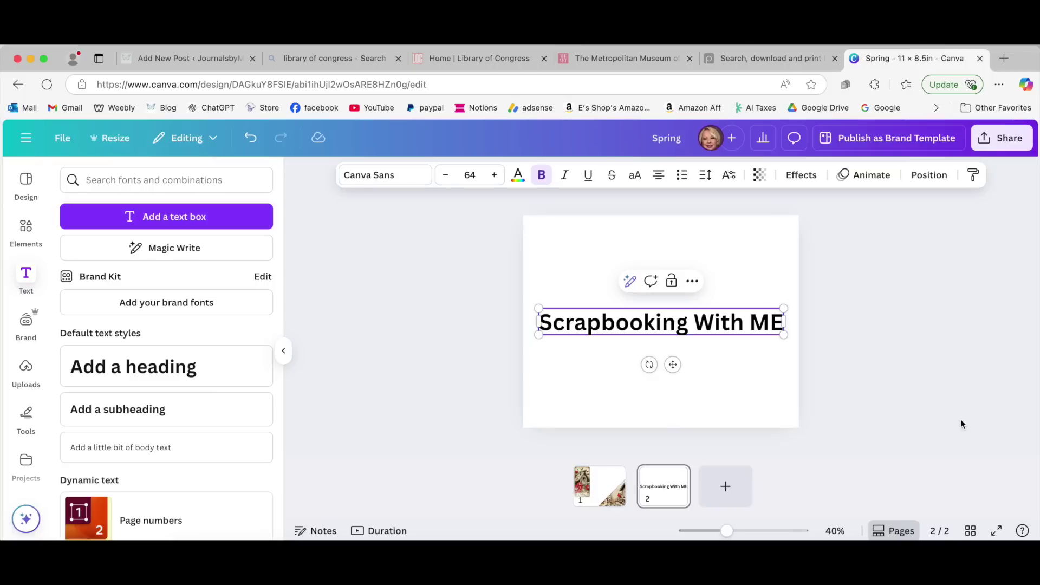
{"action": "left_click", "coordinate": [870, 383]}
Change the "Scrapbooking With ME" heading's font to Alex Brush after trying Nickainley
{"action": "left_click", "coordinate": [677, 328]}
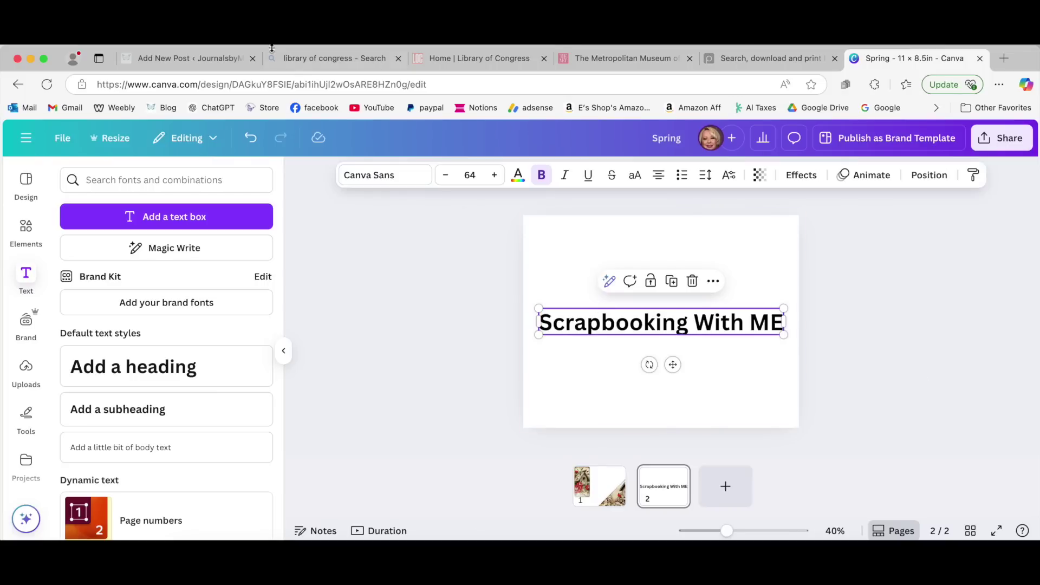
{"action": "left_click", "coordinate": [372, 175]}
{"action": "scroll", "coordinate": [182, 400], "scroll_direction": "down", "scroll_amount": 6}
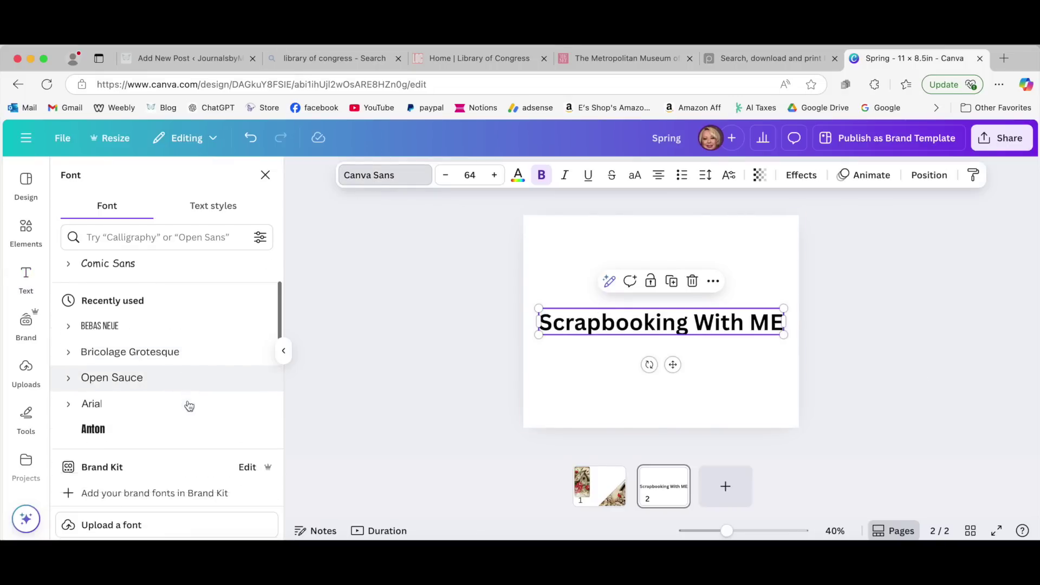
{"action": "scroll", "coordinate": [189, 406], "scroll_direction": "down", "scroll_amount": 8}
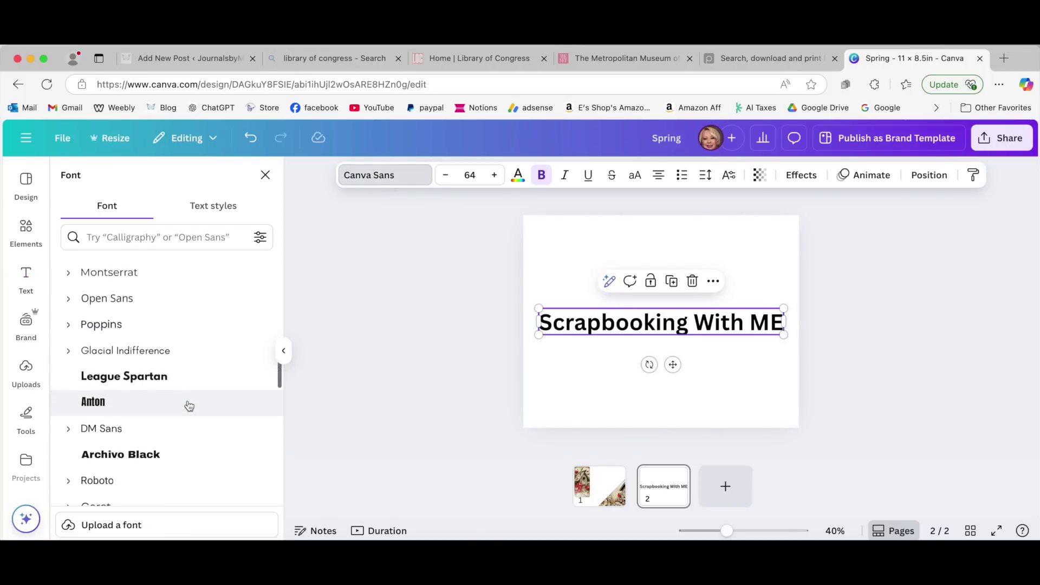
{"action": "scroll", "coordinate": [210, 400], "scroll_direction": "down", "scroll_amount": 3}
{"action": "scroll", "coordinate": [210, 400], "scroll_direction": "down", "scroll_amount": 4}
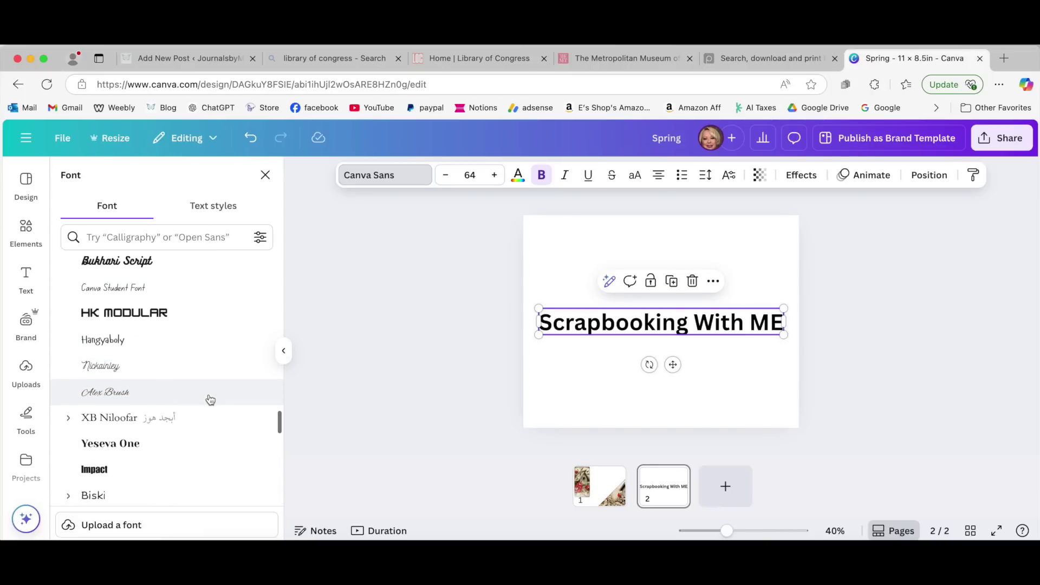
{"action": "left_click", "coordinate": [101, 369]}
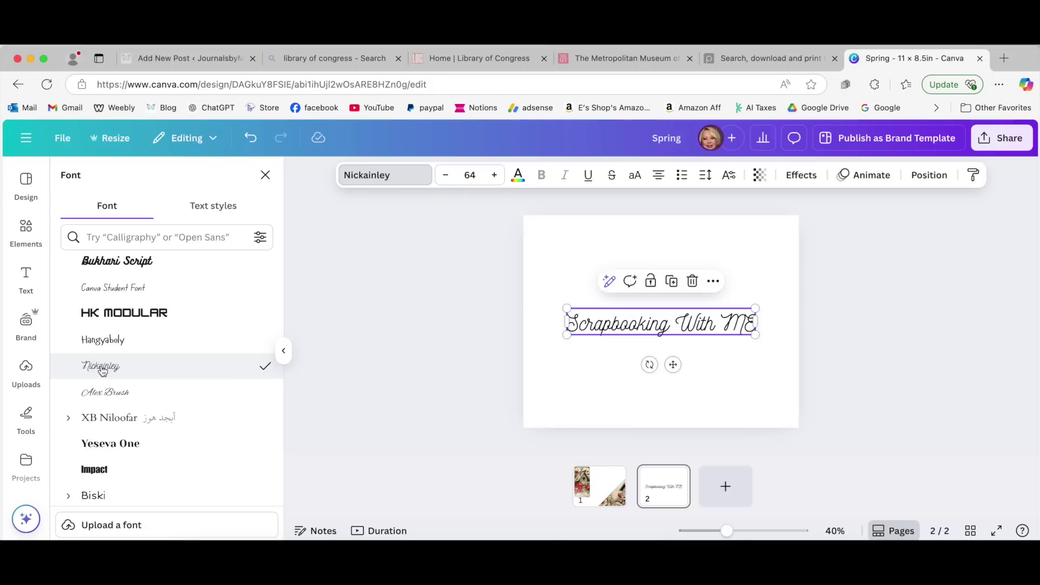
{"action": "left_click", "coordinate": [104, 392]}
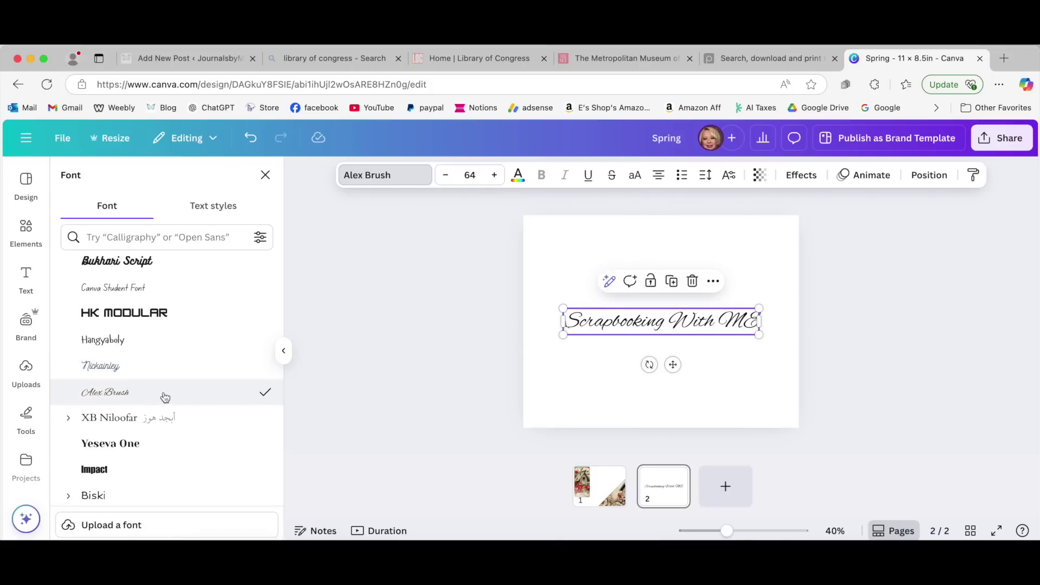
Enlarge the "Scrapbooking With ME" heading to about size 80.7, nearly page width, and move it near the page's upper edge
{"action": "left_click_drag", "start_coordinate": [563, 335], "coordinate": [537, 340]}
{"action": "left_click_drag", "start_coordinate": [759, 308], "coordinate": [784, 292]}
{"action": "left_click_drag", "start_coordinate": [705, 327], "coordinate": [704, 254]}
{"action": "left_click", "coordinate": [902, 333]}
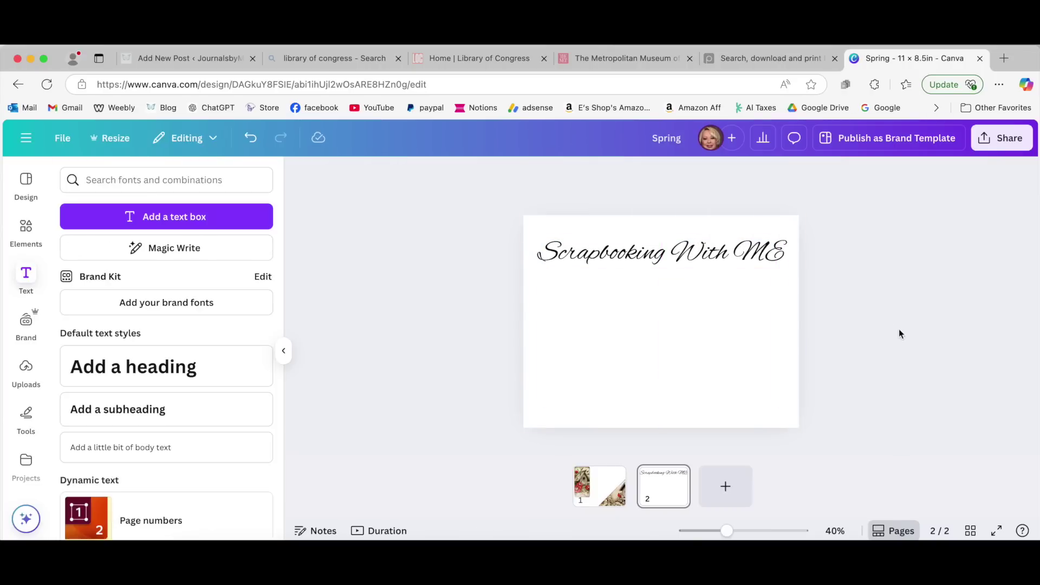
Recolor the "Scrapbooking With ME" heading teal from the default solid colors after trying the document's red
{"action": "left_click", "coordinate": [784, 257]}
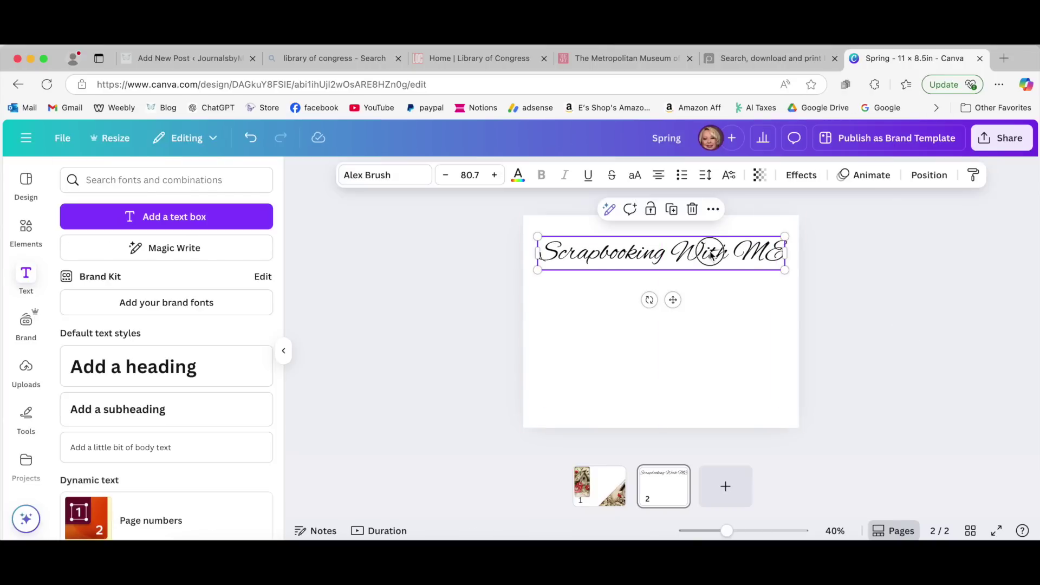
{"action": "left_click", "coordinate": [517, 174]}
{"action": "left_click", "coordinate": [185, 273]}
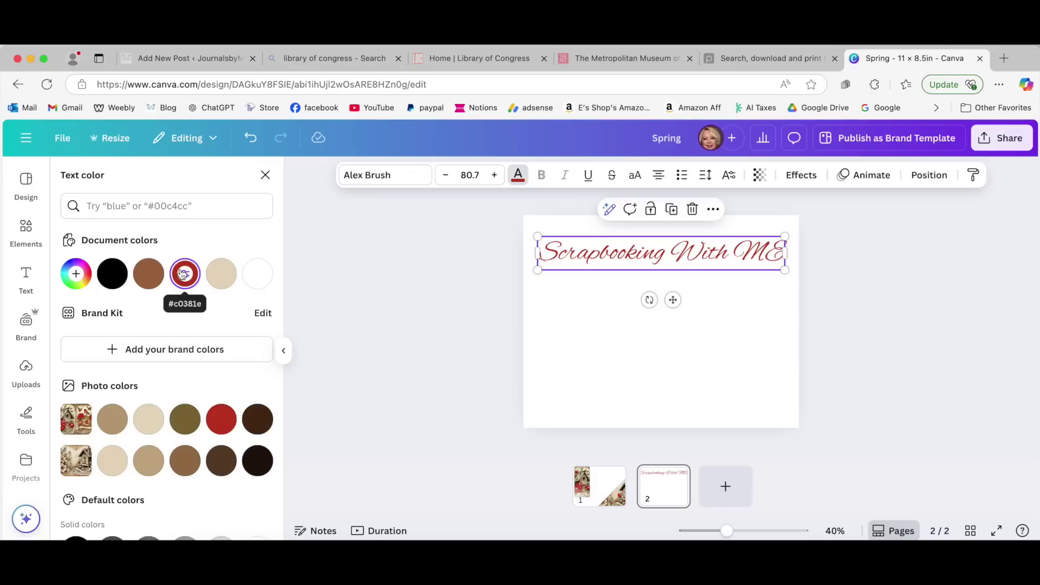
{"action": "scroll", "coordinate": [187, 412], "scroll_direction": "down", "scroll_amount": 5}
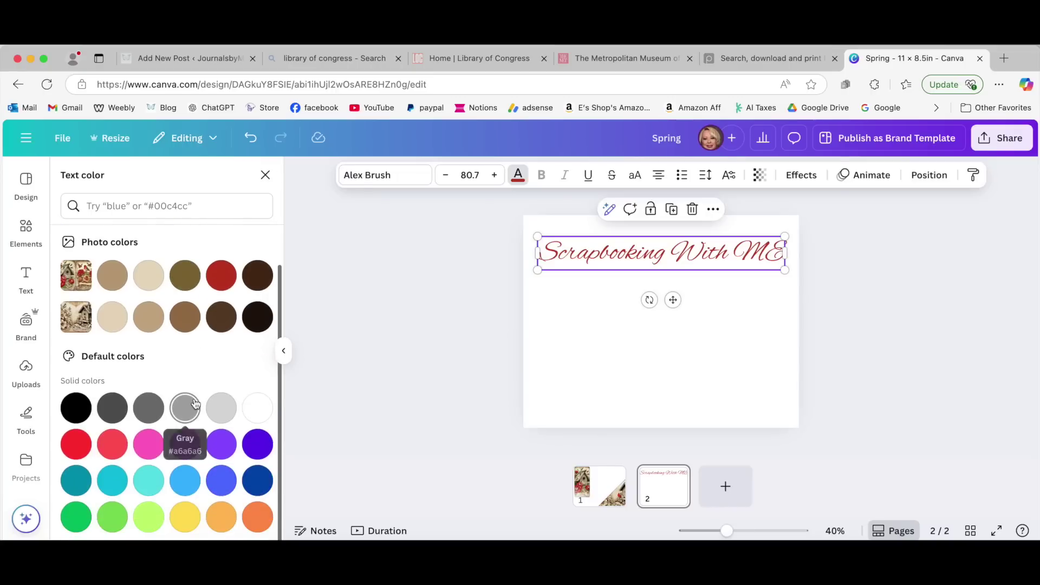
{"action": "left_click", "coordinate": [77, 480]}
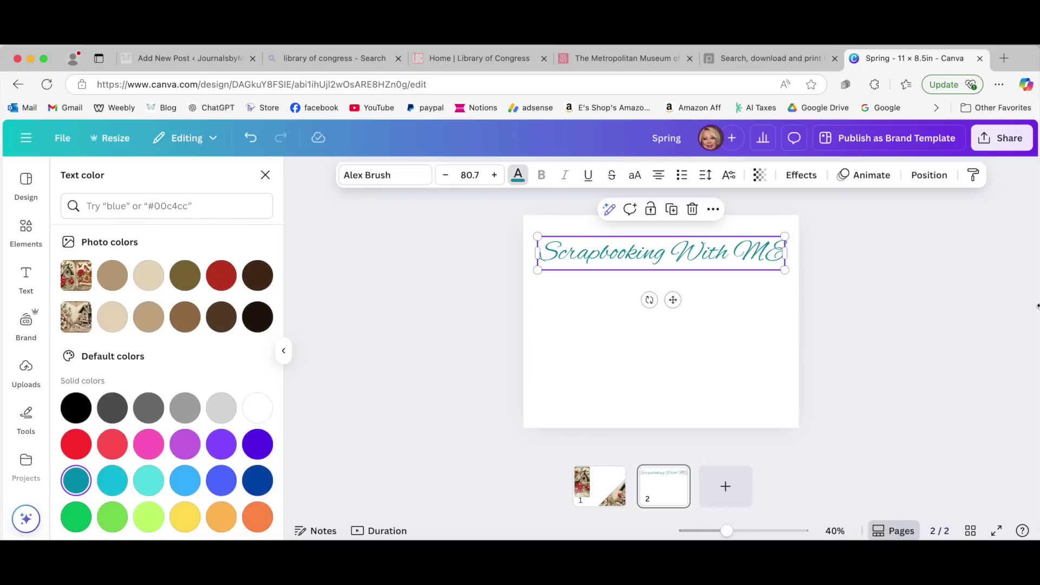
{"action": "left_click", "coordinate": [848, 303]}
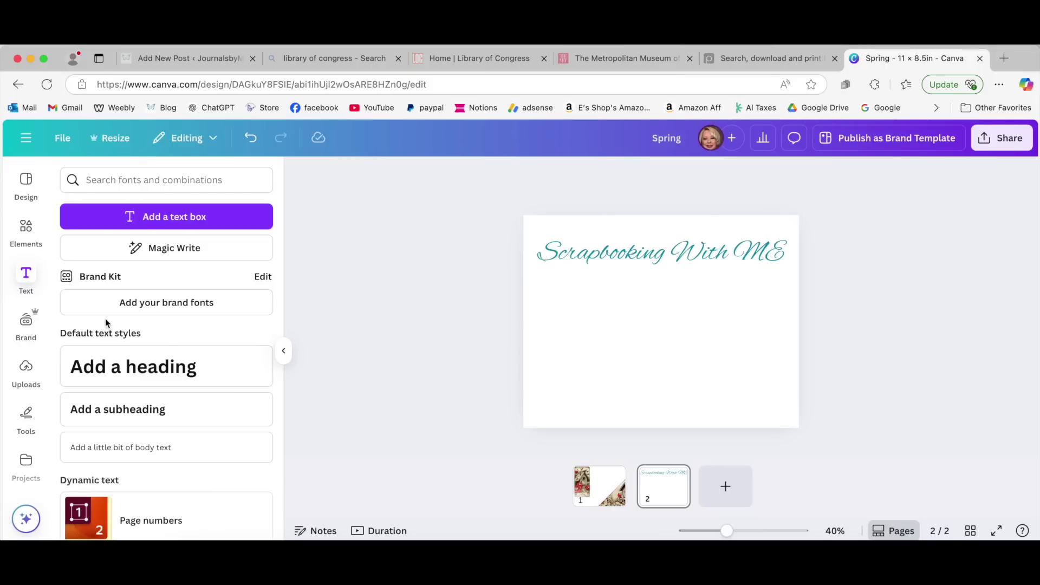
Set the recently used photo of pink flowers under a blue sky as page 2's background
{"action": "scroll", "coordinate": [29, 421], "scroll_direction": "down", "scroll_amount": 2}
{"action": "scroll", "coordinate": [28, 420], "scroll_direction": "down", "scroll_amount": 4}
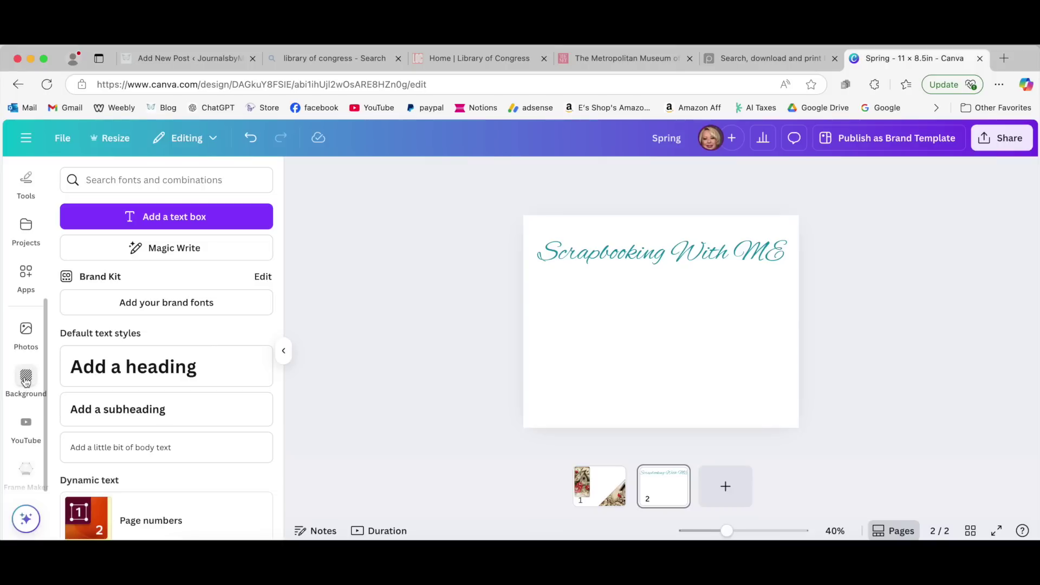
{"action": "left_click", "coordinate": [26, 379]}
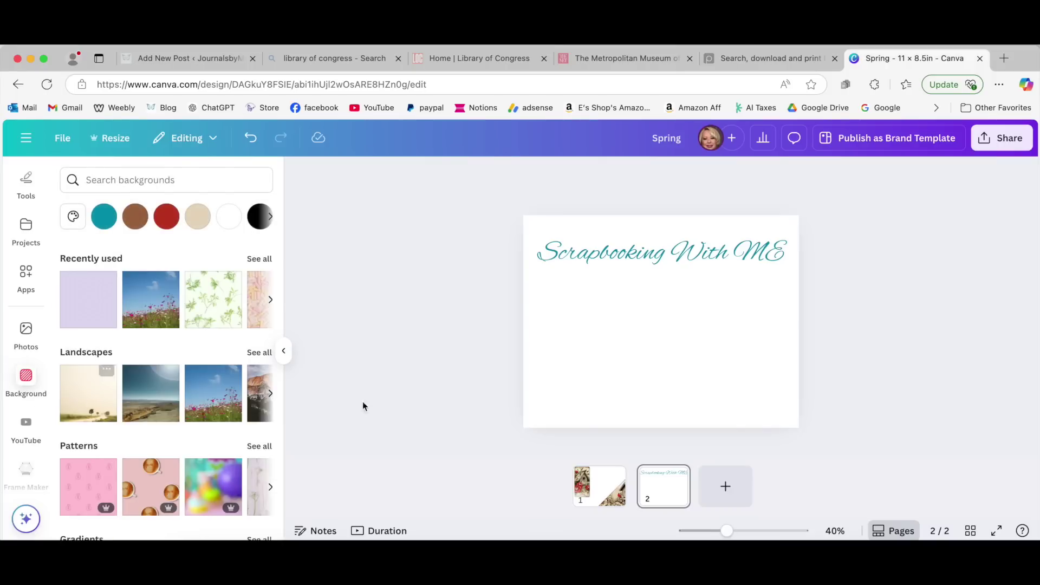
{"action": "left_click", "coordinate": [151, 311]}
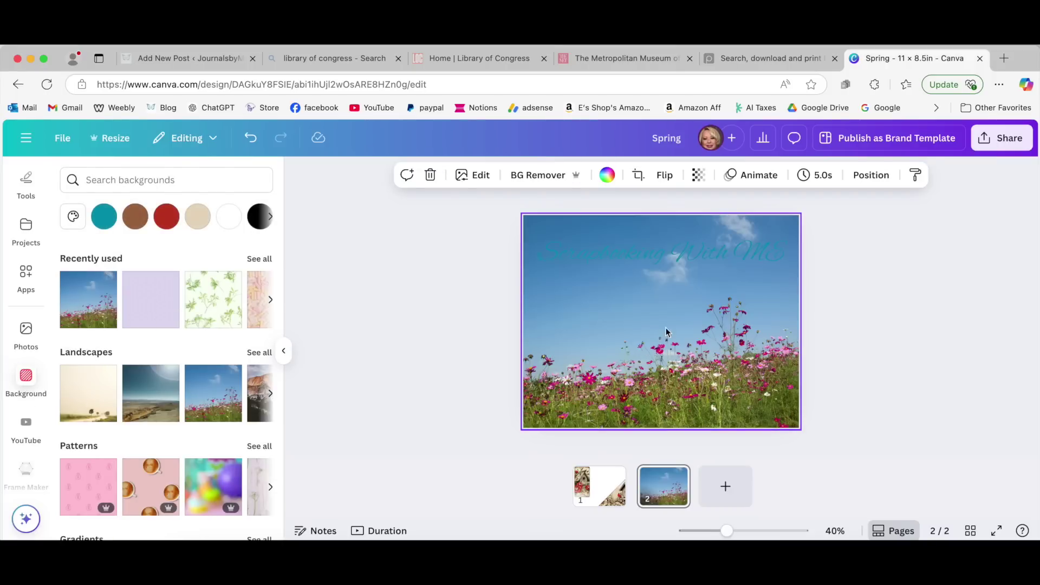
Recolor the "Scrapbooking With ME" heading on page 2 white from the document colors
{"action": "left_click", "coordinate": [603, 255]}
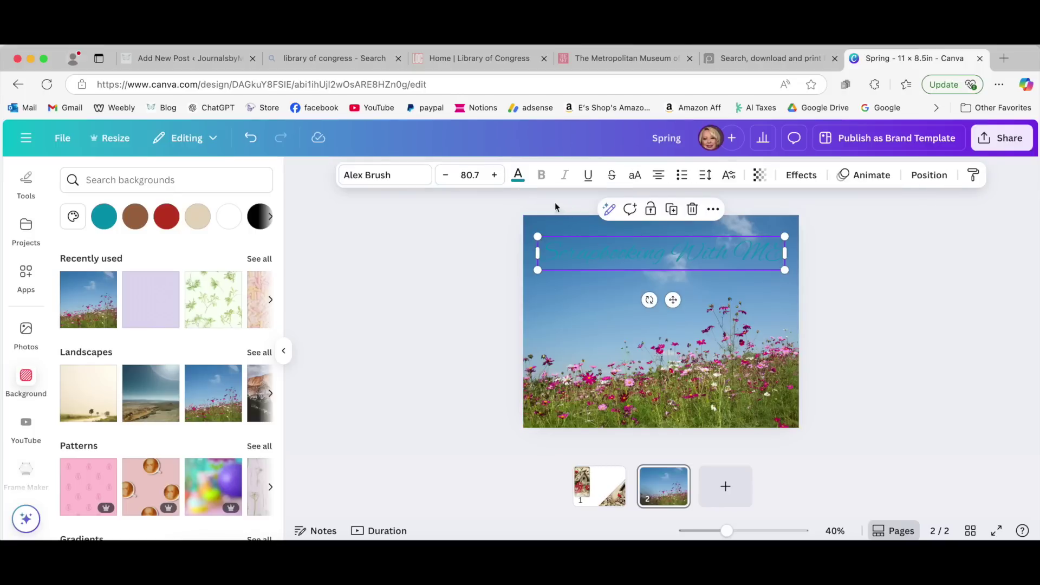
{"action": "left_click", "coordinate": [519, 178]}
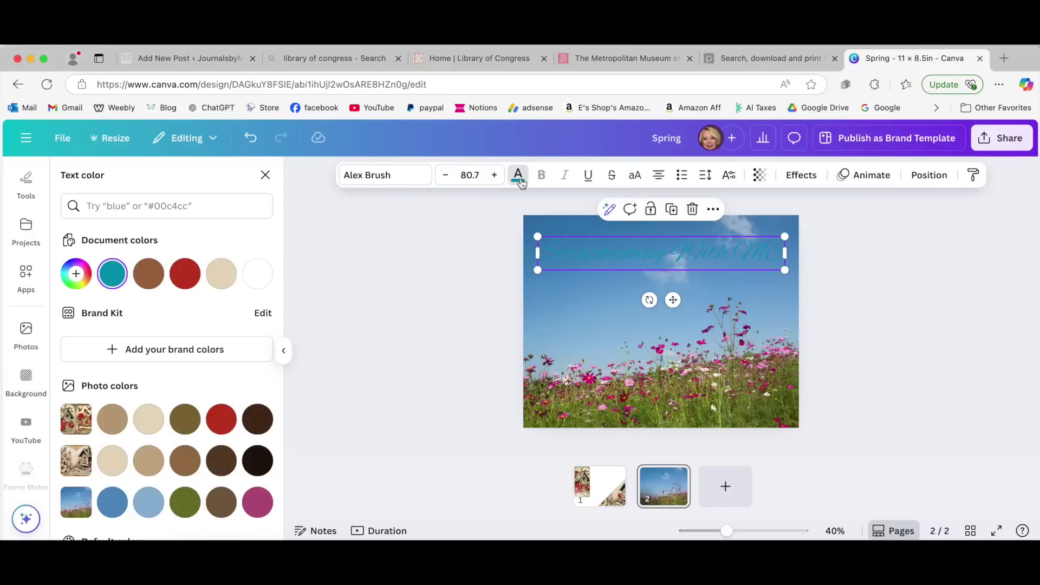
{"action": "left_click", "coordinate": [257, 275]}
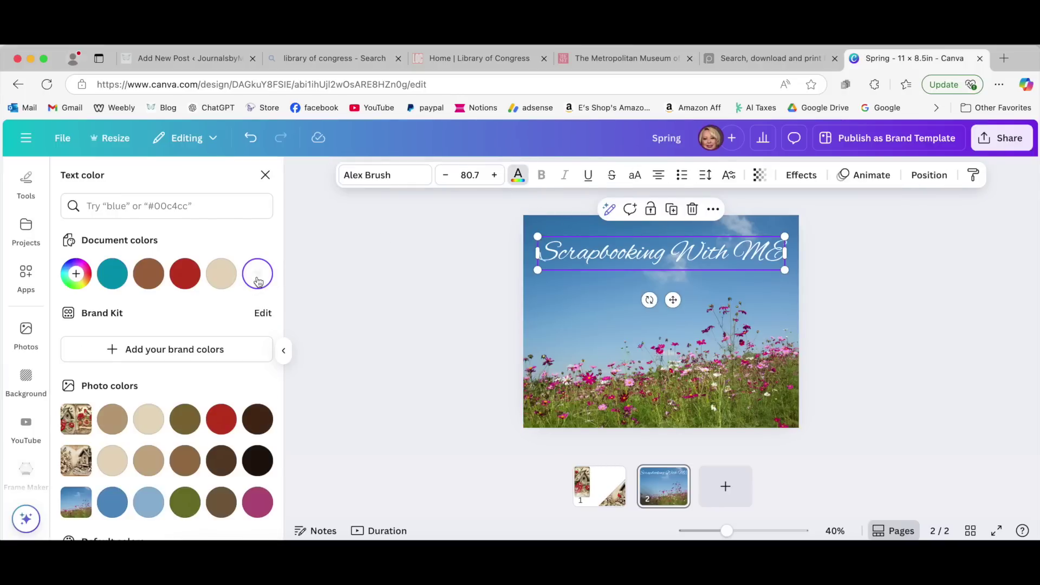
{"action": "key", "text": "Escape"}
{"action": "left_click", "coordinate": [923, 340]}
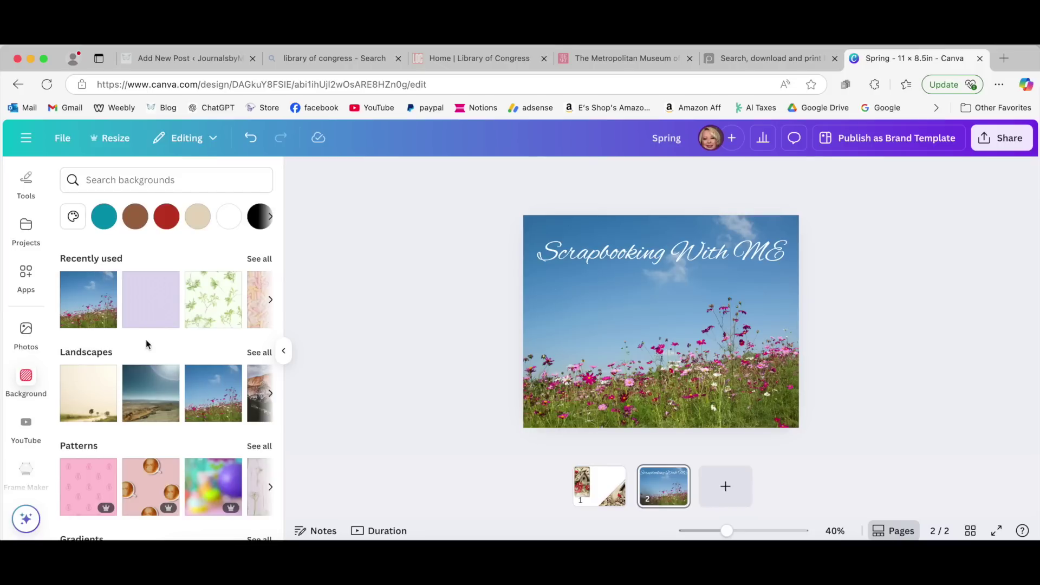
Browse the background collections and add a blank third page to the design
{"action": "scroll", "coordinate": [174, 353], "scroll_direction": "down", "scroll_amount": 10}
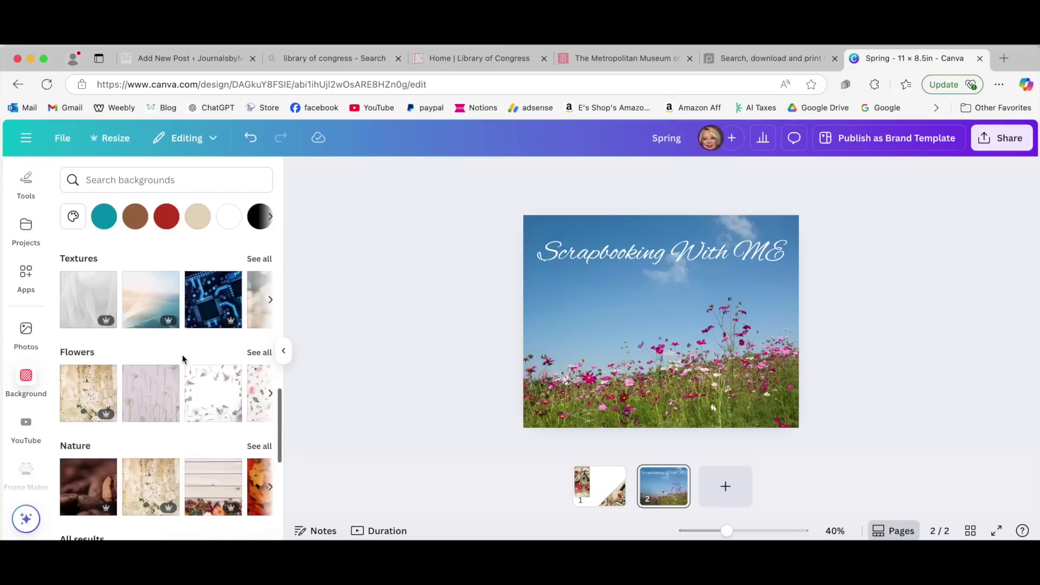
{"action": "scroll", "coordinate": [182, 357], "scroll_direction": "down", "scroll_amount": 10}
{"action": "scroll", "coordinate": [183, 360], "scroll_direction": "down", "scroll_amount": 10}
{"action": "scroll", "coordinate": [183, 360], "scroll_direction": "down", "scroll_amount": 10}
{"action": "scroll", "coordinate": [183, 360], "scroll_direction": "down", "scroll_amount": 10}
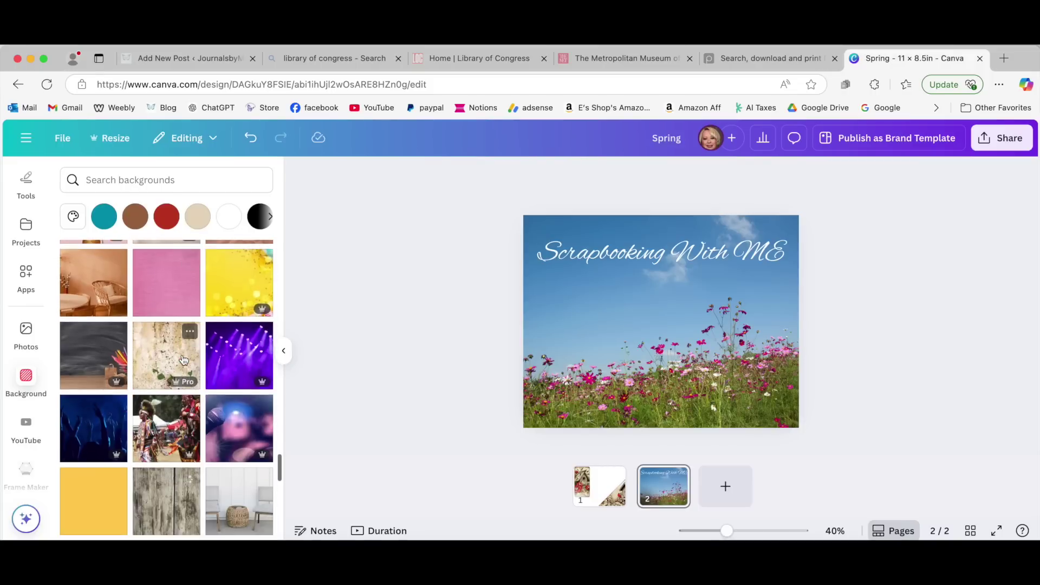
{"action": "scroll", "coordinate": [183, 359], "scroll_direction": "up", "scroll_amount": 2}
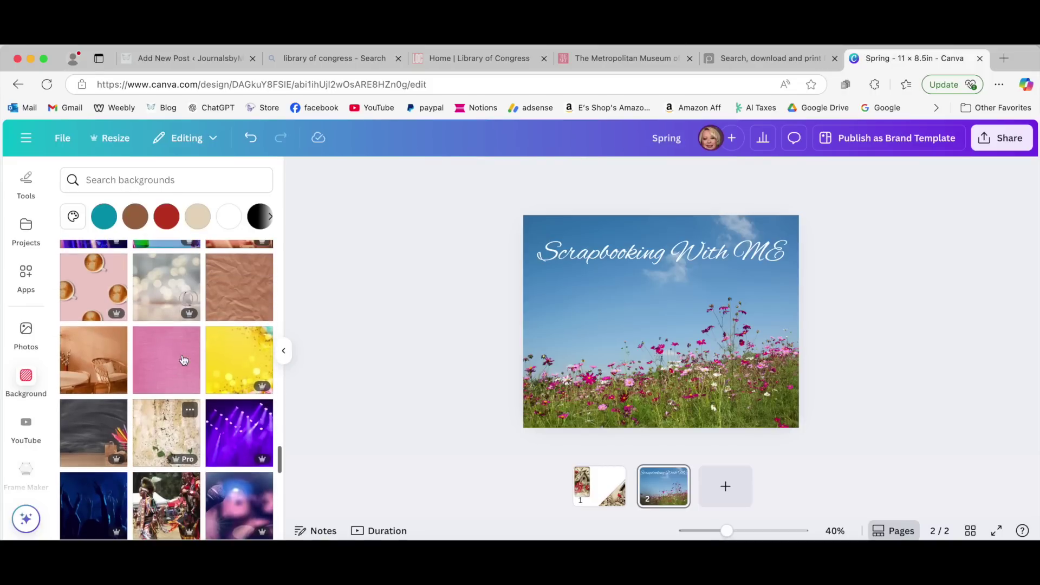
{"action": "left_click", "coordinate": [727, 489]}
{"action": "scroll", "coordinate": [163, 298], "scroll_direction": "up", "scroll_amount": 3}
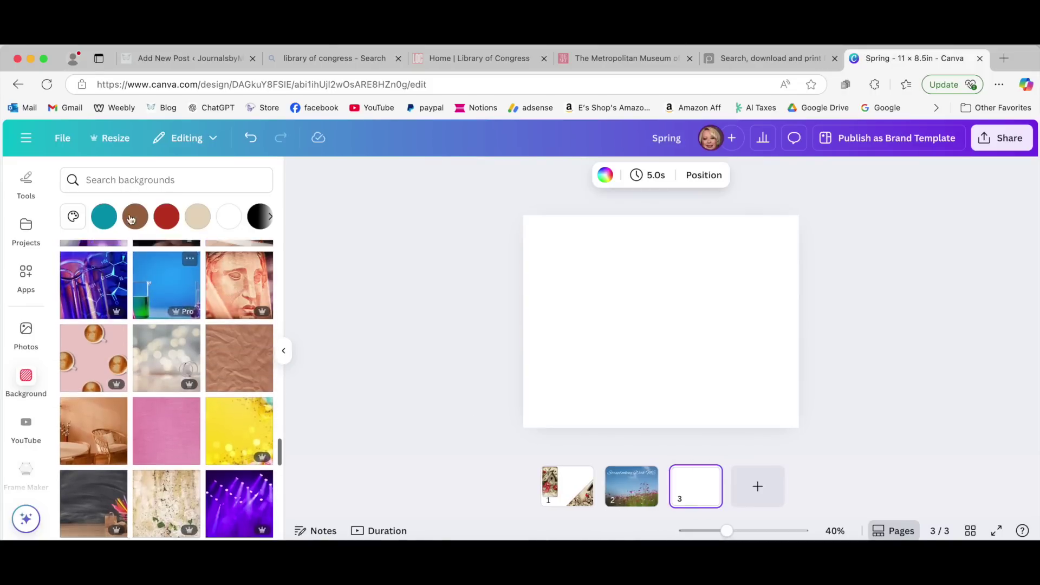
Search the backgrounds for "coffee background"
{"action": "left_click", "coordinate": [97, 180]}
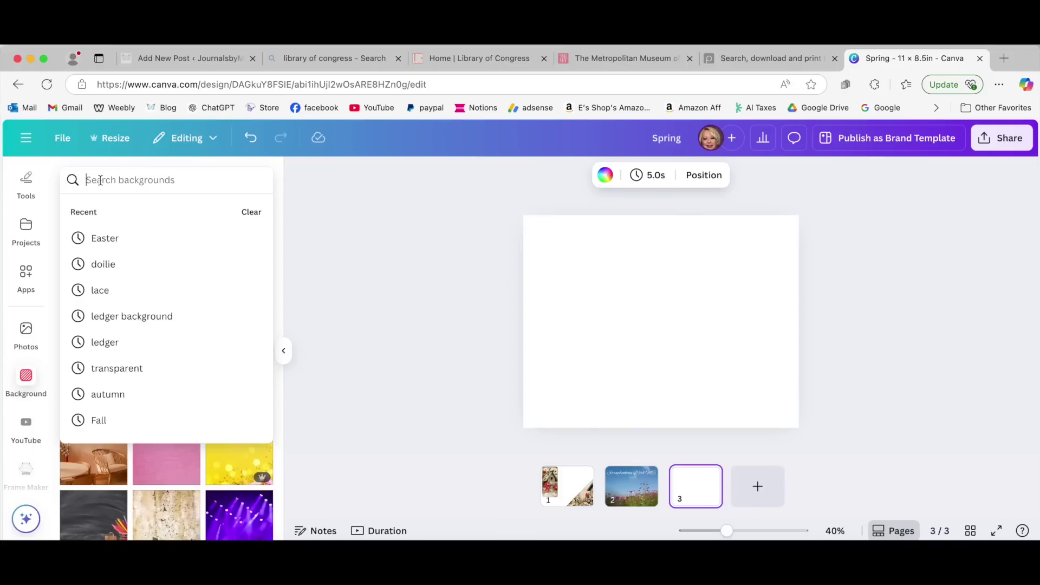
{"action": "type", "text": "co"}
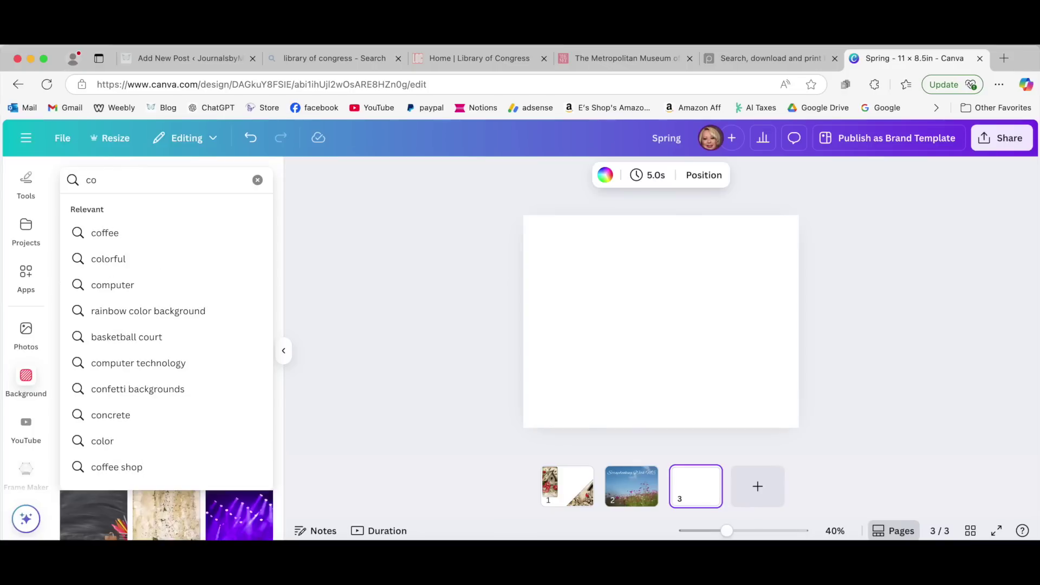
{"action": "type", "text": "ffee"}
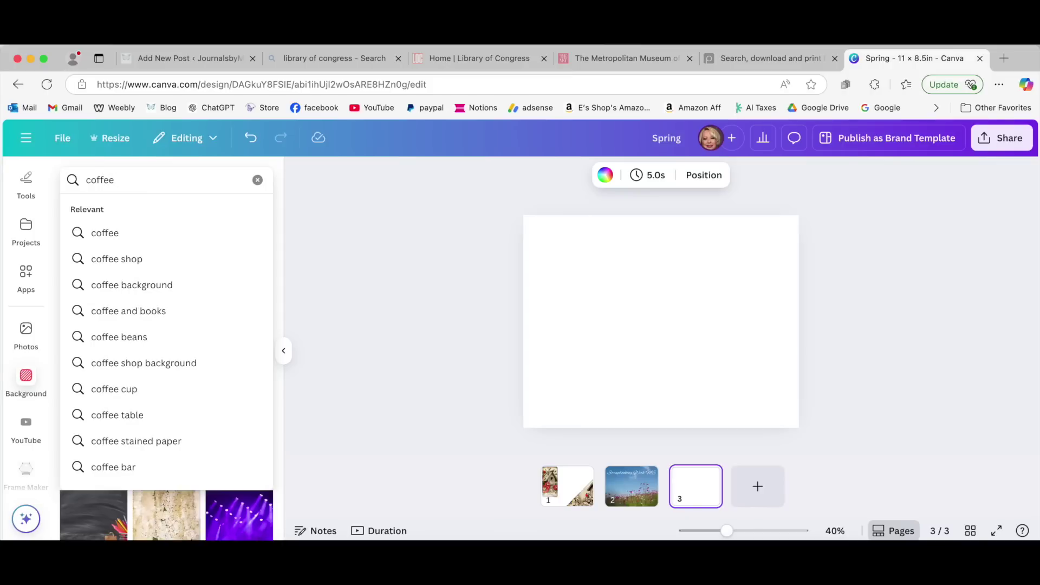
{"action": "left_click", "coordinate": [142, 286]}
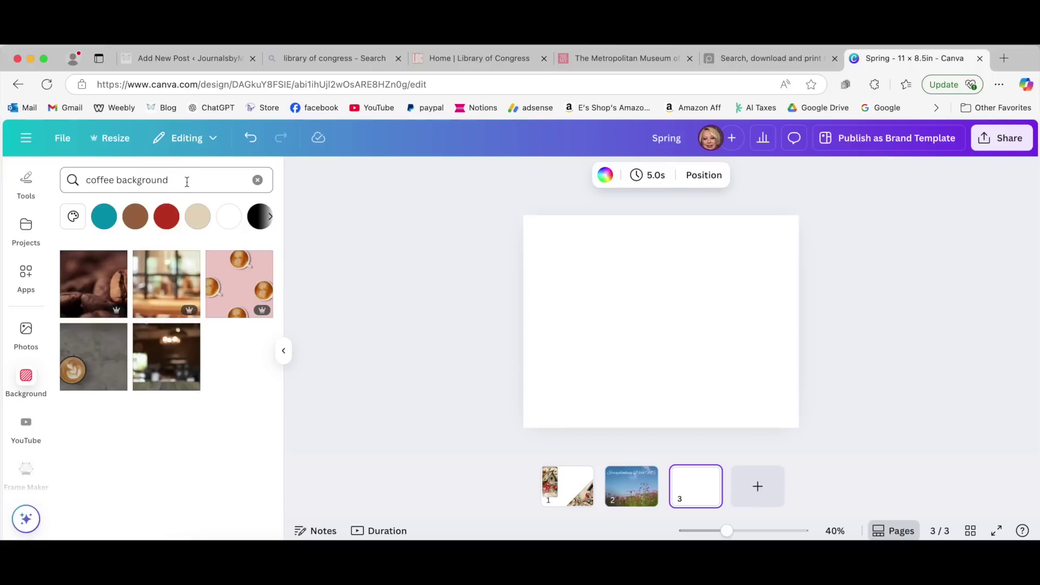
Search the backgrounds for "vintage paper" and set the overlapping sheet-music photo as page 3's background
{"action": "left_click", "coordinate": [60, 177]}
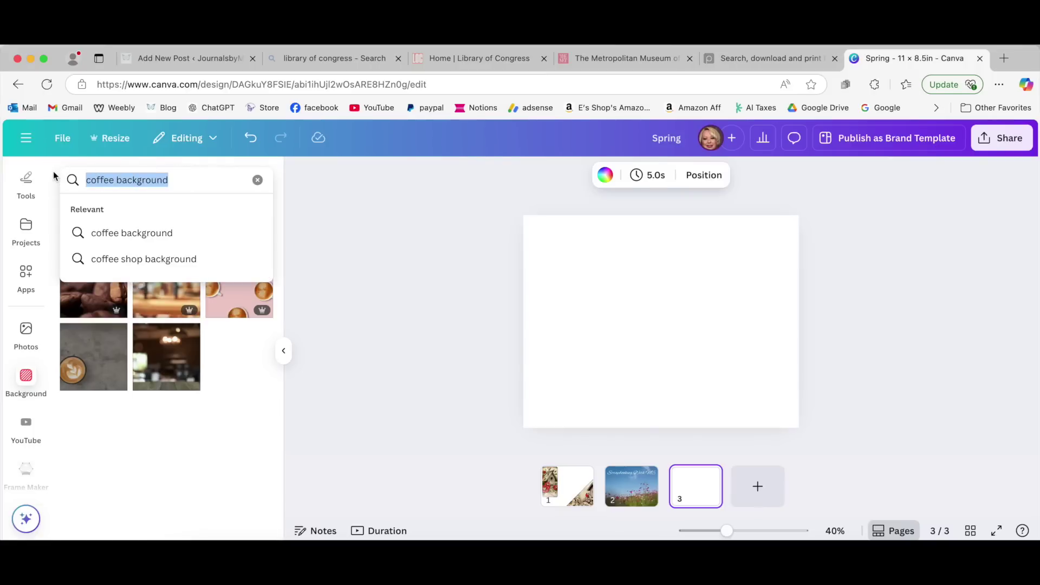
{"action": "type", "text": "vintage paper"}
{"action": "key", "text": "Return"}
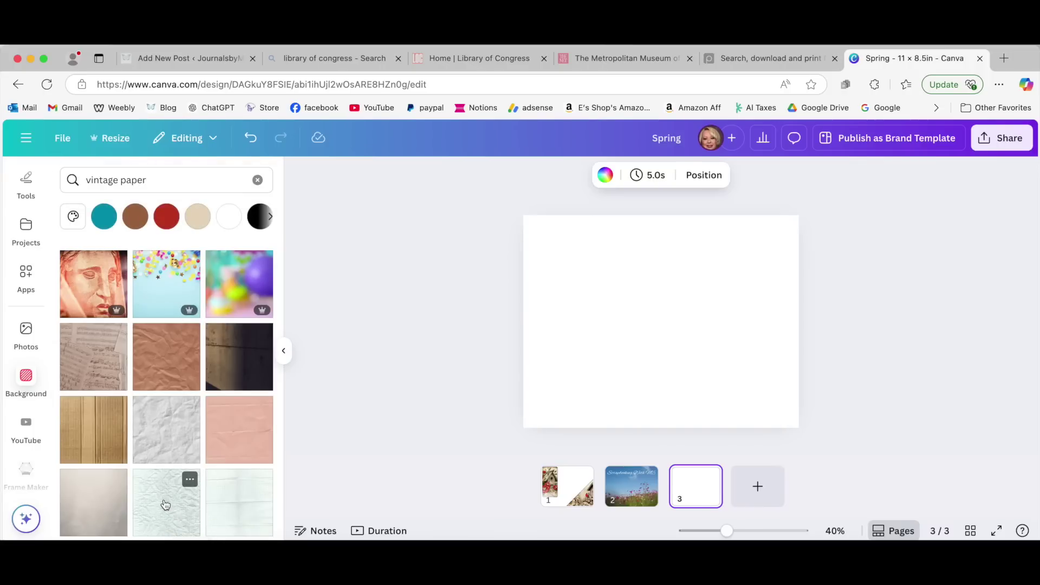
{"action": "left_click", "coordinate": [87, 355]}
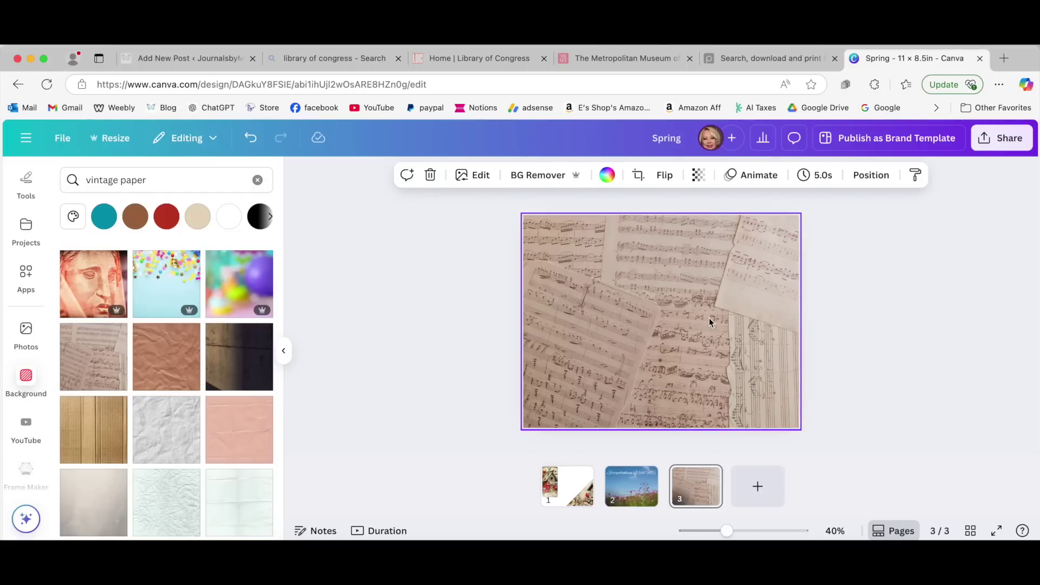
{"action": "left_click", "coordinate": [875, 356]}
{"action": "left_click", "coordinate": [620, 310]}
Look through the remaining vintage paper backgrounds
{"action": "scroll", "coordinate": [174, 427], "scroll_direction": "down", "scroll_amount": 3}
{"action": "scroll", "coordinate": [177, 429], "scroll_direction": "down", "scroll_amount": 4}
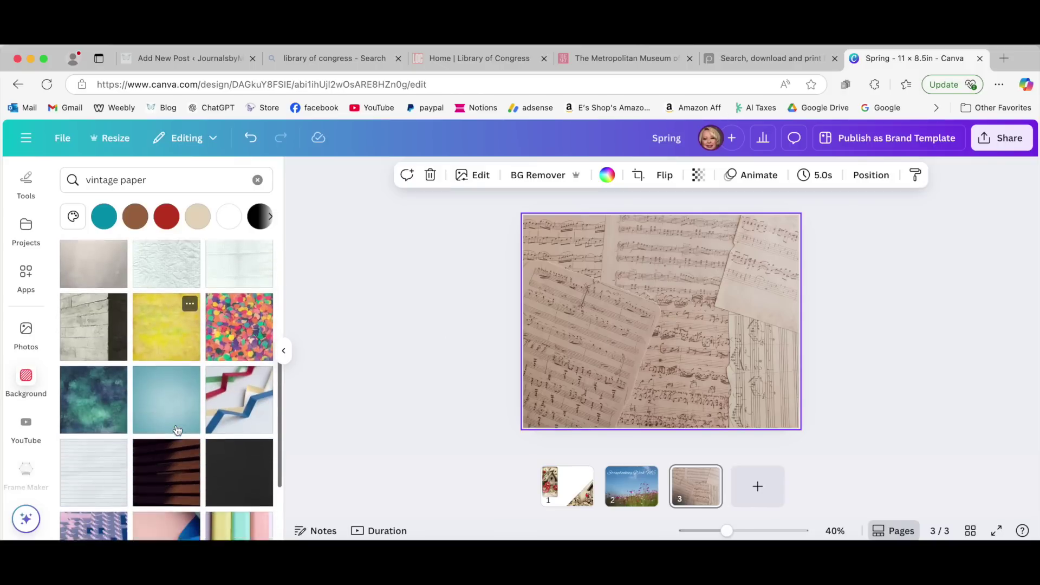
{"action": "scroll", "coordinate": [177, 430], "scroll_direction": "up", "scroll_amount": 6}
{"action": "scroll", "coordinate": [177, 429], "scroll_direction": "up", "scroll_amount": 2}
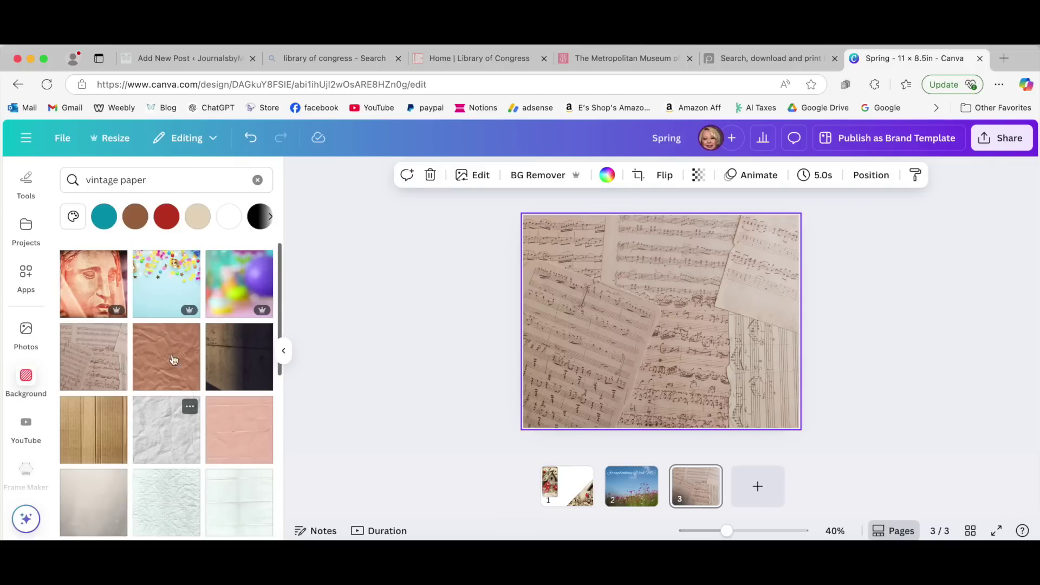
{"action": "left_click", "coordinate": [132, 179]}
{"action": "left_click_drag", "start_coordinate": [132, 179], "coordinate": [77, 177]}
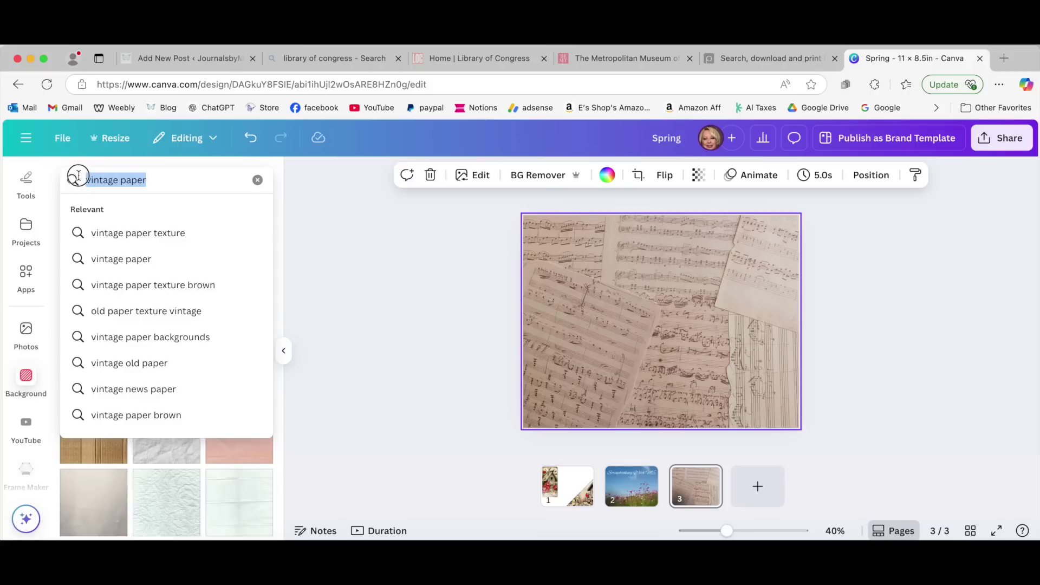
Search the graphic elements for "Flowers"
{"action": "scroll", "coordinate": [25, 263], "scroll_direction": "up", "scroll_amount": 5}
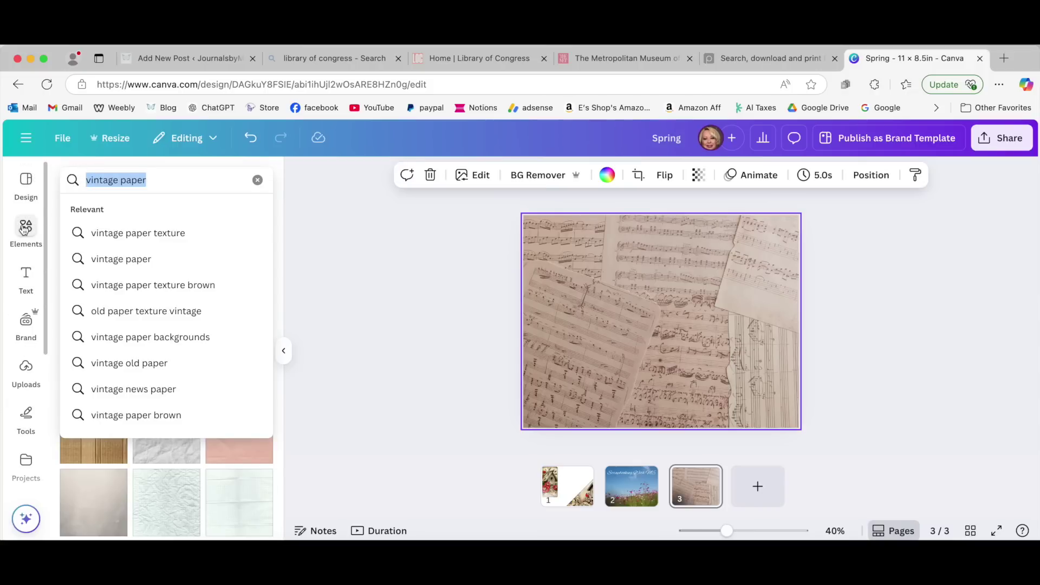
{"action": "left_click", "coordinate": [23, 228]}
{"action": "left_click_drag", "start_coordinate": [125, 178], "coordinate": [66, 172]}
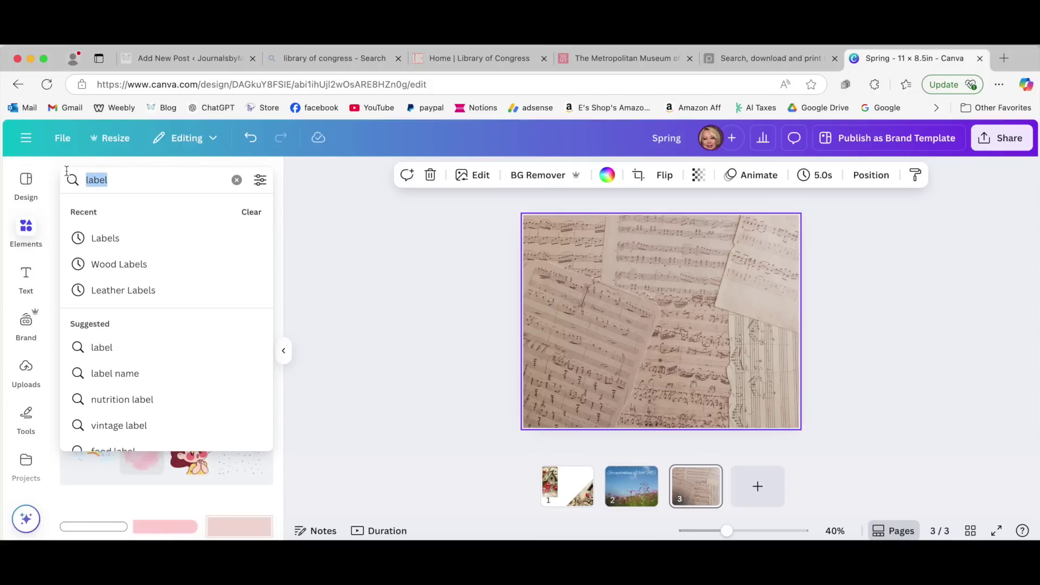
{"action": "type", "text": "Flowers"}
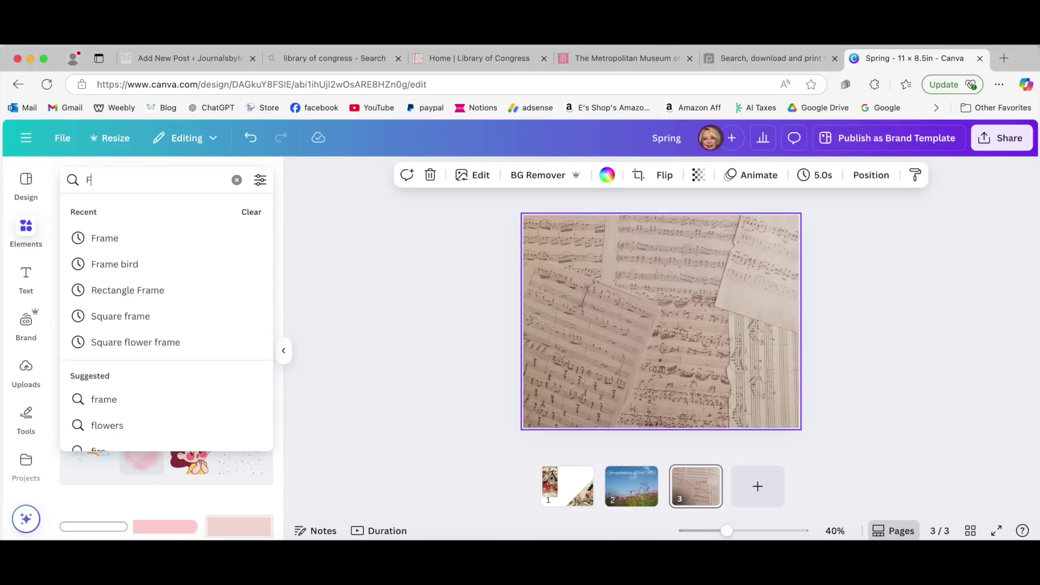
{"action": "key", "text": "Return"}
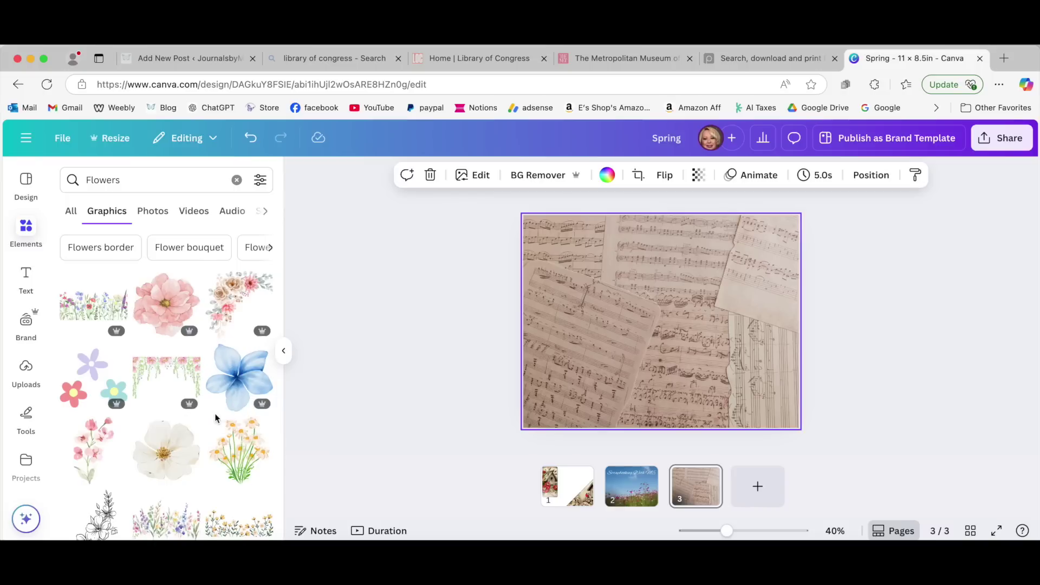
Try the green hanging-vine graphic on the upper half of page 3 and delete it
{"action": "scroll", "coordinate": [215, 417], "scroll_direction": "down", "scroll_amount": 3}
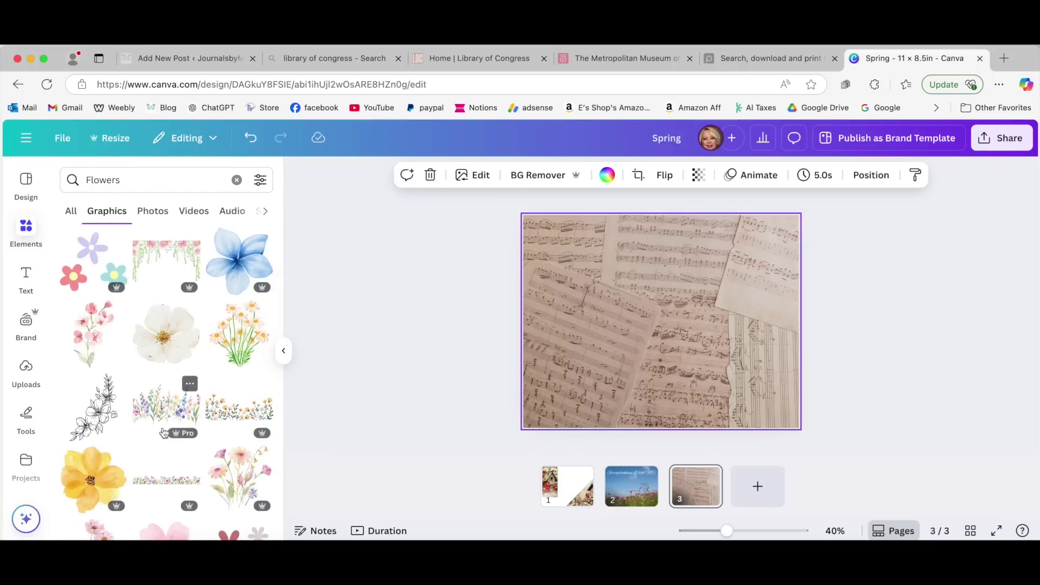
{"action": "scroll", "coordinate": [164, 432], "scroll_direction": "down", "scroll_amount": 2}
{"action": "scroll", "coordinate": [184, 466], "scroll_direction": "down", "scroll_amount": 3}
{"action": "scroll", "coordinate": [188, 481], "scroll_direction": "down", "scroll_amount": 2}
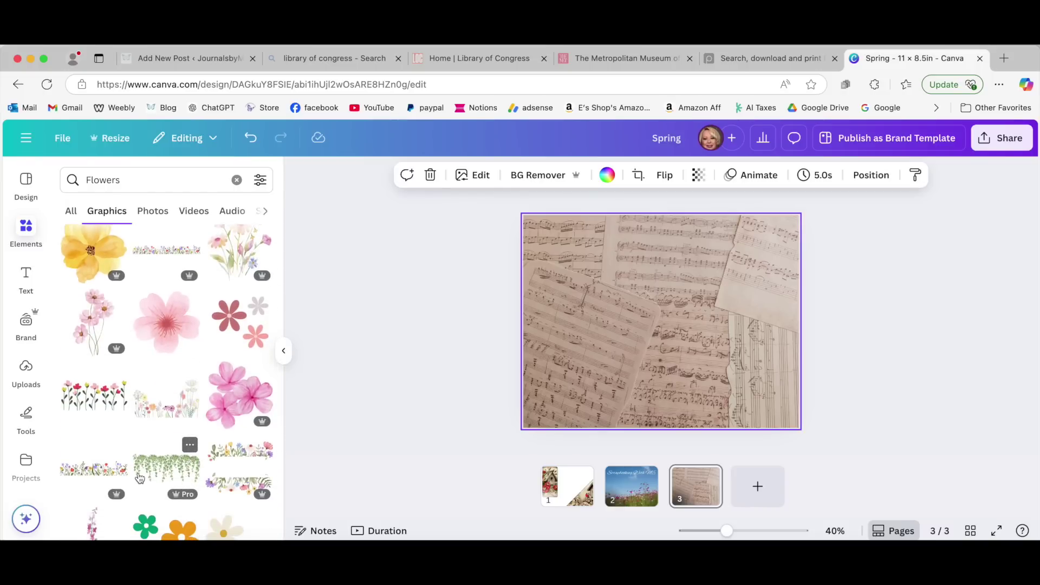
{"action": "scroll", "coordinate": [140, 477], "scroll_direction": "down", "scroll_amount": 2}
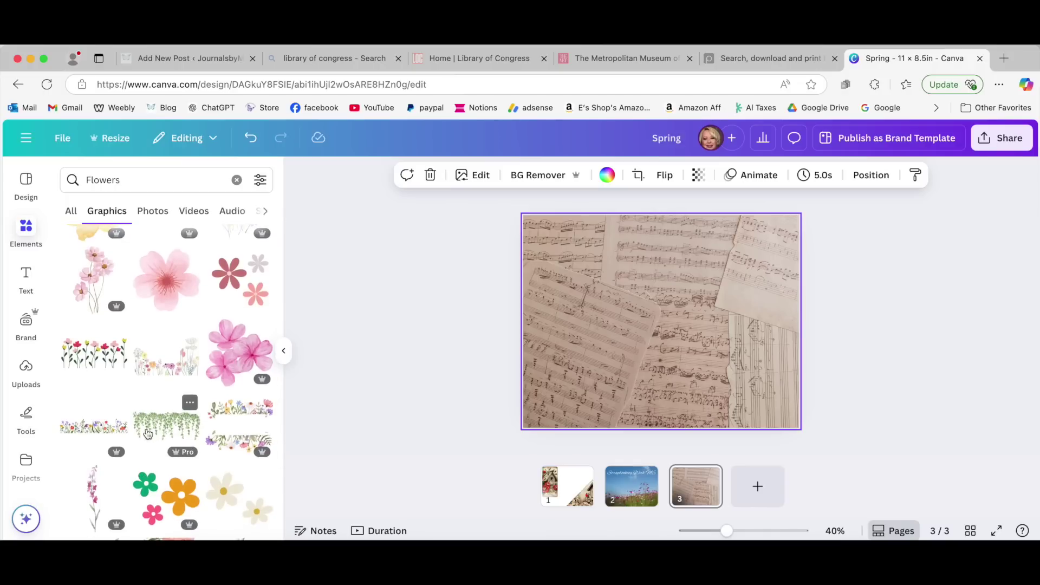
{"action": "left_click", "coordinate": [147, 433]}
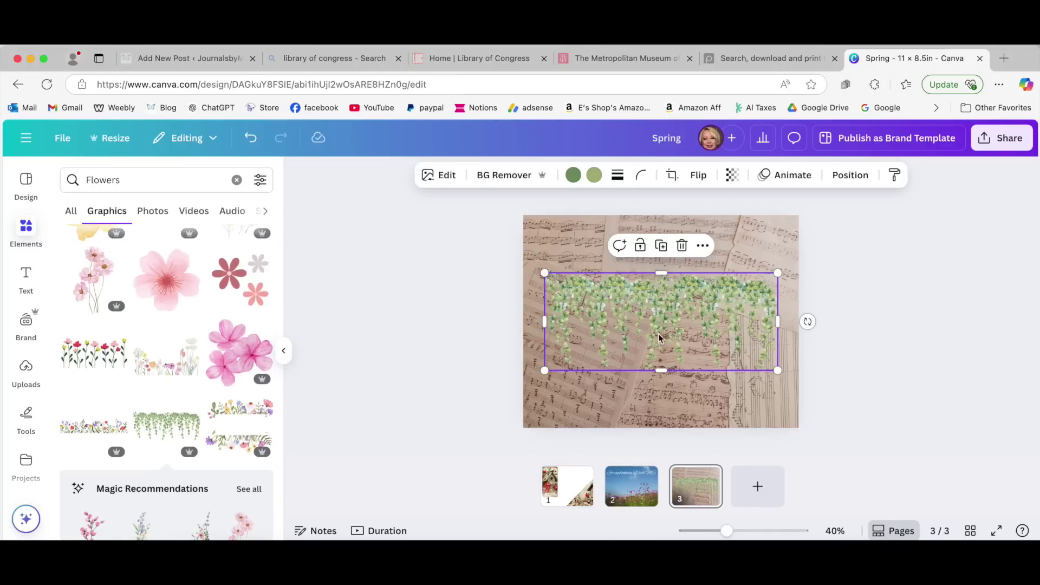
{"action": "mouse_move", "coordinate": [669, 313]}
{"action": "left_mouse_down"}
{"action": "mouse_move", "coordinate": [670, 265]}
{"action": "mouse_move", "coordinate": [668, 293]}
{"action": "left_mouse_up"}
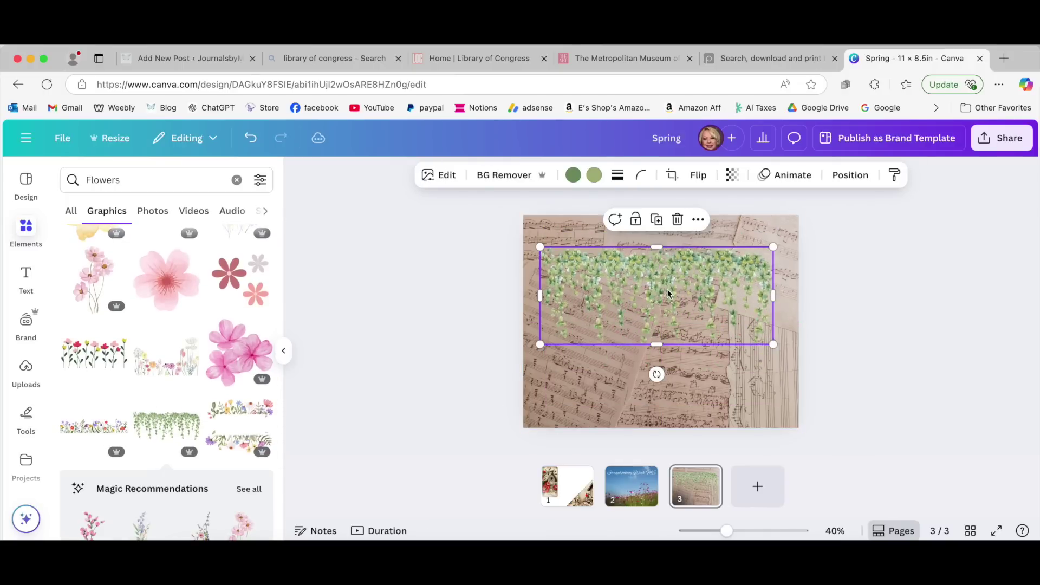
{"action": "left_click", "coordinate": [679, 220]}
Try the two-row colorful flower border graphic on page 3 and delete it
{"action": "scroll", "coordinate": [162, 366], "scroll_direction": "down", "scroll_amount": 5}
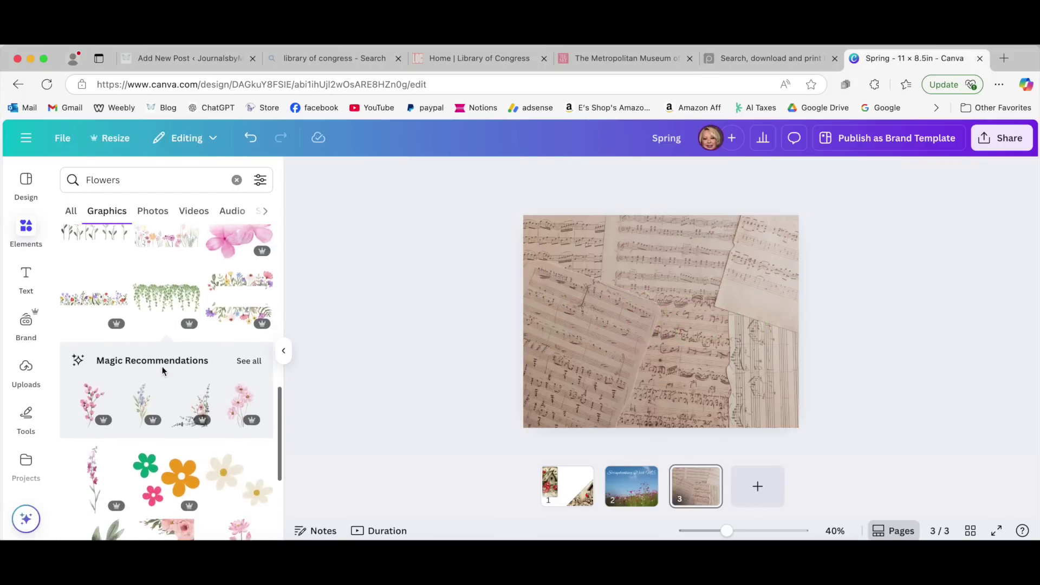
{"action": "scroll", "coordinate": [161, 366], "scroll_direction": "up", "scroll_amount": 1}
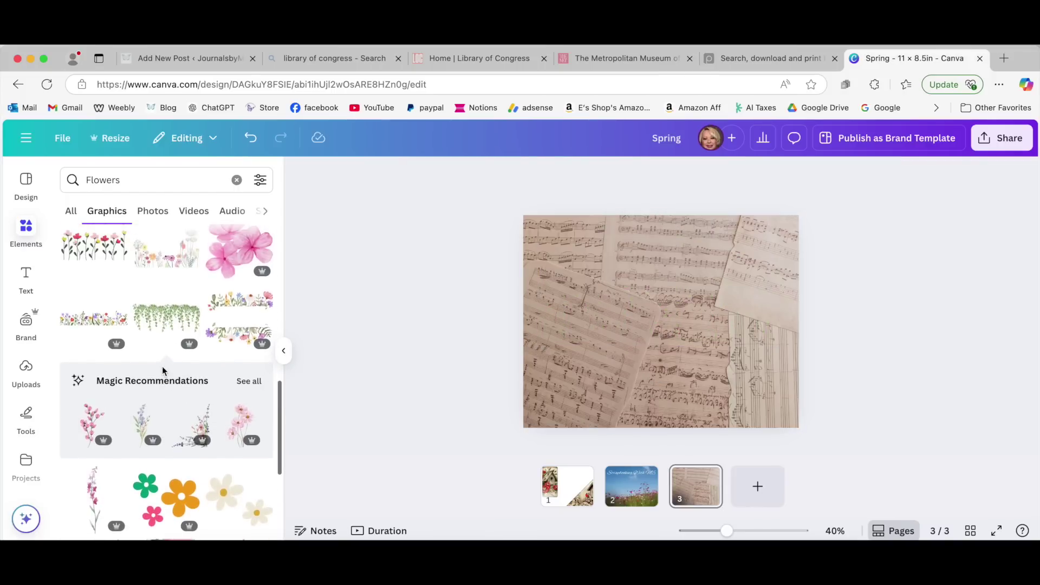
{"action": "left_click", "coordinate": [243, 321]}
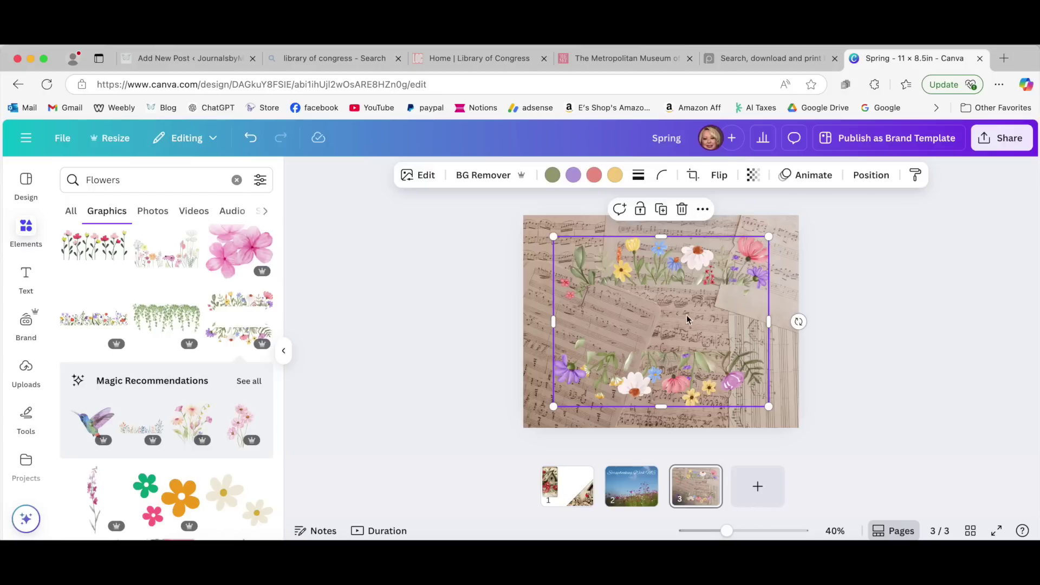
{"action": "left_click", "coordinate": [682, 209]}
Lower the opacity of page 3's sheet-music background so it becomes a pale, faded backdrop
{"action": "scroll", "coordinate": [130, 383], "scroll_direction": "down", "scroll_amount": 5}
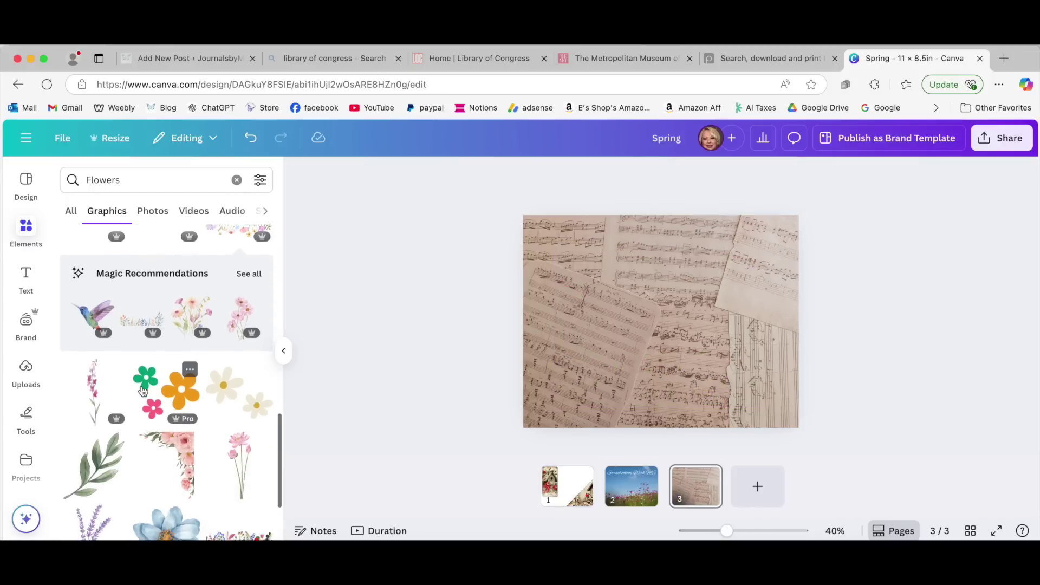
{"action": "scroll", "coordinate": [143, 392], "scroll_direction": "down", "scroll_amount": 4}
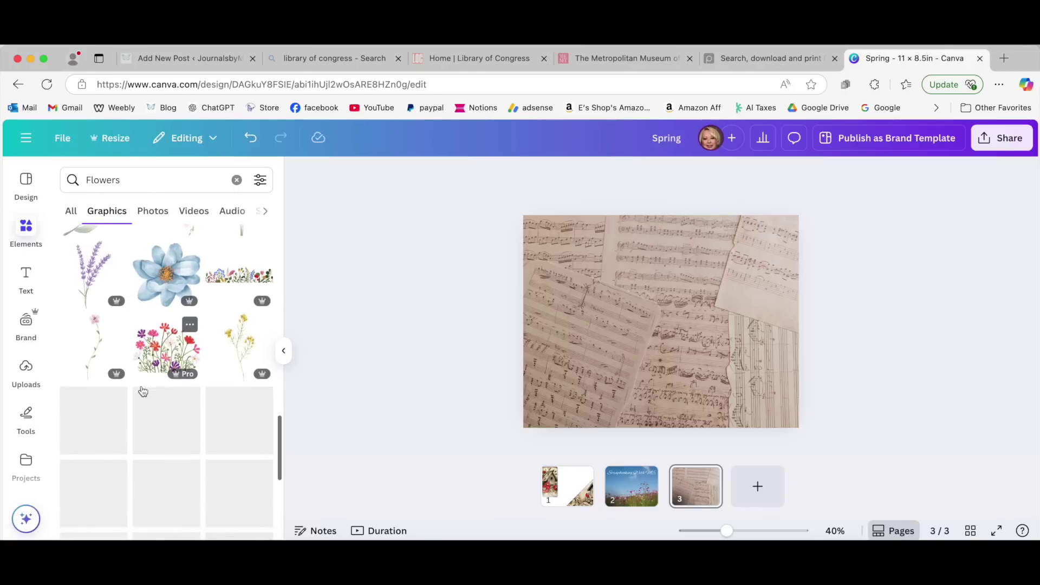
{"action": "left_click", "coordinate": [706, 350]}
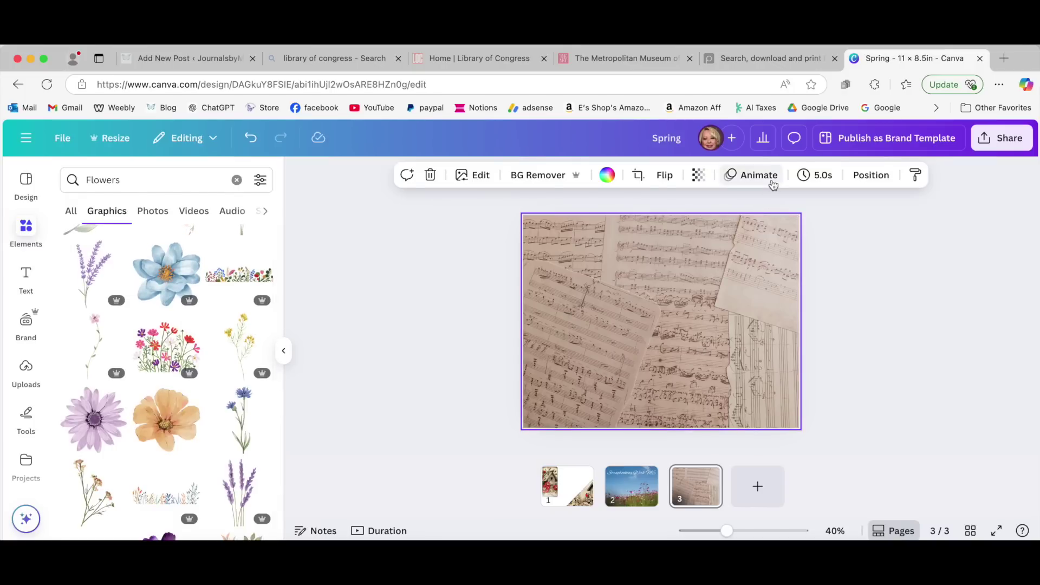
{"action": "left_click", "coordinate": [698, 179]}
{"action": "left_click_drag", "start_coordinate": [729, 227], "coordinate": [684, 230]}
{"action": "left_click", "coordinate": [861, 295]}
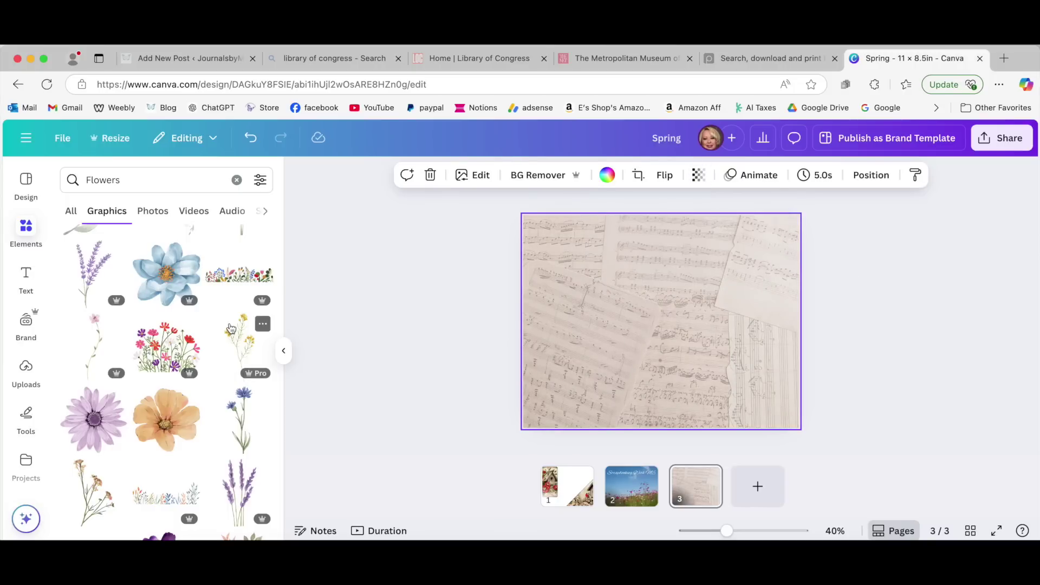
Try the smiling-flower border graphic across the full width of page 3's bottom edge and delete it
{"action": "scroll", "coordinate": [144, 450], "scroll_direction": "down", "scroll_amount": 4}
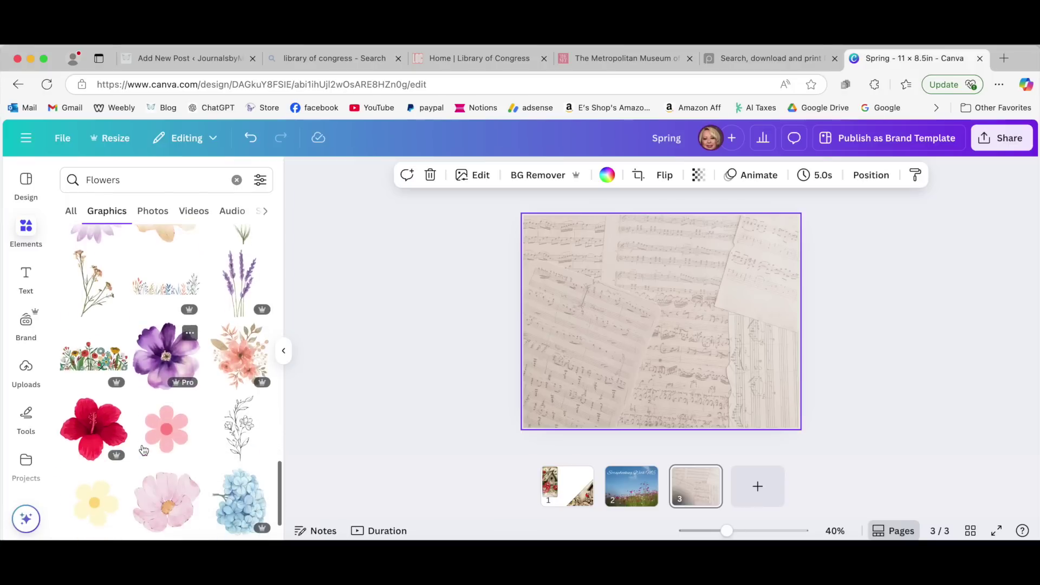
{"action": "scroll", "coordinate": [144, 449], "scroll_direction": "down", "scroll_amount": 1}
{"action": "scroll", "coordinate": [143, 449], "scroll_direction": "down", "scroll_amount": 3}
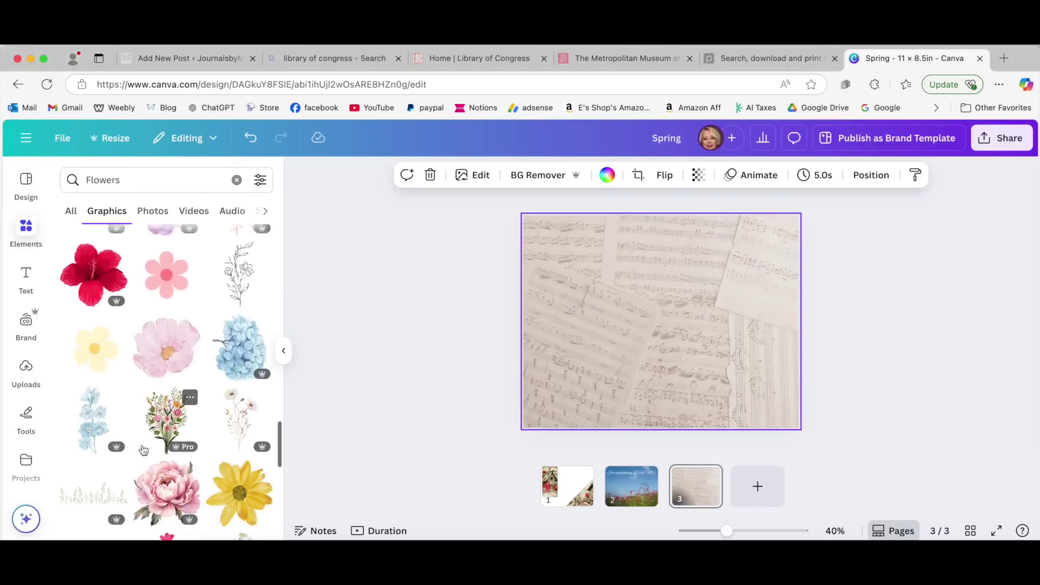
{"action": "scroll", "coordinate": [143, 450], "scroll_direction": "down", "scroll_amount": 3}
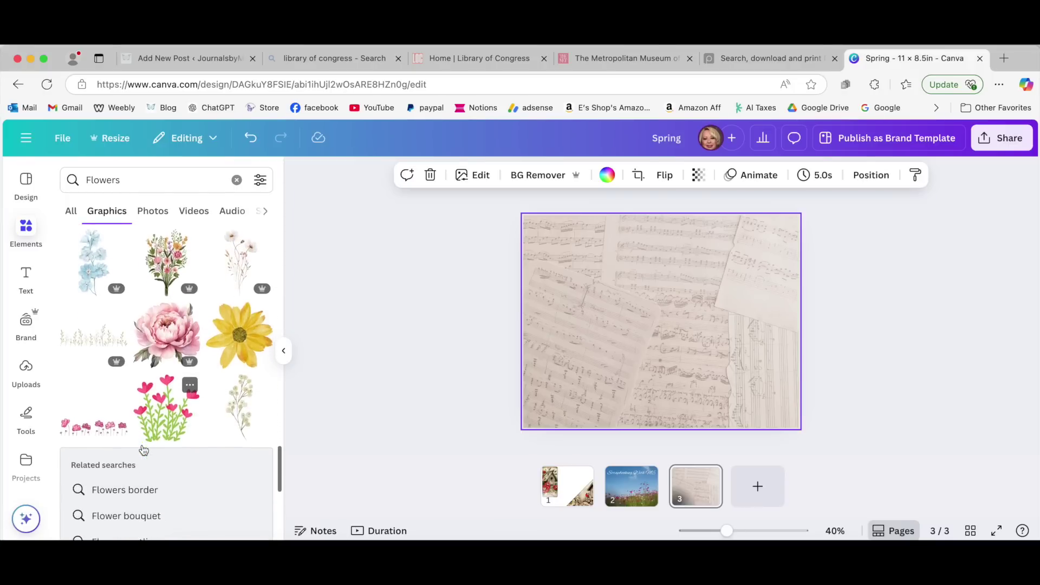
{"action": "scroll", "coordinate": [143, 450], "scroll_direction": "down", "scroll_amount": 5}
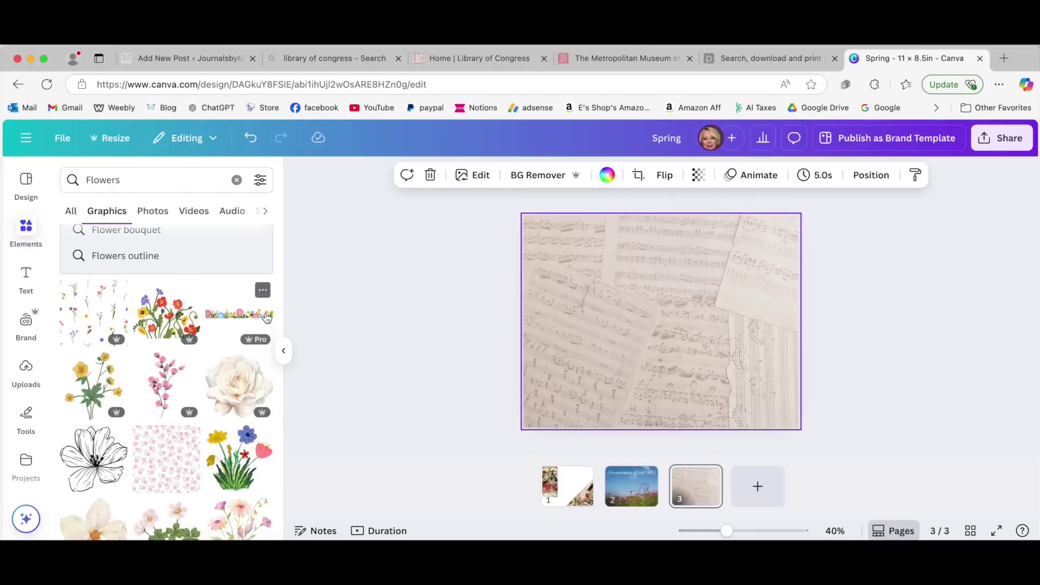
{"action": "left_click", "coordinate": [249, 320]}
{"action": "left_click_drag", "start_coordinate": [661, 320], "coordinate": [646, 411]}
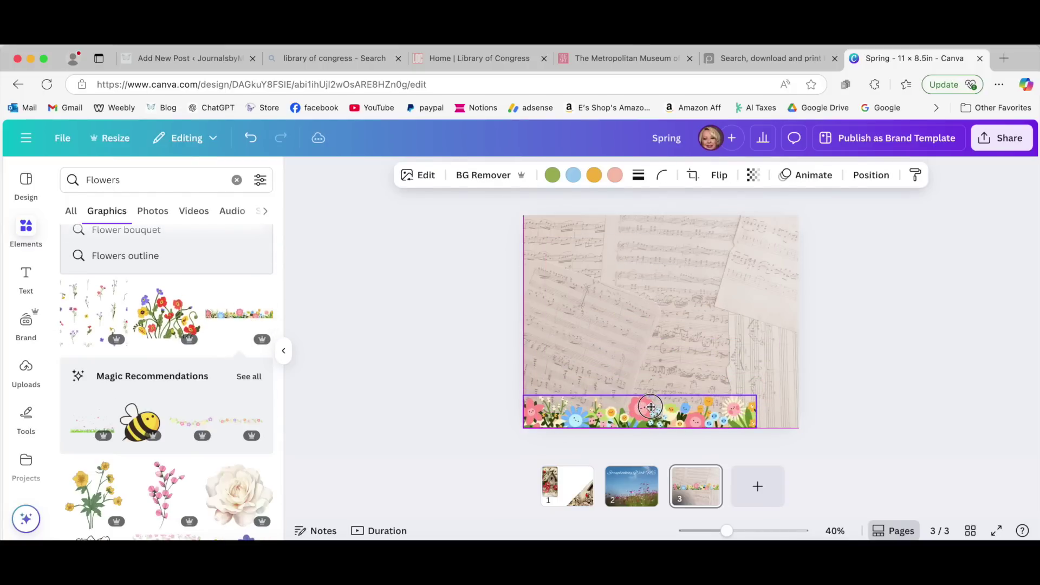
{"action": "left_click_drag", "start_coordinate": [757, 412], "coordinate": [799, 411]}
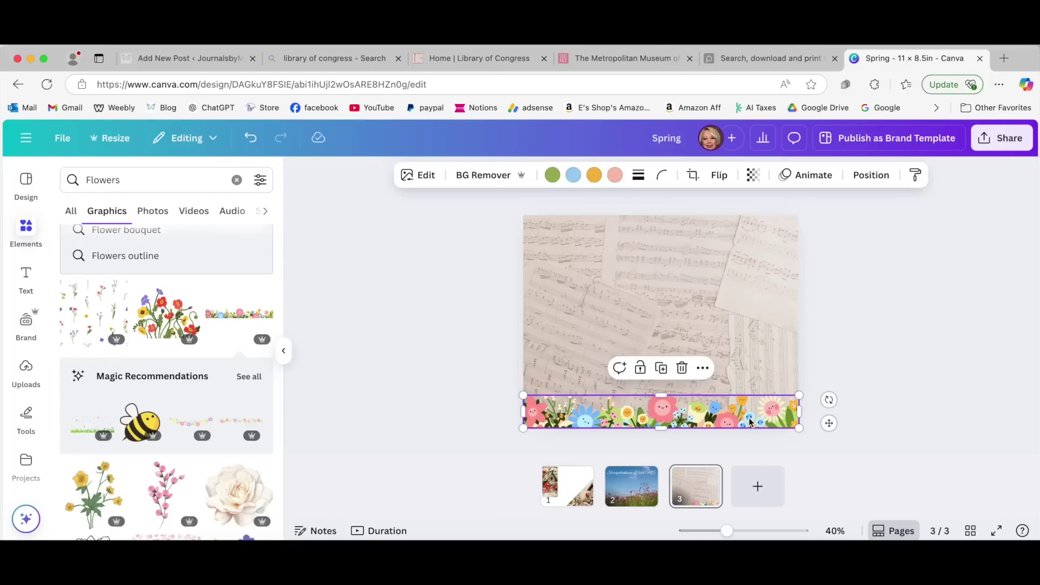
{"action": "left_click", "coordinate": [682, 367]}
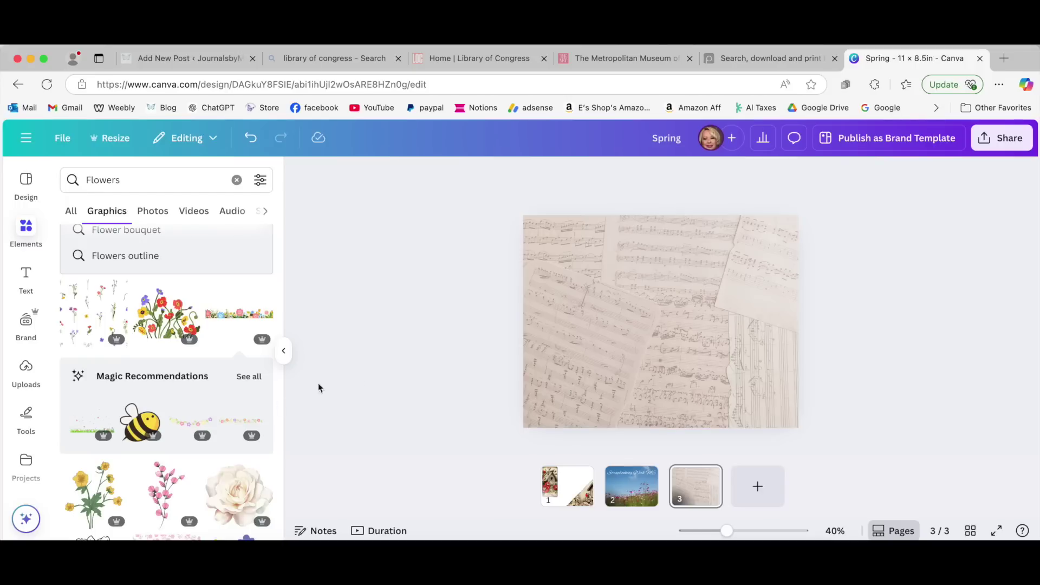
Add the painted graphic of colorful flowers in green grass to page 3 and place it in the lower-left area
{"action": "scroll", "coordinate": [193, 439], "scroll_direction": "down", "scroll_amount": 5}
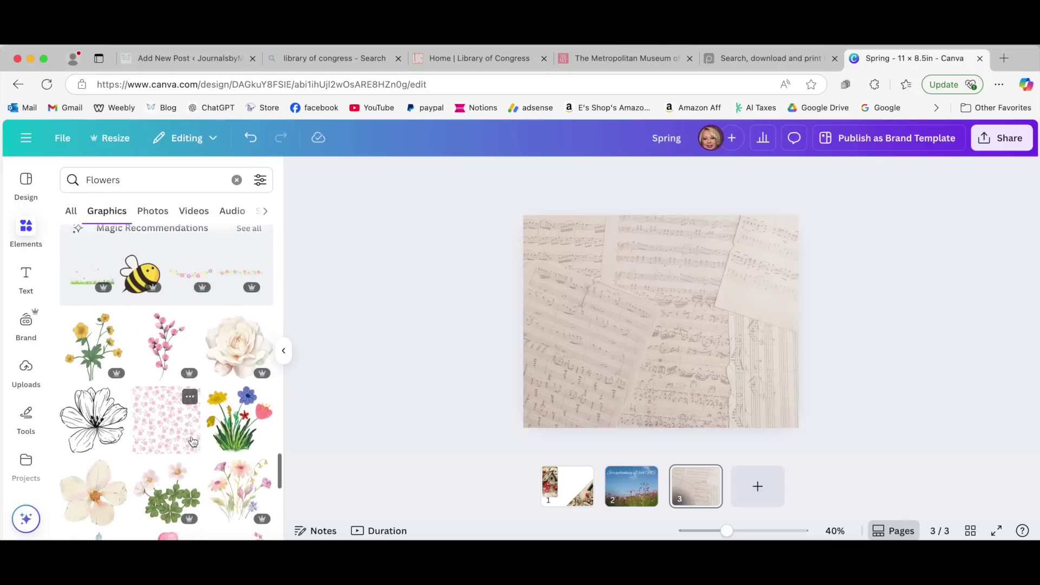
{"action": "scroll", "coordinate": [192, 442], "scroll_direction": "down", "scroll_amount": 3}
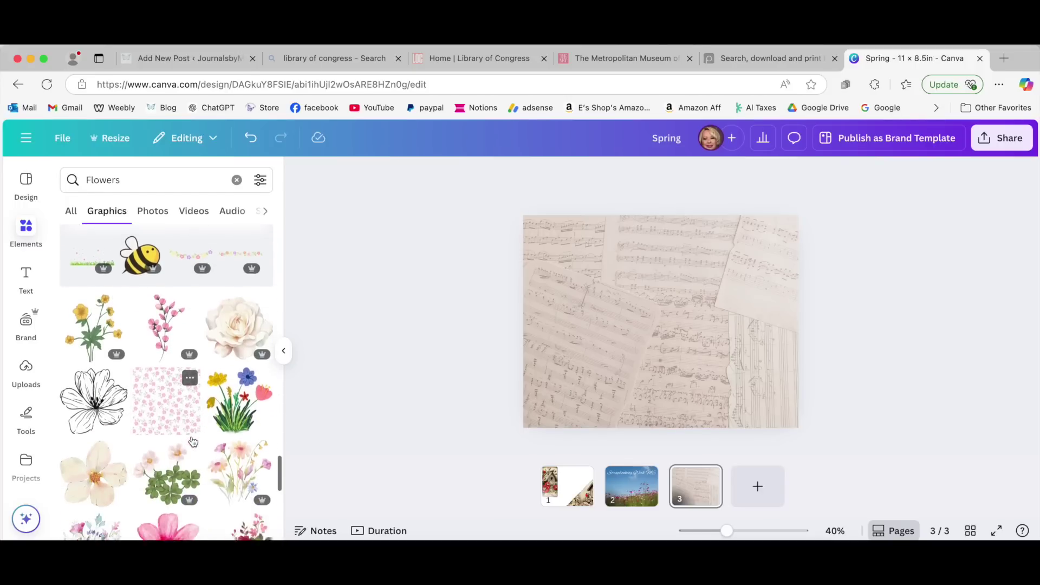
{"action": "left_click", "coordinate": [236, 346]}
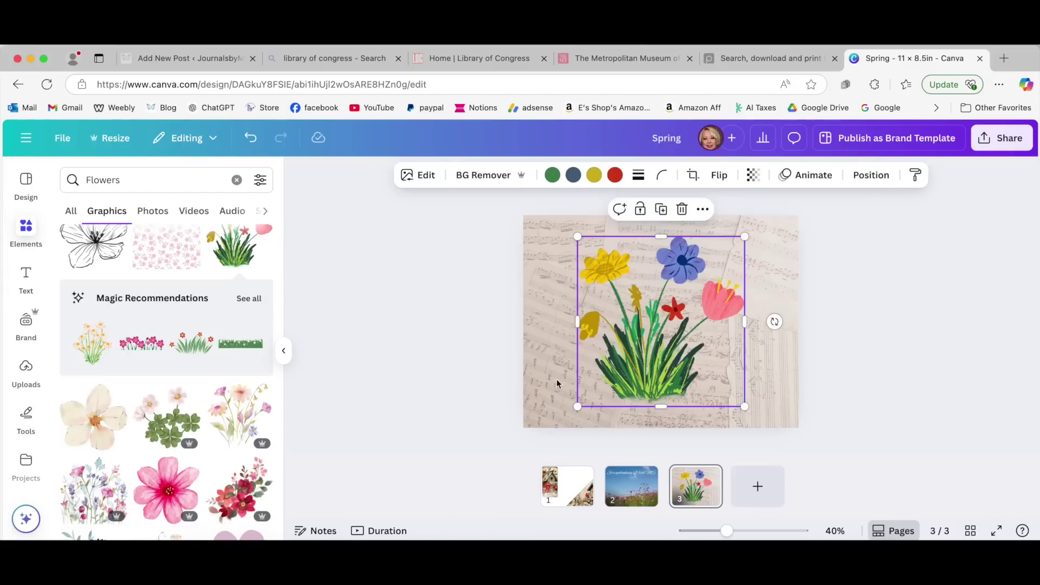
{"action": "left_click_drag", "start_coordinate": [680, 362], "coordinate": [629, 387]}
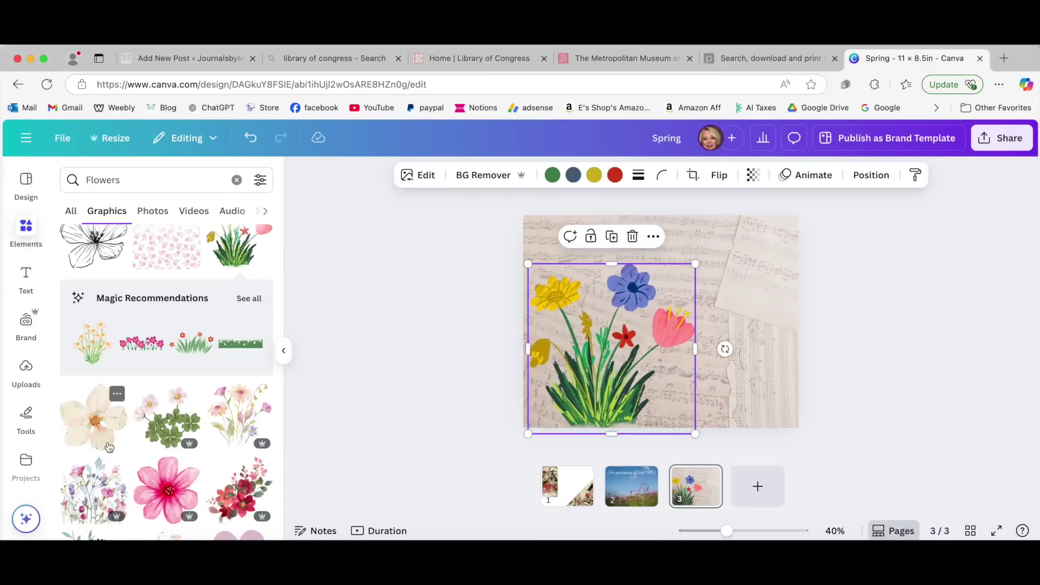
Add the two red spotted mushrooms graphic to page 3 and place it in the lower-right corner
{"action": "scroll", "coordinate": [161, 458], "scroll_direction": "down", "scroll_amount": 3}
{"action": "scroll", "coordinate": [162, 458], "scroll_direction": "down", "scroll_amount": 5}
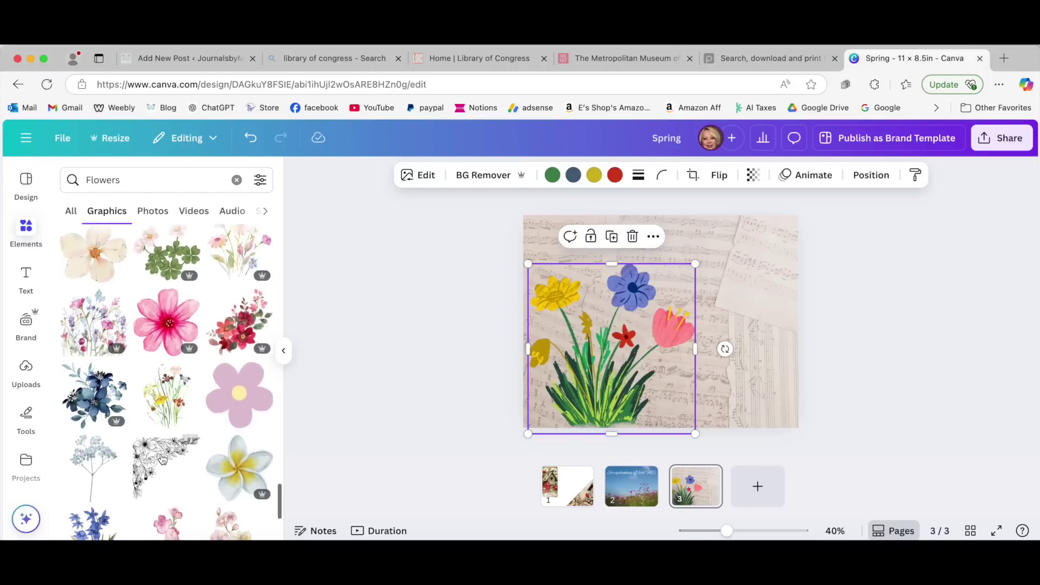
{"action": "scroll", "coordinate": [161, 459], "scroll_direction": "down", "scroll_amount": 10}
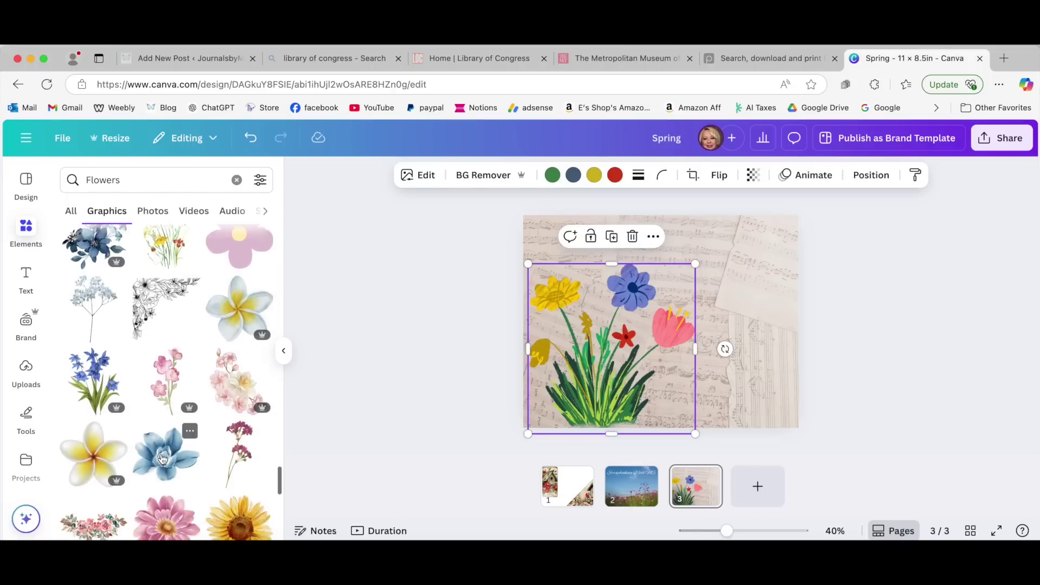
{"action": "scroll", "coordinate": [162, 460], "scroll_direction": "down", "scroll_amount": 2}
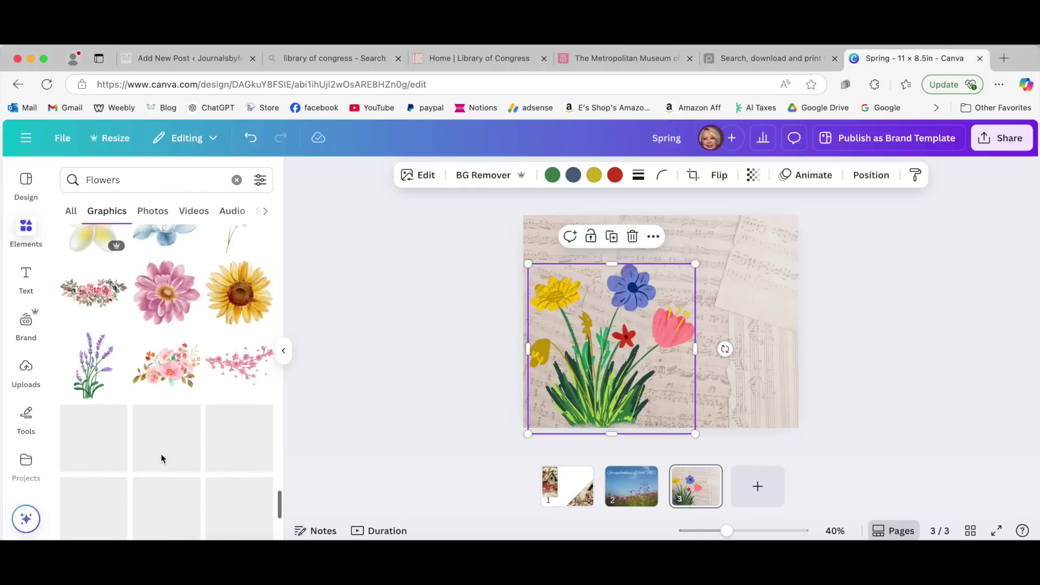
{"action": "scroll", "coordinate": [162, 459], "scroll_direction": "down", "scroll_amount": 4}
{"action": "scroll", "coordinate": [161, 459], "scroll_direction": "down", "scroll_amount": 3}
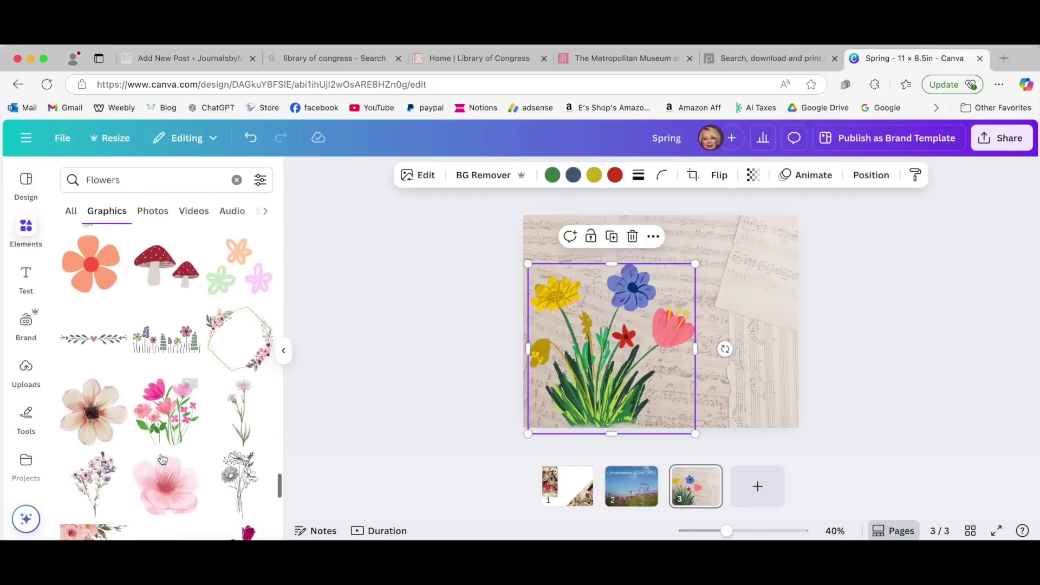
{"action": "scroll", "coordinate": [162, 459], "scroll_direction": "up", "scroll_amount": 2}
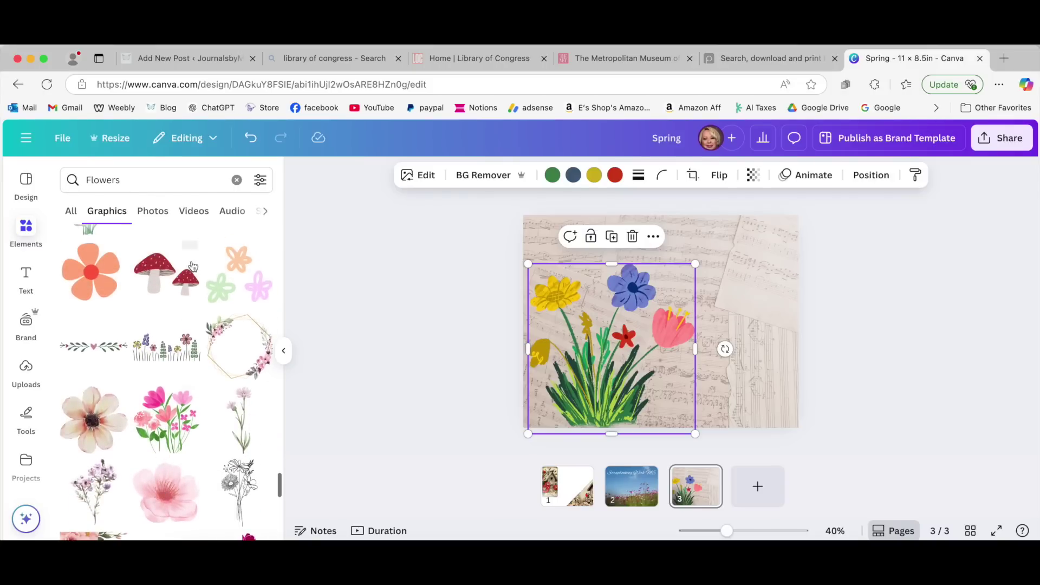
{"action": "left_click", "coordinate": [169, 276]}
{"action": "left_click_drag", "start_coordinate": [688, 332], "coordinate": [768, 401]}
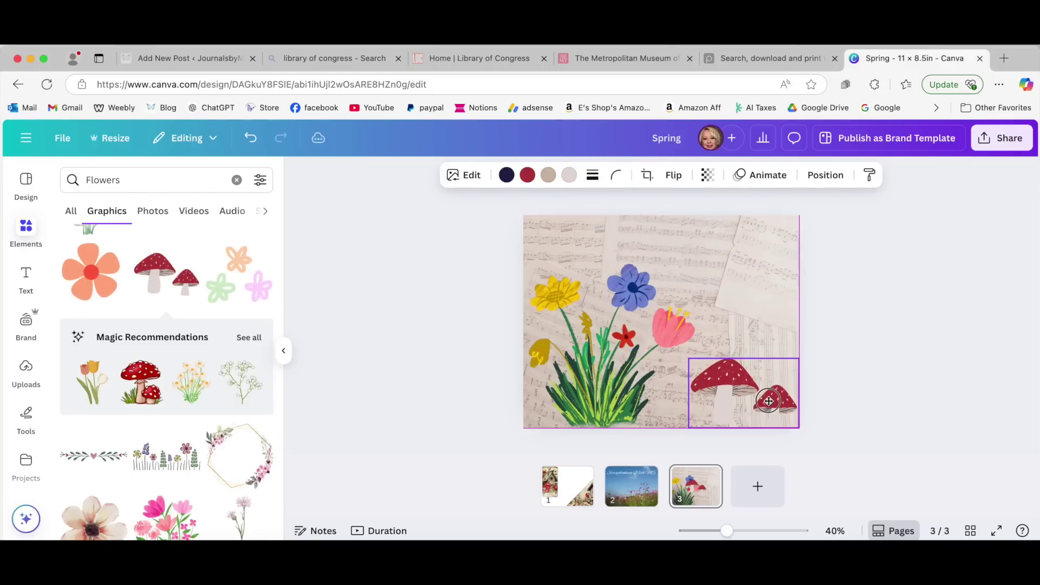
{"action": "left_click", "coordinate": [751, 293]}
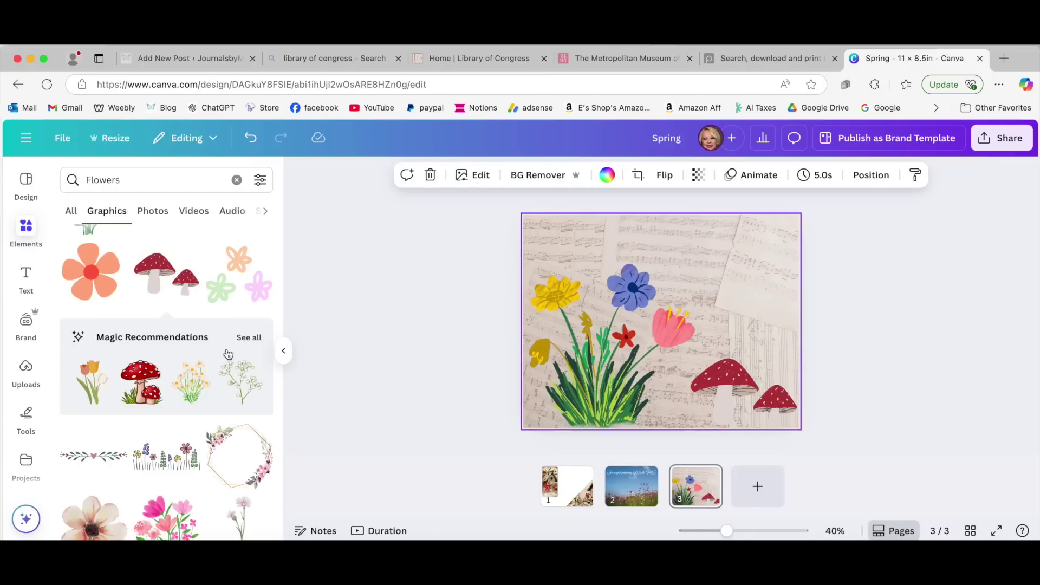
Try the creased pink paper as page 3's background, and replace it with the plain grey-beige textured one
{"action": "scroll", "coordinate": [38, 433], "scroll_direction": "down", "scroll_amount": 5}
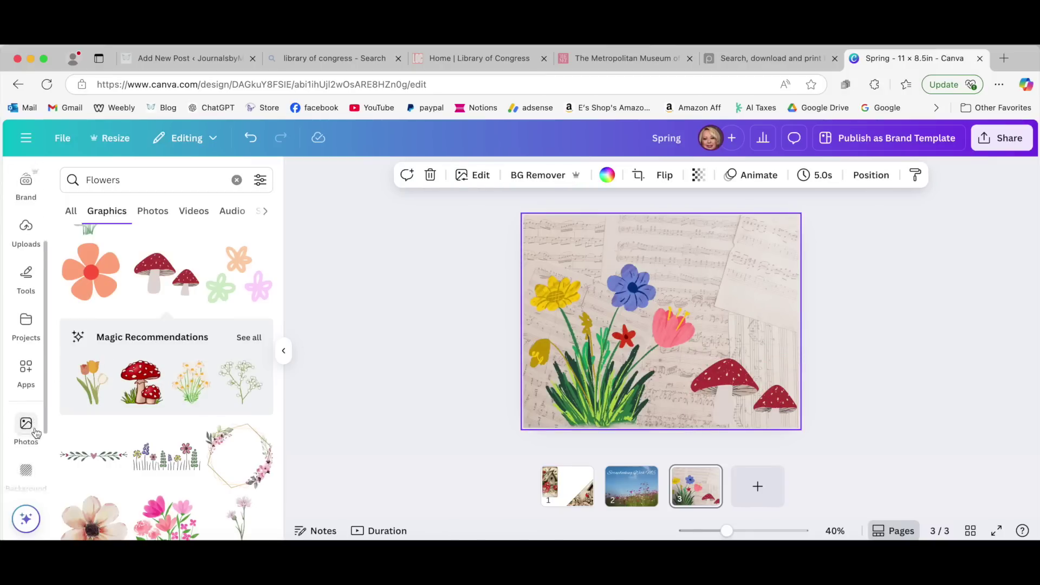
{"action": "left_click", "coordinate": [26, 394]}
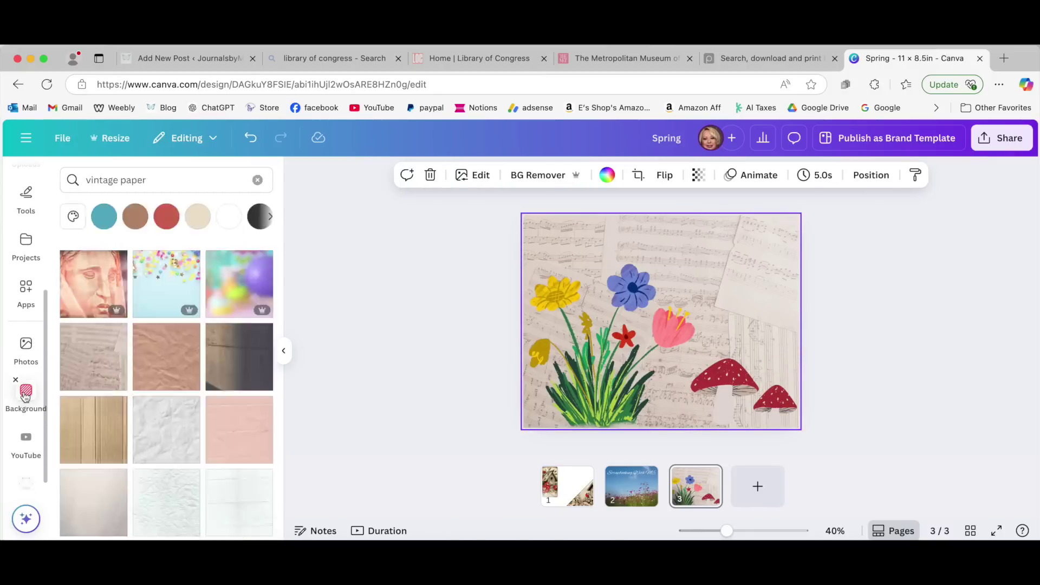
{"action": "scroll", "coordinate": [163, 433], "scroll_direction": "down", "scroll_amount": 3}
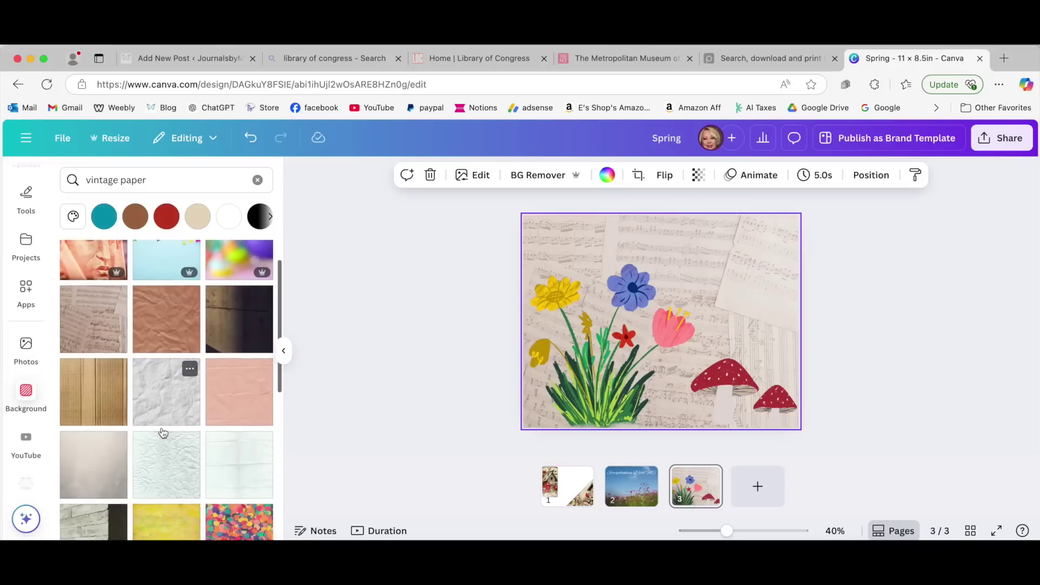
{"action": "scroll", "coordinate": [163, 433], "scroll_direction": "down", "scroll_amount": 5}
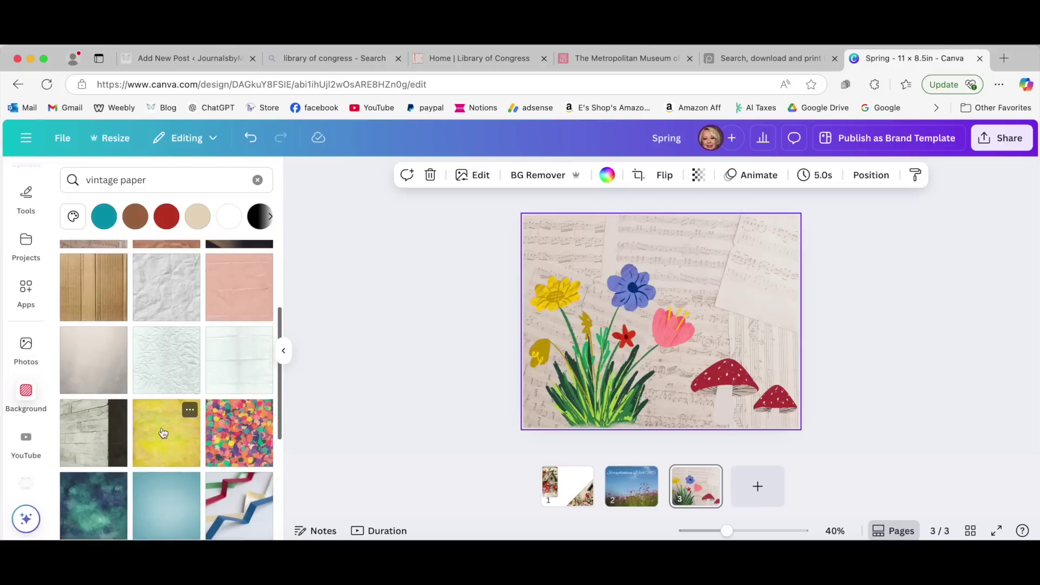
{"action": "scroll", "coordinate": [163, 432], "scroll_direction": "down", "scroll_amount": 2}
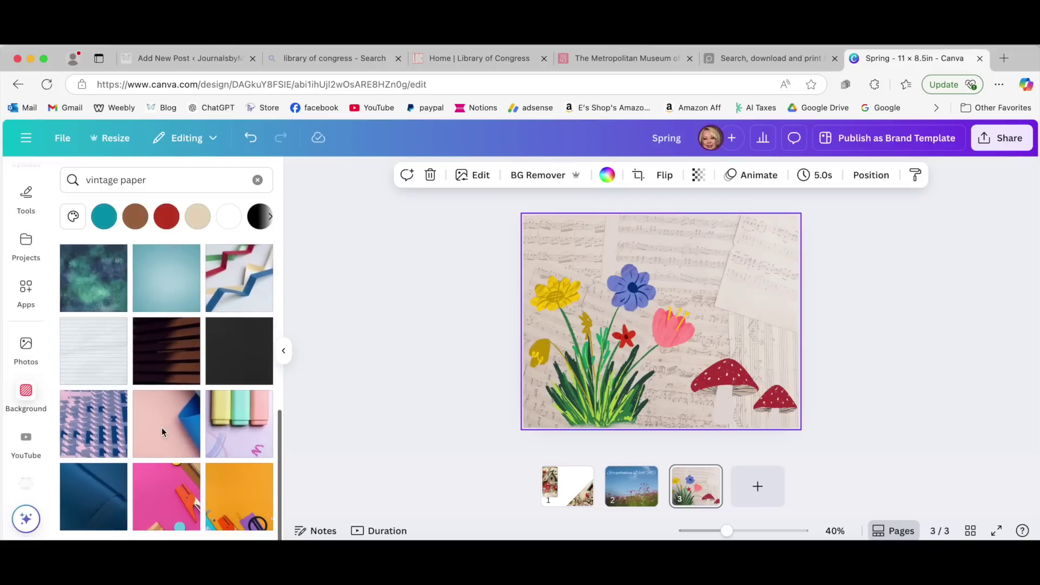
{"action": "scroll", "coordinate": [163, 432], "scroll_direction": "up", "scroll_amount": 8}
{"action": "scroll", "coordinate": [163, 433], "scroll_direction": "up", "scroll_amount": 2}
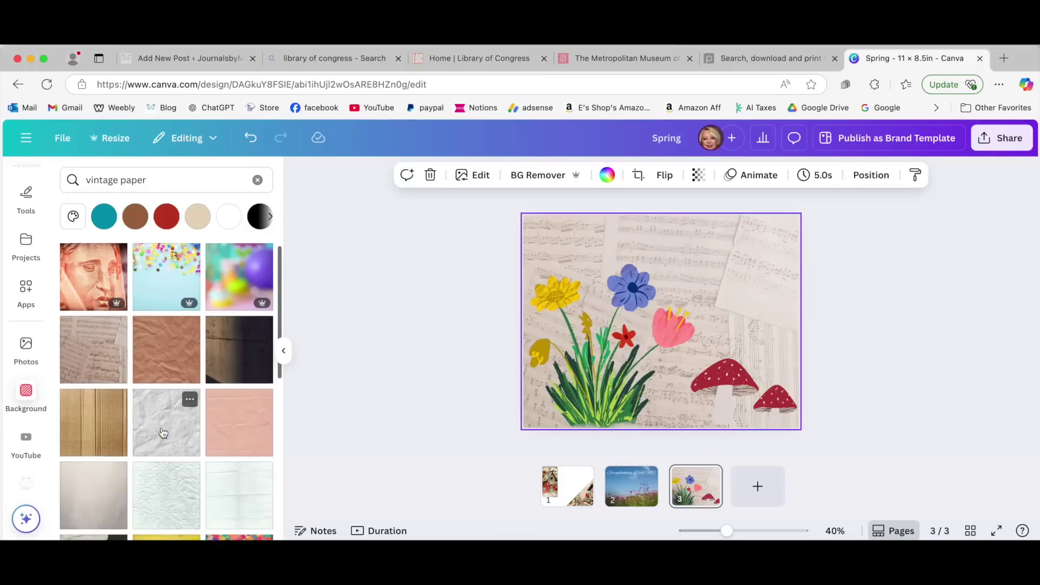
{"action": "left_click", "coordinate": [230, 433]}
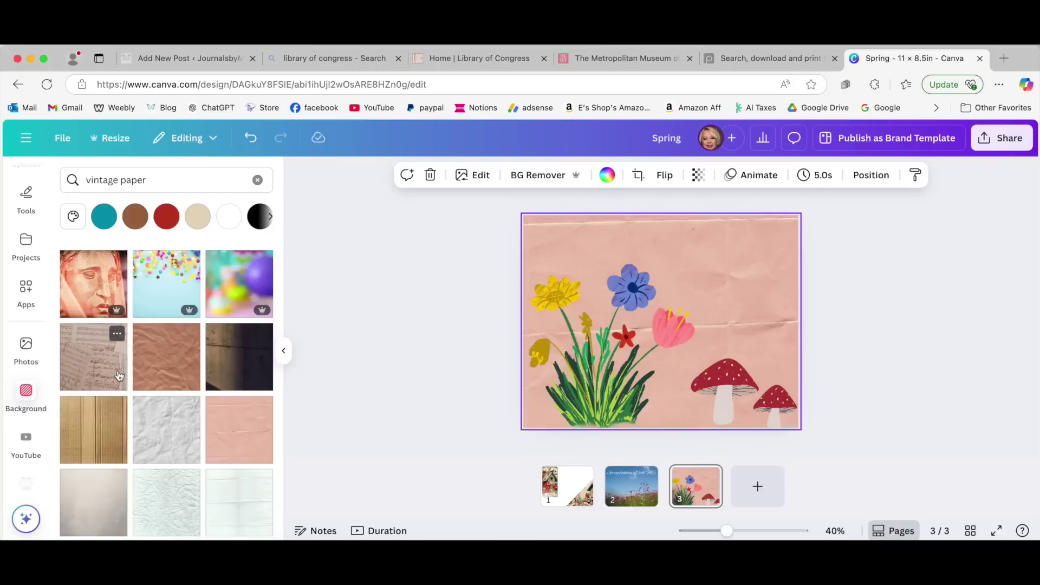
{"action": "left_click", "coordinate": [90, 486]}
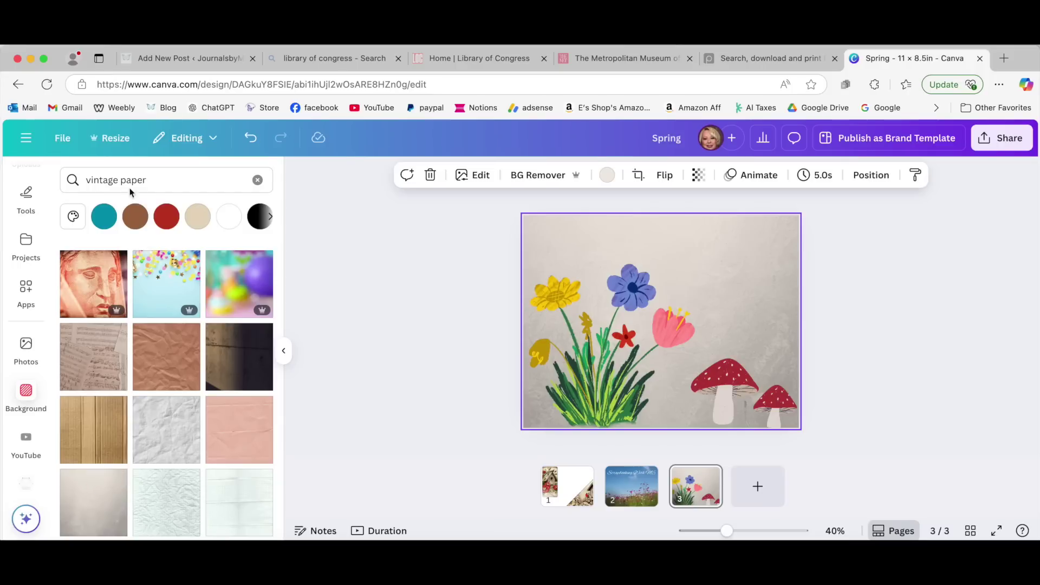
Search the backgrounds for "vintage writing"
{"action": "left_click", "coordinate": [66, 174]}
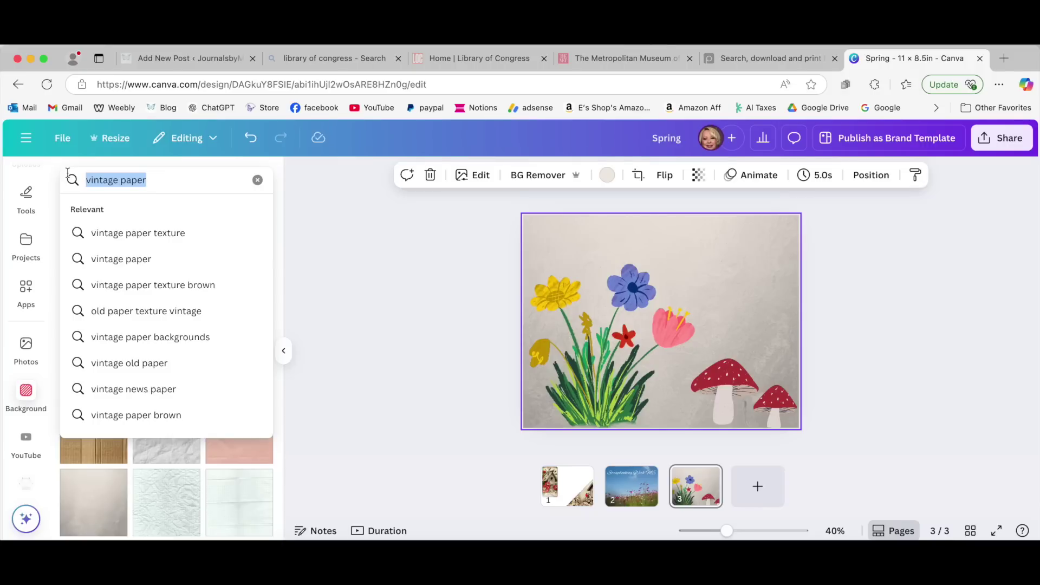
{"action": "type", "text": "vintag"}
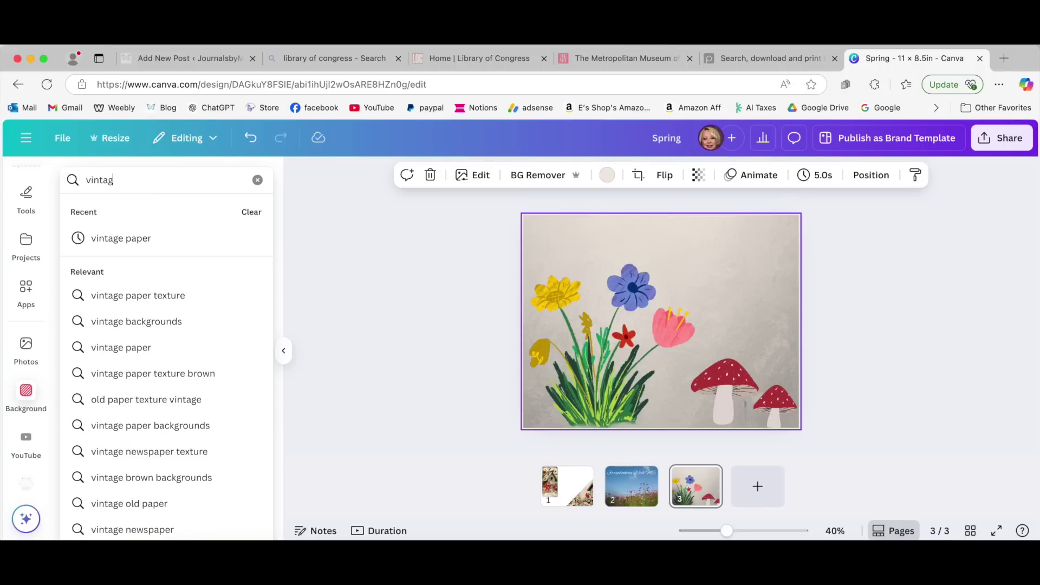
{"action": "type", "text": "e writi"}
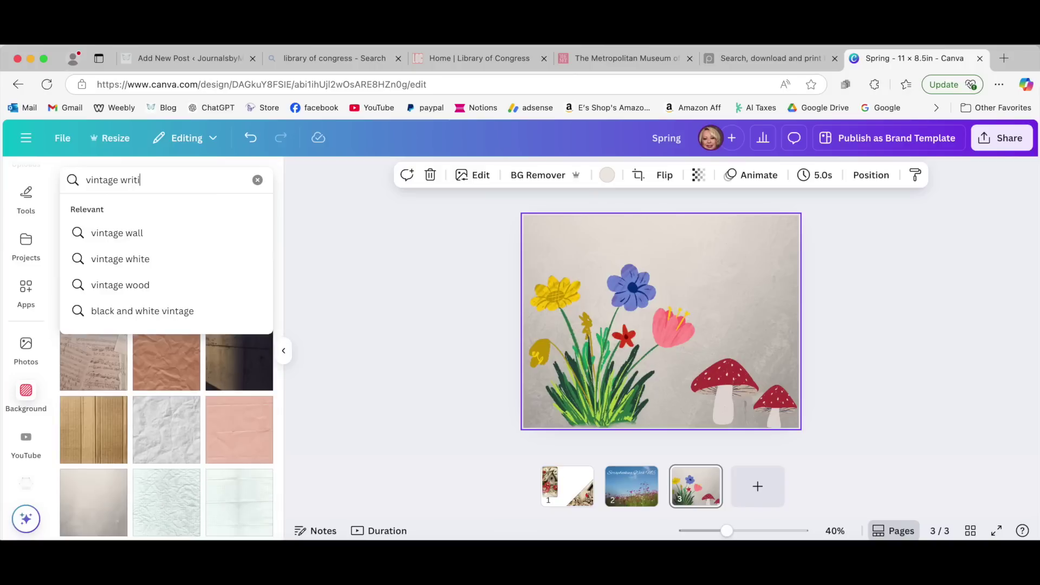
{"action": "type", "text": "ng"}
{"action": "key", "text": "Return"}
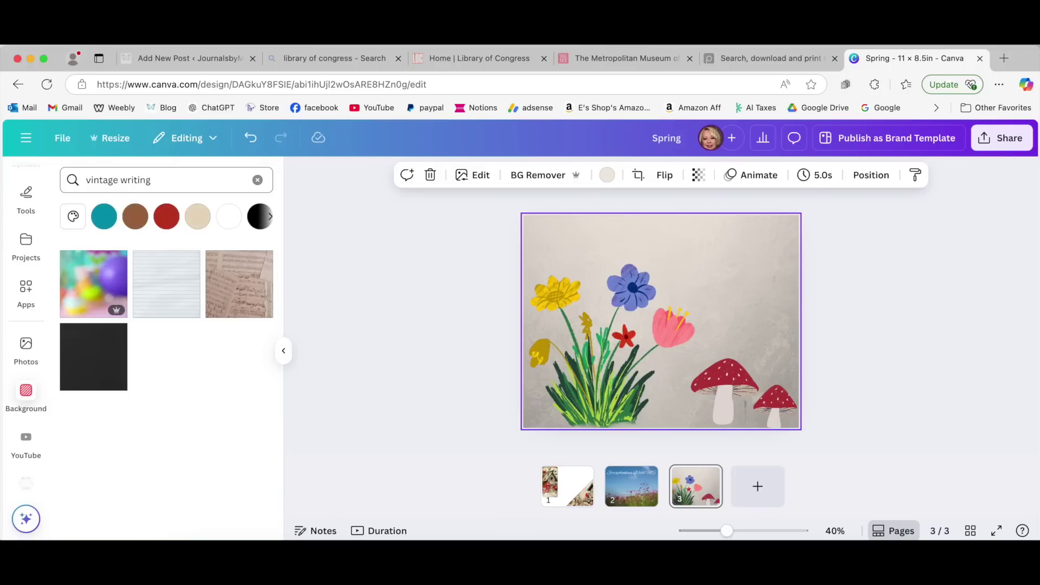
Remove the textured background image from page 3, keeping the plain beige page color behind the flowers and mushrooms
{"action": "key", "text": "Delete"}
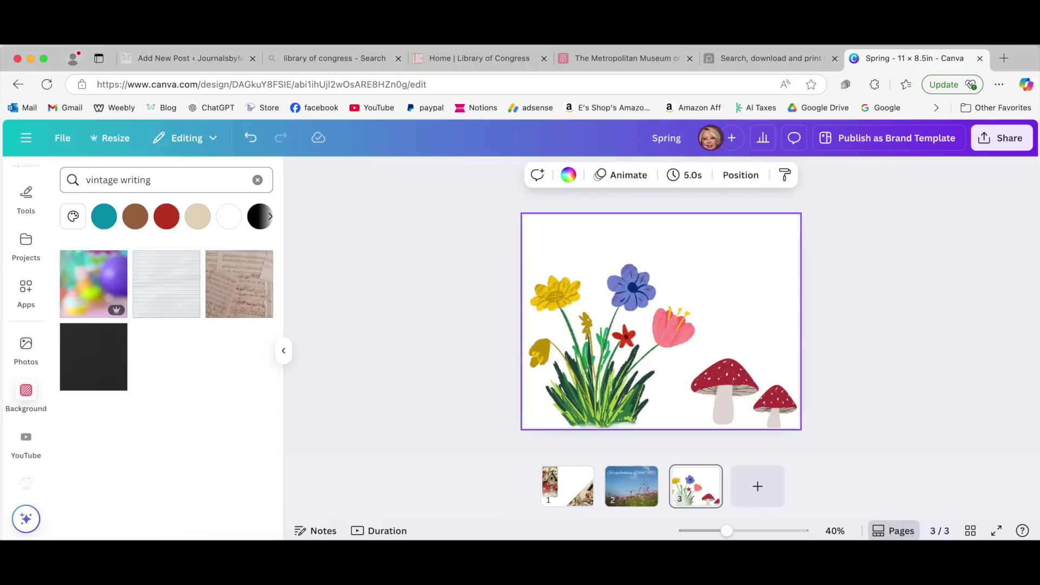
{"action": "key", "text": "super+z"}
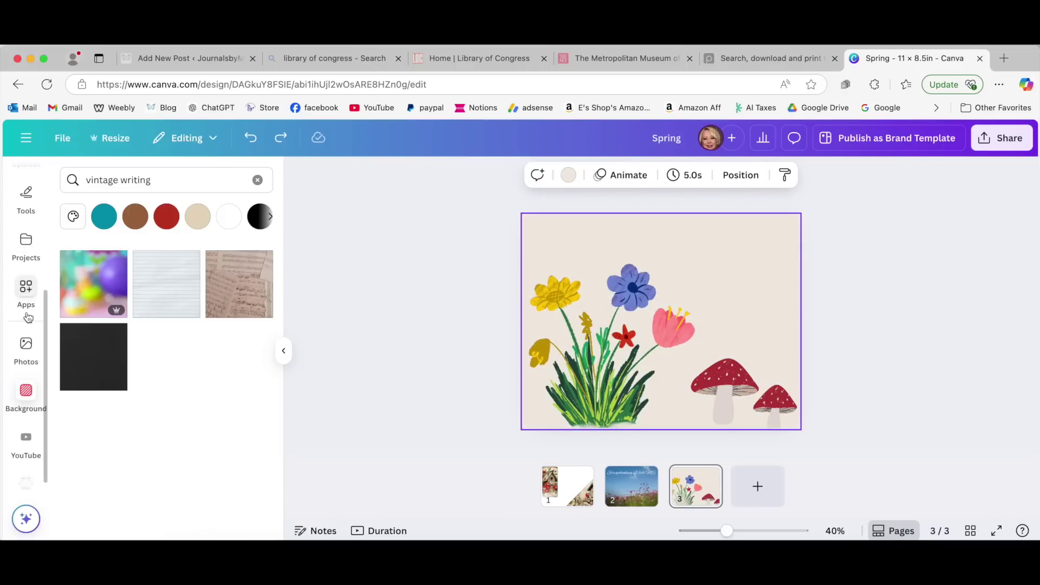
Upload today's eleven vintage paper, rose and French label images from the Downloads folder, leaving out IMG_2475.JPG
{"action": "scroll", "coordinate": [28, 340], "scroll_direction": "up", "scroll_amount": 3}
{"action": "left_click", "coordinate": [26, 340]}
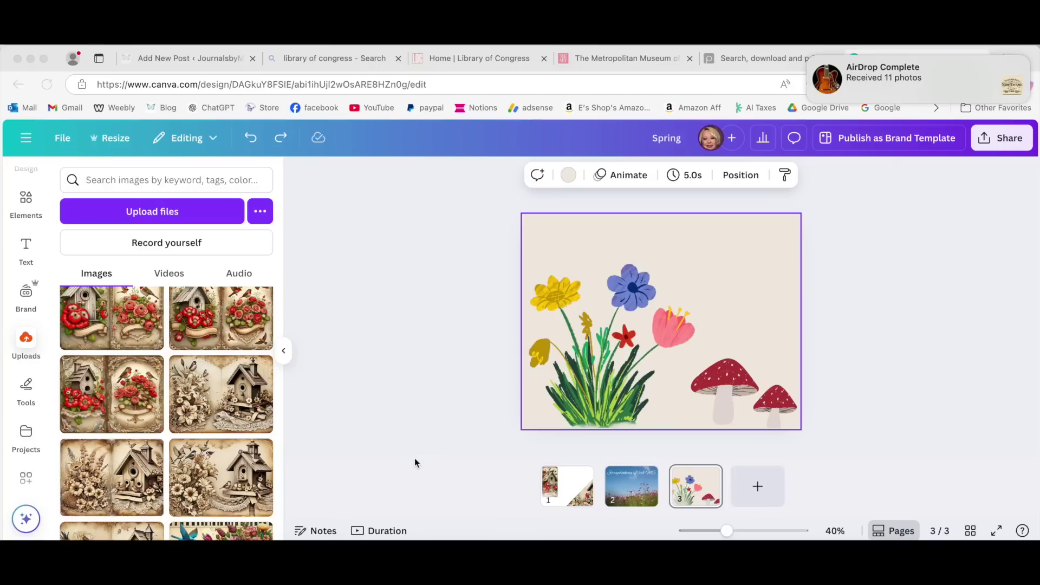
{"action": "left_click", "coordinate": [159, 210]}
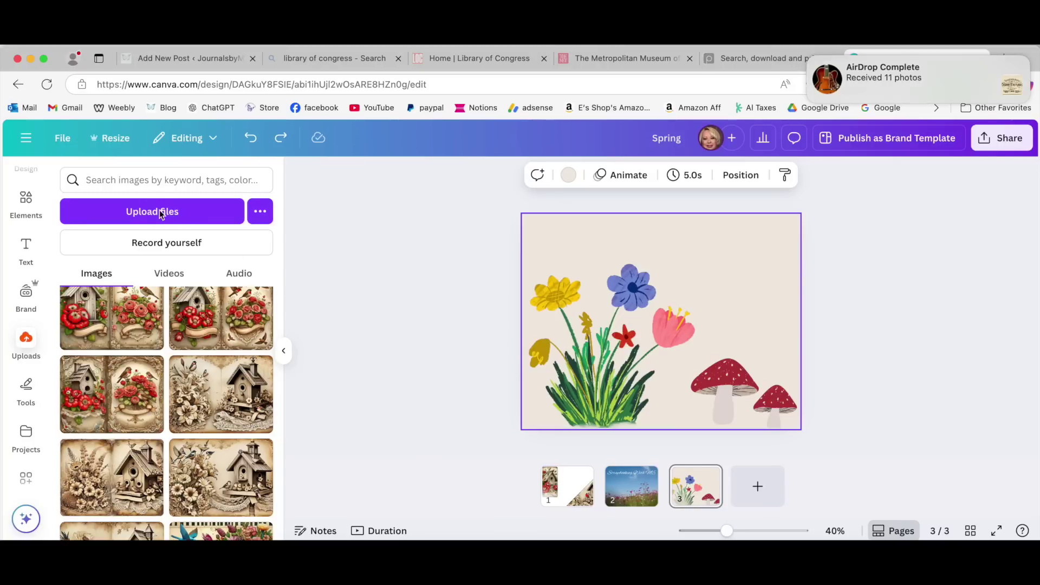
{"action": "left_click", "coordinate": [159, 210]}
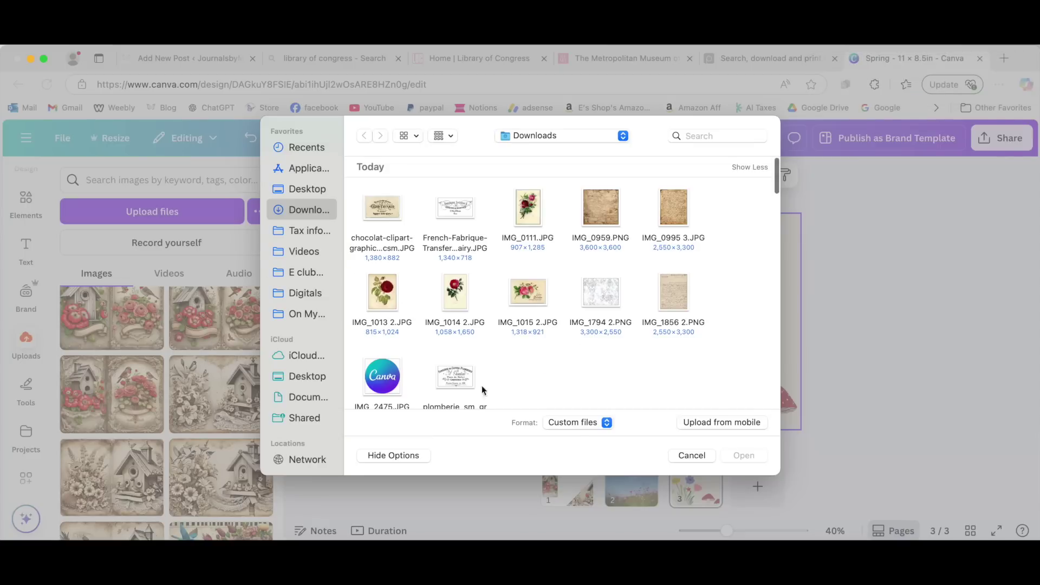
{"action": "left_click", "coordinate": [460, 209]}
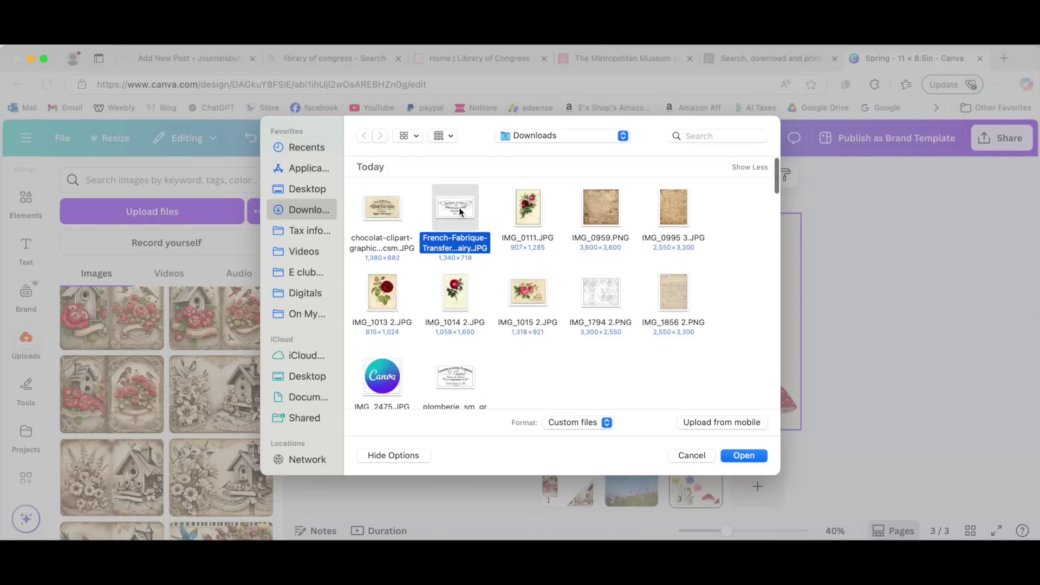
{"action": "left_click", "coordinate": [389, 209], "text": "super"}
{"action": "left_click", "coordinate": [588, 219], "text": "super"}
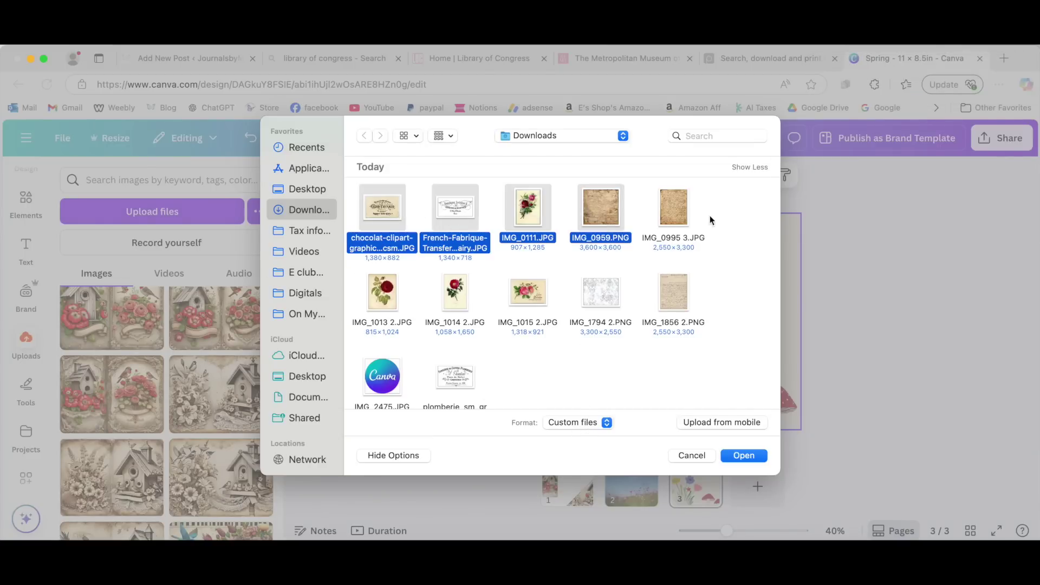
{"action": "left_click", "coordinate": [681, 216], "text": "super"}
{"action": "left_click", "coordinate": [387, 297], "text": "super"}
{"action": "left_click", "coordinate": [450, 291], "text": "super"}
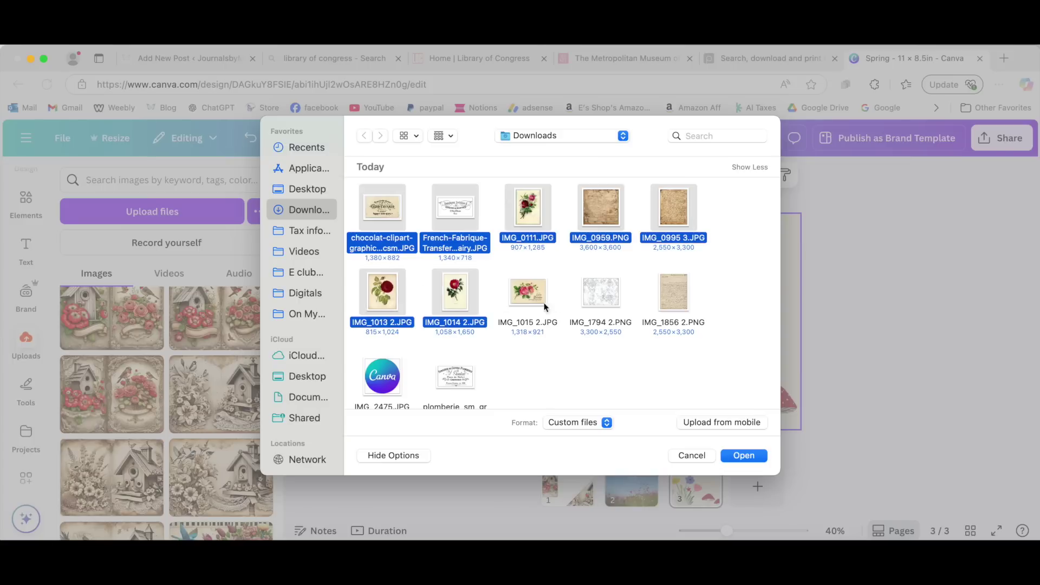
{"action": "left_click", "coordinate": [545, 301], "text": "super"}
{"action": "left_click", "coordinate": [600, 301], "text": "super"}
{"action": "left_click", "coordinate": [673, 302], "text": "super"}
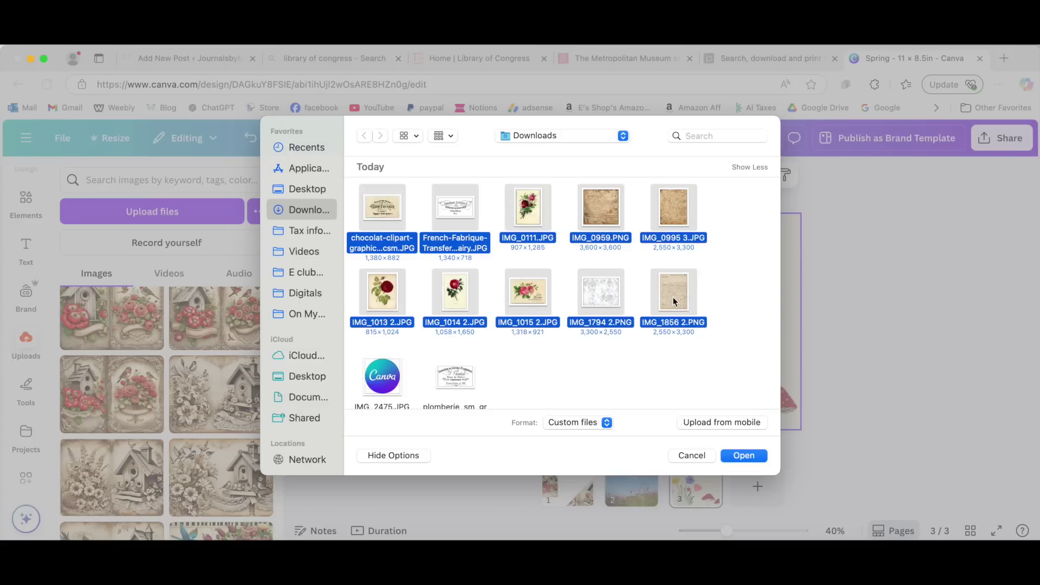
{"action": "left_click", "coordinate": [465, 374], "text": "super"}
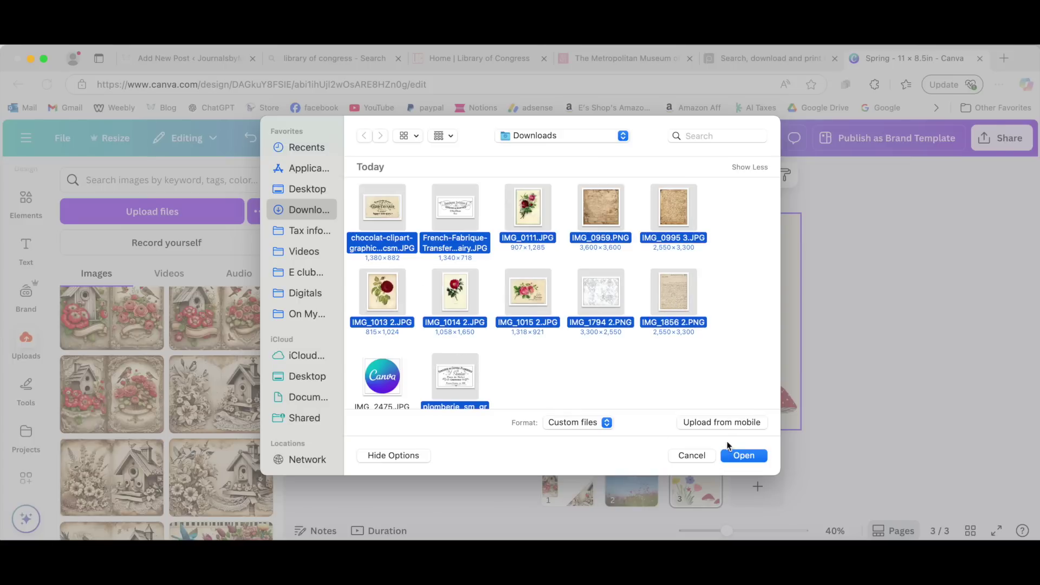
{"action": "left_click", "coordinate": [743, 456]}
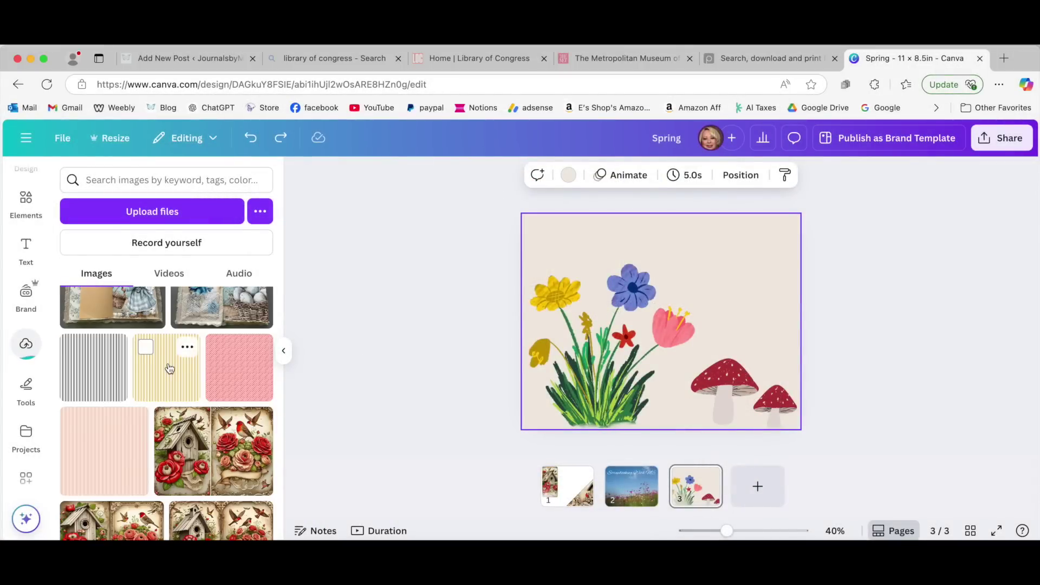
Add the uploaded handwritten letter to page 3 and size it to about 5.88 x 7.61 in over the page's left half
{"action": "scroll", "coordinate": [173, 362], "scroll_direction": "down", "scroll_amount": 10}
{"action": "scroll", "coordinate": [168, 367], "scroll_direction": "up", "scroll_amount": 10}
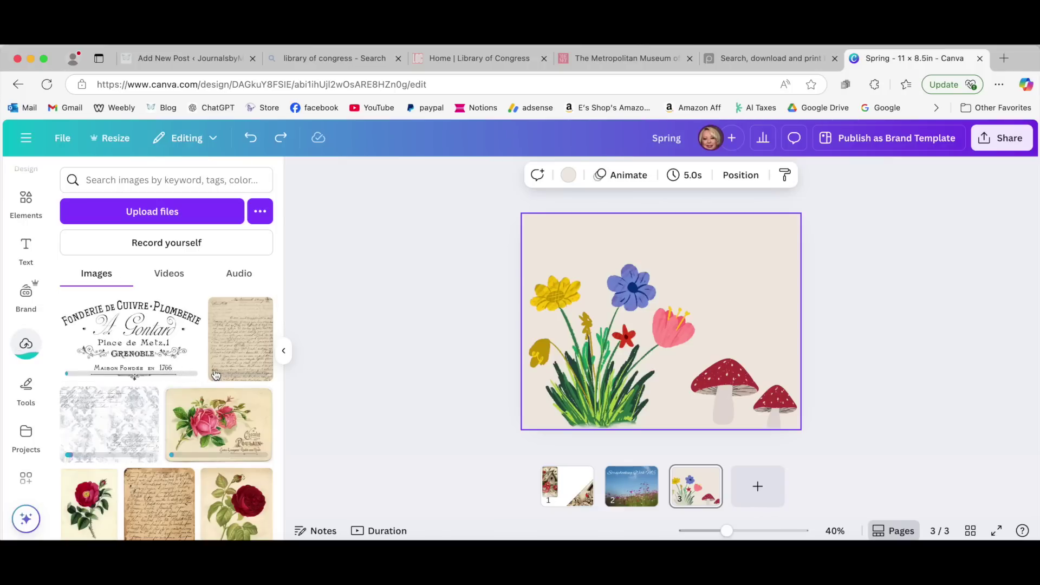
{"action": "left_click", "coordinate": [237, 344]}
{"action": "left_click_drag", "start_coordinate": [674, 277], "coordinate": [581, 247]}
{"action": "left_click_drag", "start_coordinate": [648, 367], "coordinate": [678, 416]}
{"action": "left_click_drag", "start_coordinate": [603, 350], "coordinate": [600, 360]}
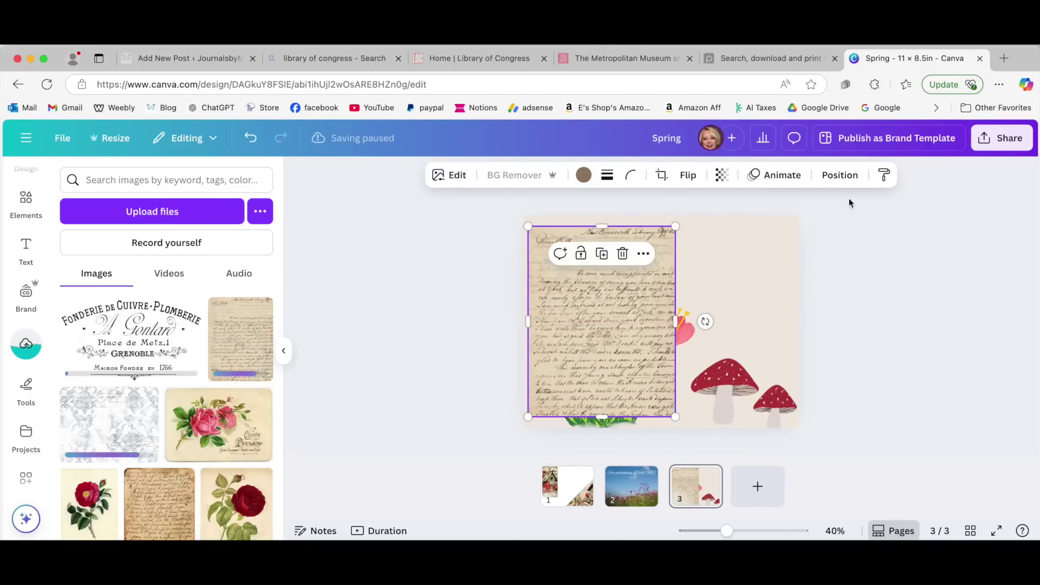
Send the handwritten letter image backward so it sits behind the flowers
{"action": "left_click", "coordinate": [844, 177]}
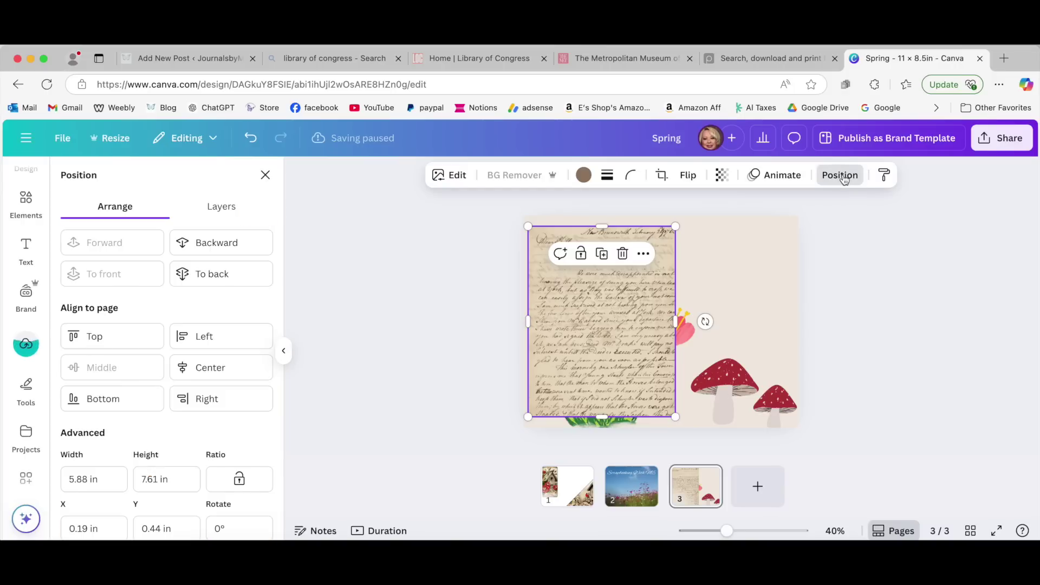
{"action": "left_click", "coordinate": [212, 244]}
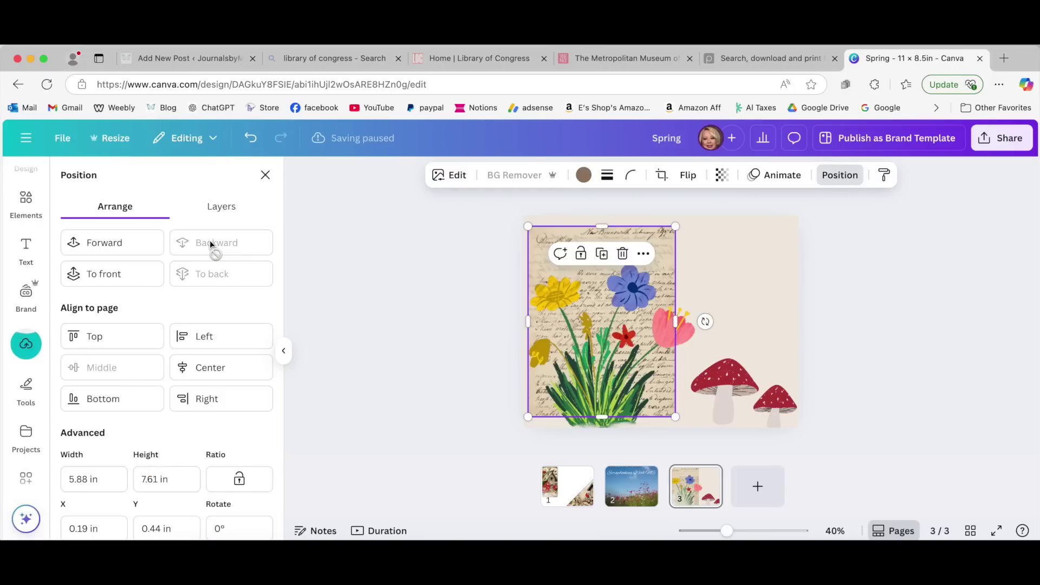
{"action": "left_click", "coordinate": [860, 311]}
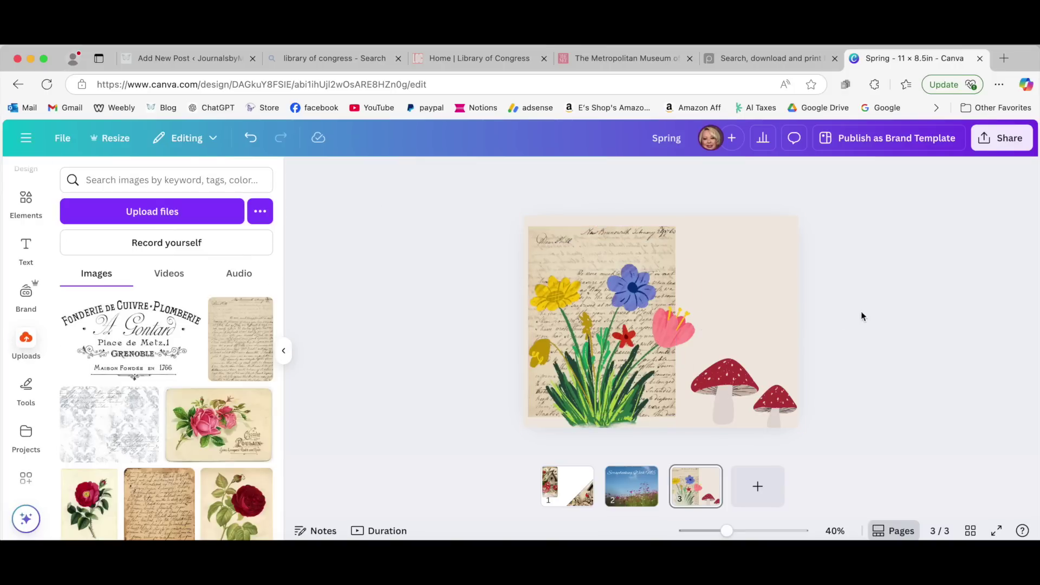
Set the handwritten letter image's transparency to 55
{"action": "left_click", "coordinate": [590, 252]}
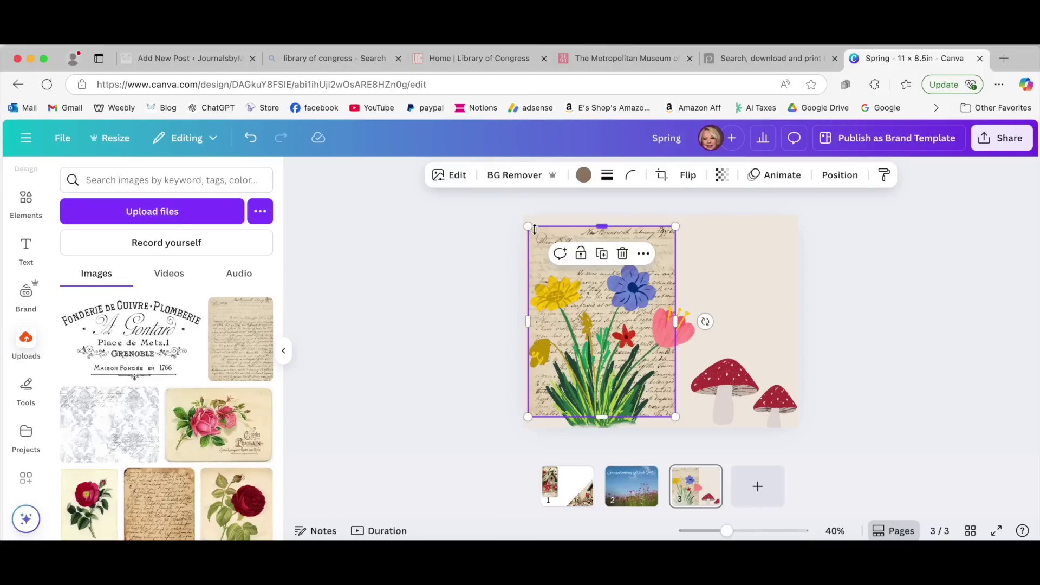
{"action": "left_click", "coordinate": [722, 175]}
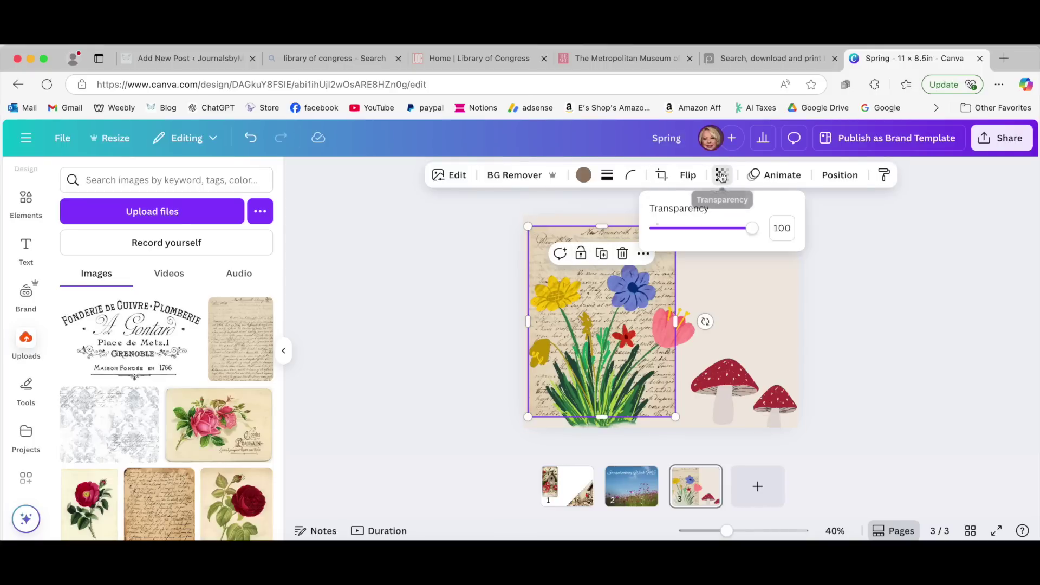
{"action": "left_click_drag", "start_coordinate": [753, 230], "coordinate": [710, 231]}
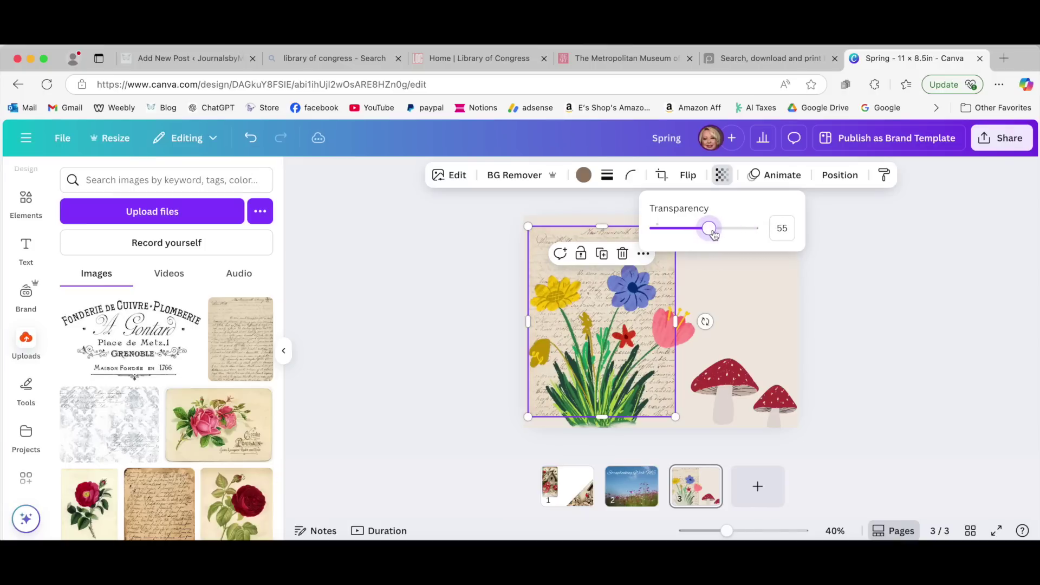
{"action": "left_click", "coordinate": [861, 297]}
{"action": "left_click", "coordinate": [839, 304]}
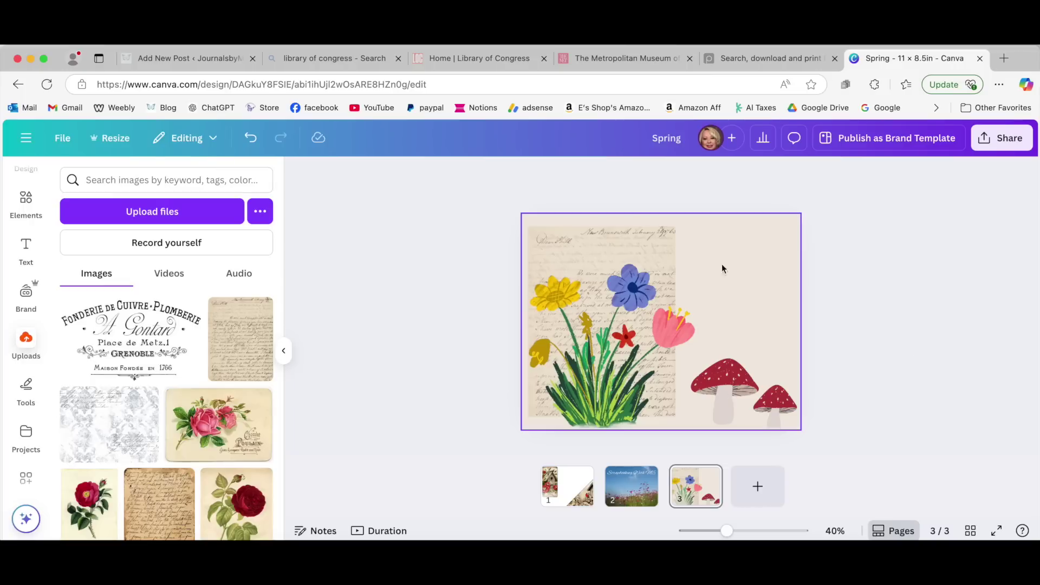
Extend the handwritten letter image down to the lower edge of page 3
{"action": "left_click", "coordinate": [648, 255]}
{"action": "left_click_drag", "start_coordinate": [666, 246], "coordinate": [665, 252]}
{"action": "left_click_drag", "start_coordinate": [600, 237], "coordinate": [604, 225]}
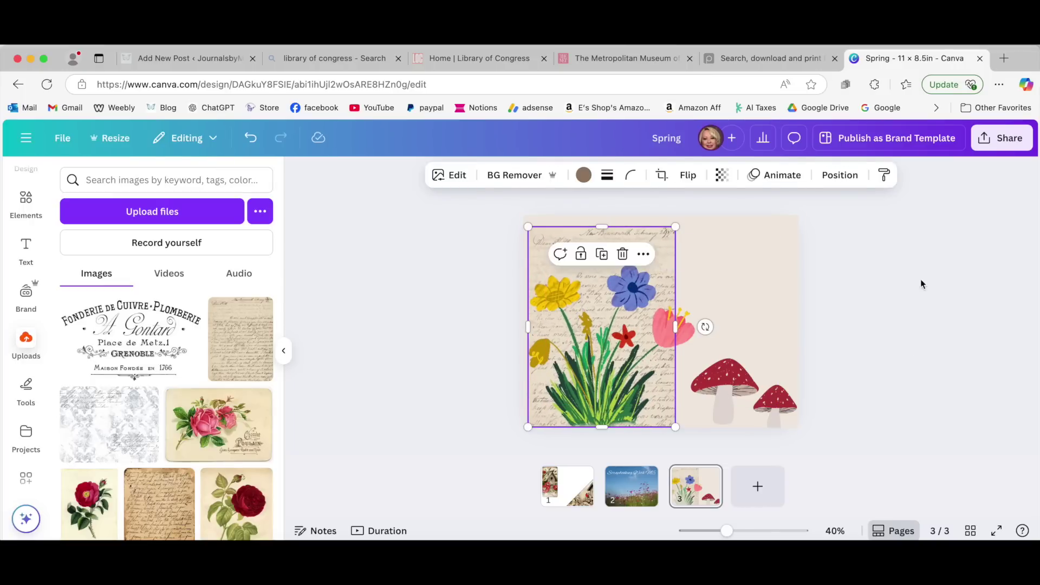
{"action": "left_click", "coordinate": [914, 291]}
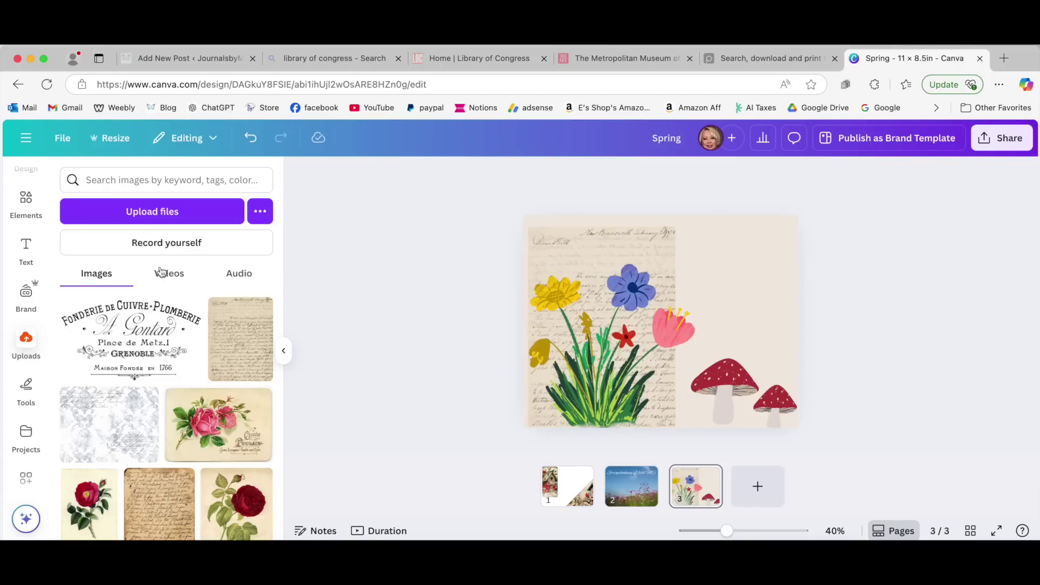
{"action": "scroll", "coordinate": [138, 312], "scroll_direction": "down", "scroll_amount": 1}
{"action": "left_click", "coordinate": [133, 319]}
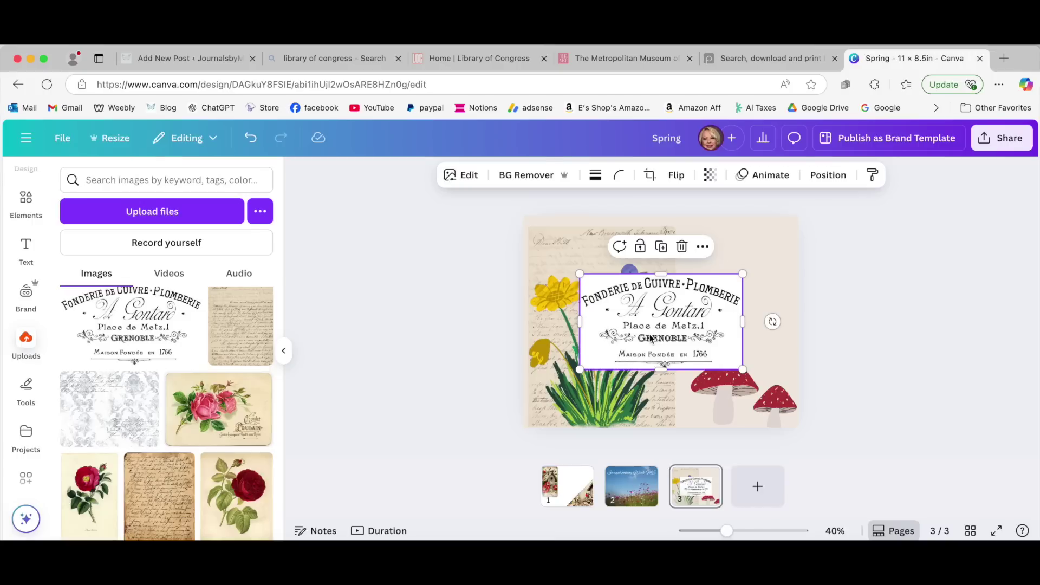
{"action": "scroll", "coordinate": [157, 359], "scroll_direction": "down", "scroll_amount": 6}
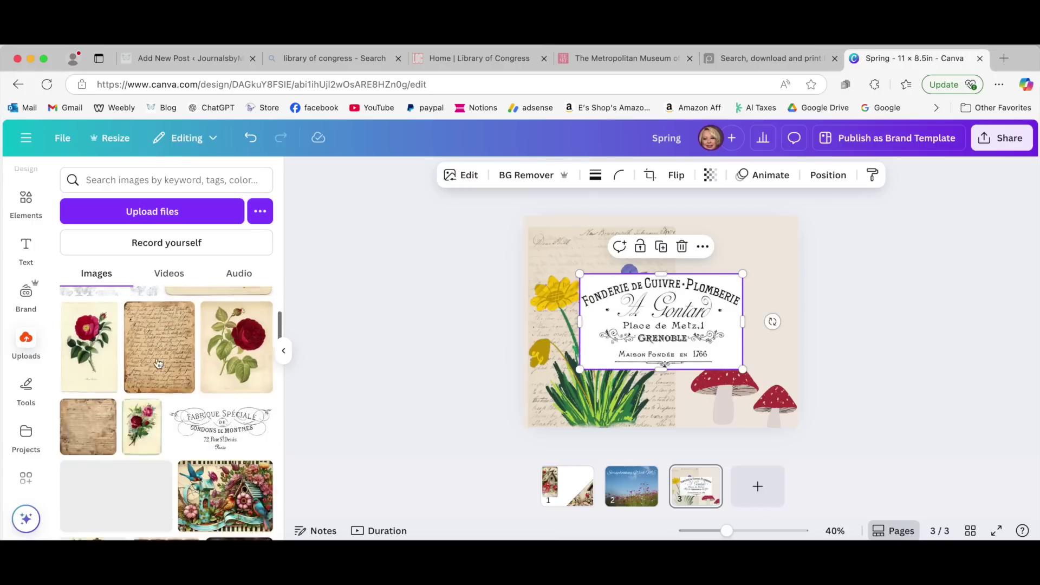
{"action": "scroll", "coordinate": [157, 358], "scroll_direction": "up", "scroll_amount": 2}
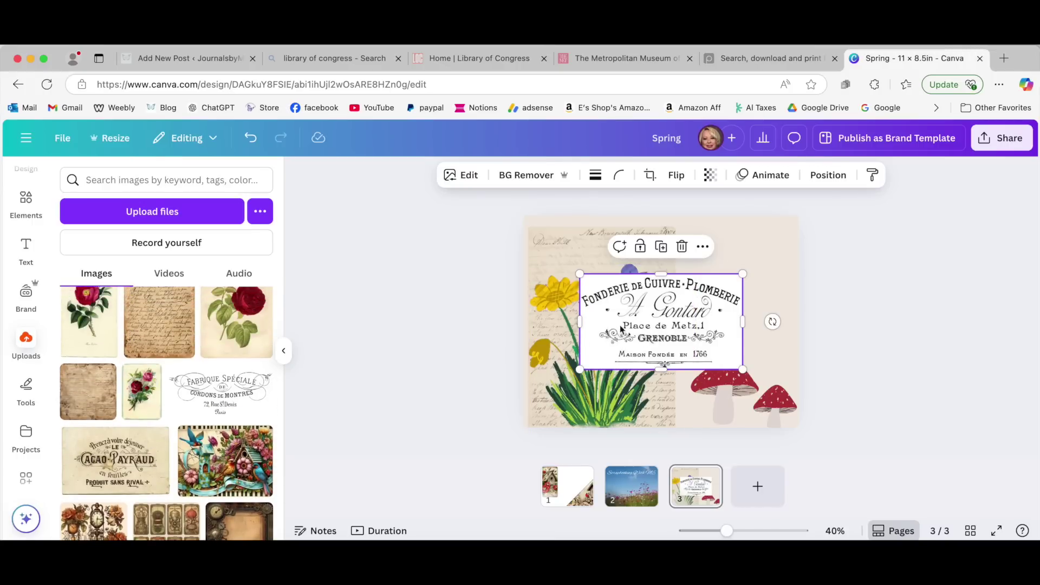
{"action": "left_click", "coordinate": [682, 247]}
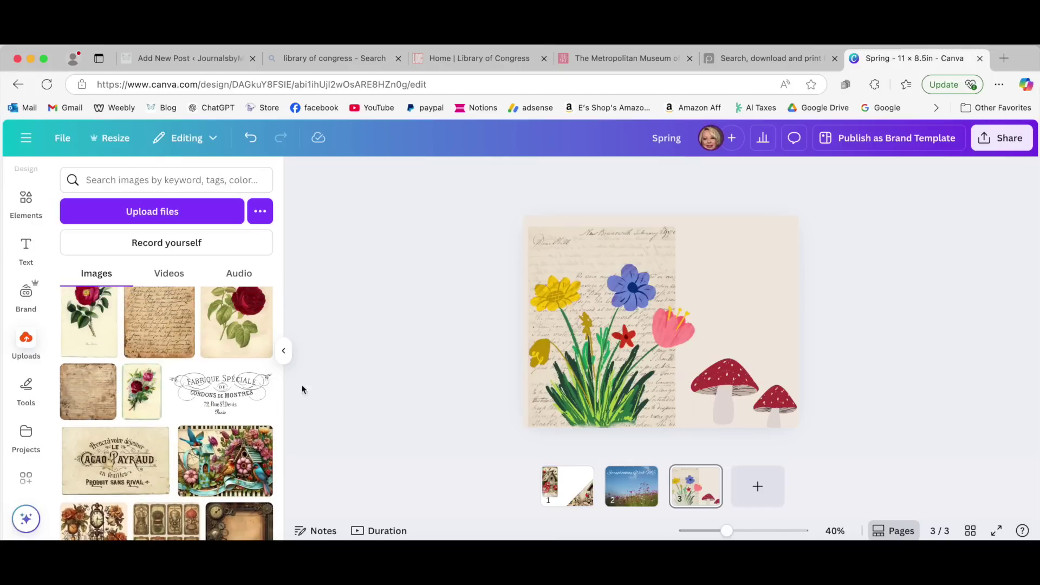
Add the uploaded "Fabrique Spéciale" label to page 3 and remove its white background
{"action": "left_click", "coordinate": [220, 393]}
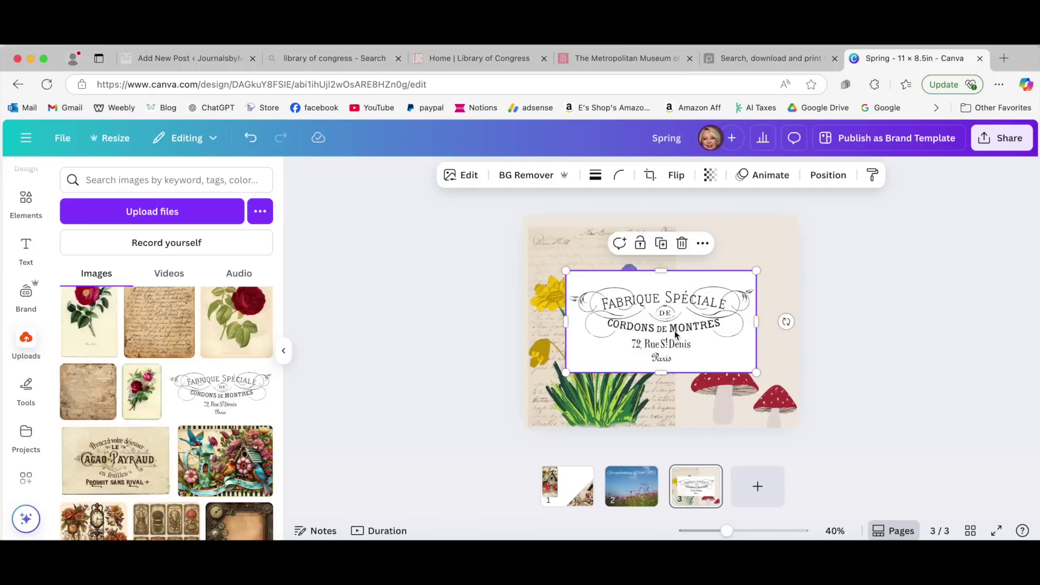
{"action": "left_click", "coordinate": [532, 177]}
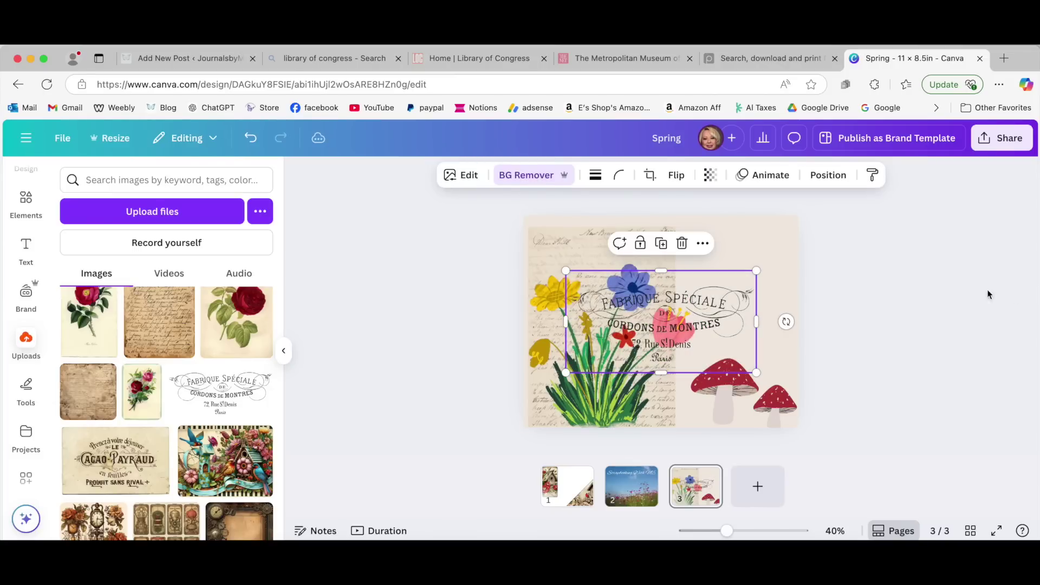
Shrink the "Fabrique Spéciale" label and place it in page 3's upper-right area
{"action": "left_click_drag", "start_coordinate": [697, 324], "coordinate": [749, 288]}
{"action": "left_click_drag", "start_coordinate": [808, 337], "coordinate": [754, 298]}
{"action": "left_click_drag", "start_coordinate": [690, 267], "coordinate": [735, 275]}
{"action": "left_click", "coordinate": [914, 328]}
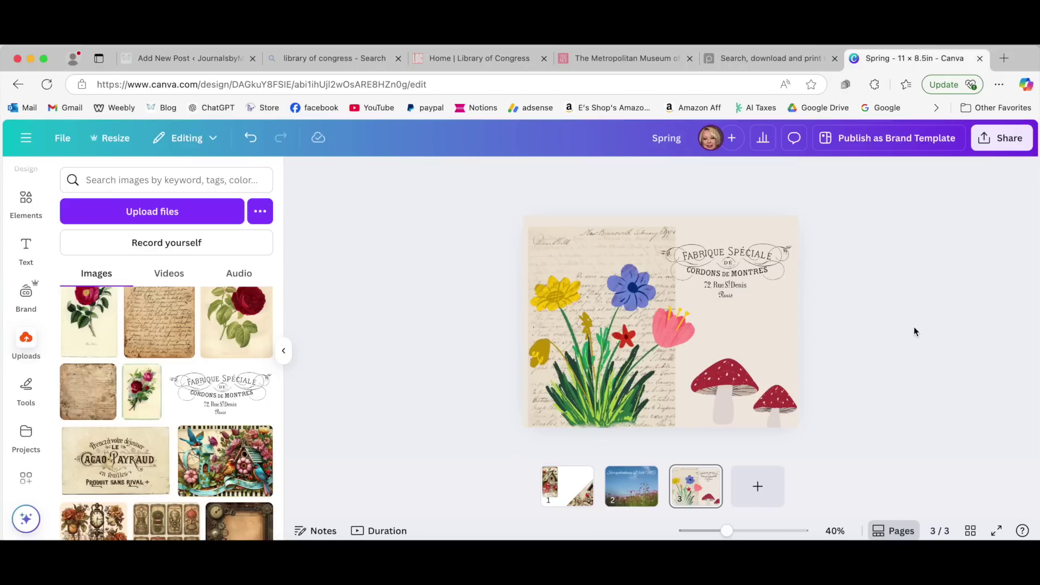
Delete the red spotted mushrooms graphic from page 3
{"action": "scroll", "coordinate": [167, 385], "scroll_direction": "up", "scroll_amount": 3}
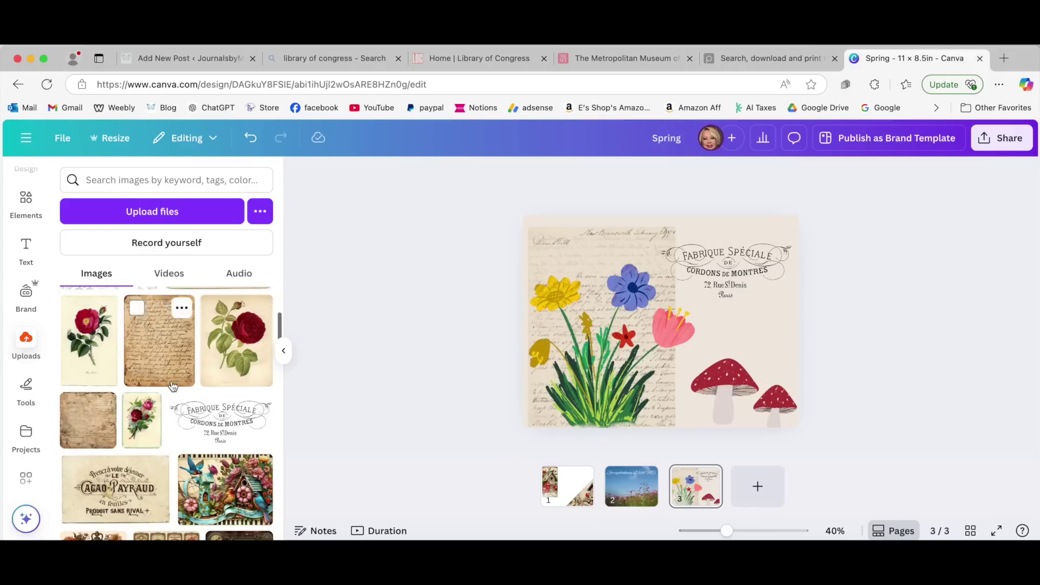
{"action": "scroll", "coordinate": [164, 381], "scroll_direction": "down", "scroll_amount": 1}
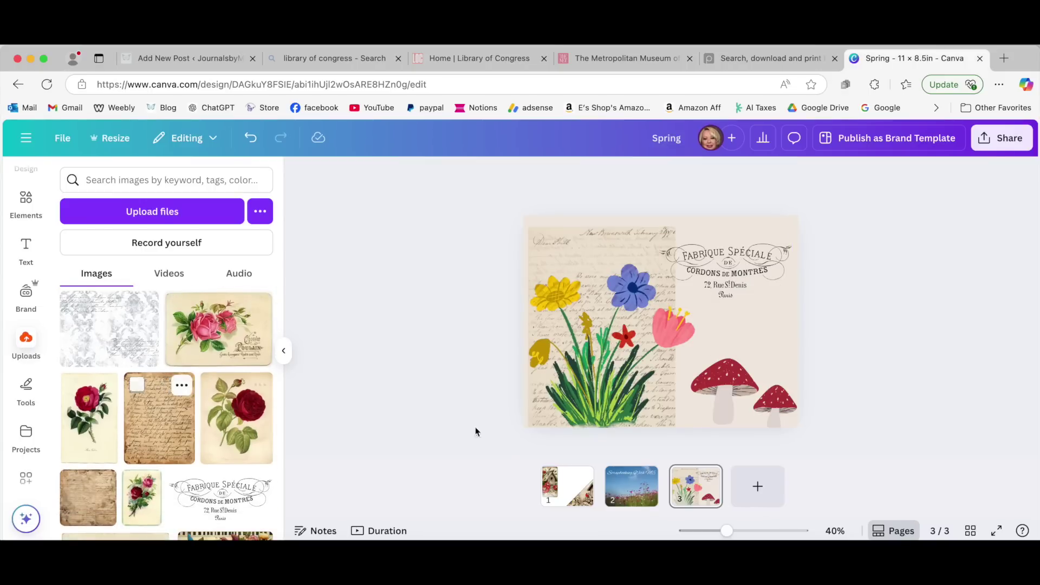
{"action": "left_click", "coordinate": [718, 396]}
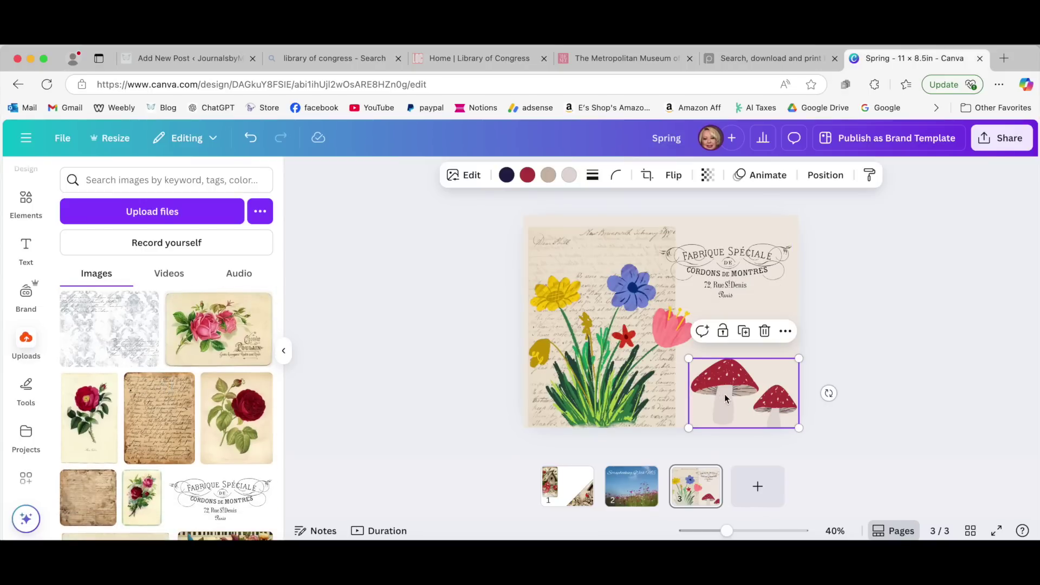
{"action": "left_click", "coordinate": [764, 330]}
Add the uploaded pink roses "Chocolat Poulain" card at about 5.15 x 3.6 in in page 3's lower-right corner
{"action": "left_click", "coordinate": [218, 329]}
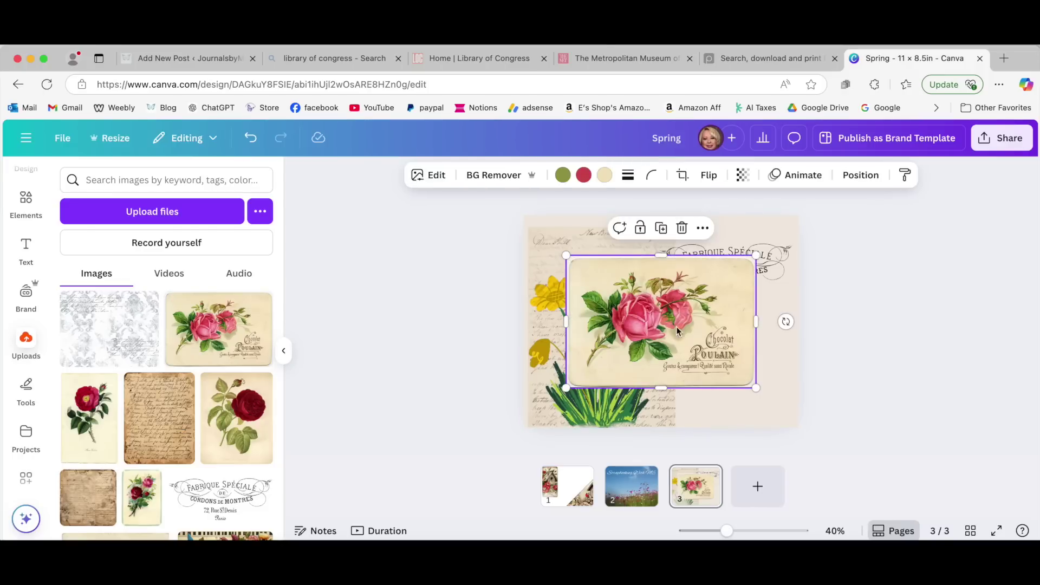
{"action": "left_click_drag", "start_coordinate": [666, 329], "coordinate": [709, 367]}
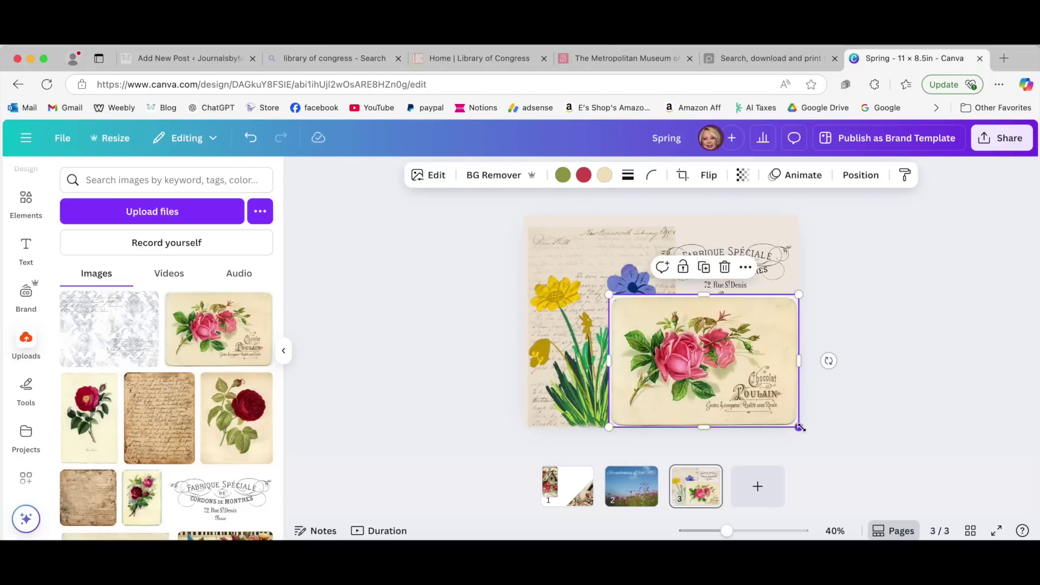
{"action": "left_click_drag", "start_coordinate": [797, 429], "coordinate": [738, 384]}
{"action": "left_click_drag", "start_coordinate": [687, 342], "coordinate": [740, 379]}
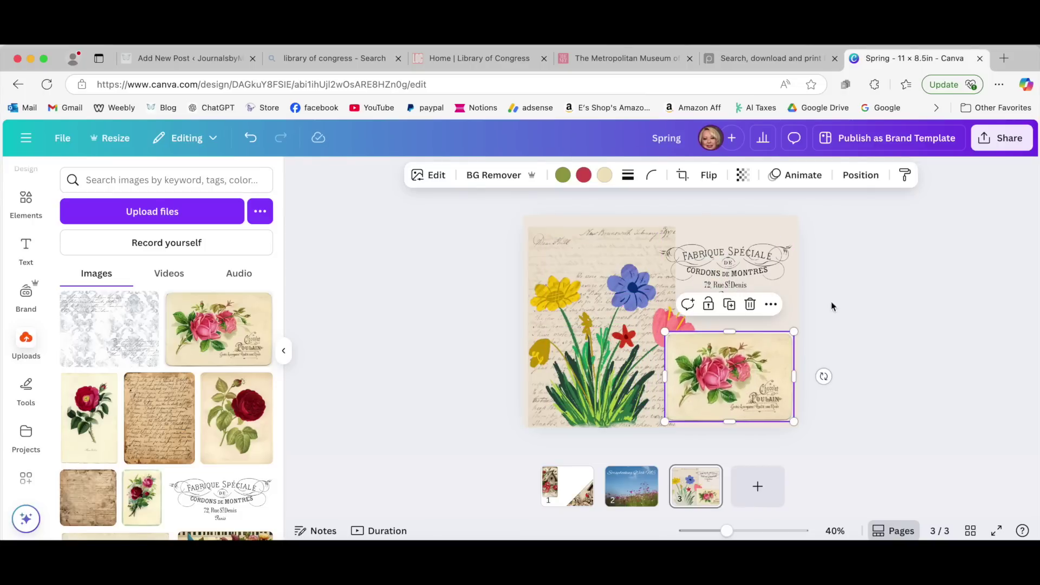
Send the pink roses card backward so it sits behind the pink flower
{"action": "left_click", "coordinate": [871, 176]}
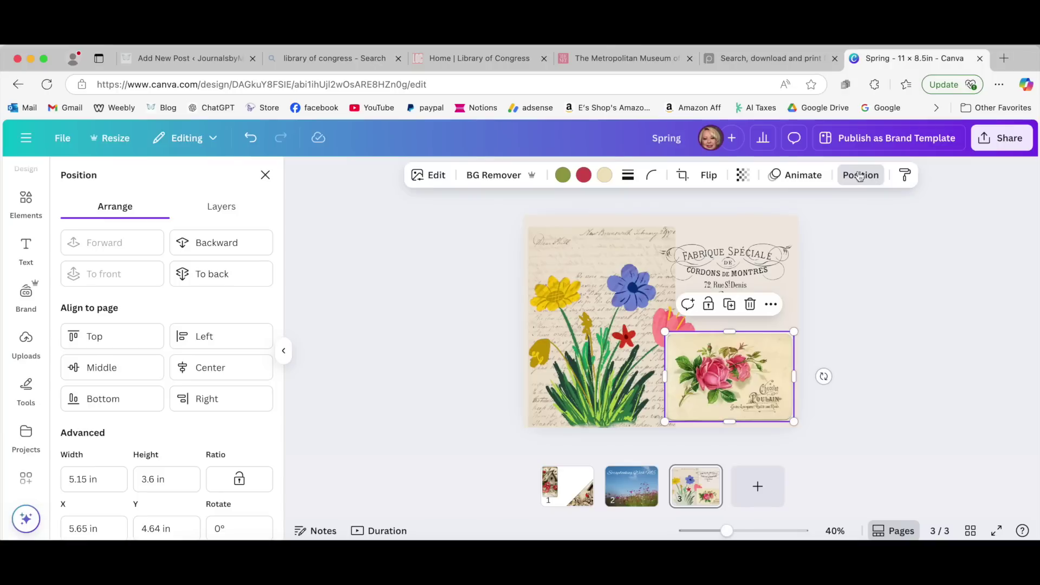
{"action": "left_click", "coordinate": [216, 244]}
{"action": "left_click", "coordinate": [874, 326]}
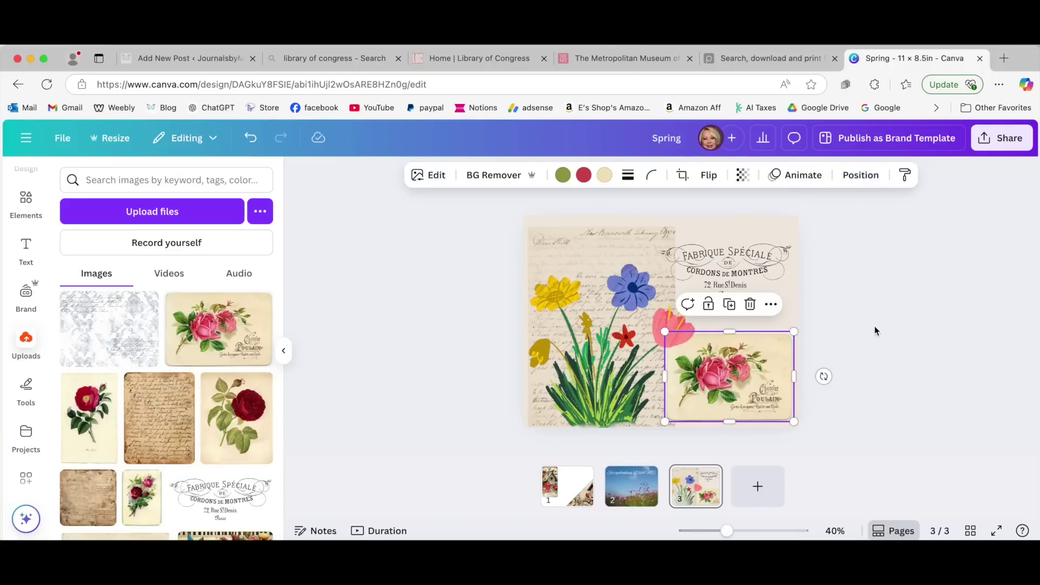
Move the pink roses card slightly up and right, against page 3's right edge
{"action": "left_click_drag", "start_coordinate": [734, 376], "coordinate": [738, 370]}
{"action": "left_click", "coordinate": [866, 350]}
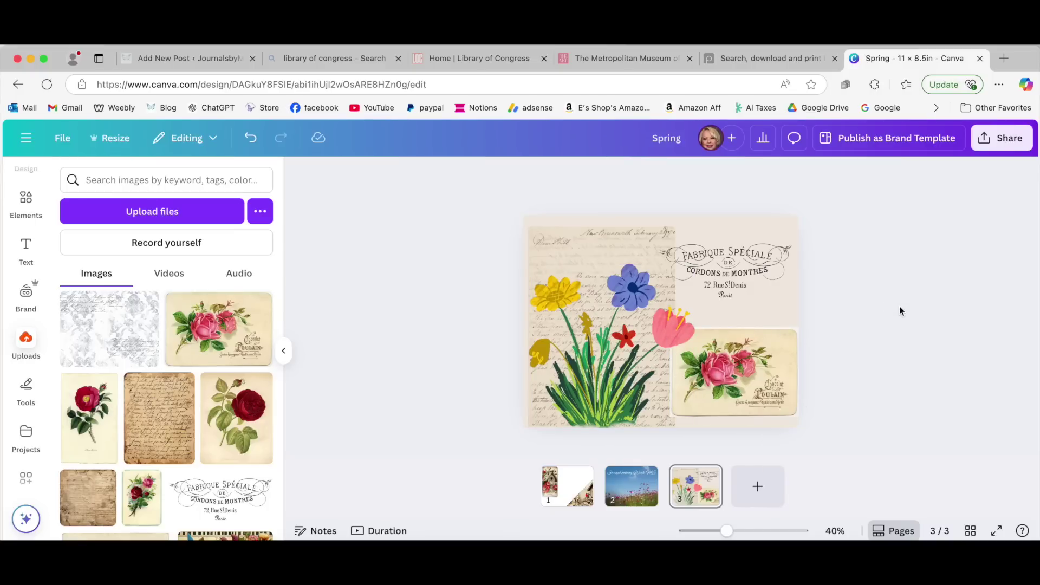
{"action": "left_click", "coordinate": [780, 351]}
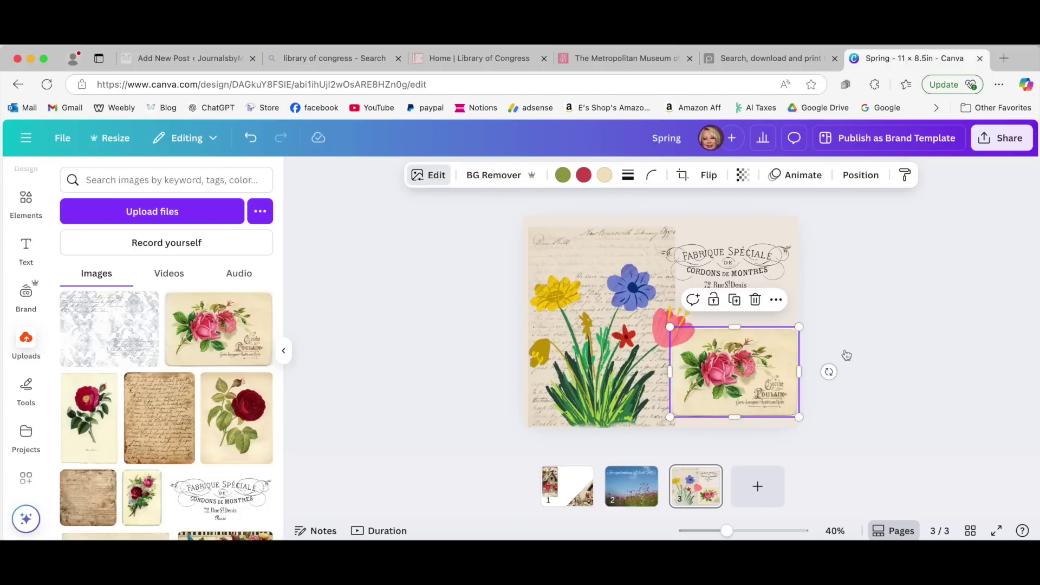
{"action": "left_click", "coordinate": [871, 329]}
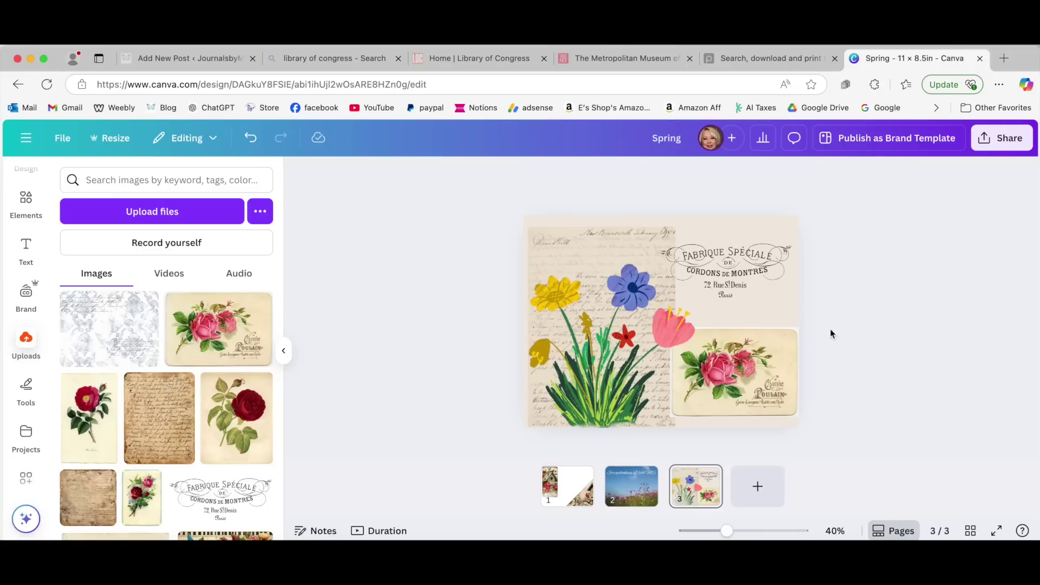
Recolor the pink roses card's beige tone with the darkest brown photo color taken from the handwritten letter
{"action": "left_click", "coordinate": [797, 333]}
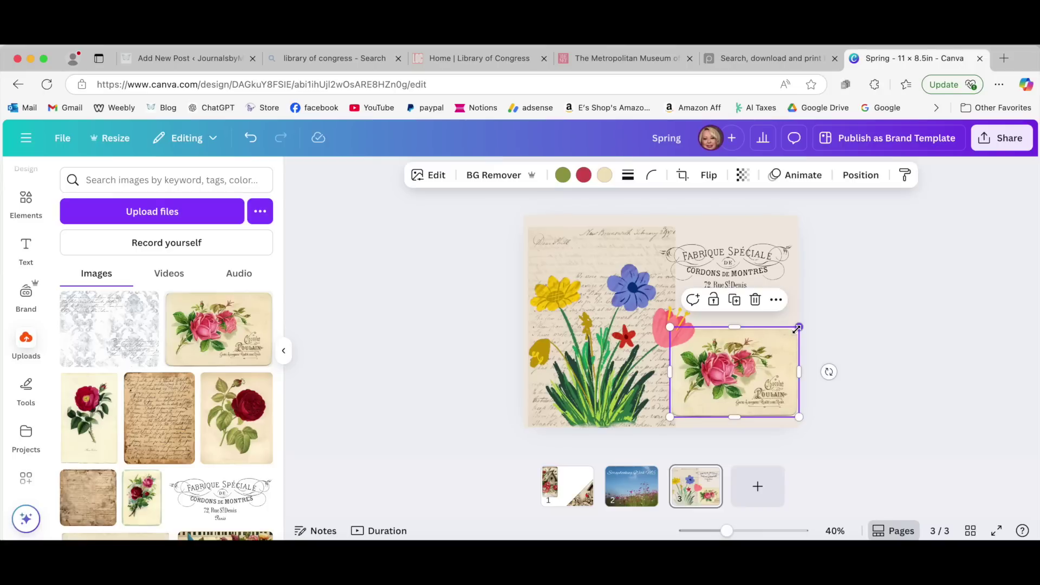
{"action": "left_click", "coordinate": [605, 177]}
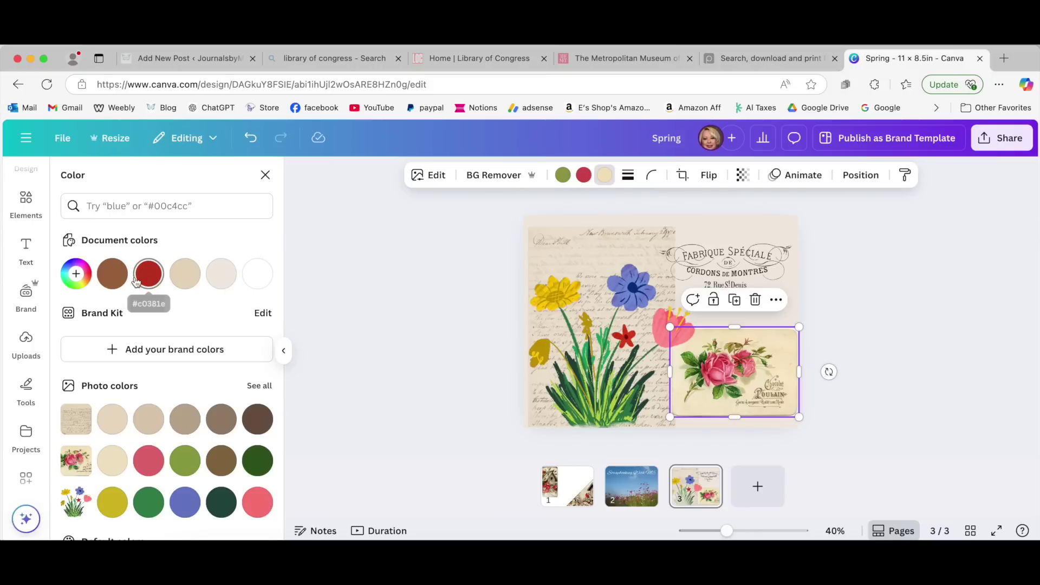
{"action": "left_click", "coordinate": [888, 397]}
{"action": "left_click", "coordinate": [769, 333]}
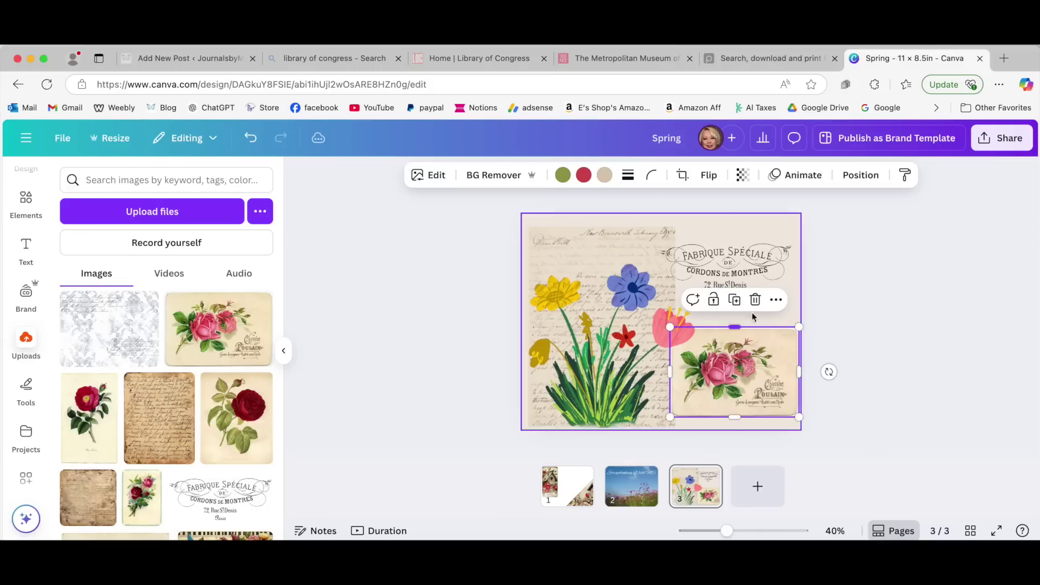
{"action": "left_click", "coordinate": [604, 175]}
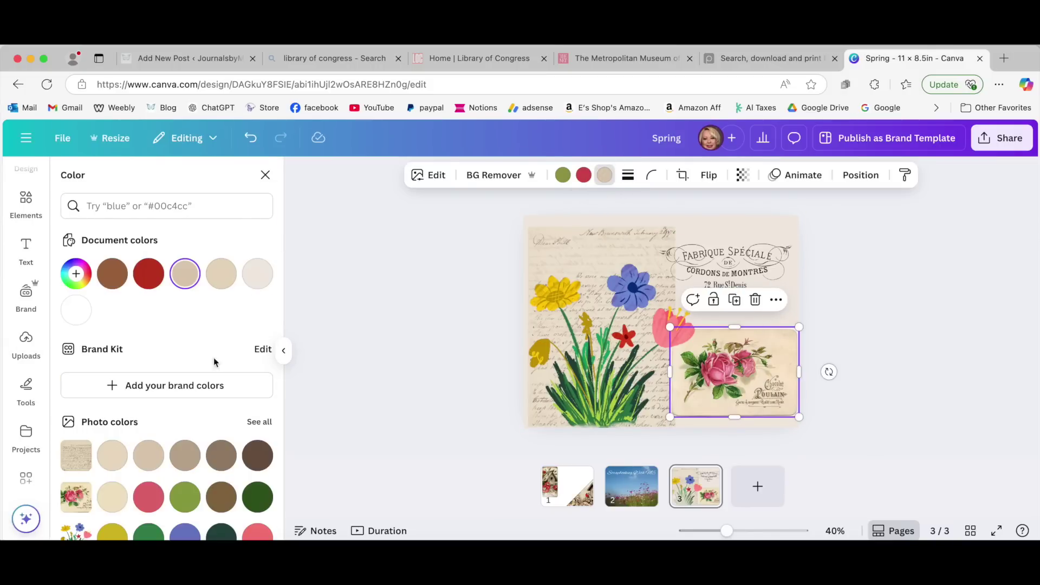
{"action": "left_click", "coordinate": [260, 455]}
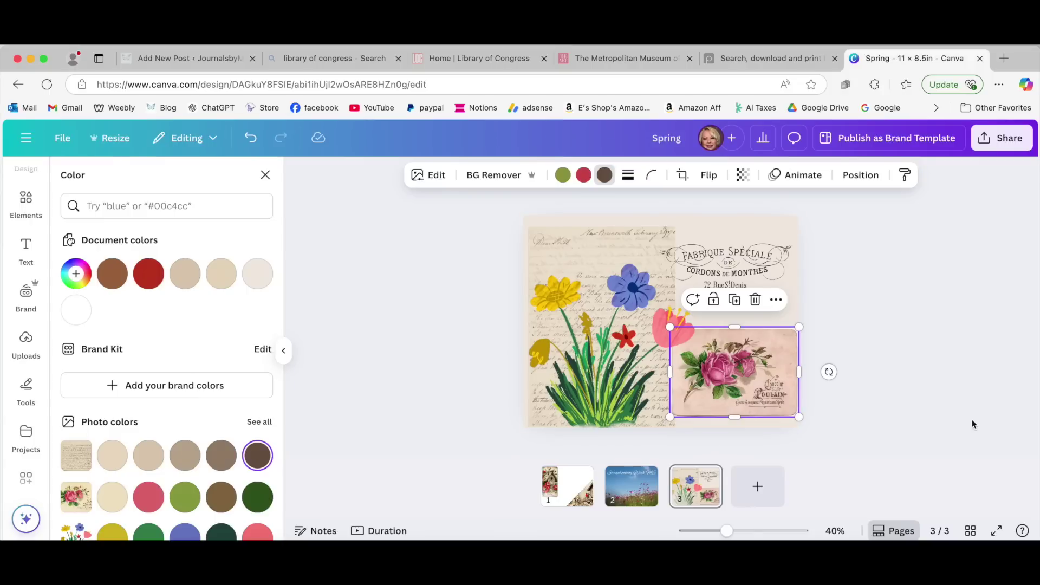
{"action": "key", "text": "Escape"}
{"action": "key", "text": "Escape"}
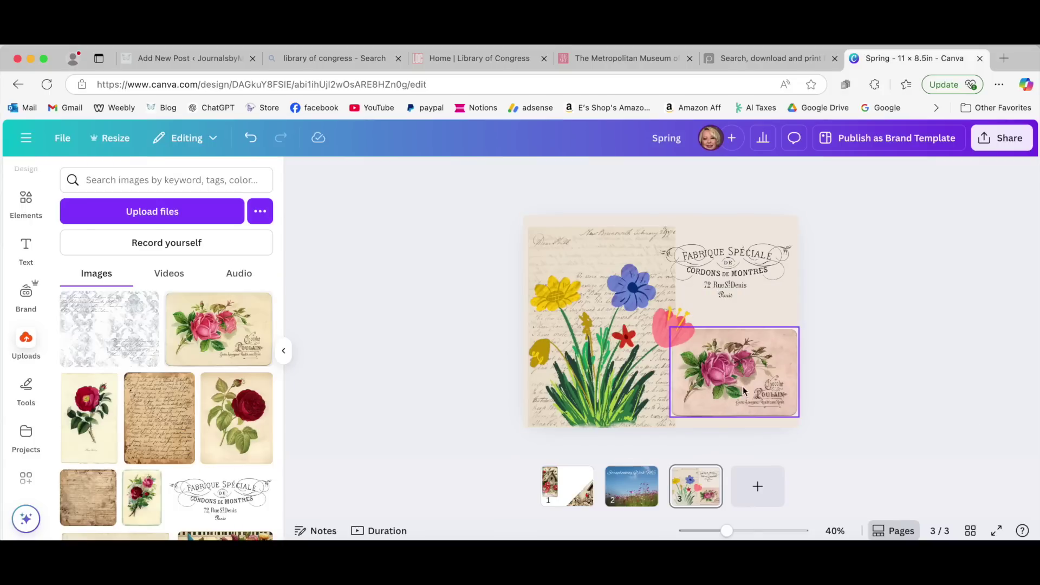
Crop the pink roses card's top, right and left edges to about 4.72 x 3.44 in, trimming its rounded border
{"action": "left_click", "coordinate": [723, 391]}
{"action": "left_click_drag", "start_coordinate": [723, 391], "coordinate": [723, 388]}
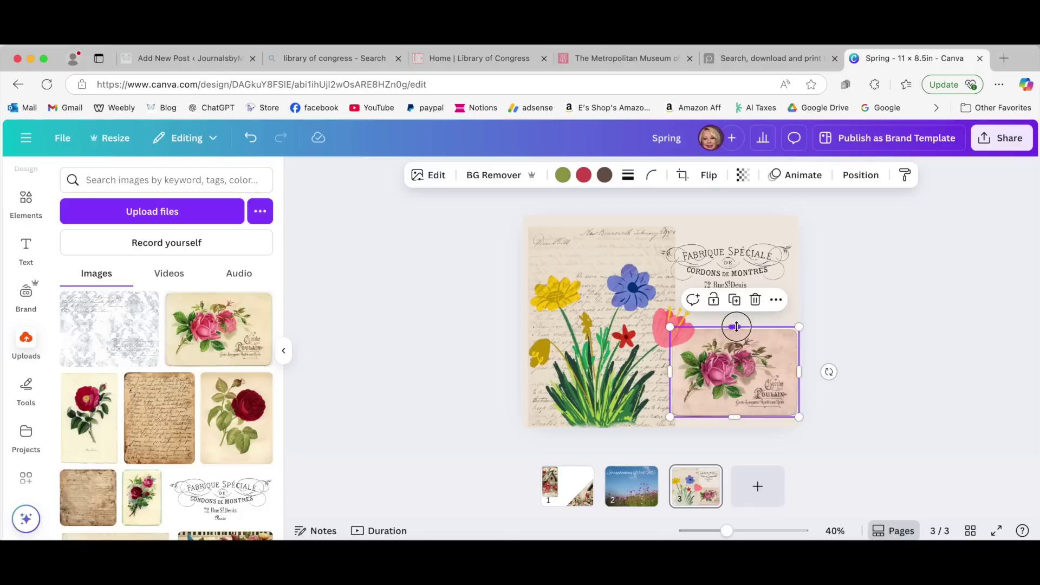
{"action": "left_click_drag", "start_coordinate": [736, 326], "coordinate": [735, 327]}
{"action": "left_click_drag", "start_coordinate": [735, 327], "coordinate": [734, 330]}
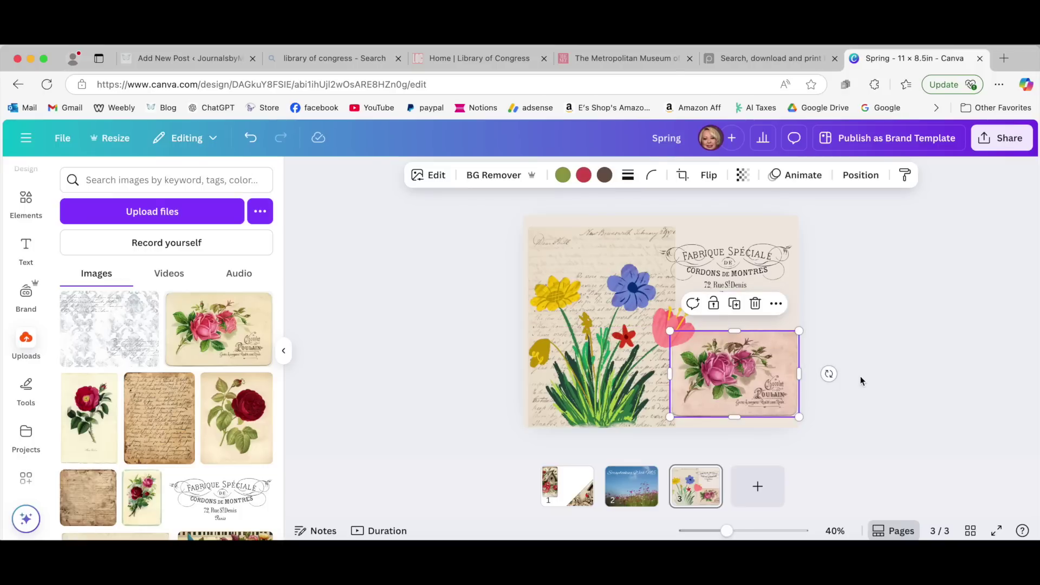
{"action": "left_click_drag", "start_coordinate": [800, 374], "coordinate": [800, 374]}
{"action": "left_click_drag", "start_coordinate": [800, 373], "coordinate": [795, 372]}
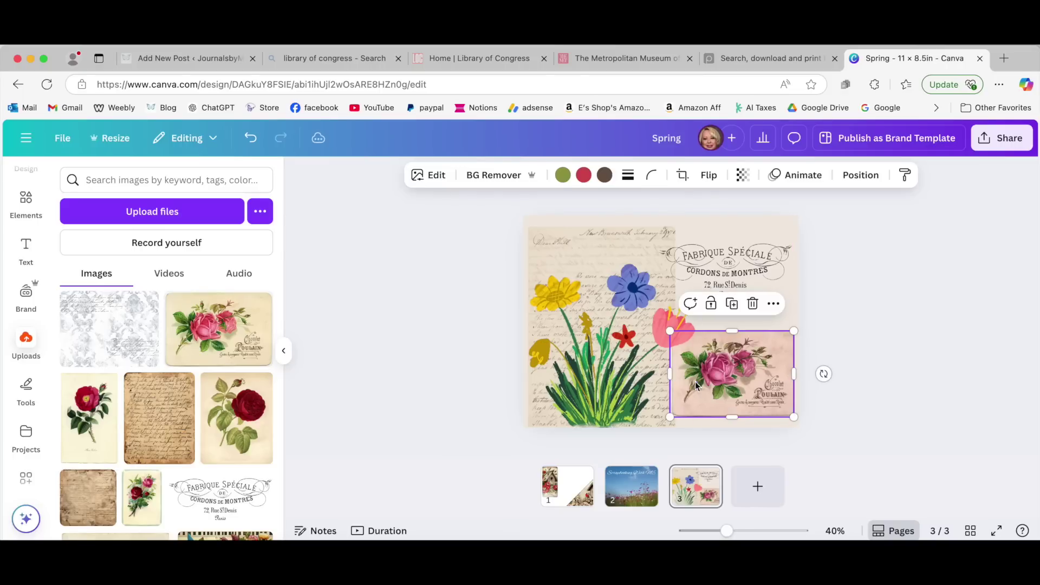
{"action": "left_click_drag", "start_coordinate": [670, 374], "coordinate": [676, 374]}
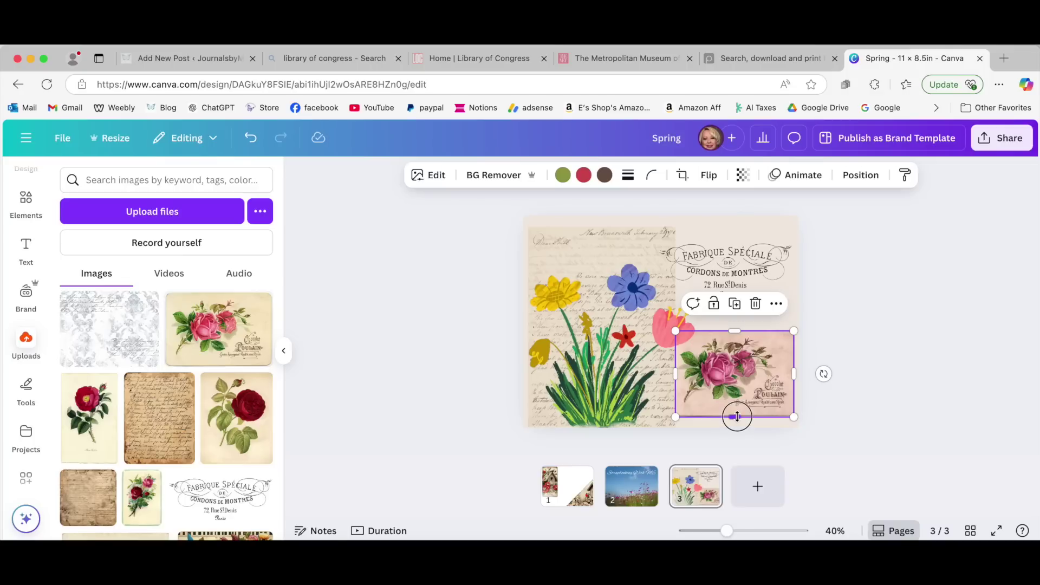
{"action": "left_click", "coordinate": [866, 407]}
Shift the pink roses card left to overlap the handwritten letter's edge and send it backward behind the letter
{"action": "left_click_drag", "start_coordinate": [747, 389], "coordinate": [746, 393]}
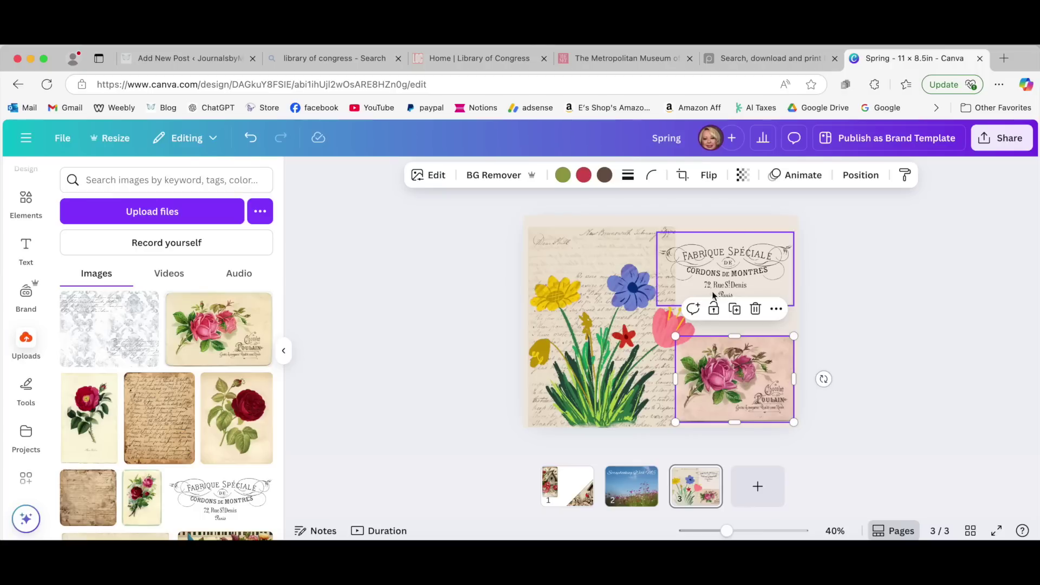
{"action": "mouse_move", "coordinate": [824, 379]}
{"action": "left_mouse_down"}
{"action": "mouse_move", "coordinate": [827, 408]}
{"action": "mouse_move", "coordinate": [804, 350]}
{"action": "mouse_move", "coordinate": [819, 378]}
{"action": "left_mouse_up"}
{"action": "left_click_drag", "start_coordinate": [741, 376], "coordinate": [732, 368]}
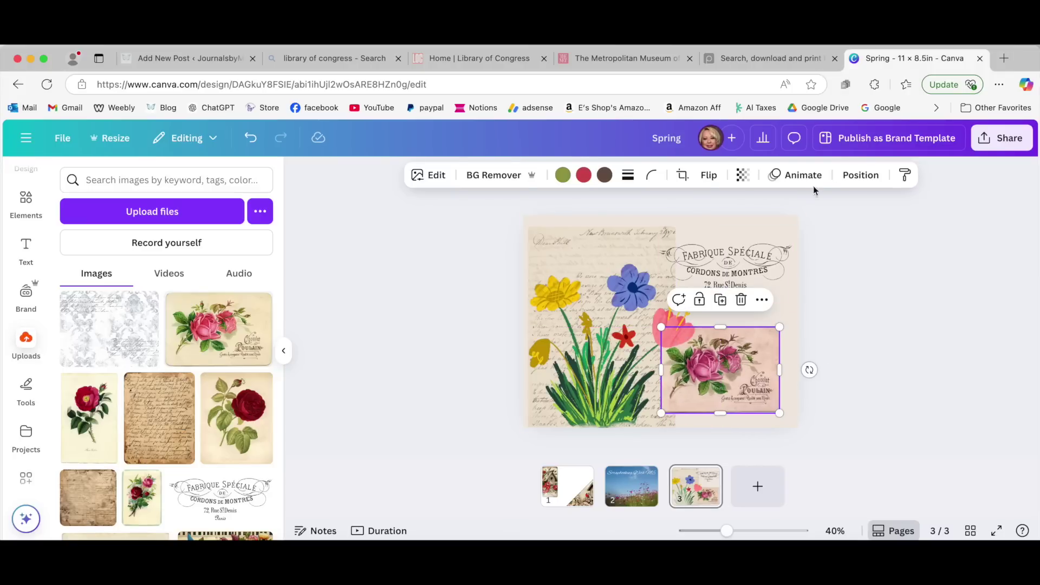
{"action": "left_click", "coordinate": [865, 177]}
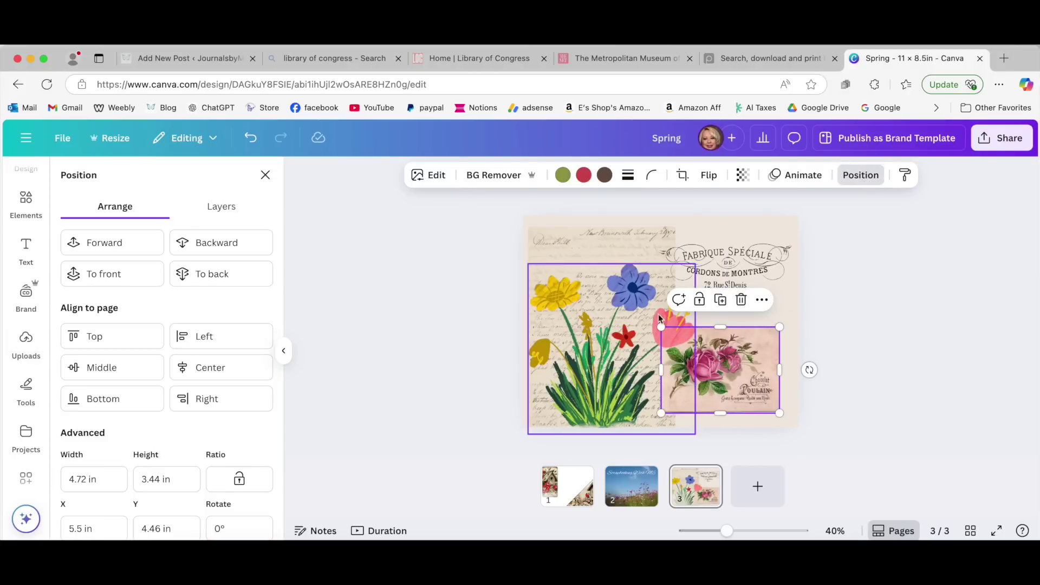
{"action": "left_click", "coordinate": [232, 248]}
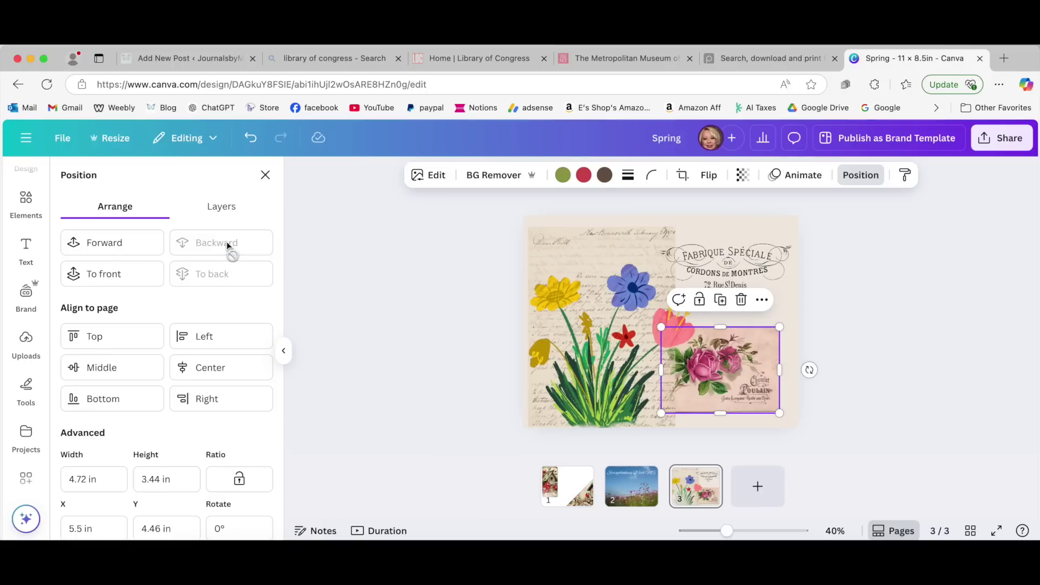
{"action": "left_click", "coordinate": [851, 358]}
{"action": "left_click", "coordinate": [899, 399]}
{"action": "left_click_drag", "start_coordinate": [711, 379], "coordinate": [715, 382]}
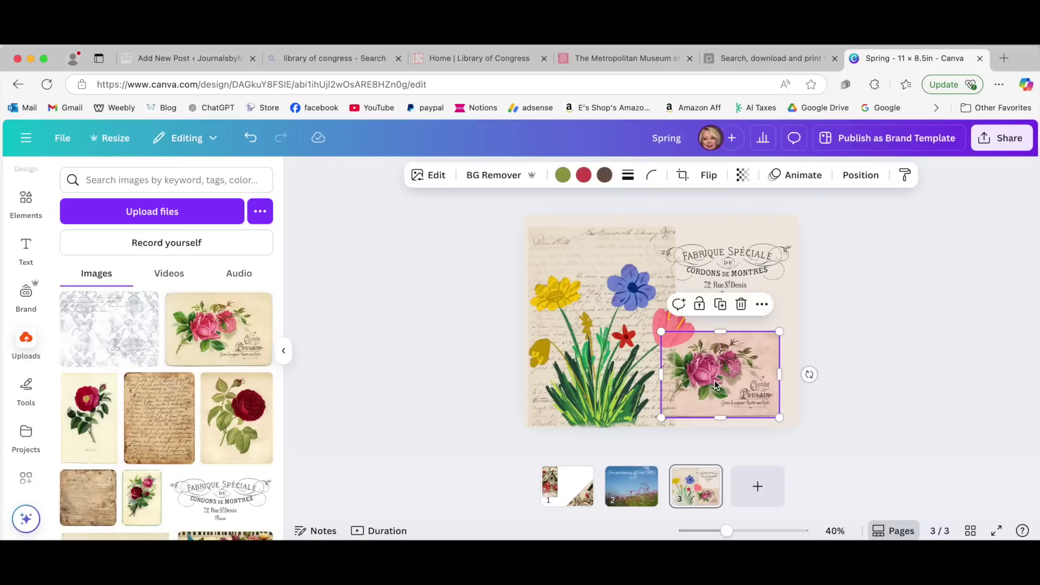
Nudge the "Fabrique Spéciale" label slightly down and left on page 3
{"action": "left_click", "coordinate": [869, 352]}
{"action": "left_click_drag", "start_coordinate": [725, 267], "coordinate": [719, 271]}
{"action": "left_click", "coordinate": [870, 325]}
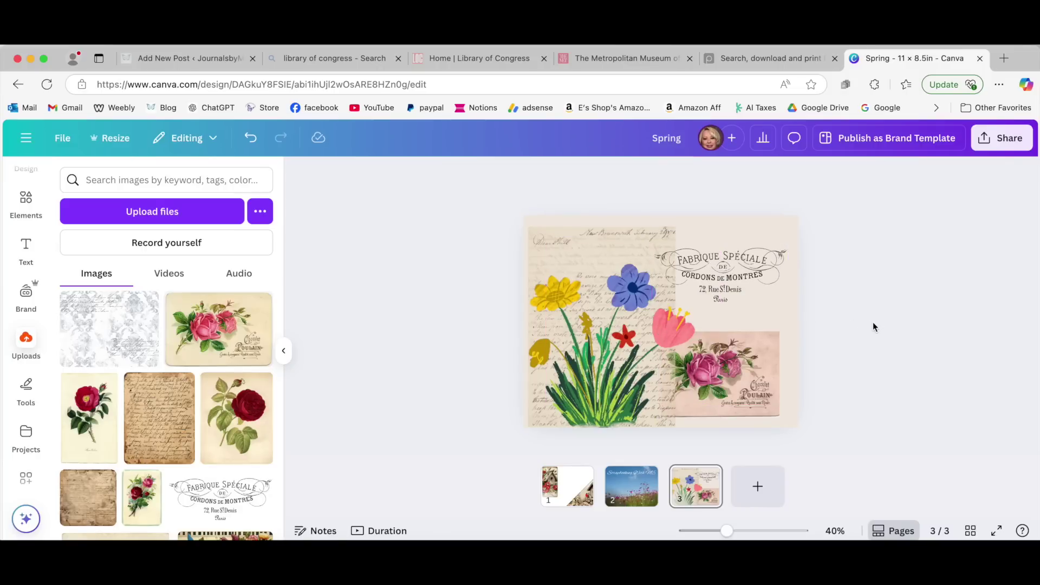
Lower the opacity of page 3's handwritten letter image so it fades into the beige background
{"action": "left_click", "coordinate": [591, 260]}
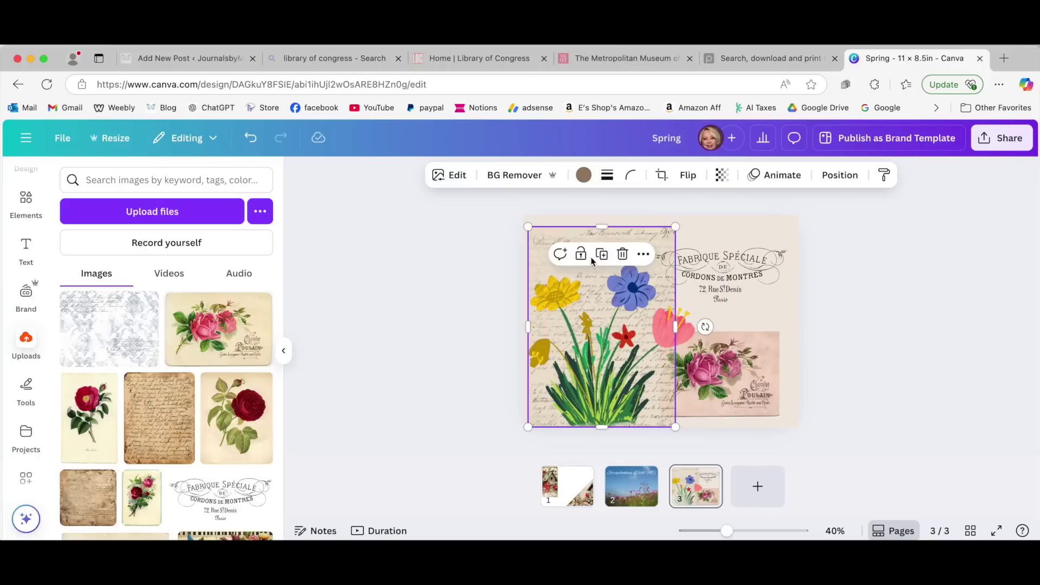
{"action": "left_click", "coordinate": [722, 174]}
{"action": "left_click_drag", "start_coordinate": [708, 228], "coordinate": [706, 229]}
{"action": "left_click", "coordinate": [842, 275]}
{"action": "left_click", "coordinate": [848, 269]}
{"action": "left_click", "coordinate": [645, 233]}
{"action": "left_click", "coordinate": [722, 174]}
{"action": "left_click_drag", "start_coordinate": [707, 228], "coordinate": [685, 228]}
{"action": "right_click", "coordinate": [879, 281]}
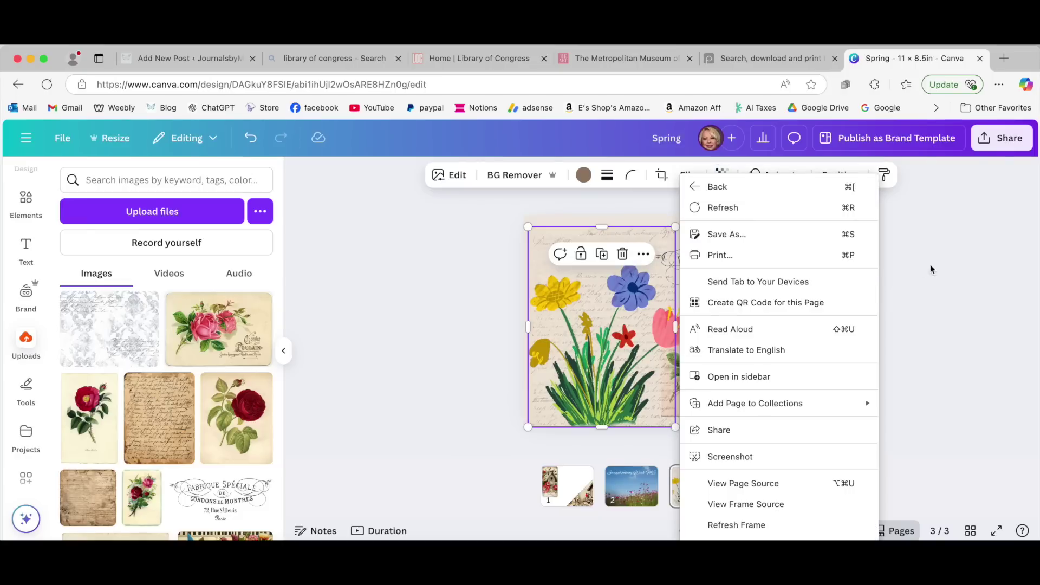
{"action": "left_click", "coordinate": [911, 265]}
{"action": "left_click", "coordinate": [837, 289]}
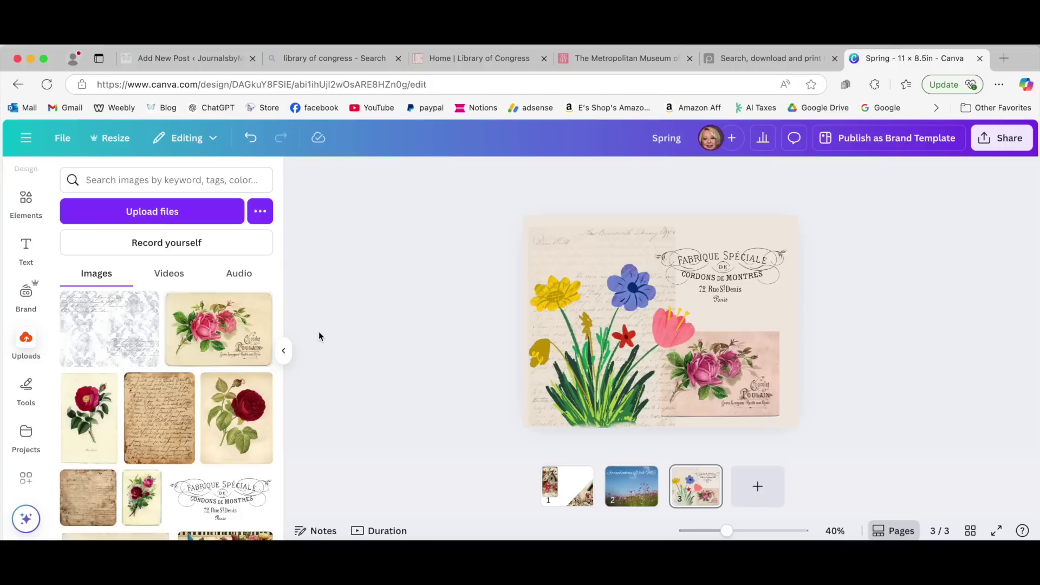
Move the "Fabrique Spéciale" label slightly up and right, above the pink roses card
{"action": "scroll", "coordinate": [203, 415], "scroll_direction": "down", "scroll_amount": 5}
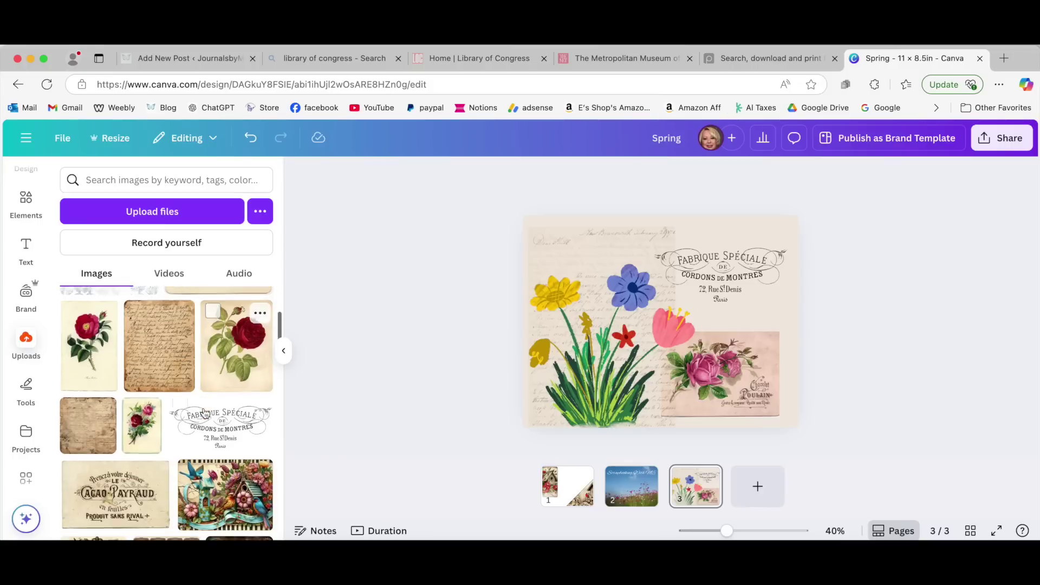
{"action": "scroll", "coordinate": [202, 414], "scroll_direction": "up", "scroll_amount": 4}
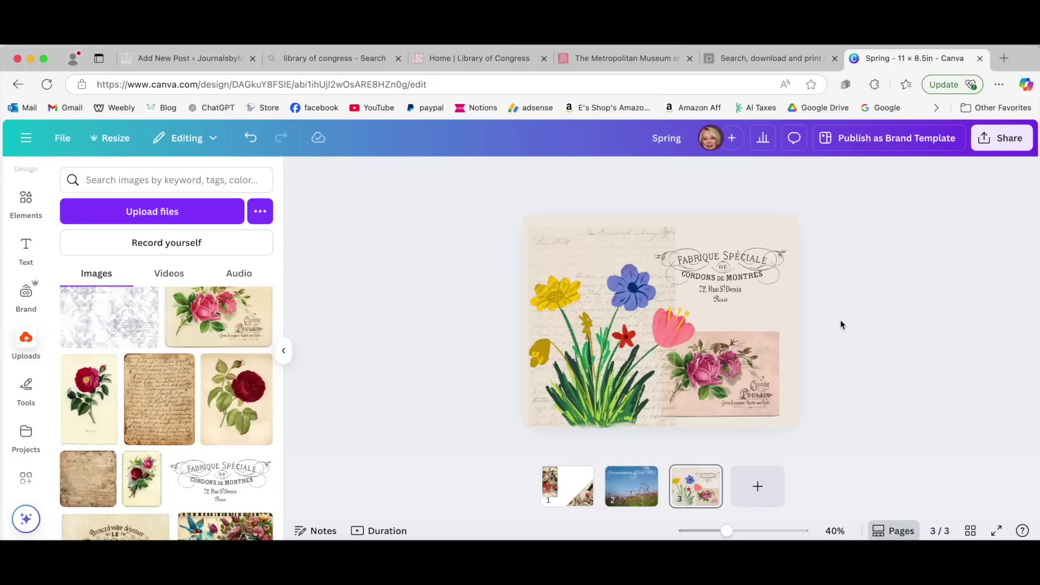
{"action": "left_click_drag", "start_coordinate": [727, 271], "coordinate": [733, 264]}
{"action": "left_click", "coordinate": [737, 320]}
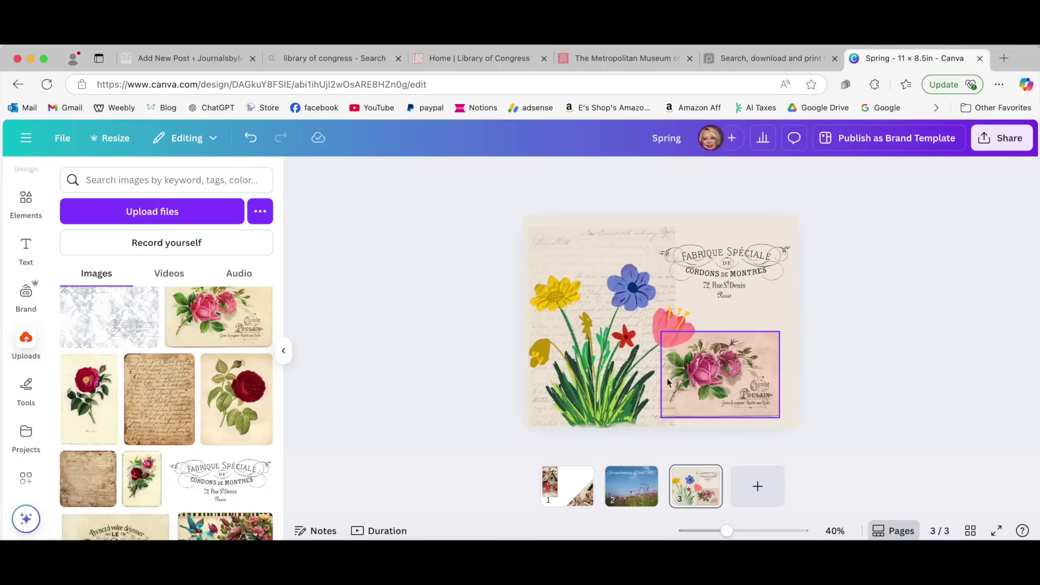
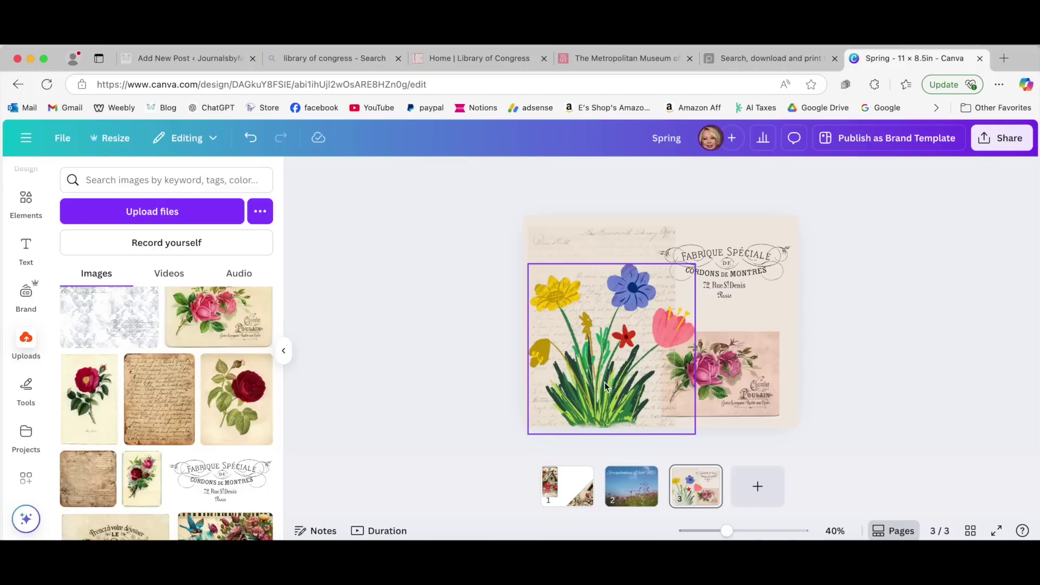
Add a new blank page after page 3
{"action": "left_click", "coordinate": [677, 447]}
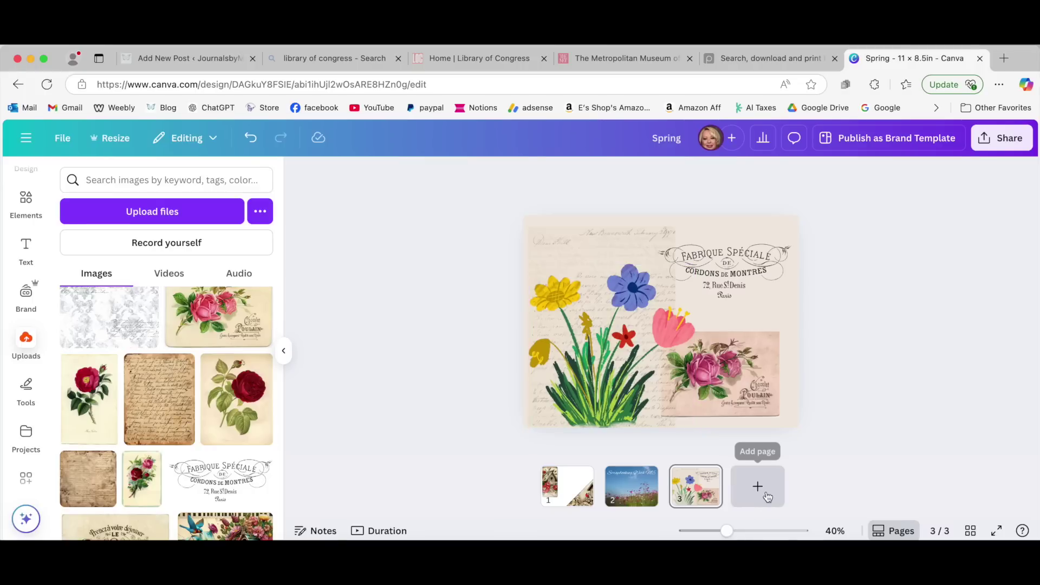
{"action": "left_click", "coordinate": [695, 253]}
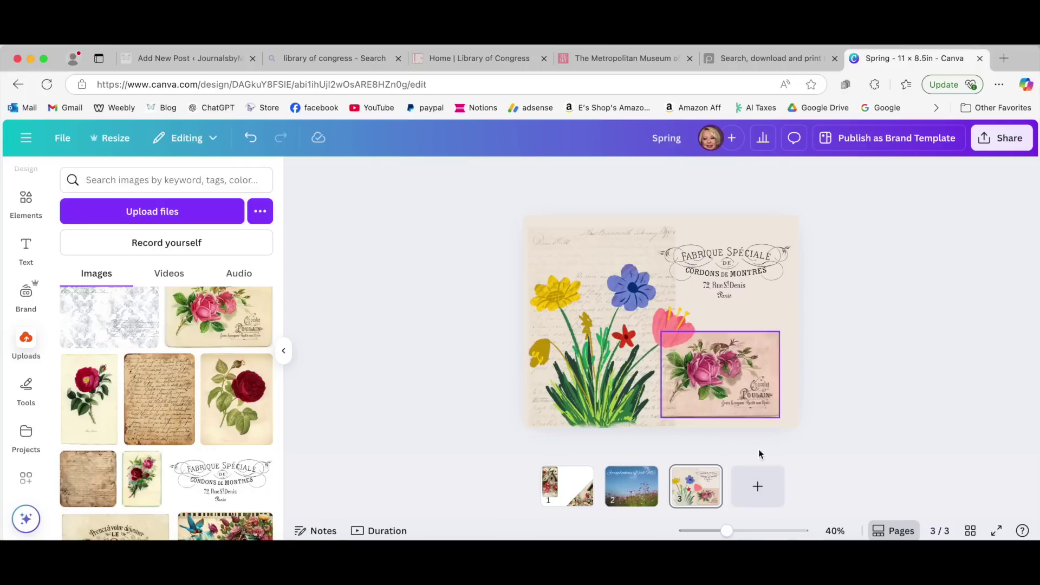
{"action": "left_click", "coordinate": [758, 488]}
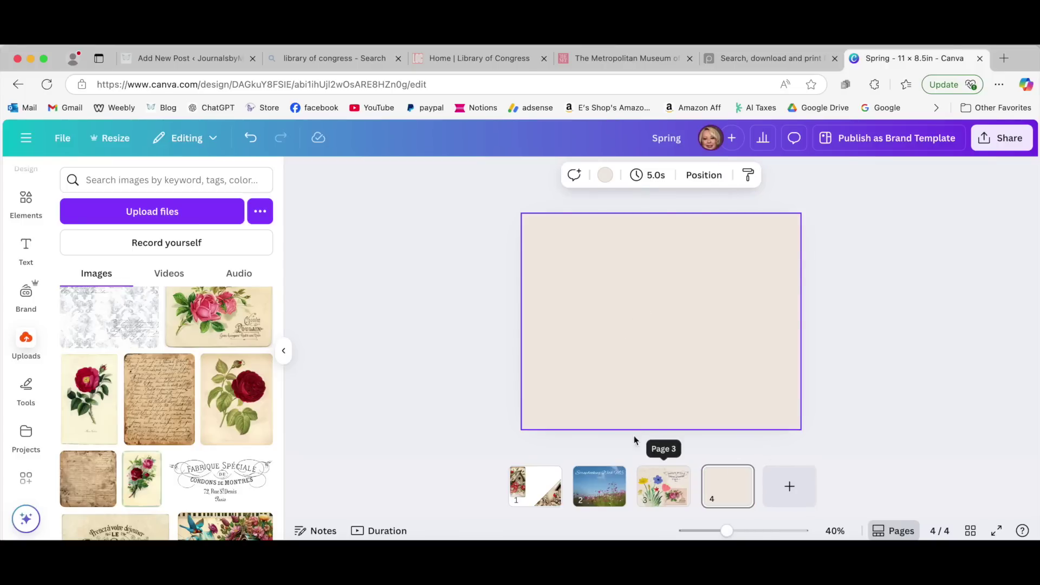
Place the grey damask image with script writing on page 4 and enlarge it to fill the whole page
{"action": "left_click", "coordinate": [109, 319]}
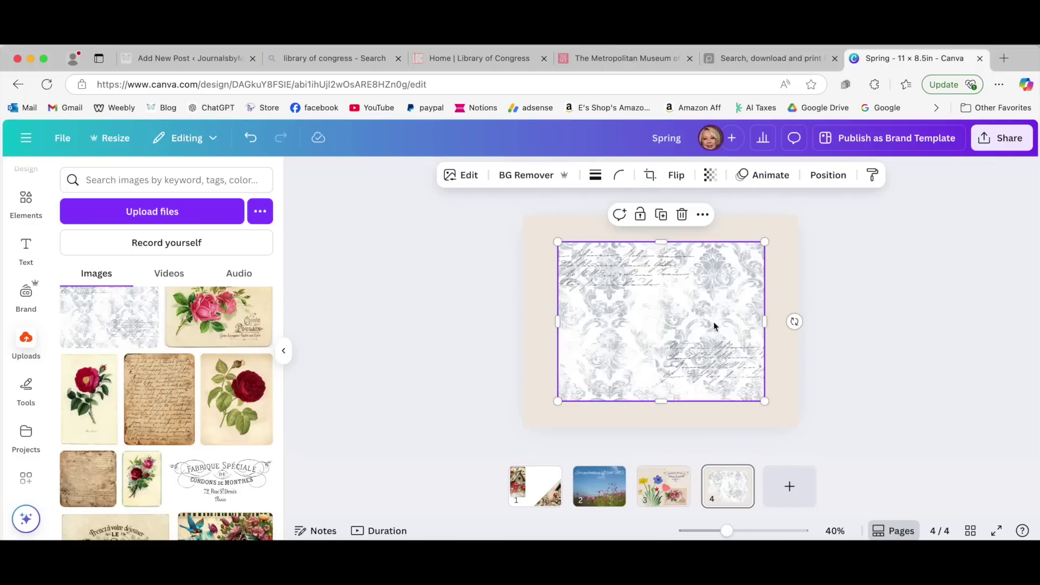
{"action": "left_click_drag", "start_coordinate": [557, 242], "coordinate": [529, 213]}
{"action": "left_click_drag", "start_coordinate": [764, 399], "coordinate": [799, 428]}
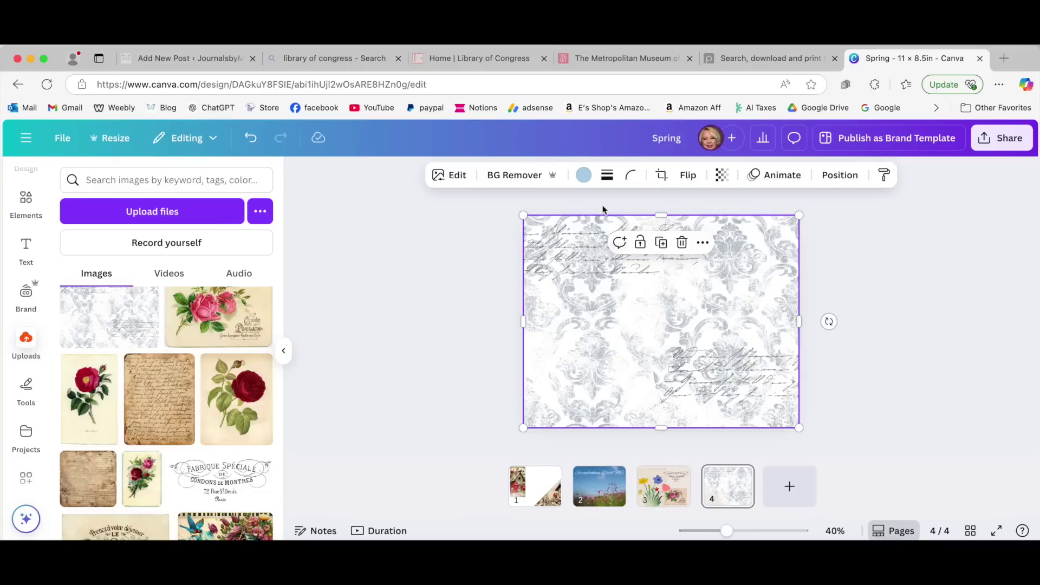
Try pink, violet, blue, orange and red from the default solid colors as tints for the damask image
{"action": "left_click", "coordinate": [584, 178]}
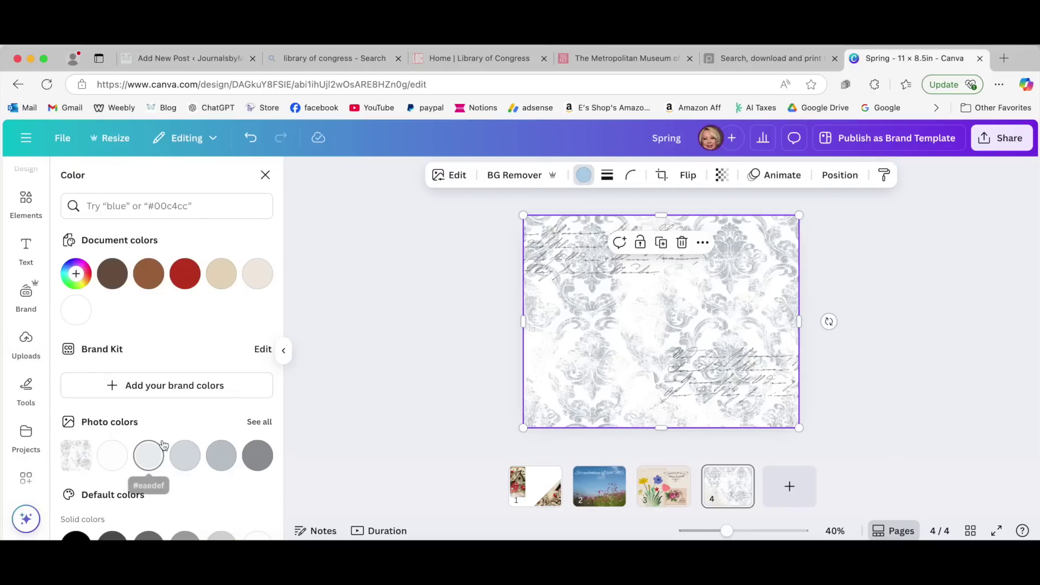
{"action": "scroll", "coordinate": [148, 453], "scroll_direction": "down", "scroll_amount": 3}
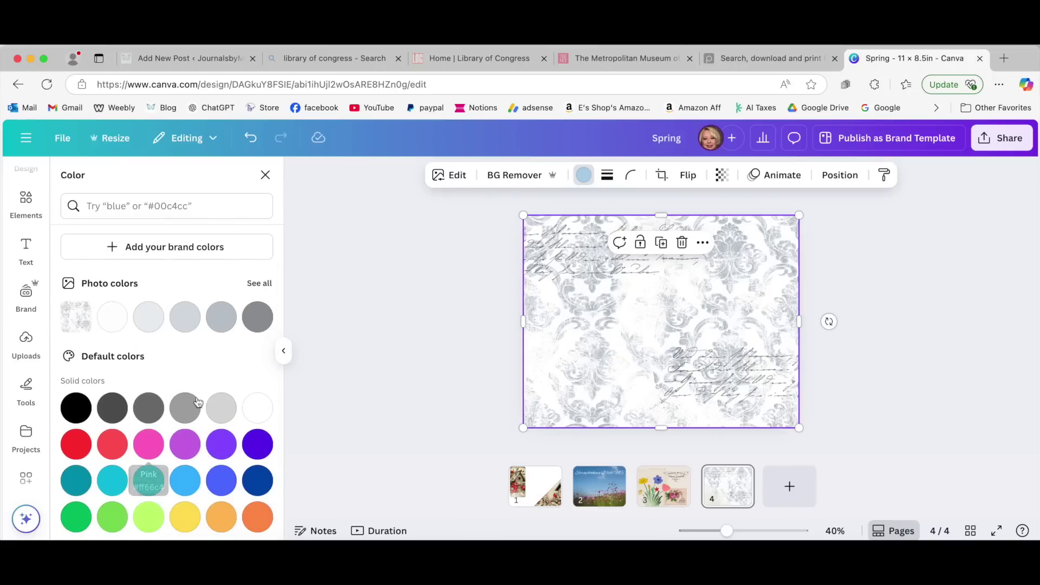
{"action": "left_click", "coordinate": [152, 441]}
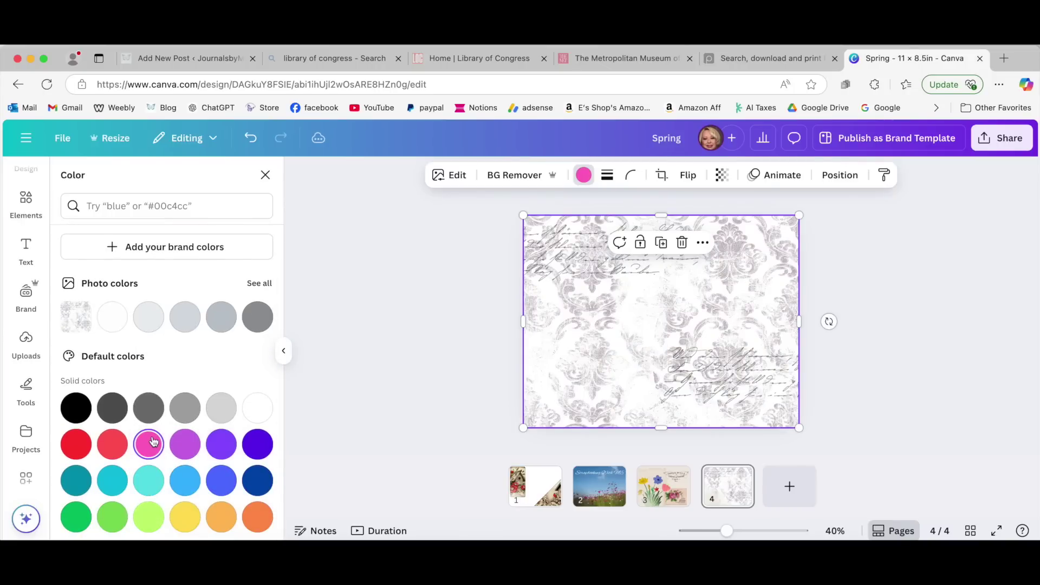
{"action": "left_click", "coordinate": [221, 450]}
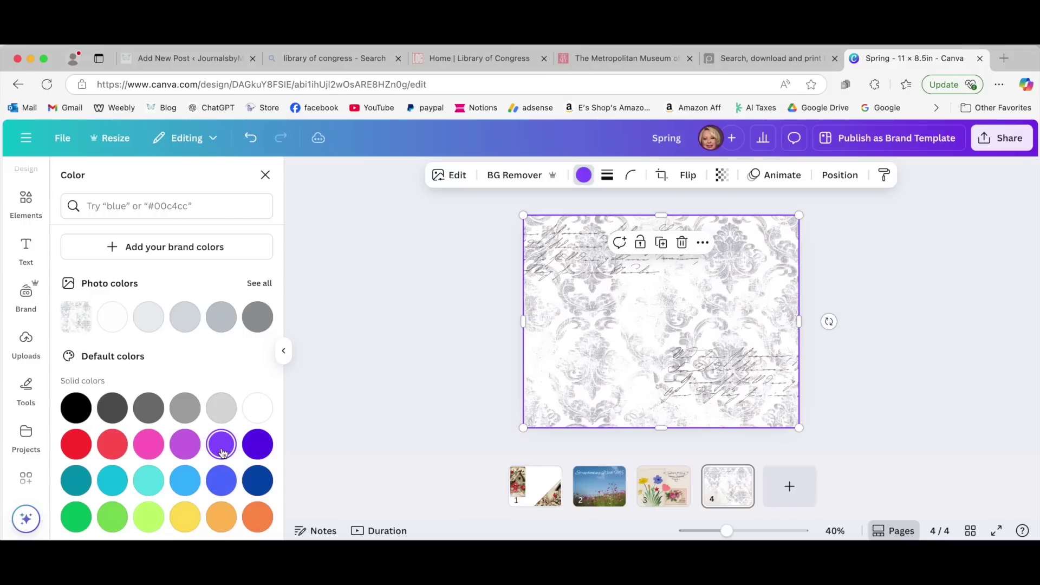
{"action": "left_click", "coordinate": [220, 482]}
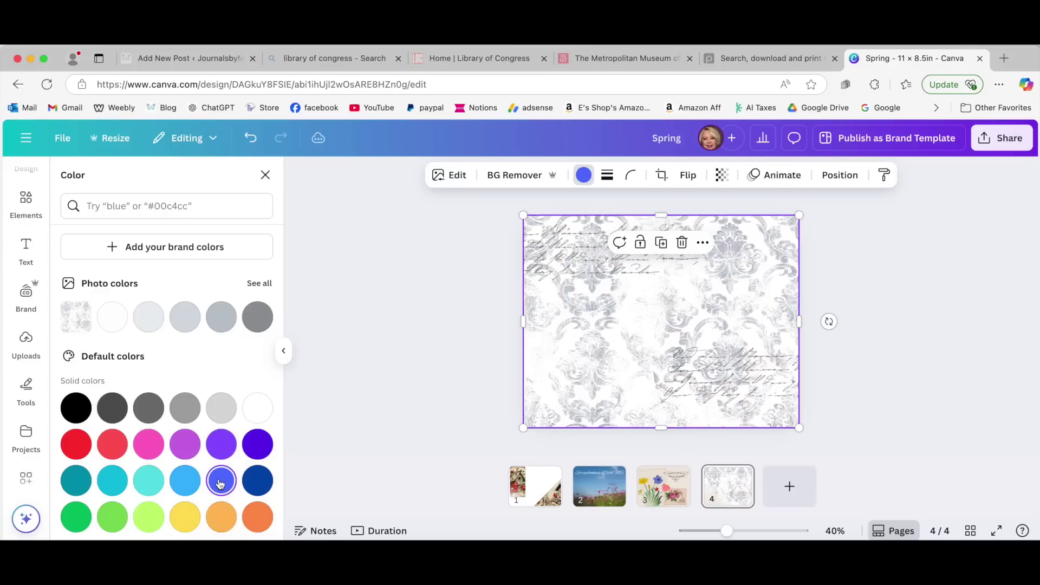
{"action": "left_click", "coordinate": [257, 519]}
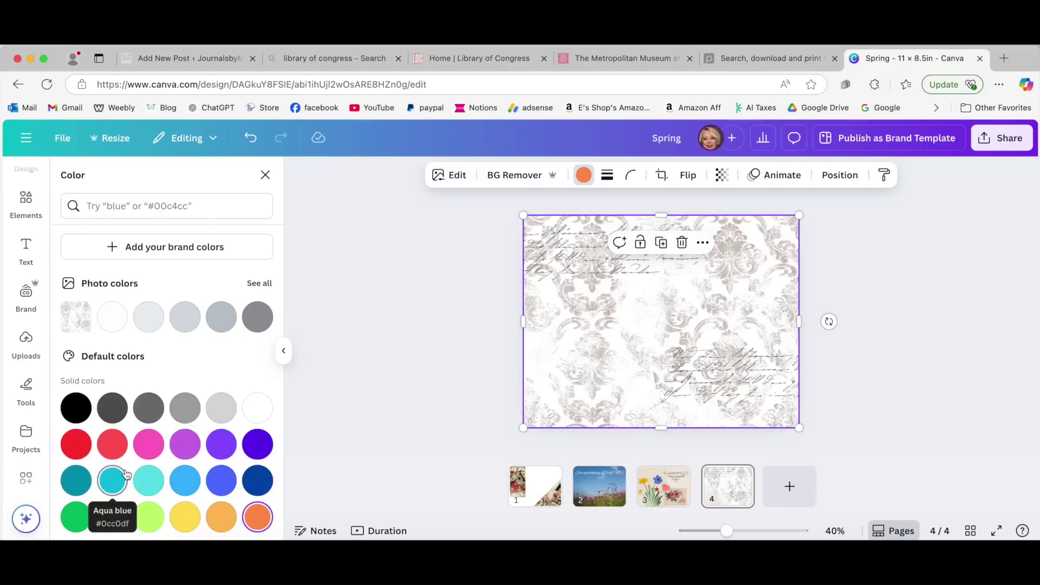
{"action": "left_click", "coordinate": [82, 445]}
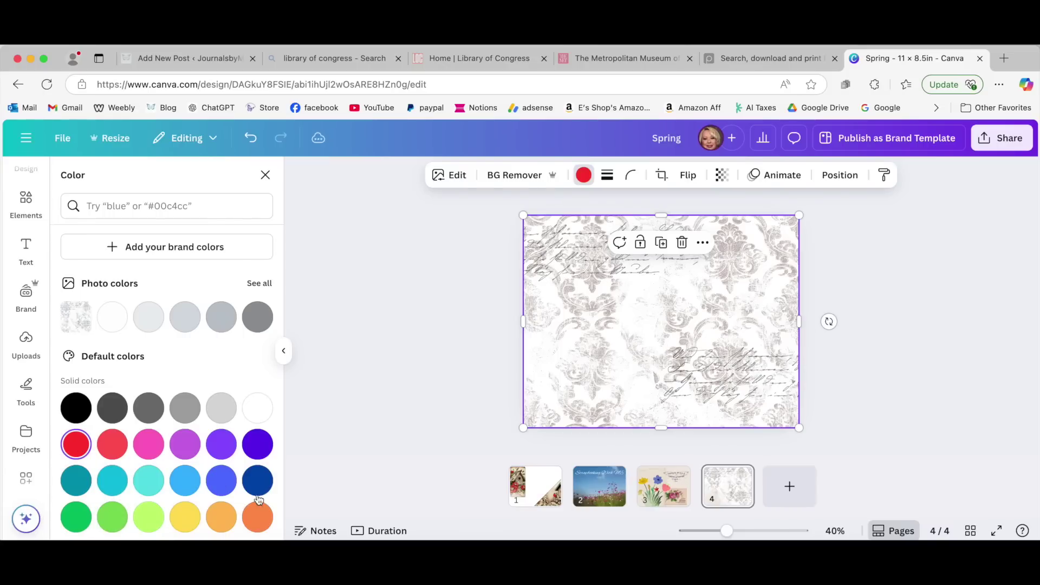
Recolor the damask background image with orange and adjust it to the custom color #E18F5C
{"action": "left_click", "coordinate": [257, 517]}
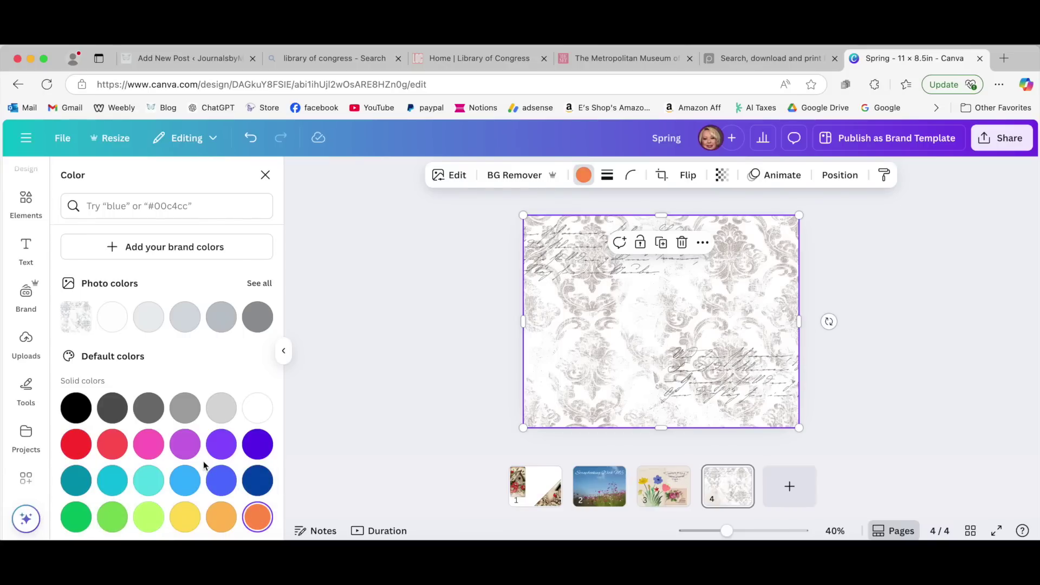
{"action": "scroll", "coordinate": [203, 461], "scroll_direction": "up", "scroll_amount": 3}
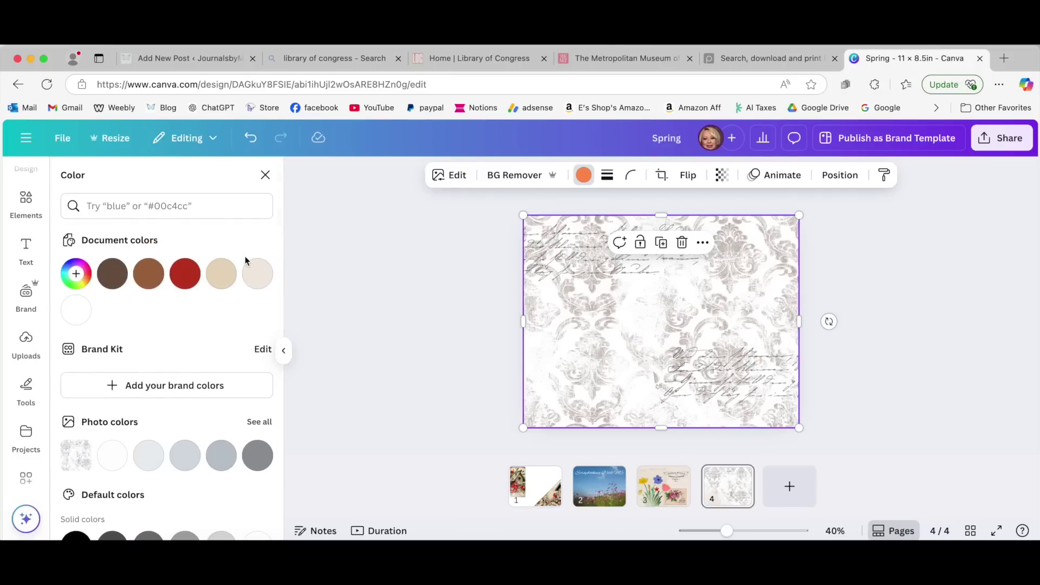
{"action": "left_click", "coordinate": [78, 279]}
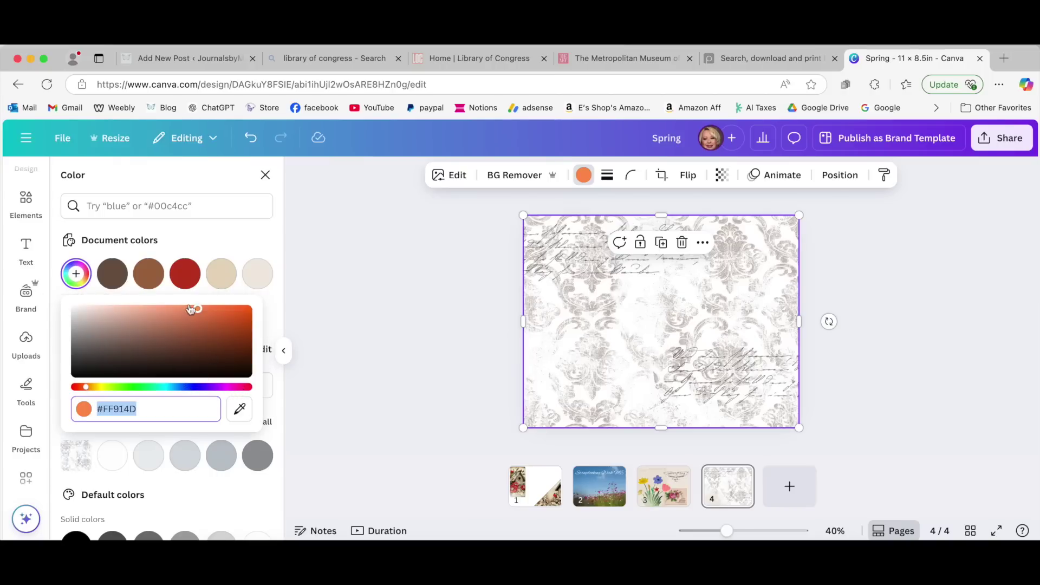
{"action": "mouse_move", "coordinate": [197, 309]}
{"action": "left_mouse_down"}
{"action": "mouse_move", "coordinate": [244, 364]}
{"action": "mouse_move", "coordinate": [241, 319]}
{"action": "mouse_move", "coordinate": [102, 314]}
{"action": "mouse_move", "coordinate": [179, 313]}
{"action": "left_mouse_up"}
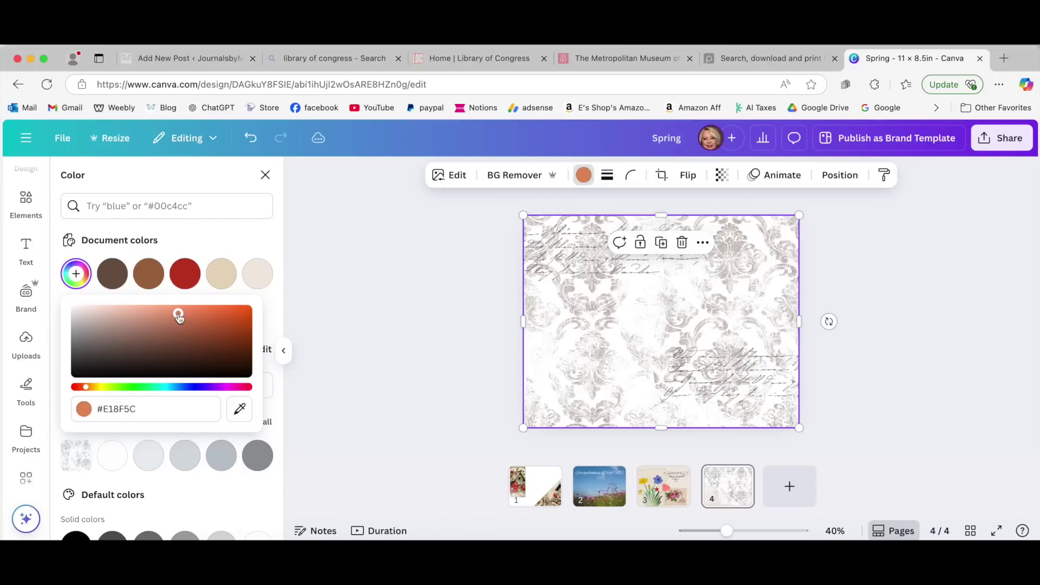
{"action": "key", "text": "Escape"}
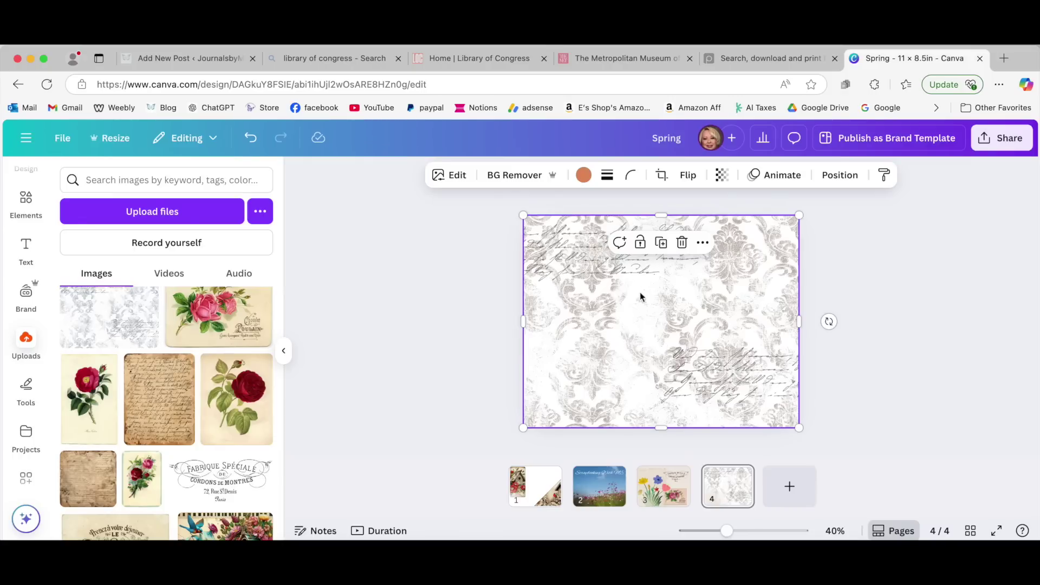
{"action": "left_click", "coordinate": [641, 244]}
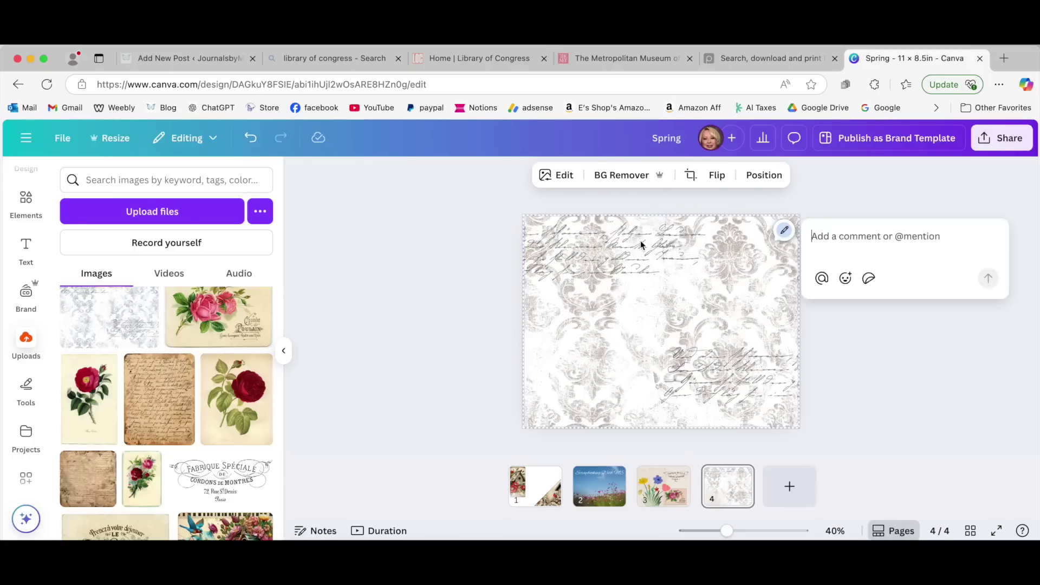
{"action": "left_click", "coordinate": [889, 328]}
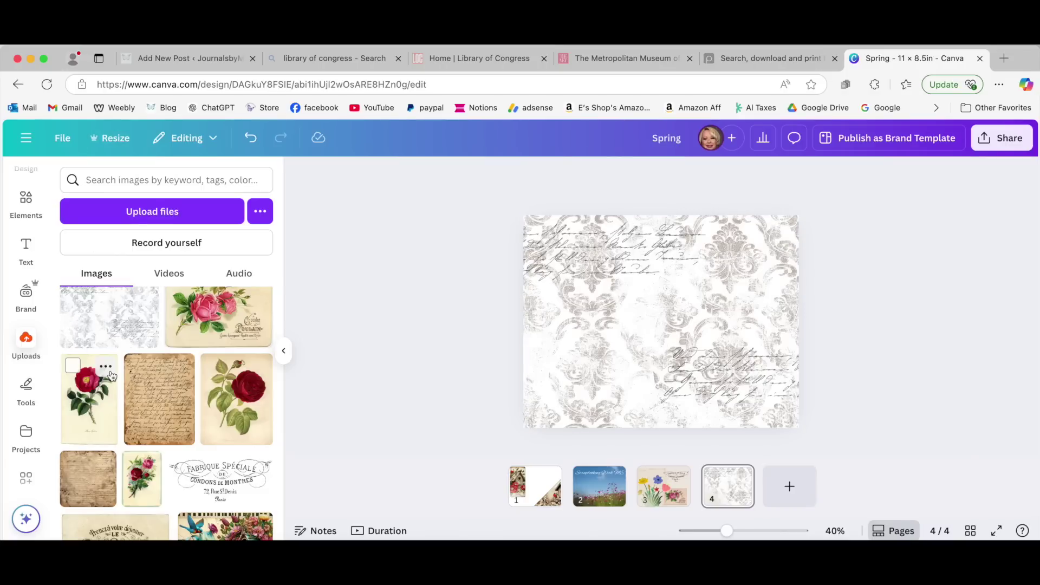
Try the Fonderie de Cuivre lettering on page 4 with its background removed, and delete it again
{"action": "scroll", "coordinate": [105, 402], "scroll_direction": "up", "scroll_amount": 1}
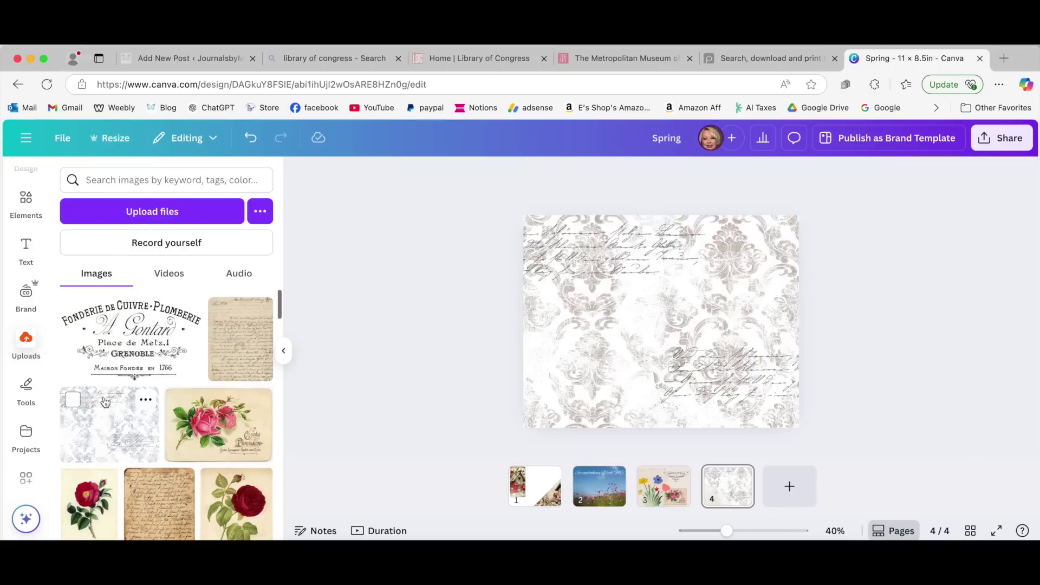
{"action": "left_click", "coordinate": [115, 360]}
{"action": "left_click_drag", "start_coordinate": [626, 314], "coordinate": [590, 305]}
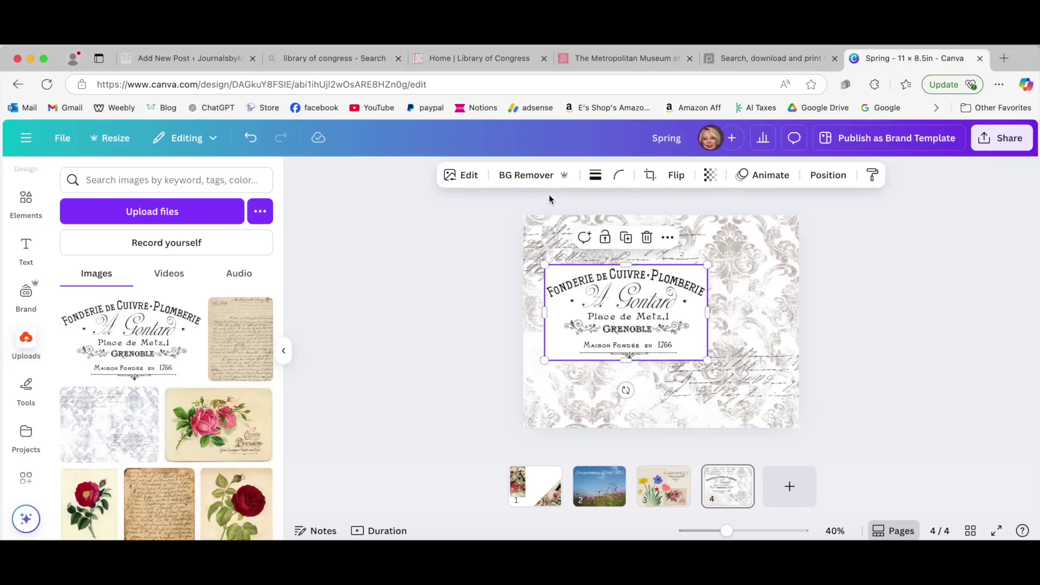
{"action": "left_click", "coordinate": [523, 176]}
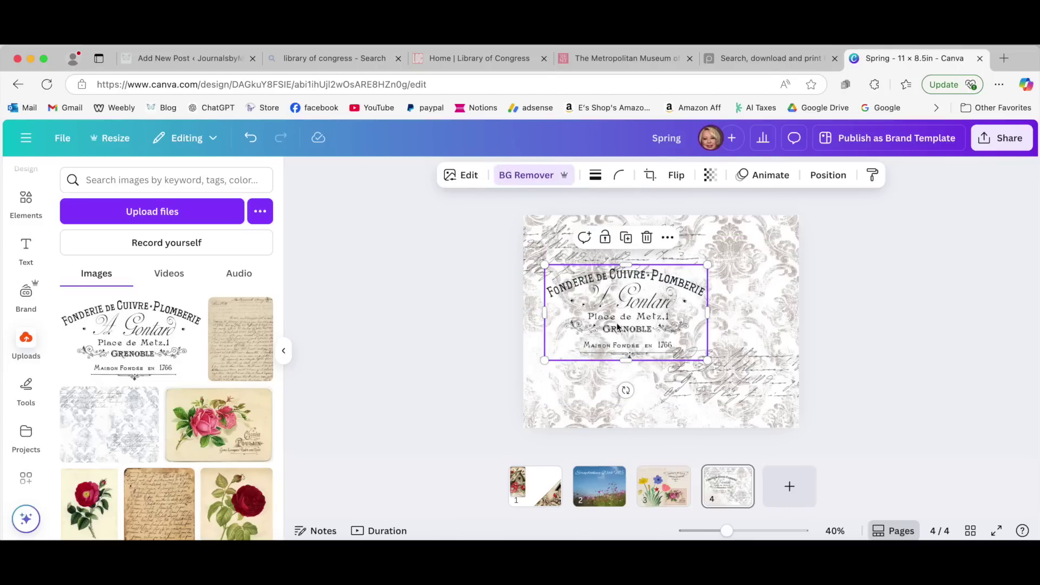
{"action": "left_click_drag", "start_coordinate": [615, 327], "coordinate": [600, 370]}
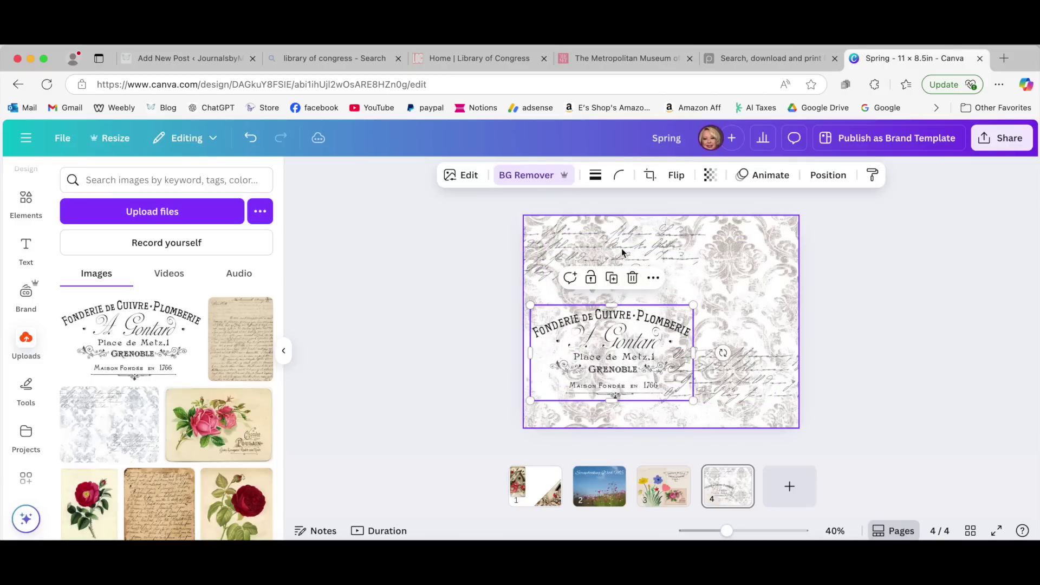
{"action": "left_click", "coordinate": [632, 278]}
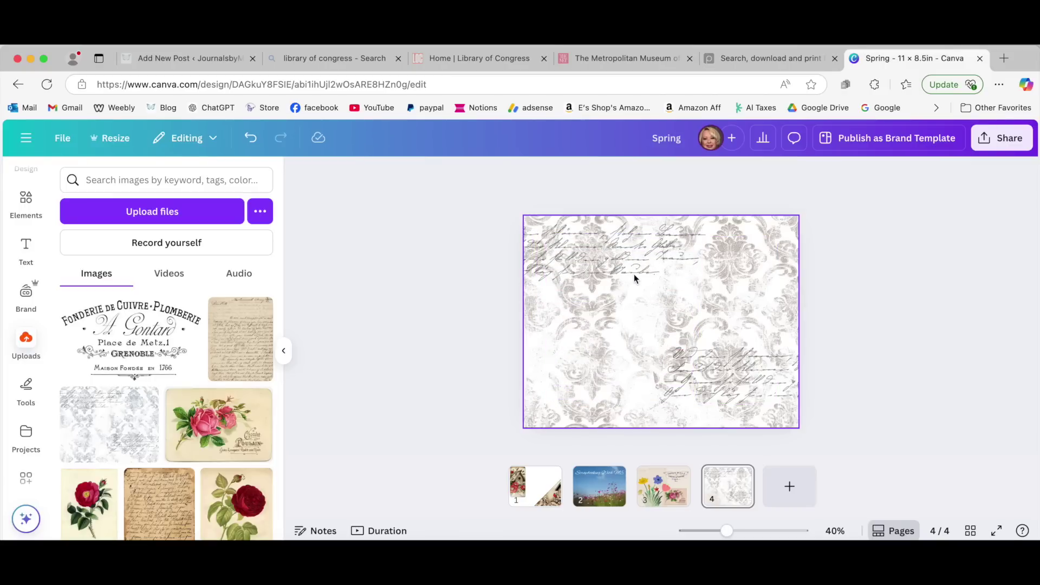
Search the uploaded images for "flower"
{"action": "scroll", "coordinate": [183, 418], "scroll_direction": "down", "scroll_amount": 5}
{"action": "scroll", "coordinate": [183, 418], "scroll_direction": "up", "scroll_amount": 1}
{"action": "left_click", "coordinate": [90, 180]}
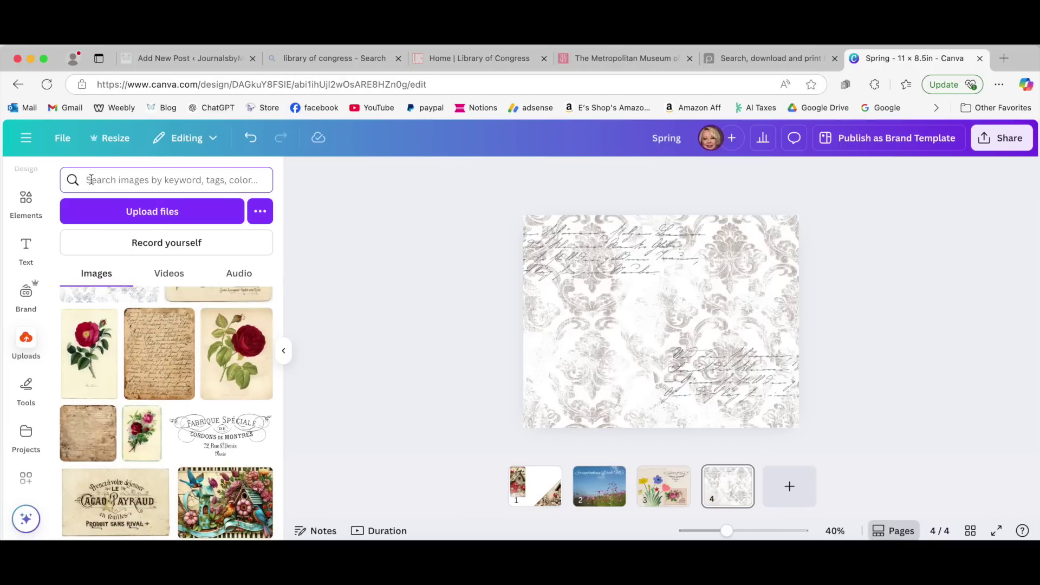
{"action": "type", "text": "flower"}
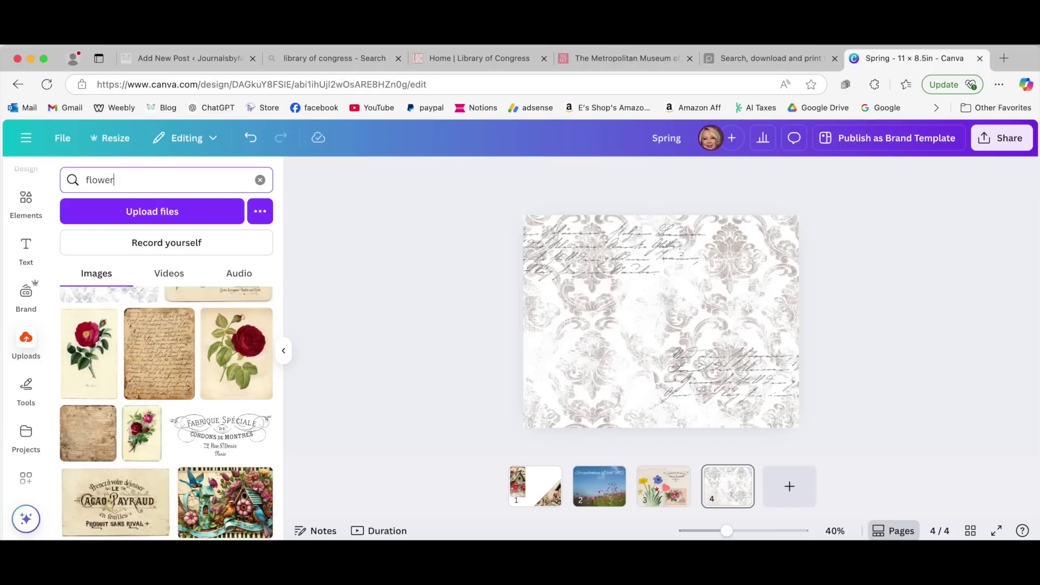
{"action": "key", "text": "Return"}
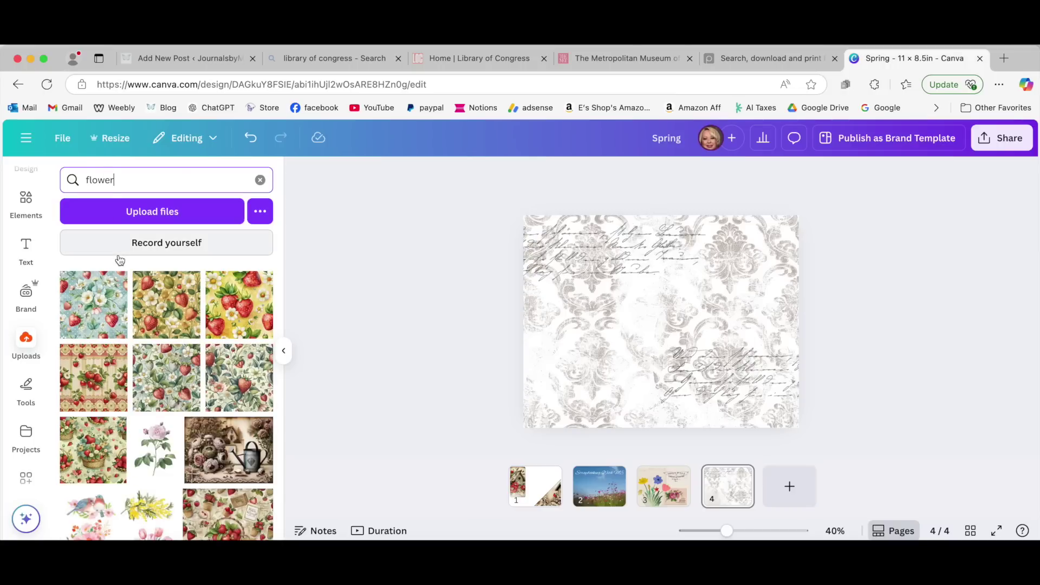
Try the image sheet of birds, tulips and blossoms on page 4, and delete it again
{"action": "scroll", "coordinate": [248, 415], "scroll_direction": "down", "scroll_amount": 3}
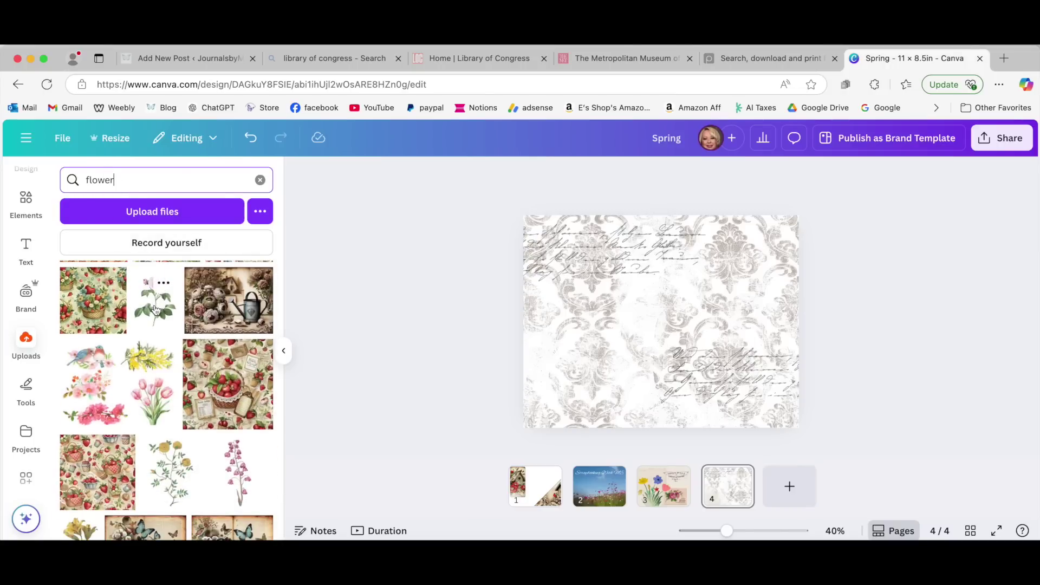
{"action": "scroll", "coordinate": [218, 466], "scroll_direction": "down", "scroll_amount": 3}
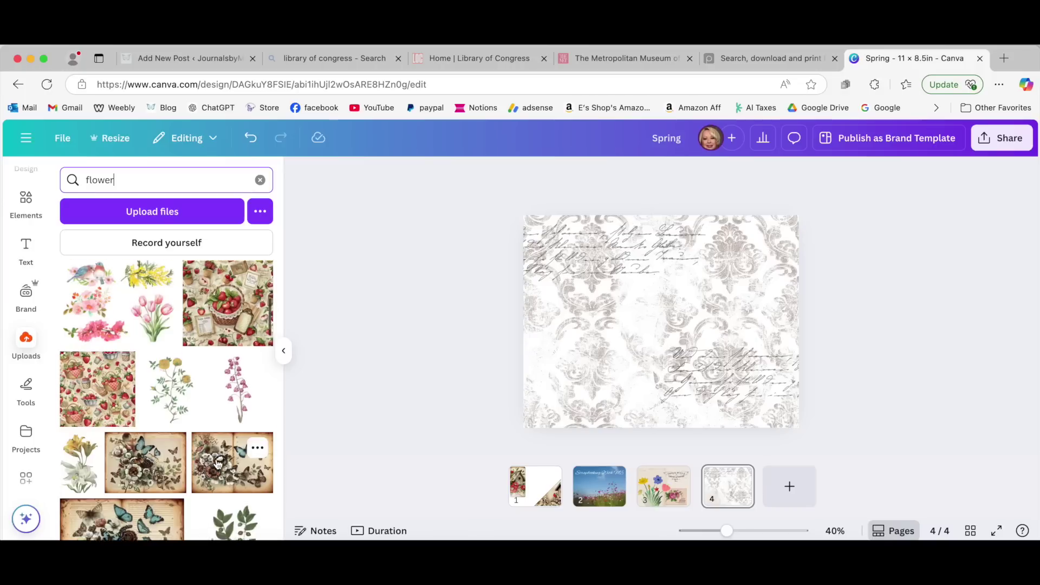
{"action": "scroll", "coordinate": [218, 464], "scroll_direction": "down", "scroll_amount": 5}
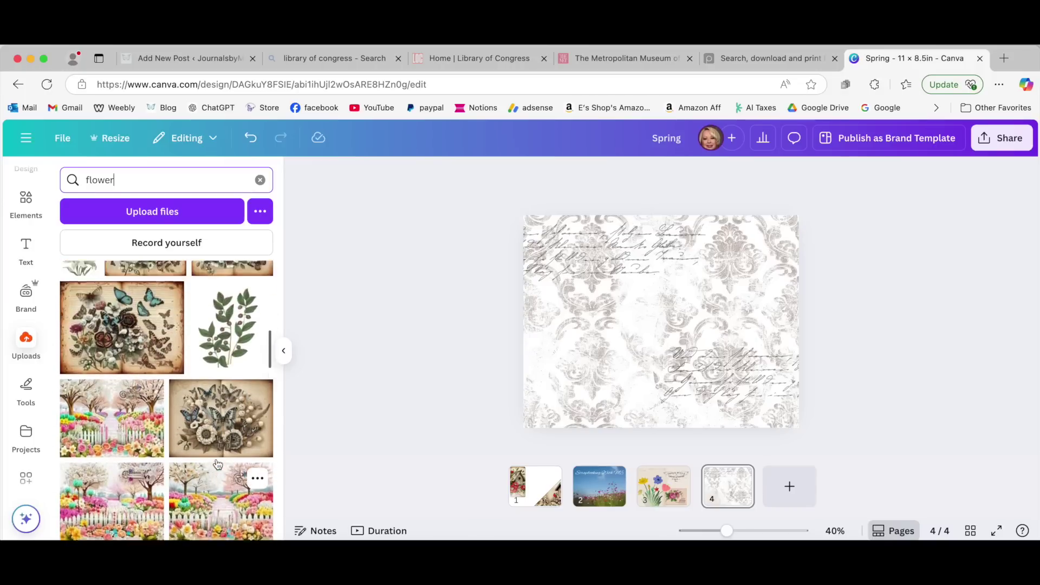
{"action": "scroll", "coordinate": [218, 464], "scroll_direction": "down", "scroll_amount": 10}
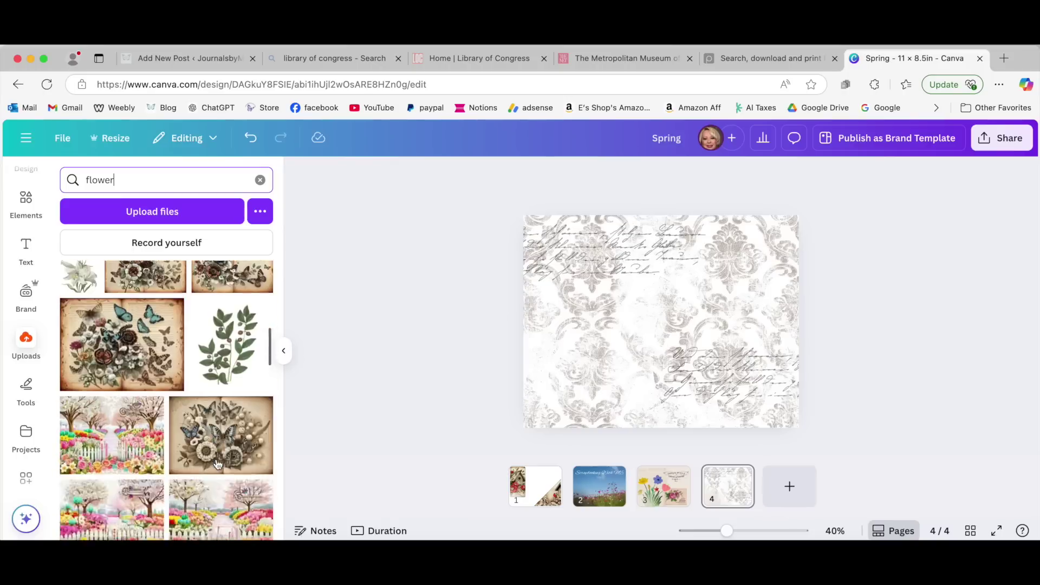
{"action": "scroll", "coordinate": [218, 464], "scroll_direction": "up", "scroll_amount": 3}
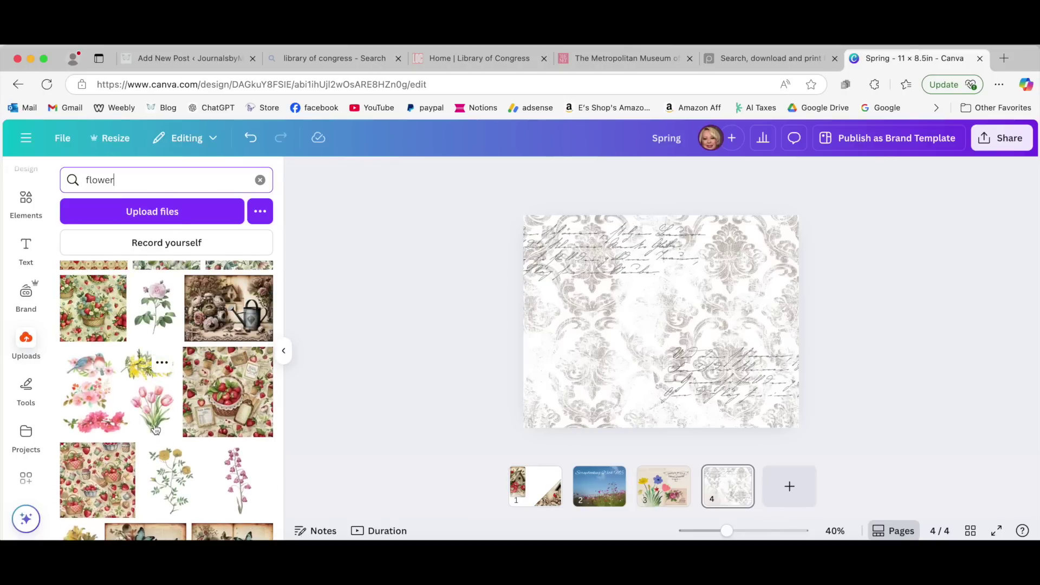
{"action": "left_click", "coordinate": [159, 423]}
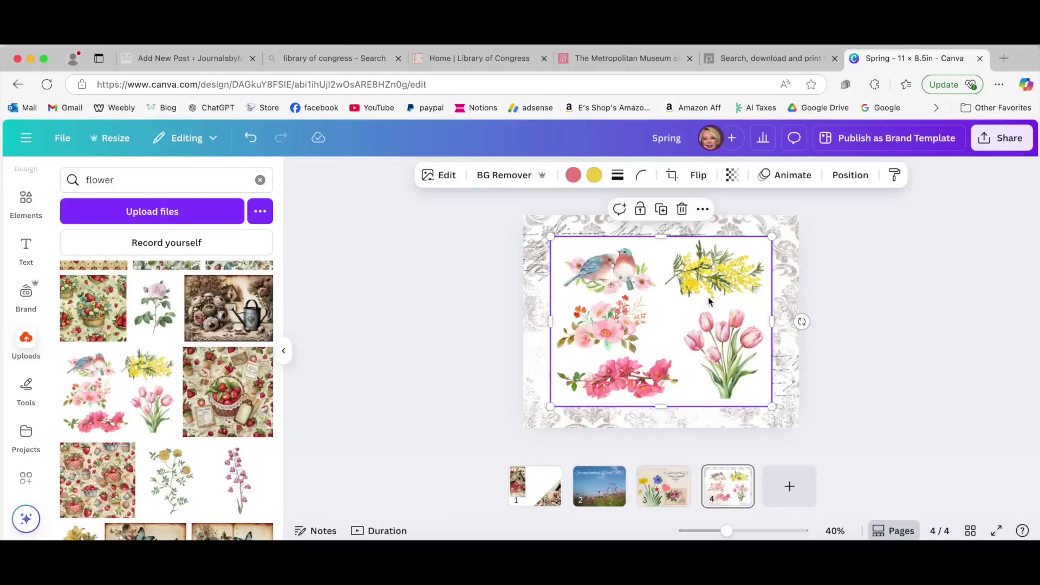
{"action": "left_click", "coordinate": [682, 209]}
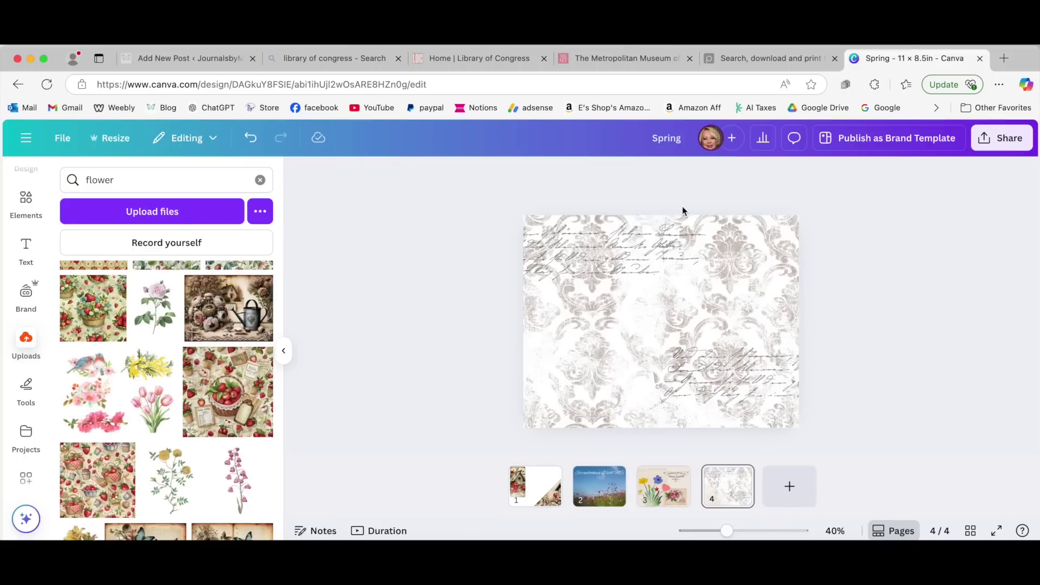
Place the pink rose stem image on the left half of page 4 and enlarge it to almost the page height
{"action": "left_click", "coordinate": [158, 316]}
{"action": "left_click_drag", "start_coordinate": [662, 337], "coordinate": [589, 351]}
{"action": "left_click_drag", "start_coordinate": [644, 421], "coordinate": [655, 430]}
{"action": "left_click_drag", "start_coordinate": [655, 246], "coordinate": [658, 244]}
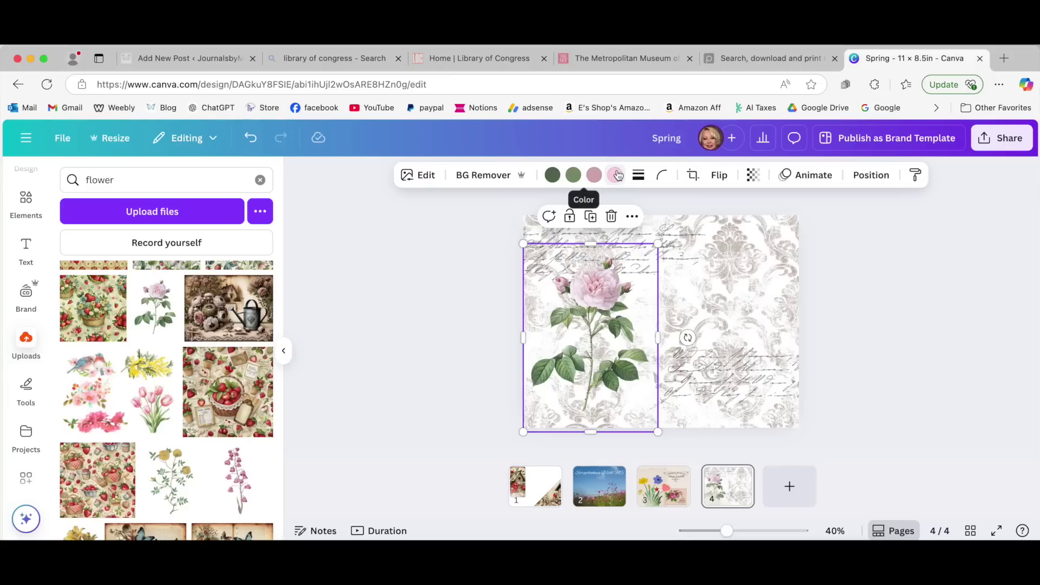
Recolor the light pink tone of the rose image on page 4 with the dark red document color
{"action": "left_click", "coordinate": [715, 270]}
{"action": "left_click", "coordinate": [597, 278]}
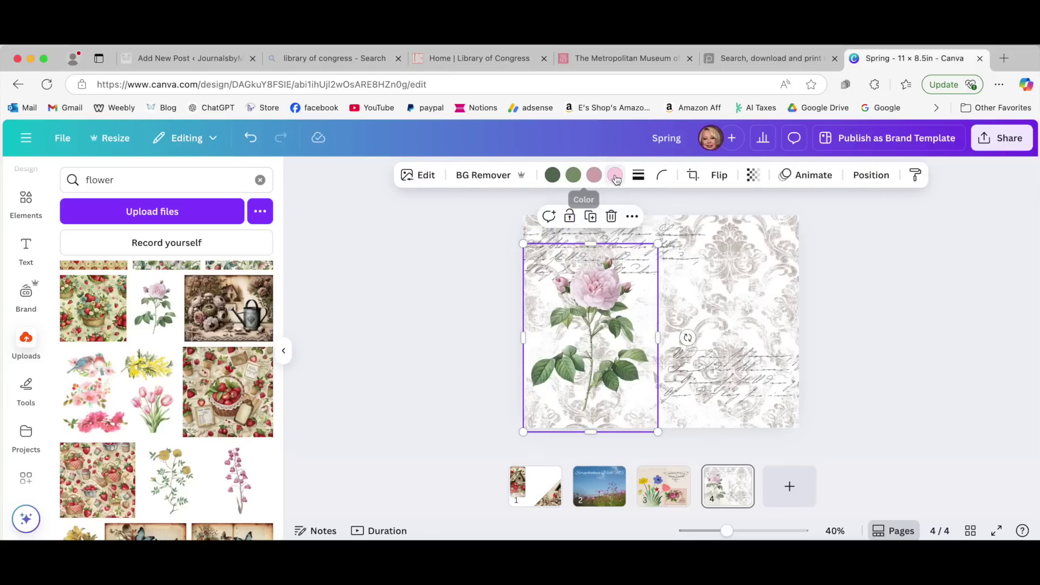
{"action": "left_click", "coordinate": [616, 176]}
{"action": "left_click", "coordinate": [185, 274]}
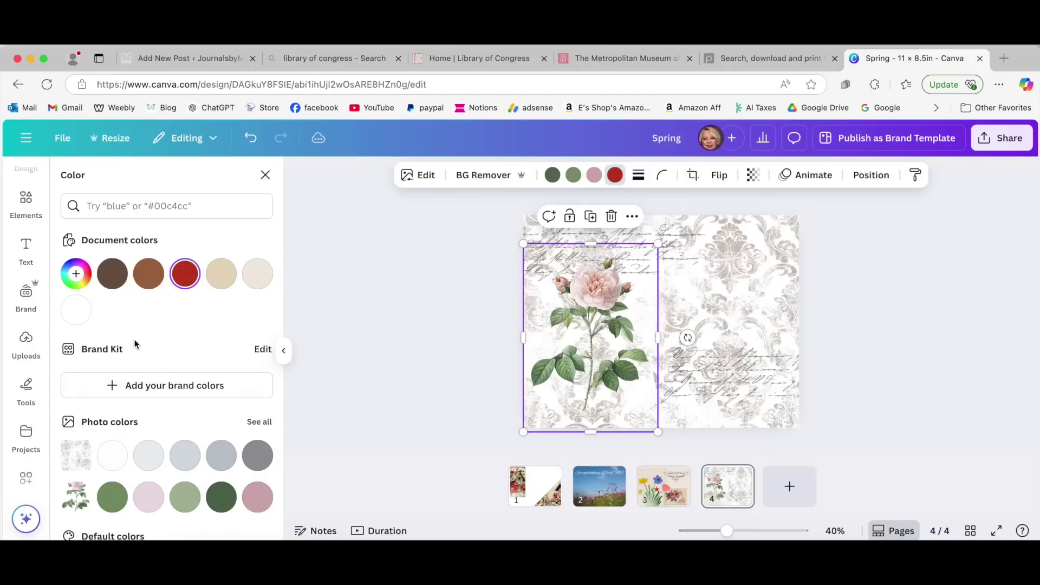
{"action": "scroll", "coordinate": [149, 338], "scroll_direction": "down", "scroll_amount": 4}
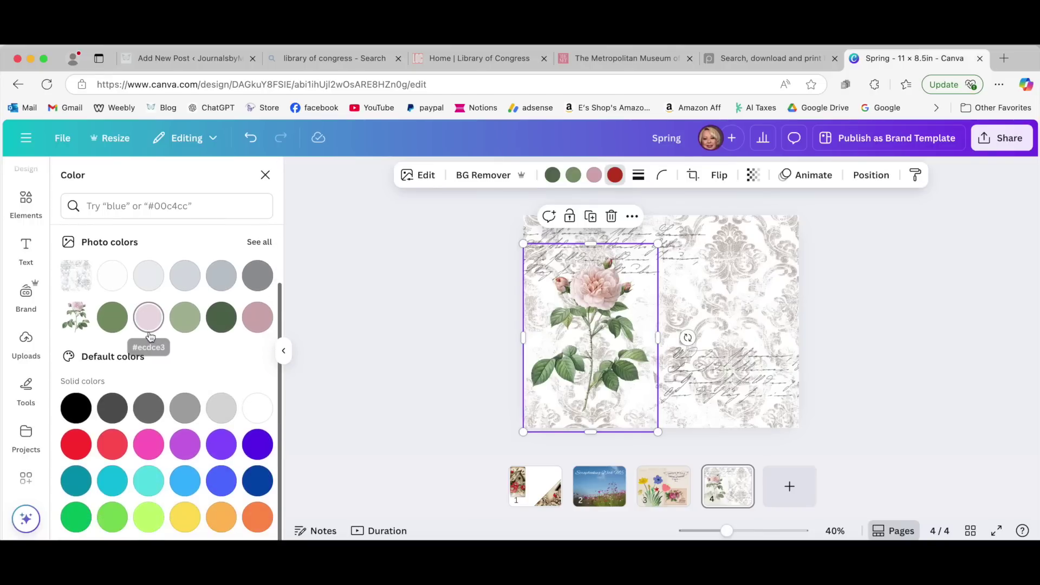
{"action": "left_click", "coordinate": [75, 447]}
{"action": "scroll", "coordinate": [130, 379], "scroll_direction": "up", "scroll_amount": 4}
{"action": "left_click", "coordinate": [185, 274]}
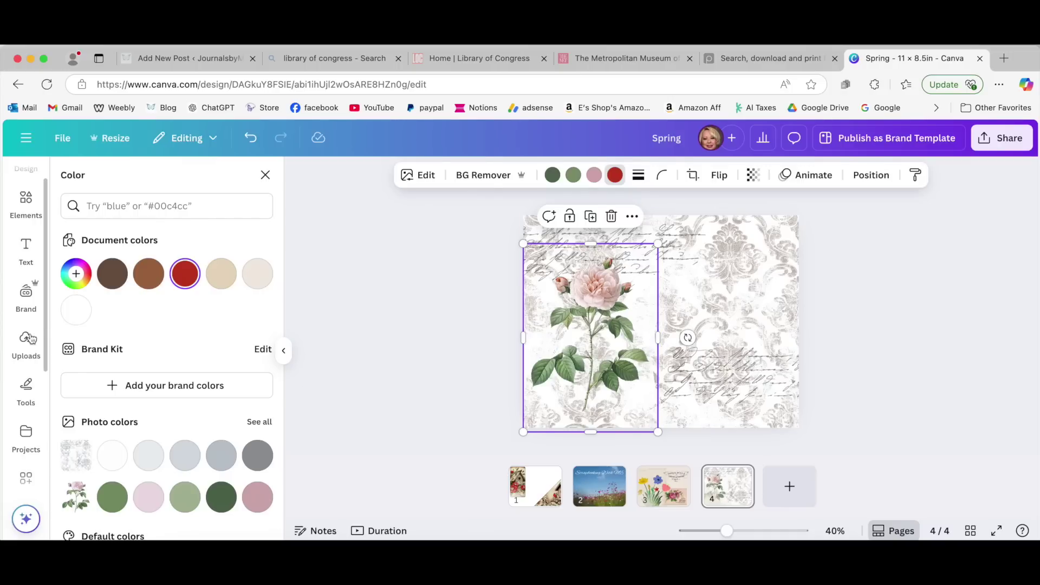
Search the elements for "torn paper" and add the beige torn paper strip photo to page 4
{"action": "left_click", "coordinate": [26, 201]}
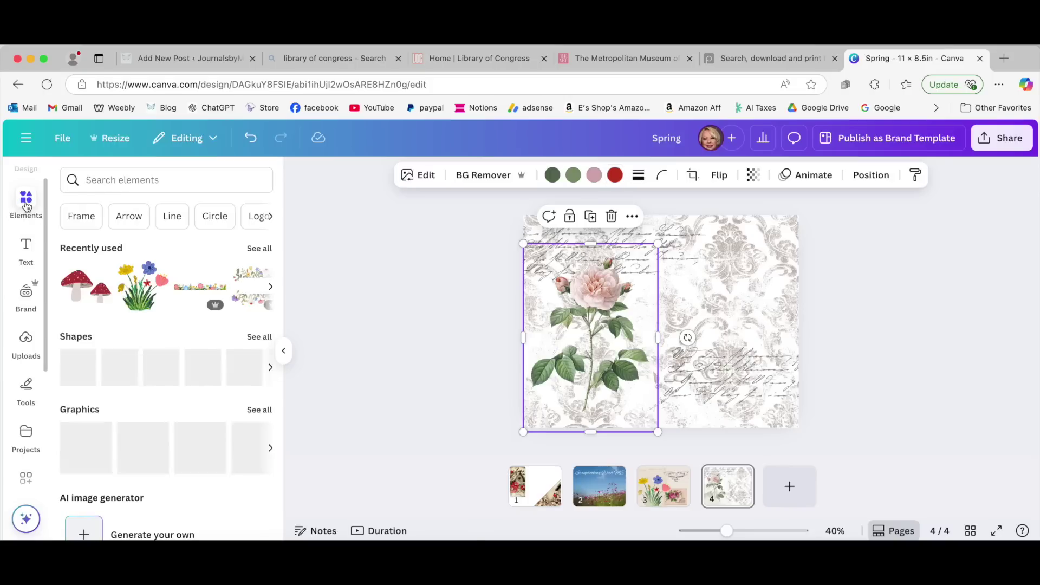
{"action": "left_click", "coordinate": [88, 178]}
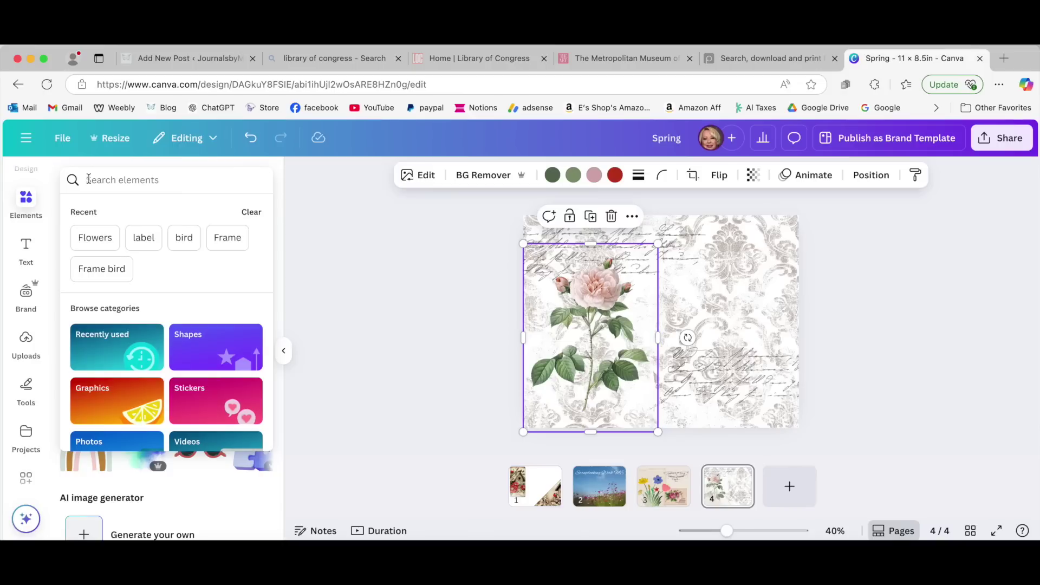
{"action": "type", "text": "torn paper"}
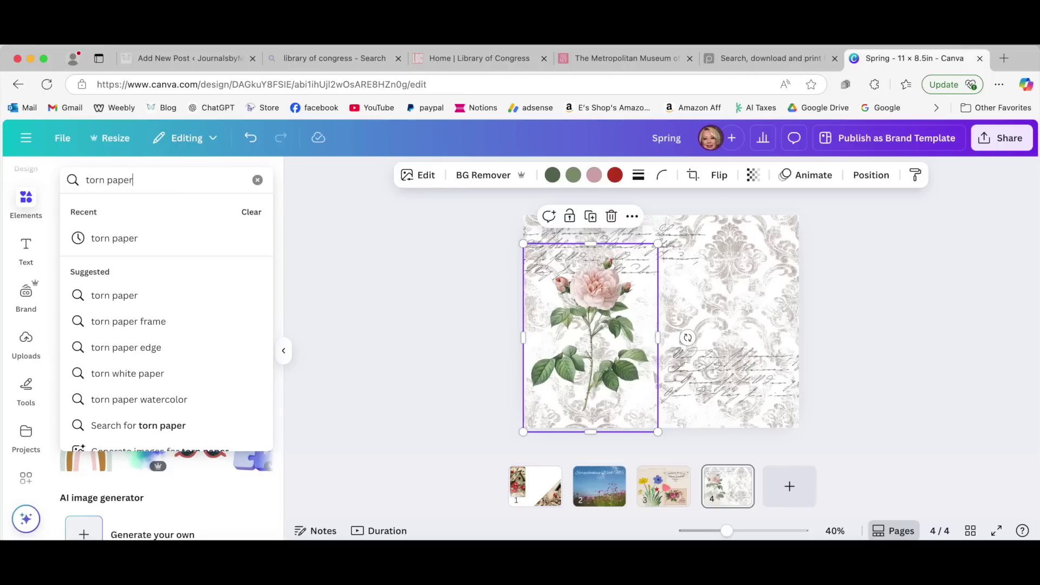
{"action": "key", "text": "Return"}
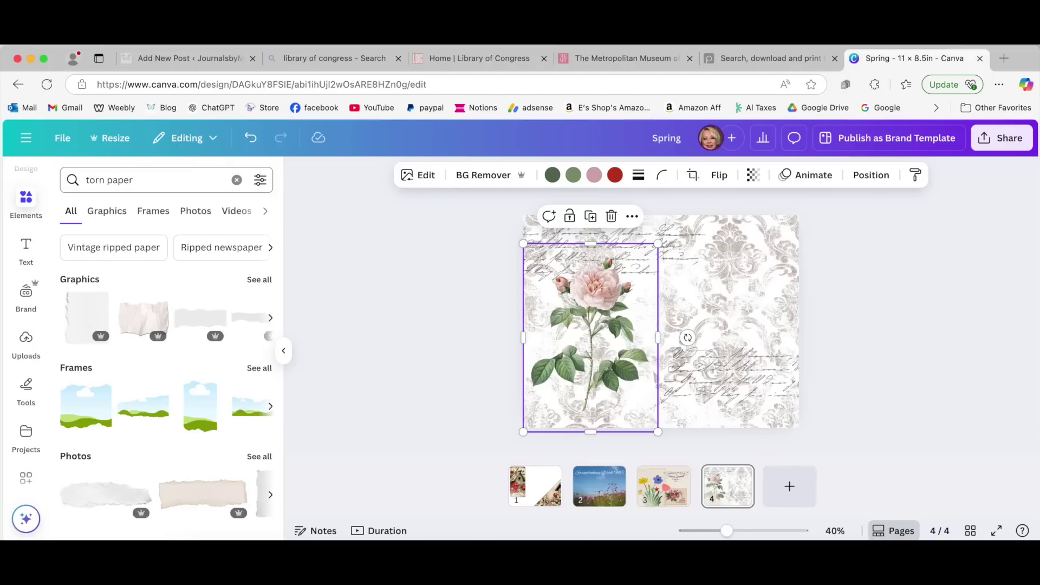
{"action": "scroll", "coordinate": [131, 364], "scroll_direction": "down", "scroll_amount": 4}
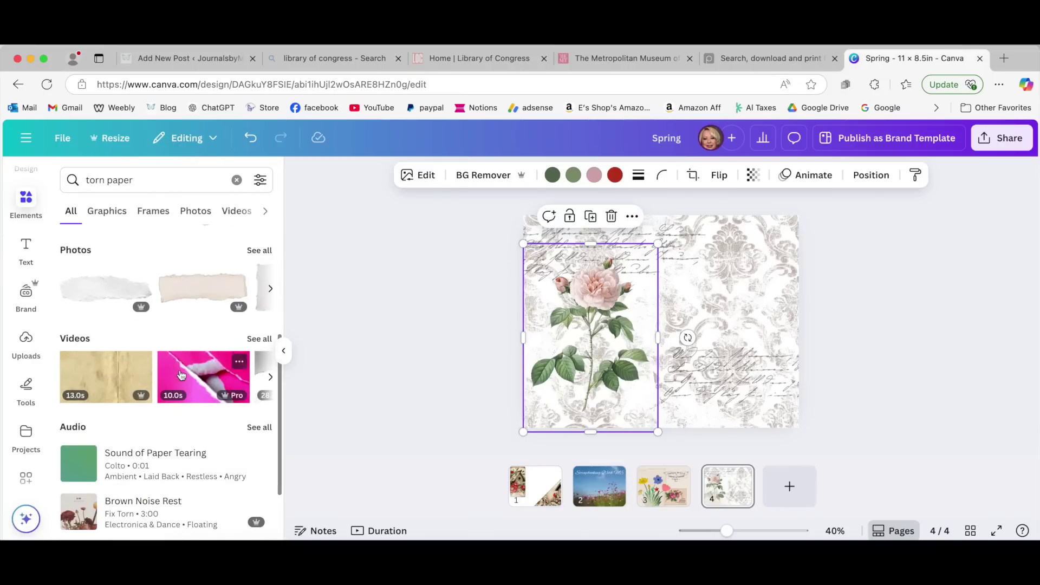
{"action": "scroll", "coordinate": [199, 322], "scroll_direction": "up", "scroll_amount": 1}
{"action": "left_click", "coordinate": [200, 321]}
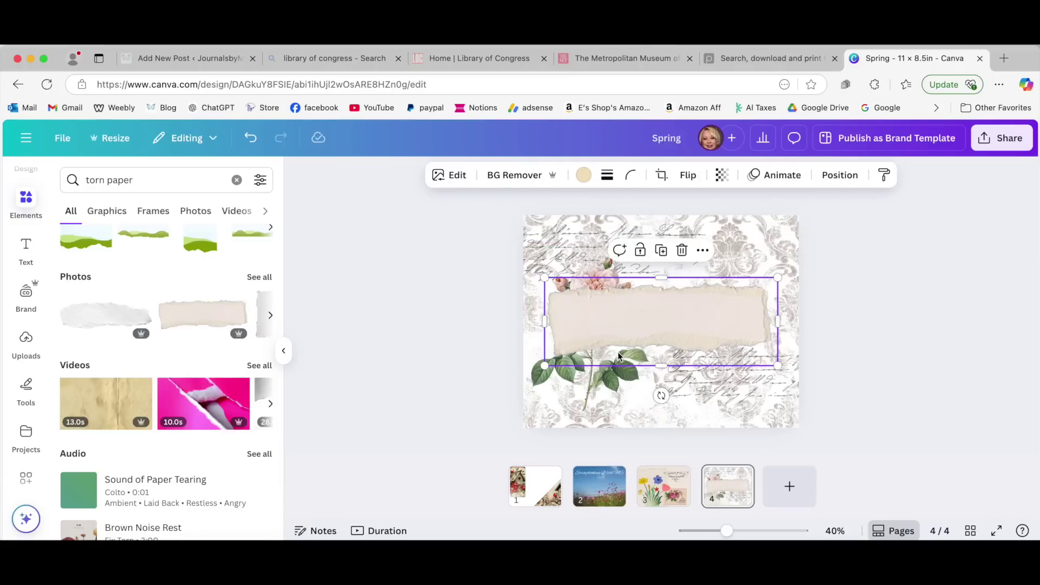
Shrink the torn paper strip to a small label tilted about -6° and place it across the base of the rose stem
{"action": "left_click_drag", "start_coordinate": [776, 277], "coordinate": [614, 395]}
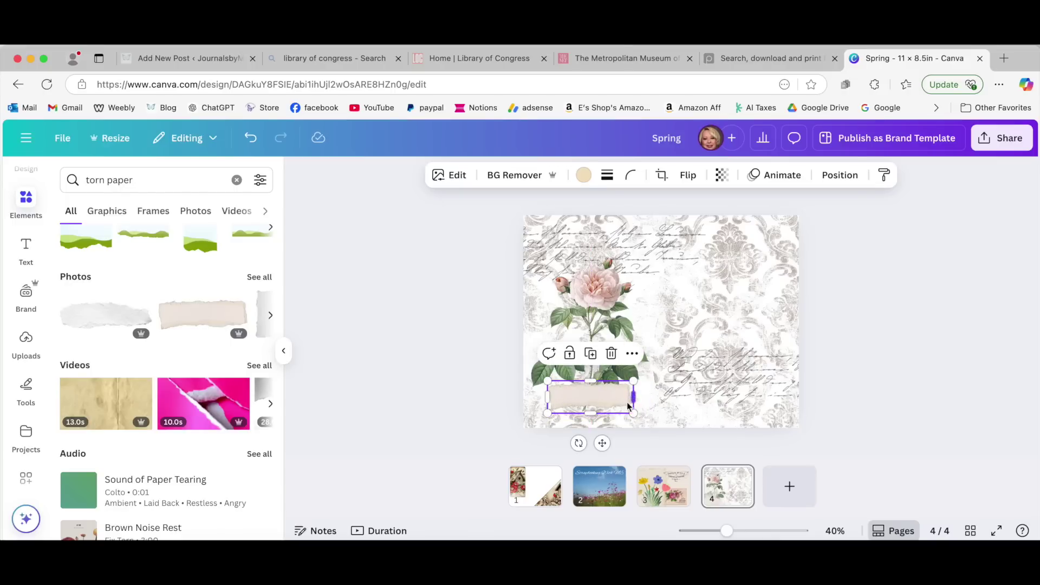
{"action": "left_click_drag", "start_coordinate": [591, 411], "coordinate": [592, 414]}
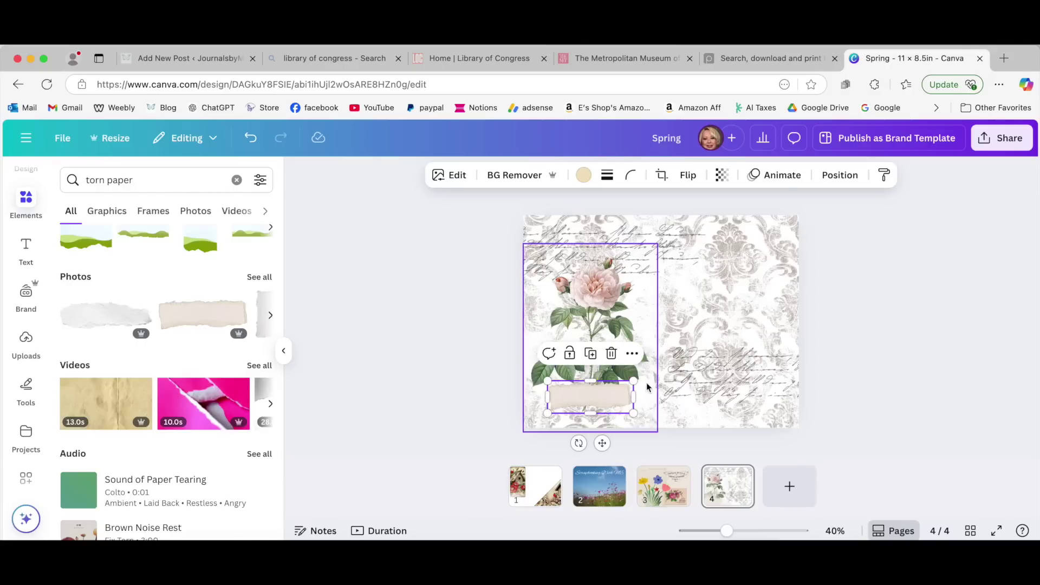
{"action": "left_click_drag", "start_coordinate": [633, 381], "coordinate": [614, 399]}
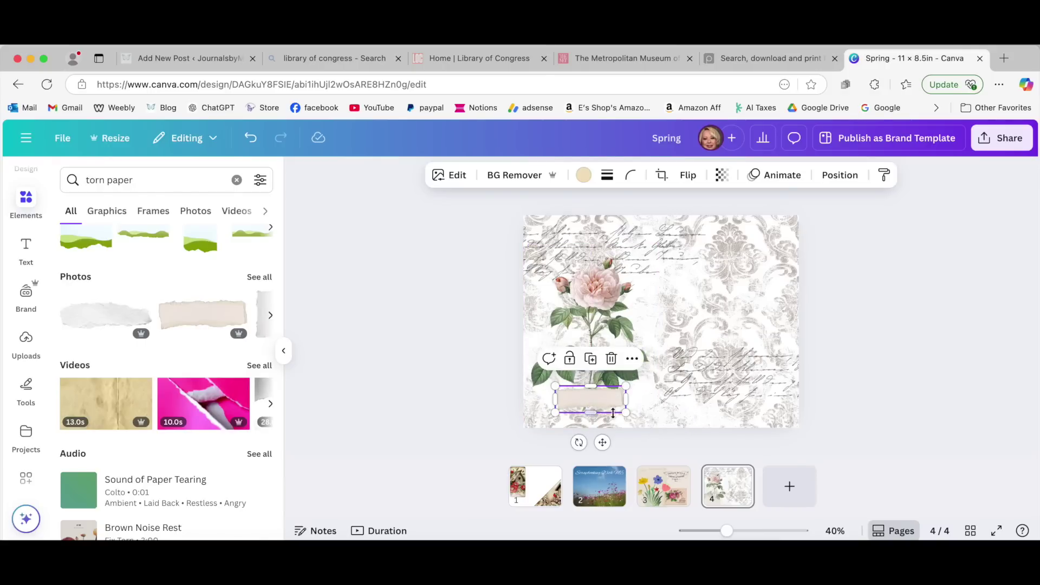
{"action": "left_click_drag", "start_coordinate": [580, 442], "coordinate": [583, 442]}
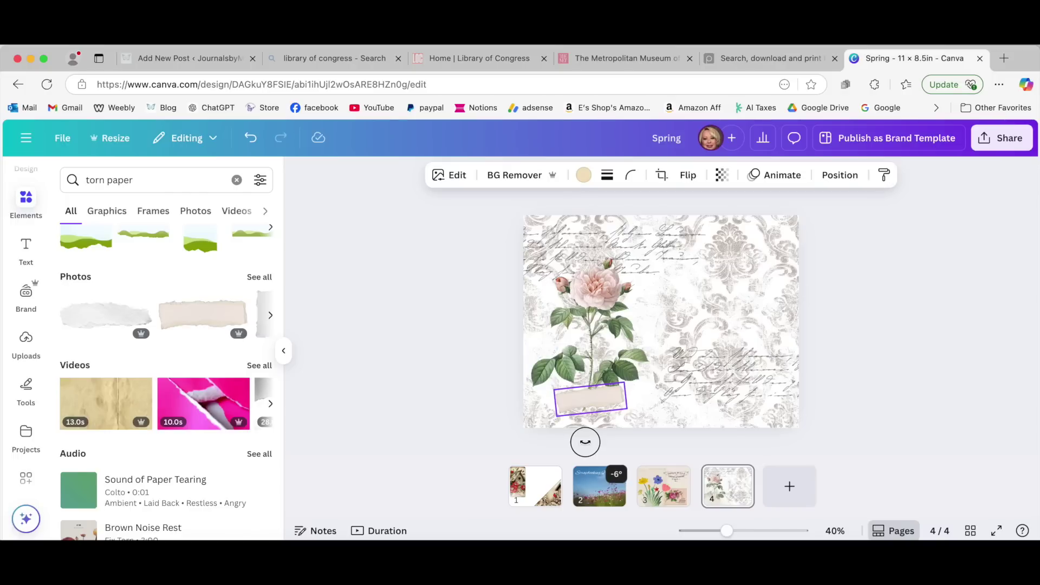
{"action": "left_click_drag", "start_coordinate": [625, 383], "coordinate": [587, 400]}
{"action": "left_click", "coordinate": [870, 366]}
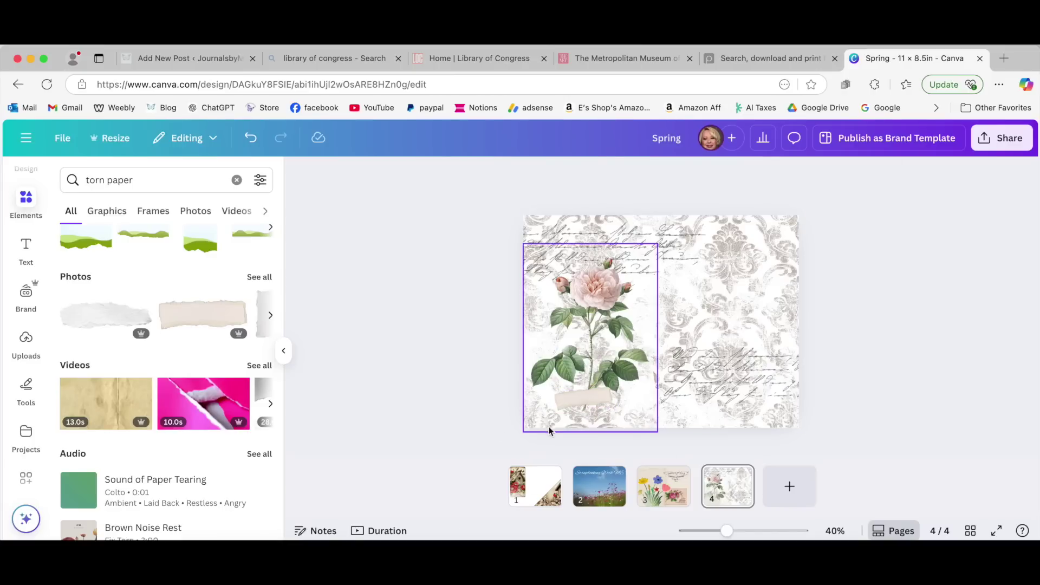
Search the elements for "Bird" and show all matching graphics
{"action": "scroll", "coordinate": [142, 353], "scroll_direction": "up", "scroll_amount": 3}
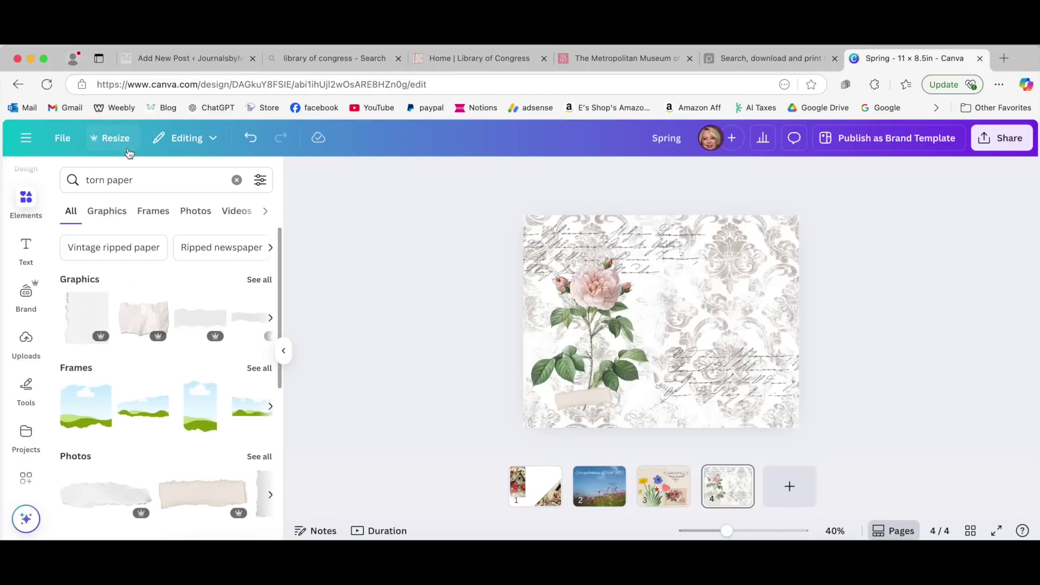
{"action": "left_click", "coordinate": [141, 183]}
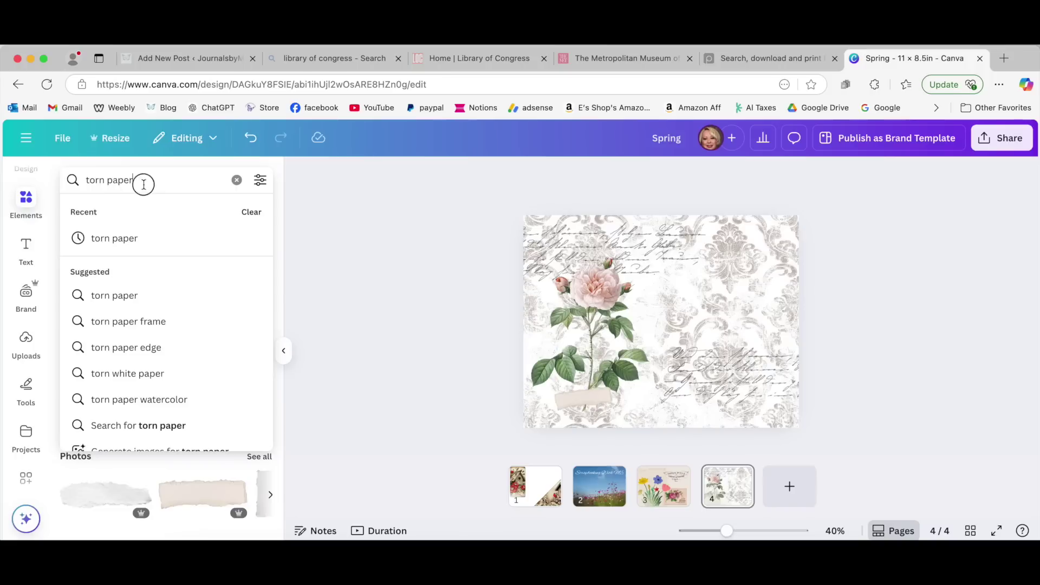
{"action": "left_click_drag", "start_coordinate": [142, 183], "coordinate": [64, 180]}
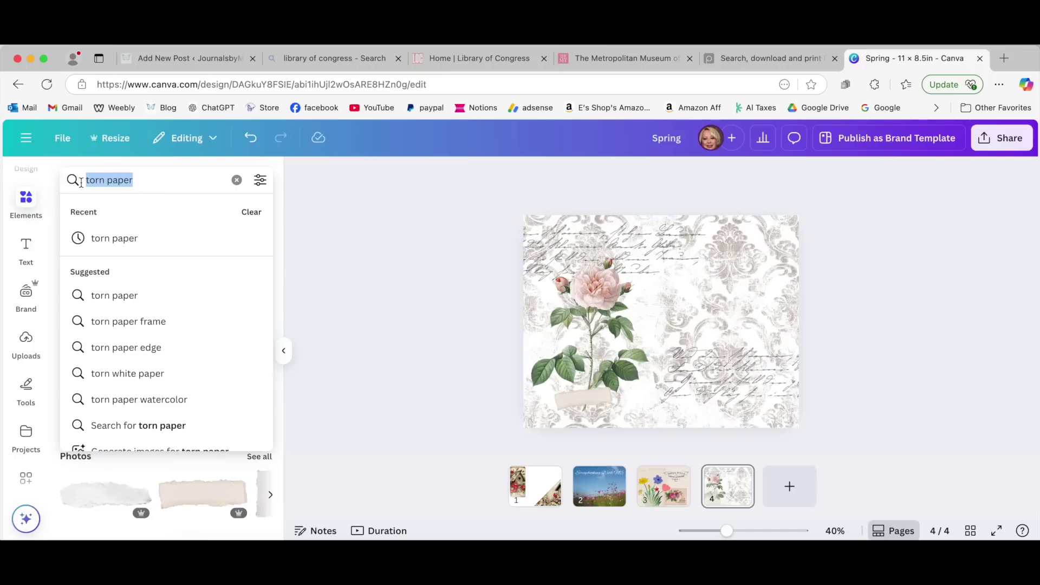
{"action": "type", "text": "Bird"}
{"action": "key", "text": "Return"}
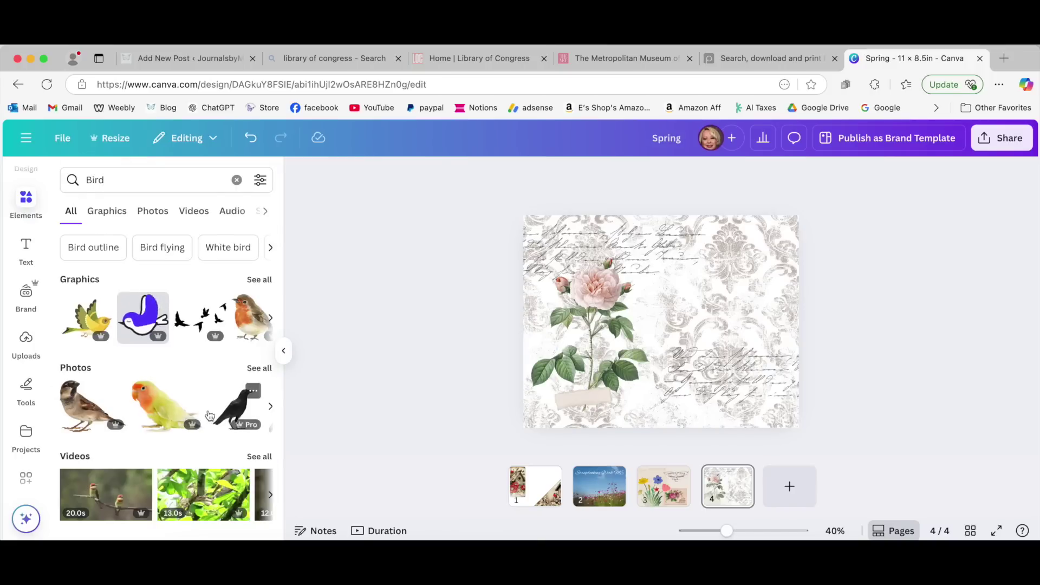
{"action": "left_click", "coordinate": [259, 280]}
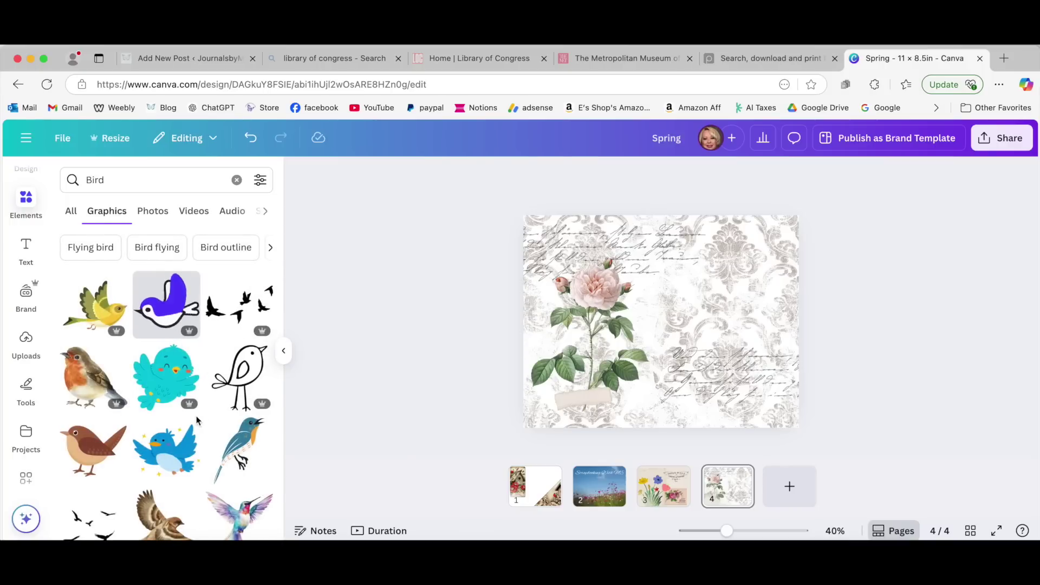
Add the blue jay graphic to page 4, shrink it to about half the page height and place it on the right half
{"action": "scroll", "coordinate": [196, 415], "scroll_direction": "down", "scroll_amount": 5}
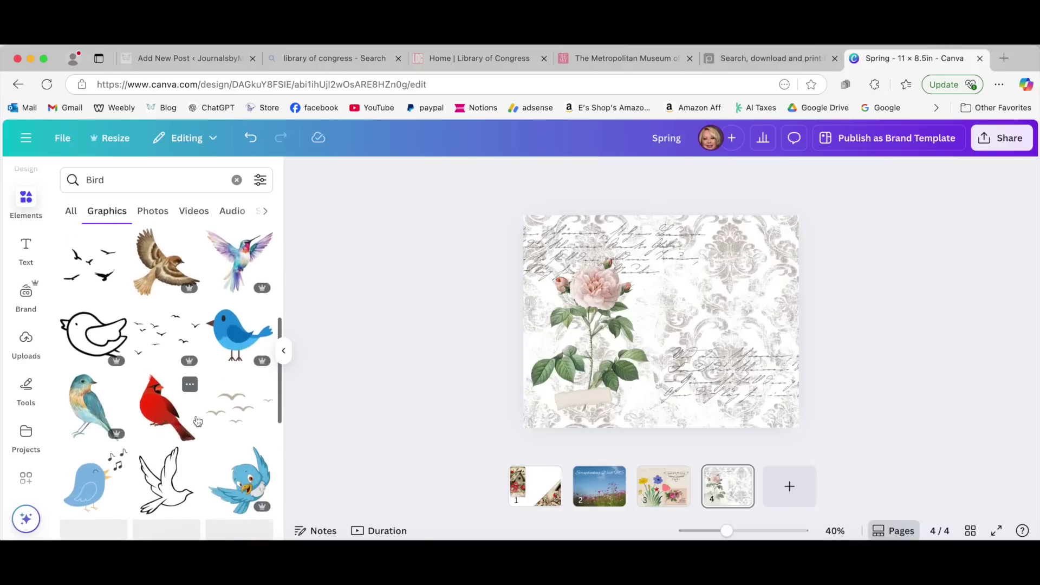
{"action": "scroll", "coordinate": [196, 415], "scroll_direction": "down", "scroll_amount": 5}
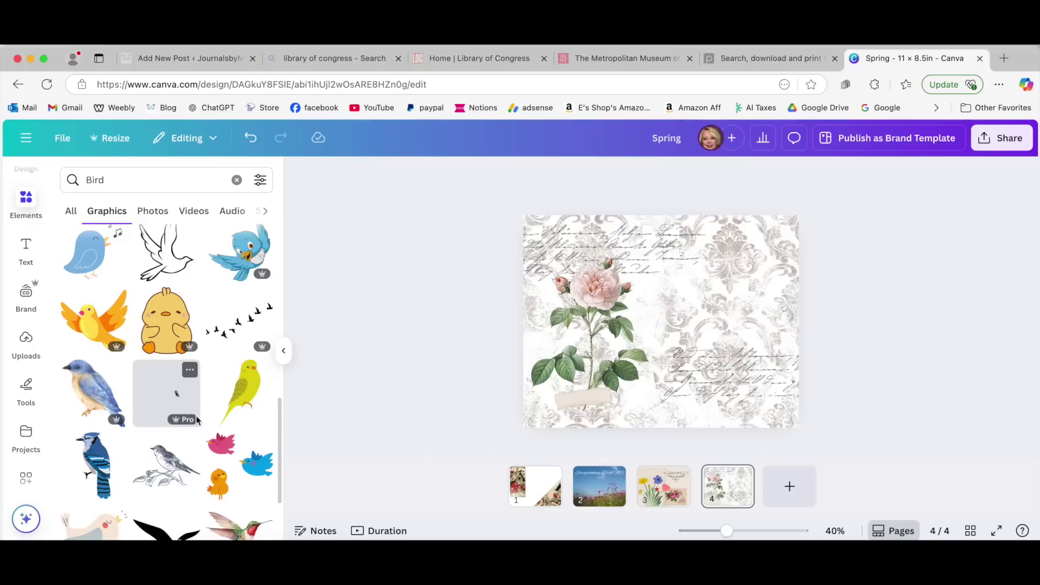
{"action": "scroll", "coordinate": [196, 417], "scroll_direction": "down", "scroll_amount": 3}
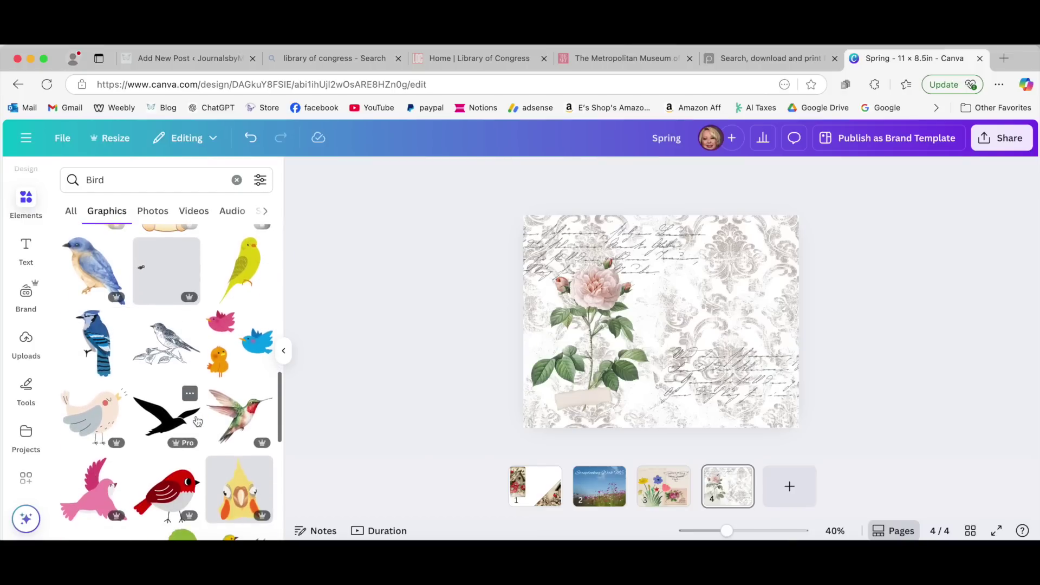
{"action": "left_click", "coordinate": [80, 346]}
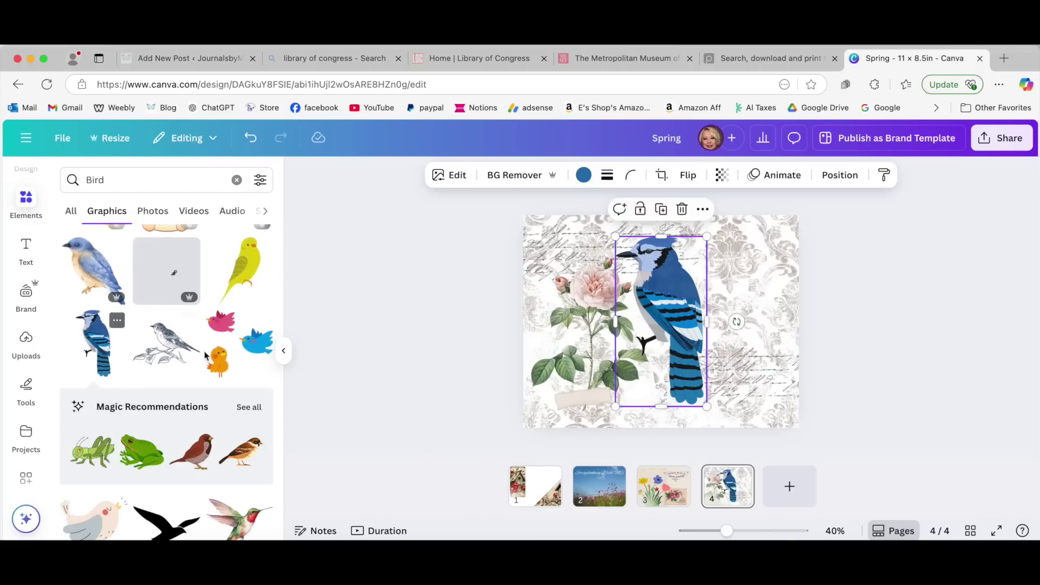
{"action": "left_click_drag", "start_coordinate": [708, 407], "coordinate": [680, 353]}
{"action": "left_click_drag", "start_coordinate": [675, 301], "coordinate": [756, 353]}
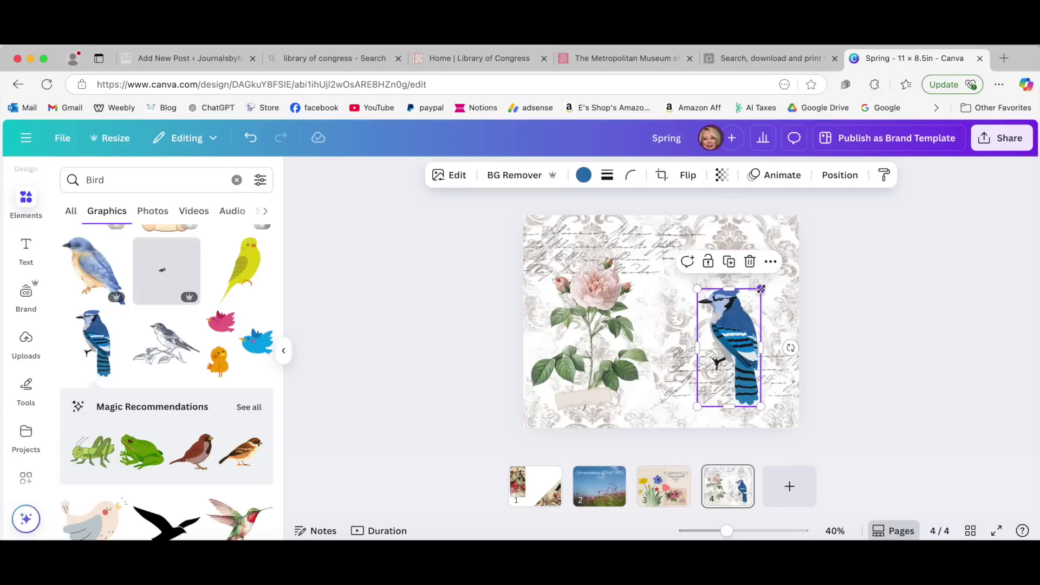
{"action": "left_click_drag", "start_coordinate": [761, 290], "coordinate": [758, 294]}
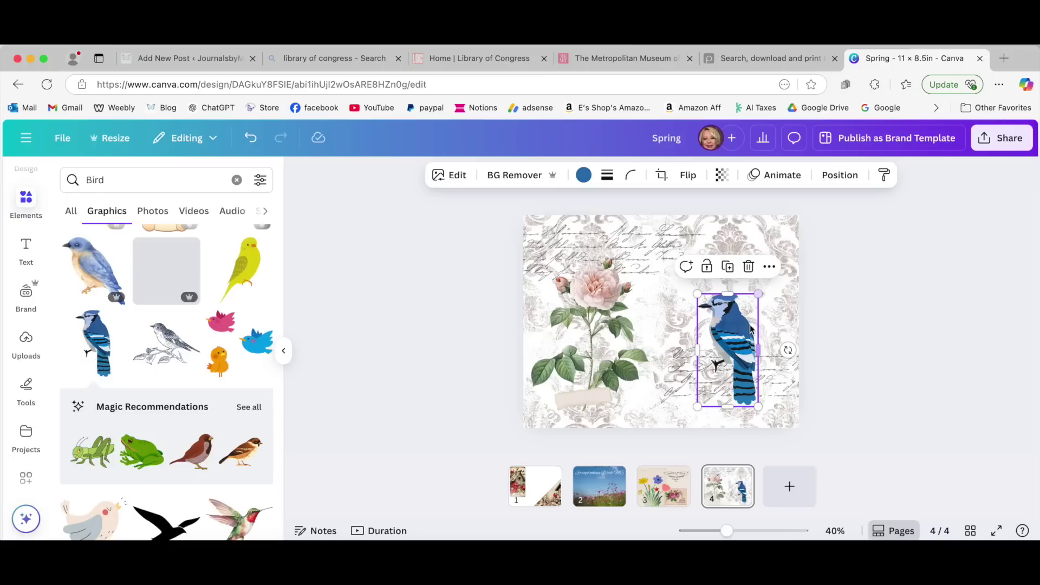
{"action": "left_click_drag", "start_coordinate": [746, 339], "coordinate": [761, 337]}
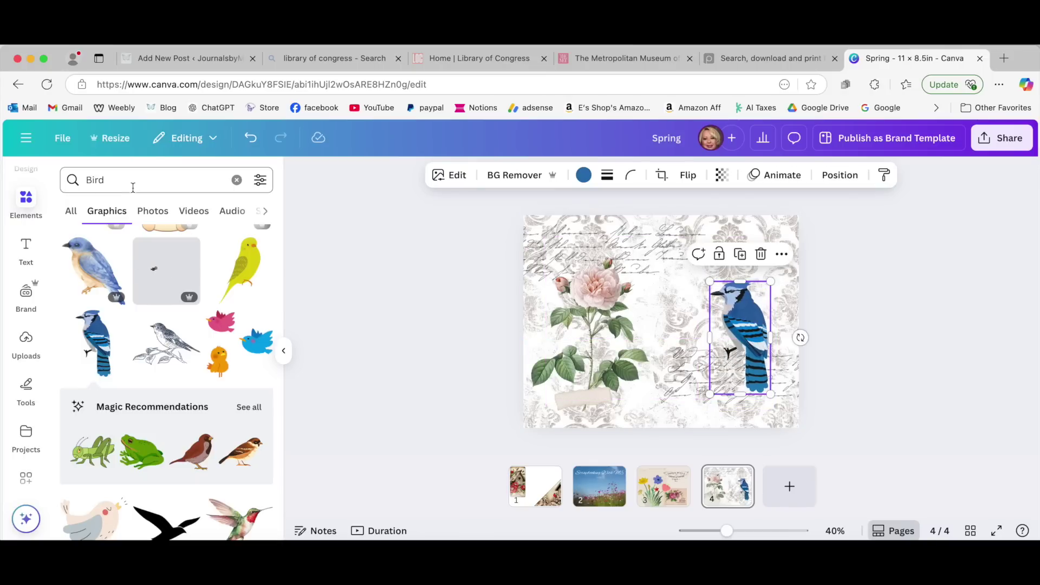
Search the graphics for "limb", add the leafy branch and size it to about half the page width across the blue jay
{"action": "left_click_drag", "start_coordinate": [128, 183], "coordinate": [63, 177]}
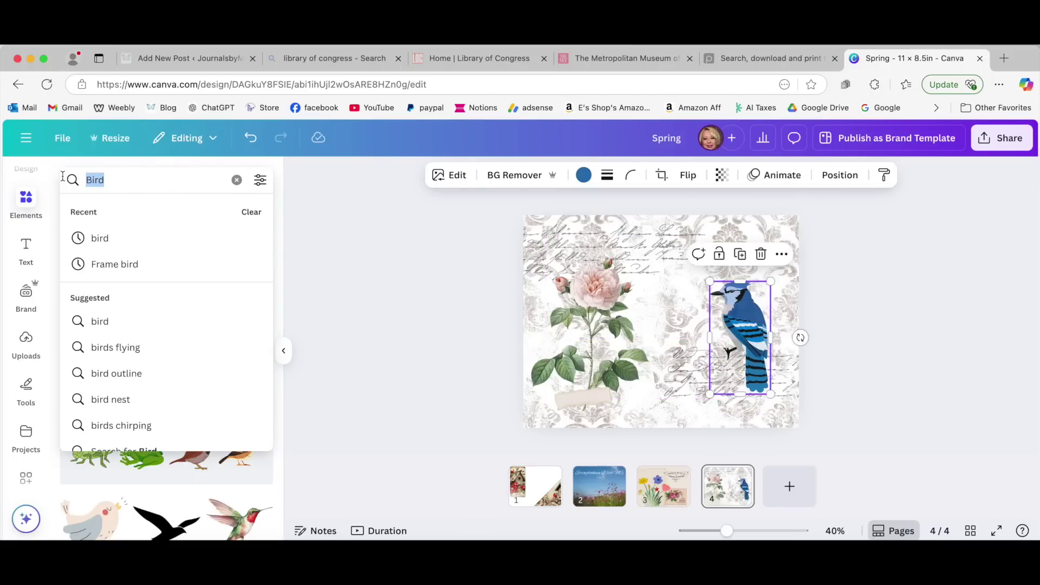
{"action": "type", "text": "limb"}
{"action": "key", "text": "Return"}
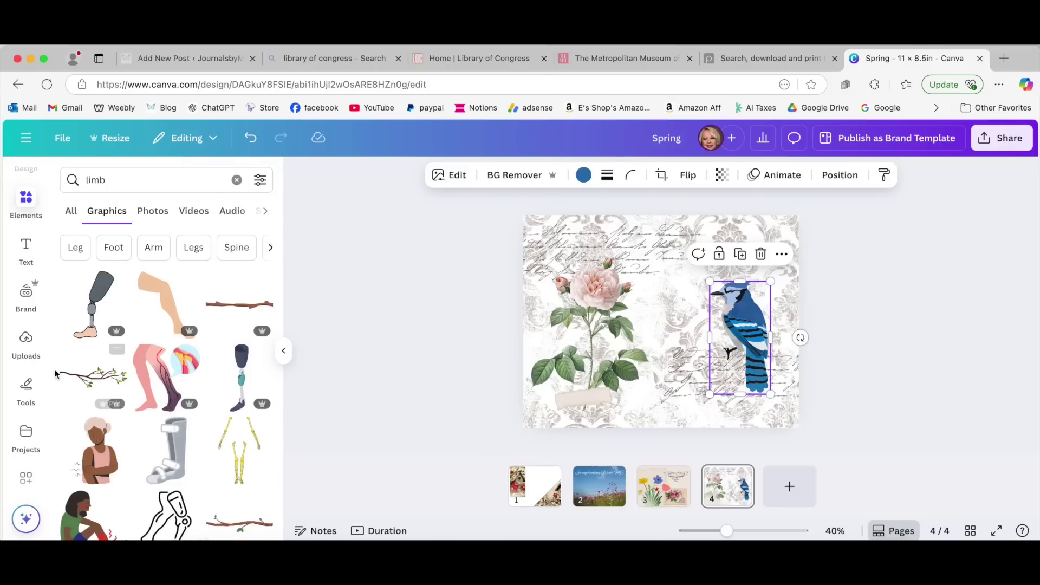
{"action": "left_click", "coordinate": [87, 379]}
{"action": "left_click_drag", "start_coordinate": [678, 320], "coordinate": [763, 299]}
{"action": "left_click_drag", "start_coordinate": [677, 329], "coordinate": [686, 347]}
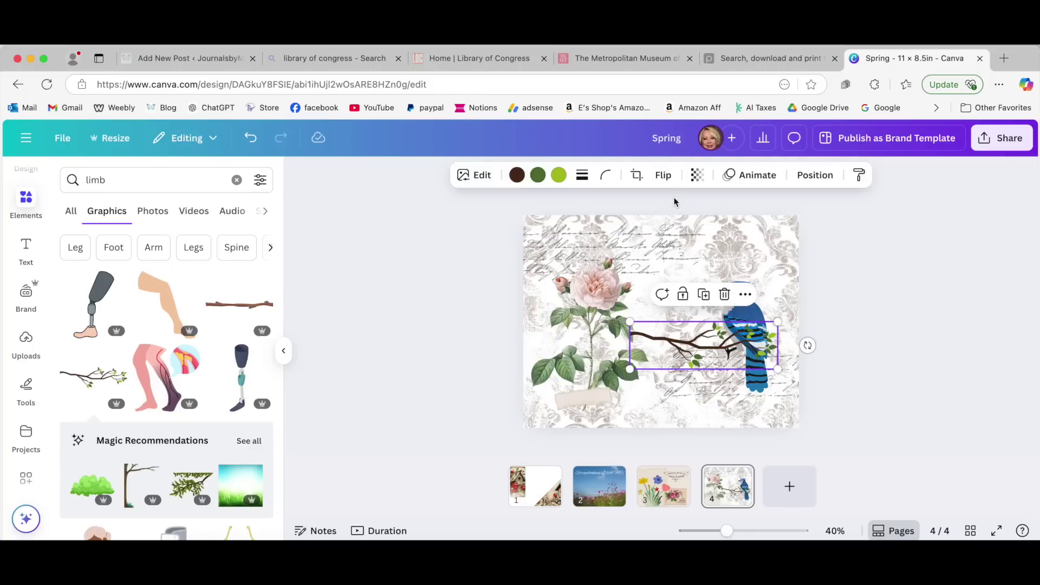
Flip the branch horizontally and move it against the right page edge at the height of the blue jay's feet
{"action": "left_click", "coordinate": [665, 176]}
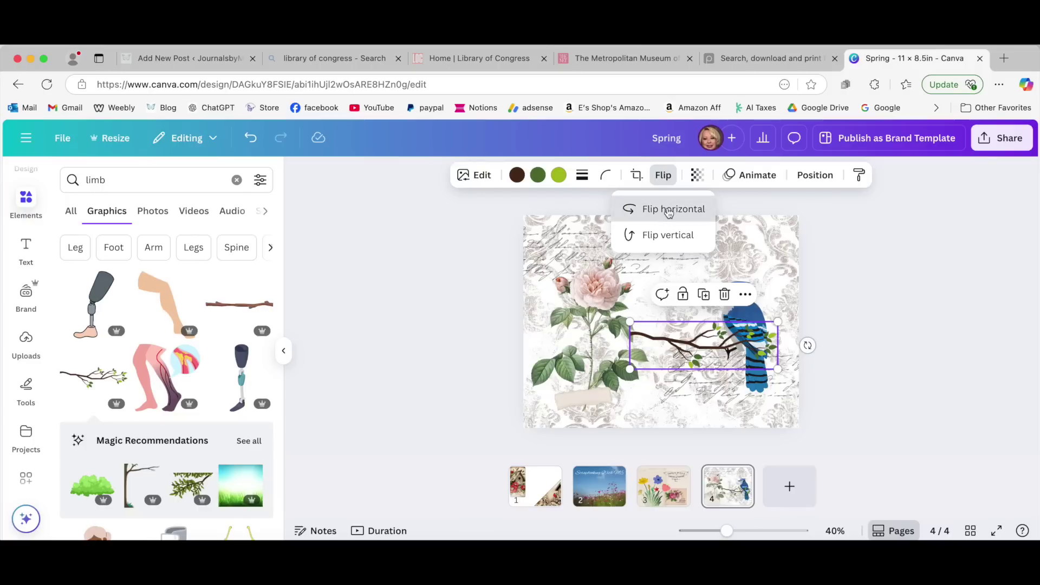
{"action": "left_click", "coordinate": [670, 210]}
{"action": "left_click_drag", "start_coordinate": [705, 340], "coordinate": [724, 358]}
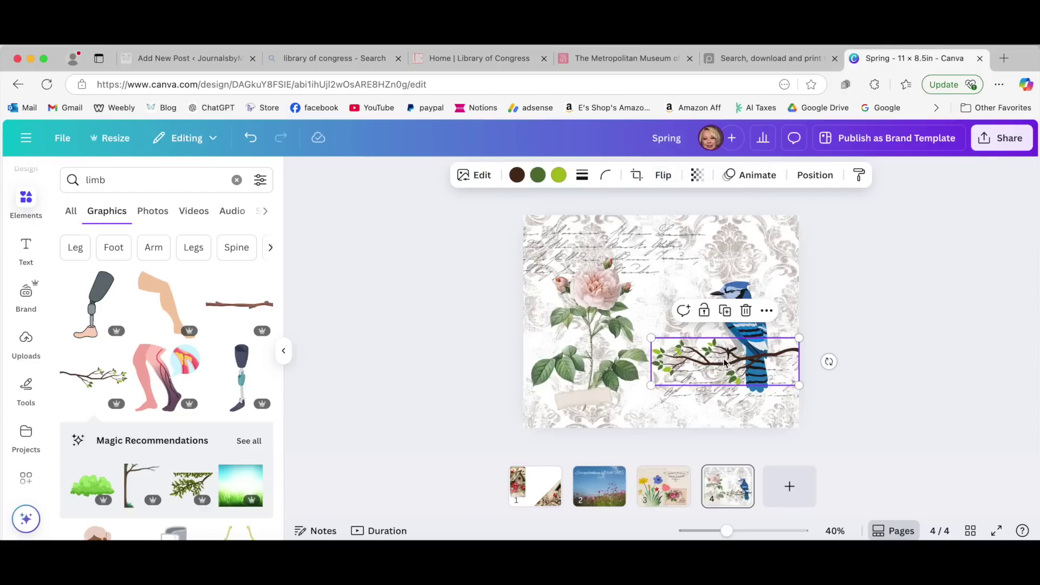
Move the branch one layer backward so it sits behind the blue jay
{"action": "left_click", "coordinate": [815, 176]}
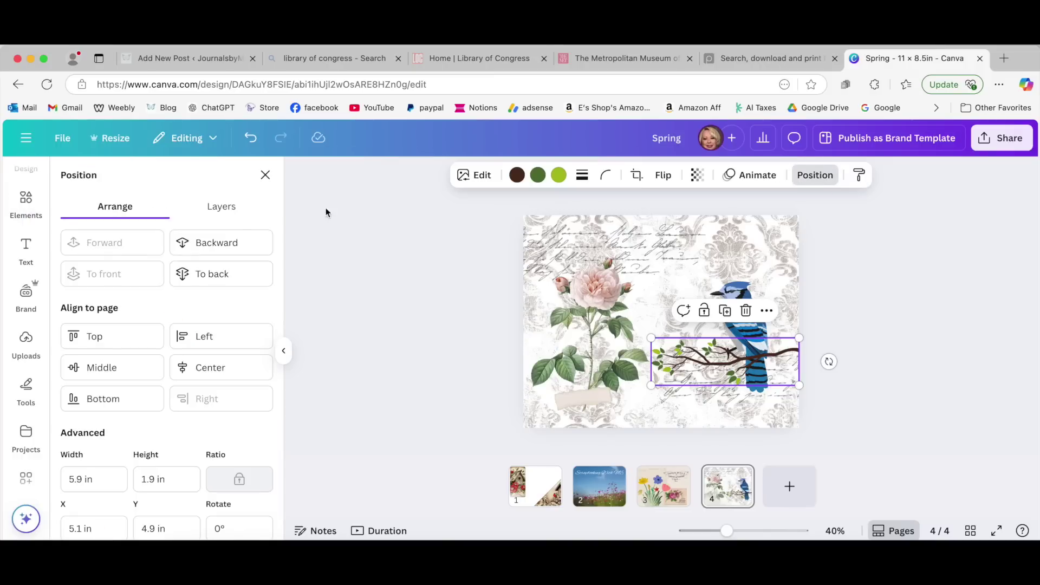
{"action": "left_click", "coordinate": [215, 243]}
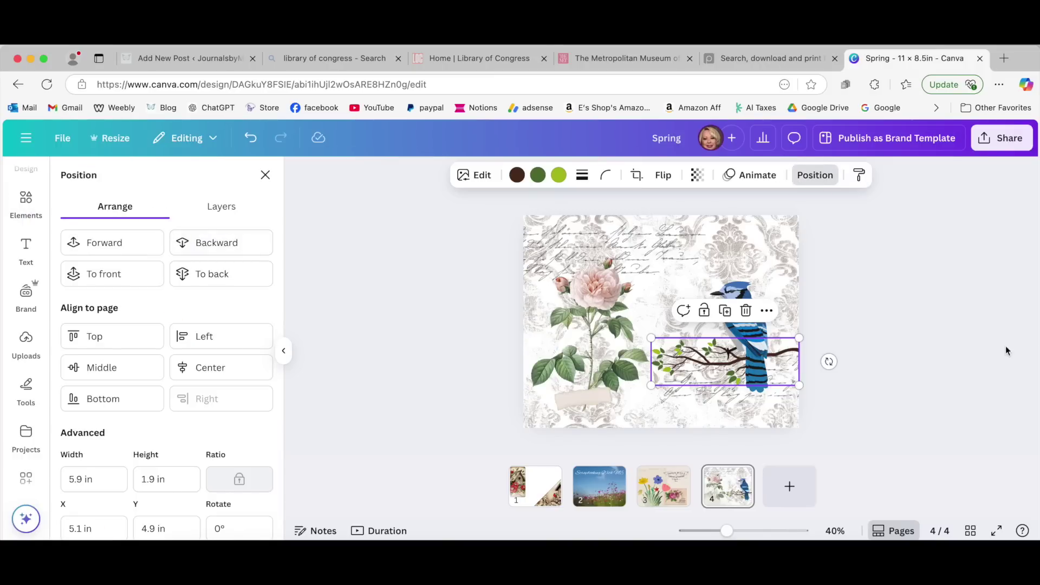
{"action": "left_click", "coordinate": [920, 299]}
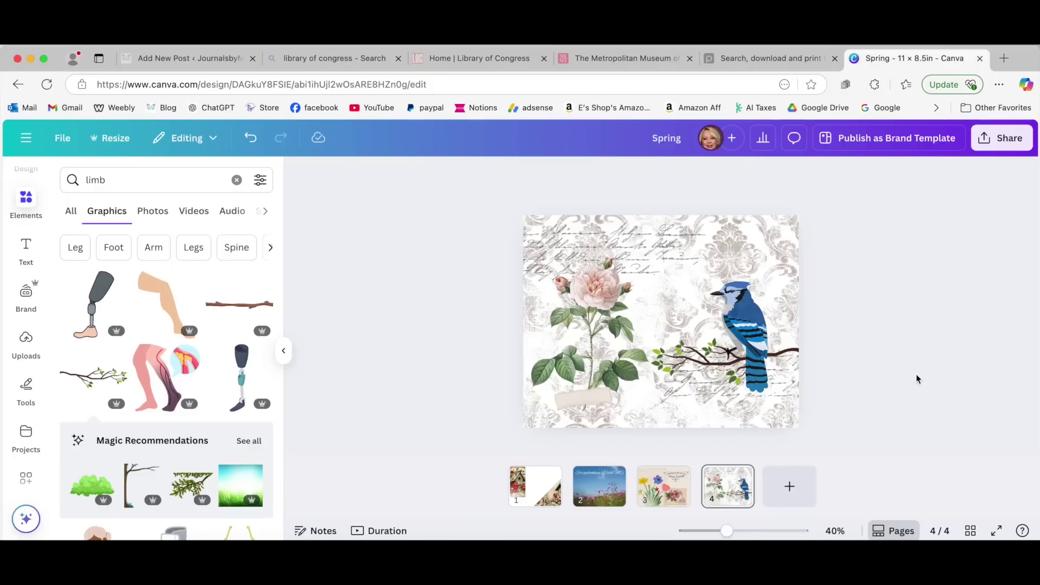
{"action": "left_click", "coordinate": [685, 366]}
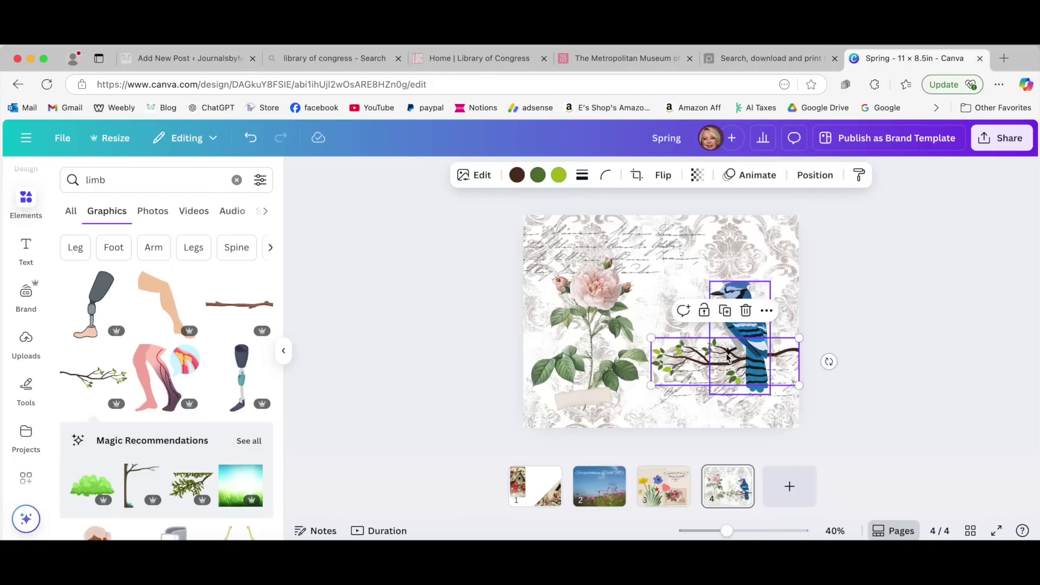
{"action": "left_click", "coordinate": [875, 373]}
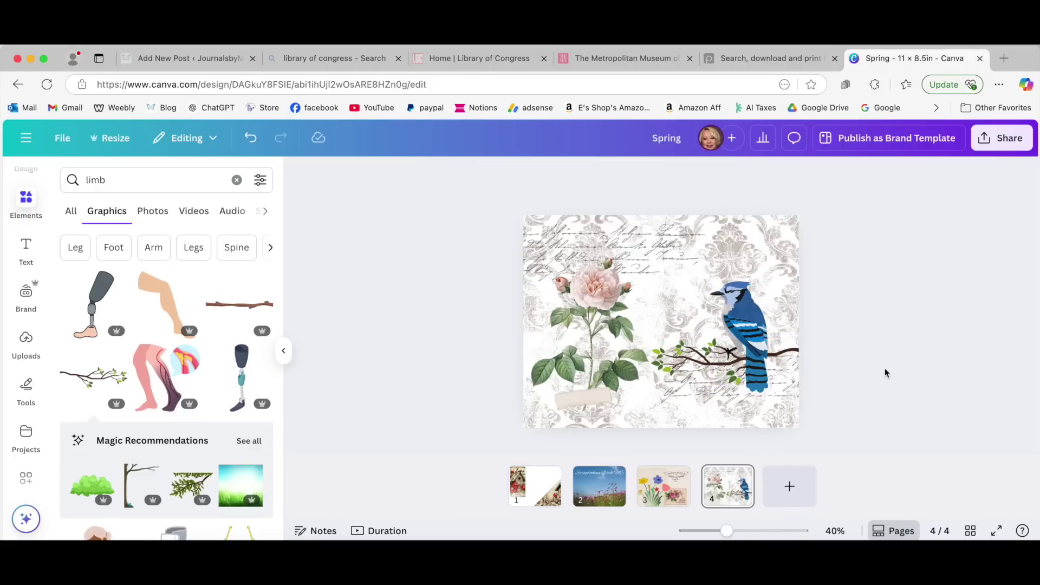
Enlarge the rose graphic on page 4 slightly upward and widen it toward the page center
{"action": "left_click", "coordinate": [593, 281]}
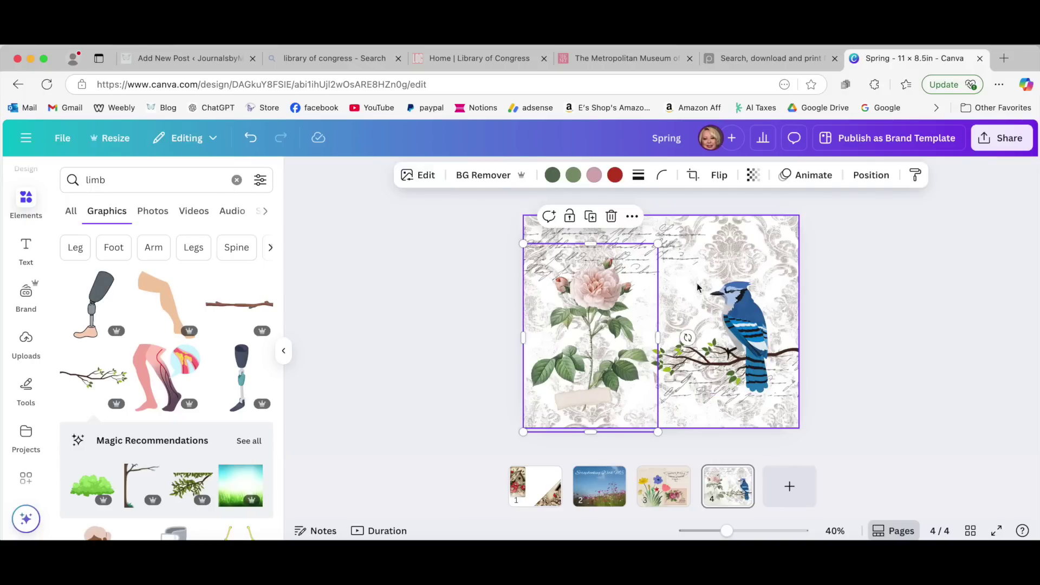
{"action": "left_click_drag", "start_coordinate": [657, 243], "coordinate": [662, 234]}
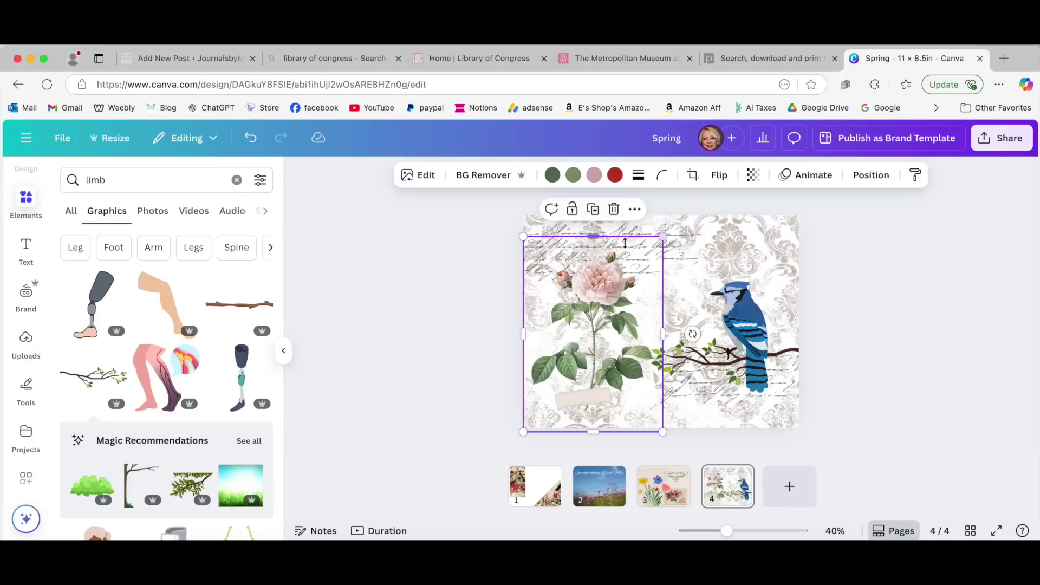
{"action": "left_click_drag", "start_coordinate": [662, 332], "coordinate": [667, 332]}
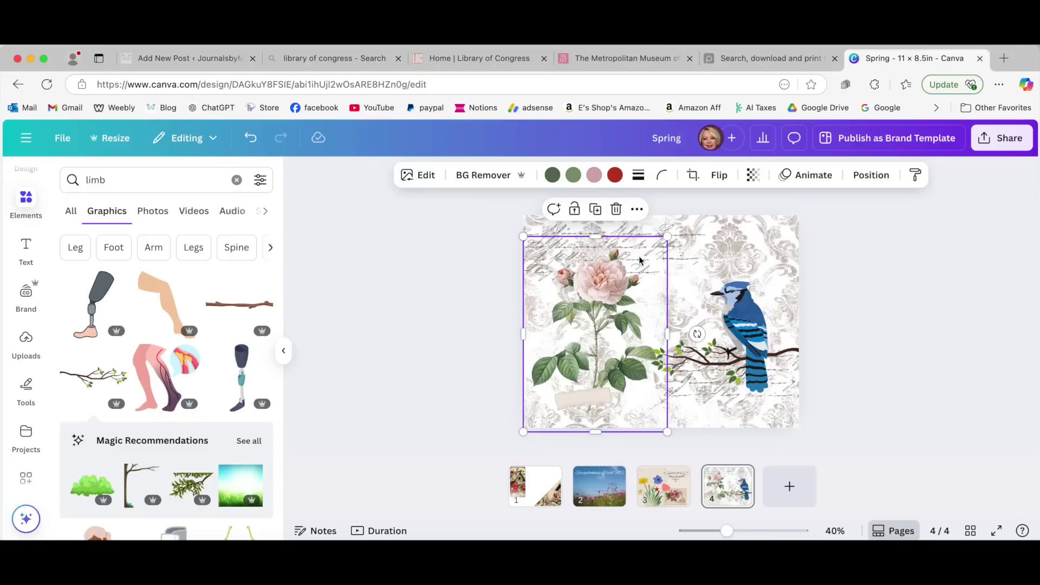
{"action": "left_click", "coordinate": [893, 326]}
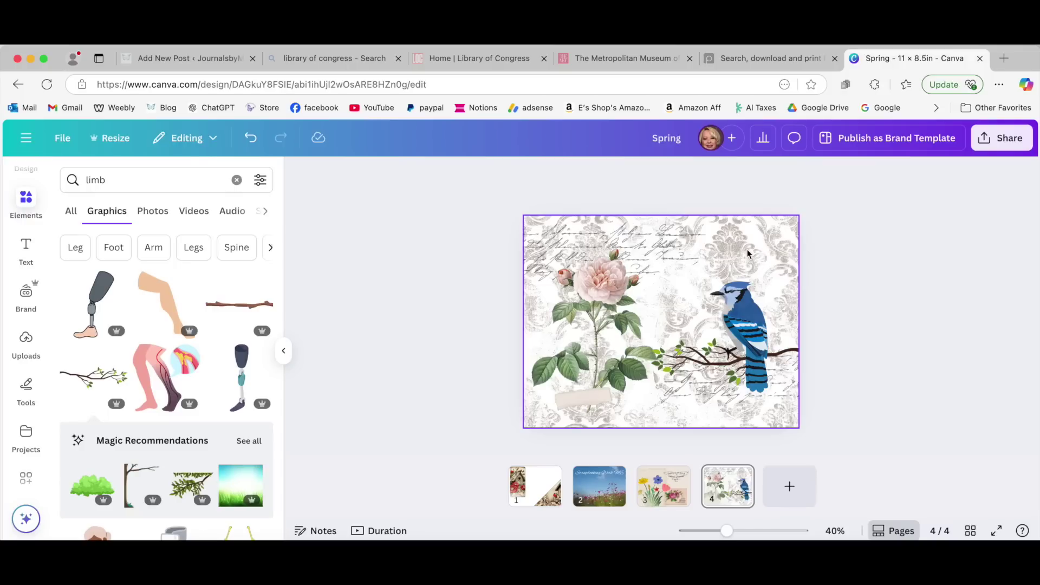
Add the recommended dense green leafy branch to page 4 and place it overhanging the page's top-right corner
{"action": "scroll", "coordinate": [136, 379], "scroll_direction": "down", "scroll_amount": 4}
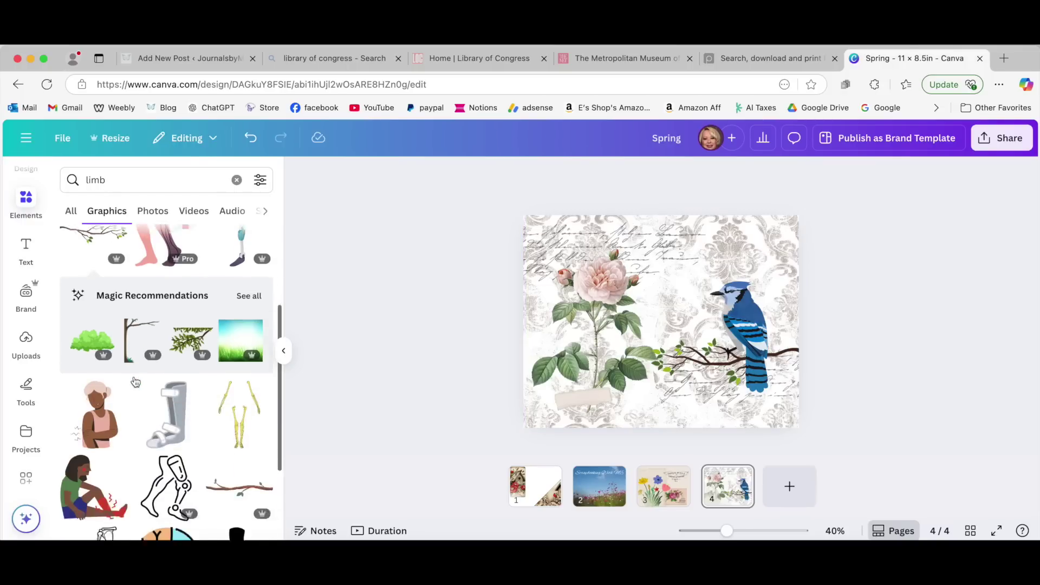
{"action": "scroll", "coordinate": [153, 387], "scroll_direction": "down", "scroll_amount": 2}
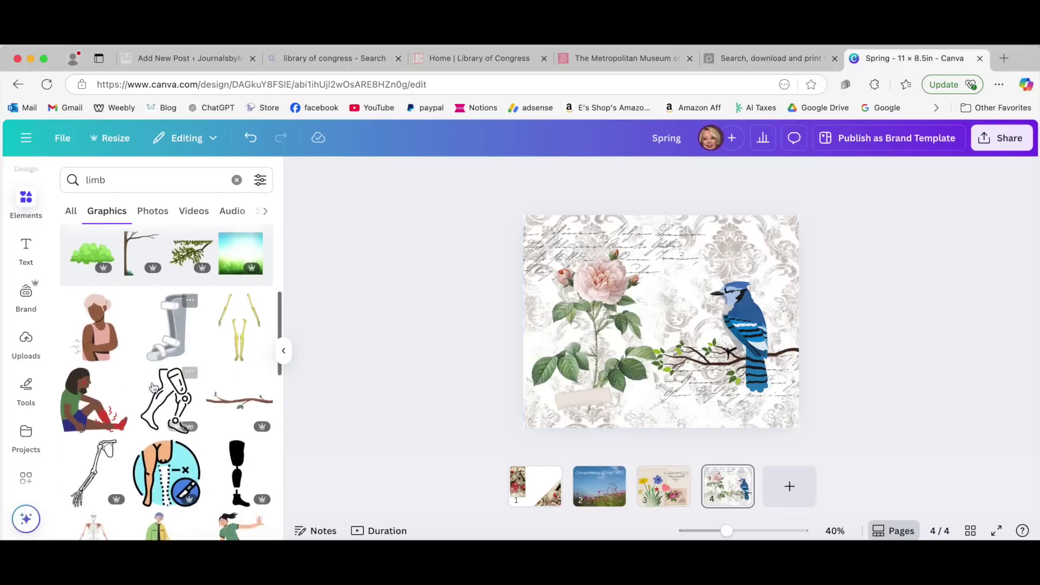
{"action": "scroll", "coordinate": [153, 386], "scroll_direction": "down", "scroll_amount": 2}
{"action": "scroll", "coordinate": [189, 353], "scroll_direction": "up", "scroll_amount": 4}
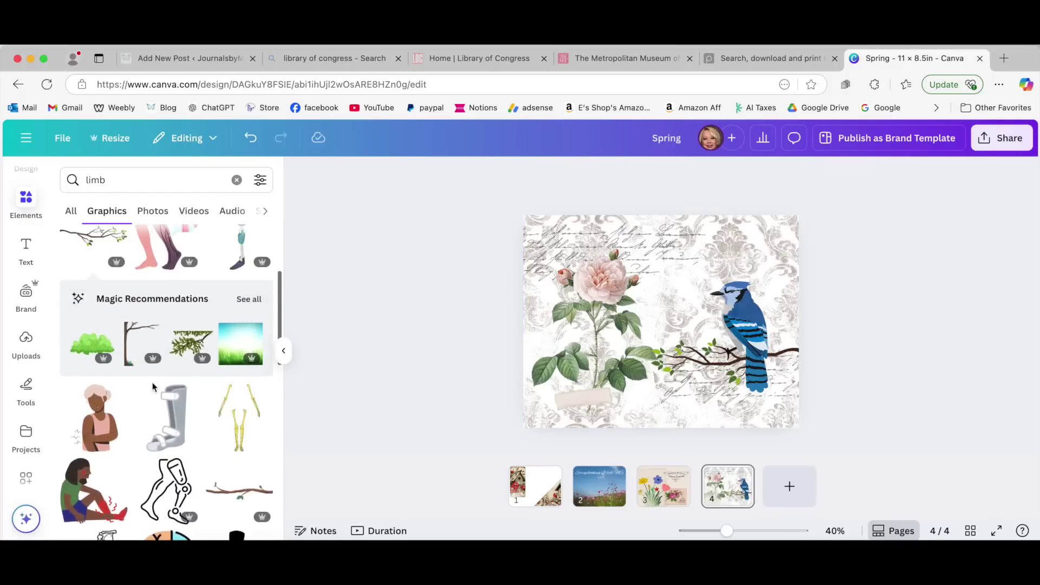
{"action": "left_click", "coordinate": [189, 353]}
{"action": "left_click_drag", "start_coordinate": [659, 329], "coordinate": [785, 241]}
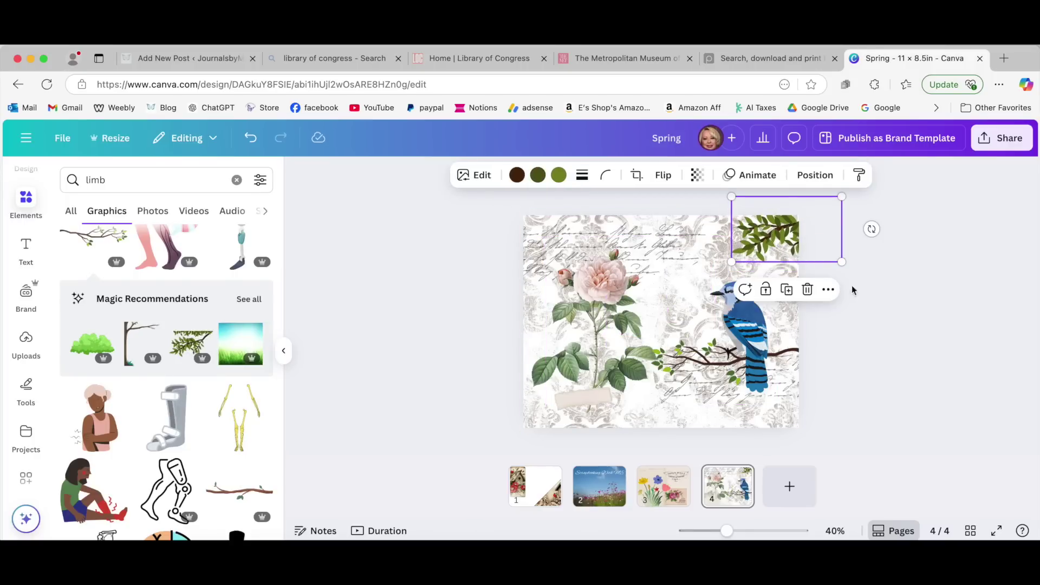
{"action": "left_click", "coordinate": [868, 323]}
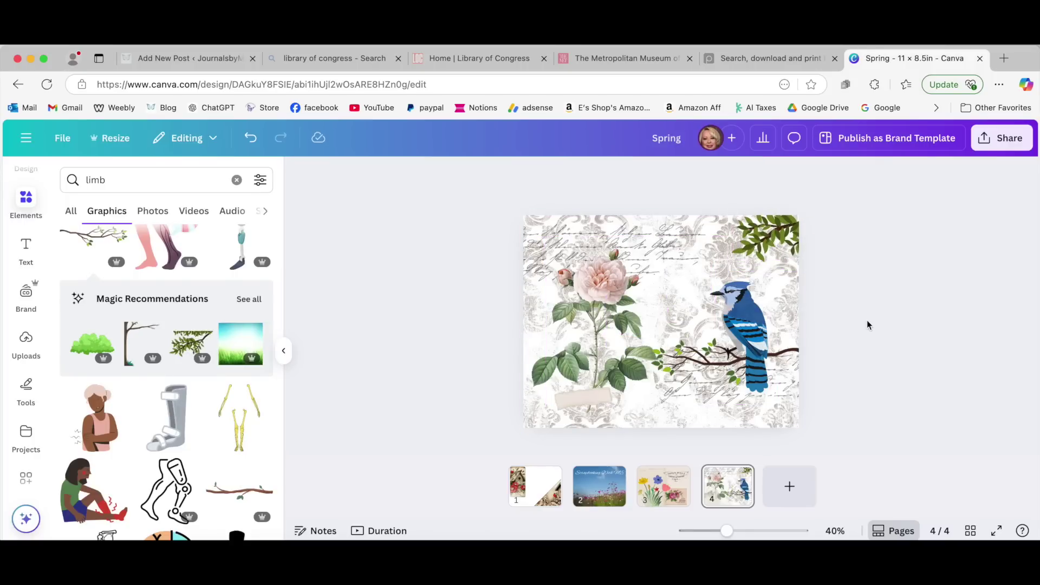
Duplicate the branch under the blue jay, move the copy partly off the bottom-right page edge and rotate it to about -14.7°
{"action": "left_click", "coordinate": [702, 358]}
{"action": "left_click", "coordinate": [729, 314]}
{"action": "left_click_drag", "start_coordinate": [739, 363], "coordinate": [800, 406]}
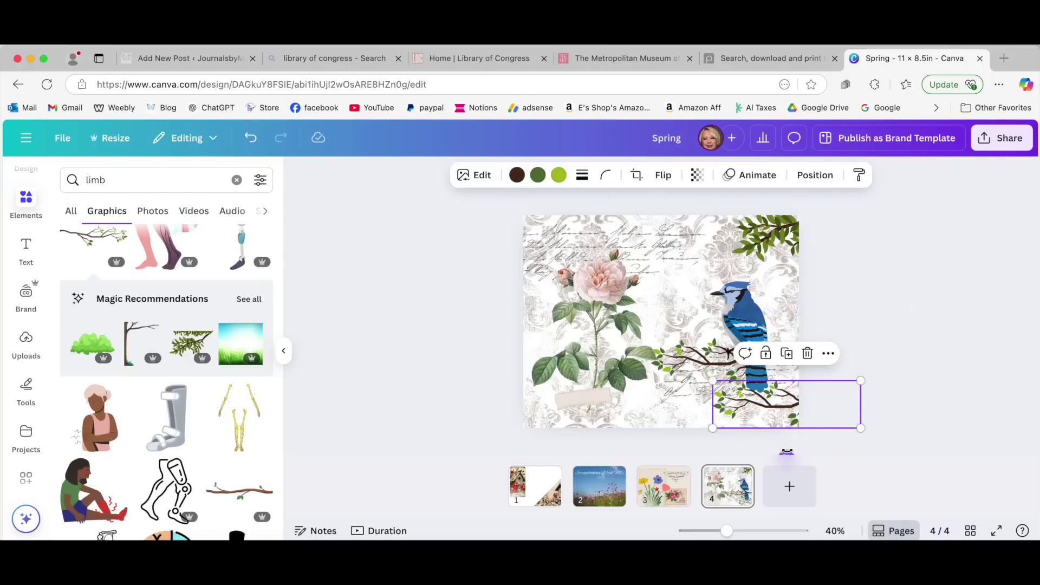
{"action": "left_click_drag", "start_coordinate": [785, 453], "coordinate": [794, 391]}
Send the rotated branch copy one layer backward so it sits behind the blue jay's tail
{"action": "left_click", "coordinate": [815, 174]}
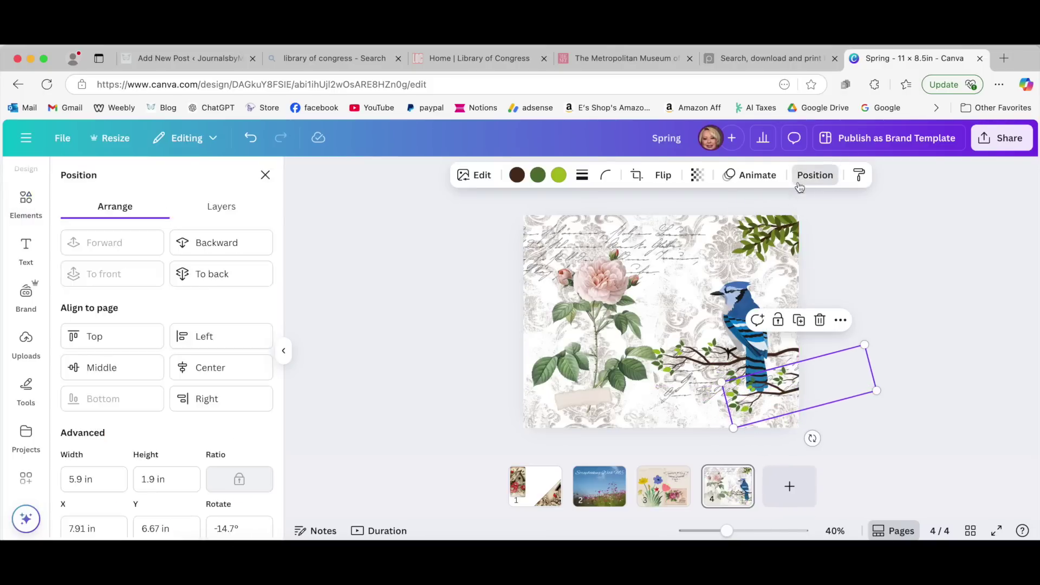
{"action": "left_click", "coordinate": [246, 242]}
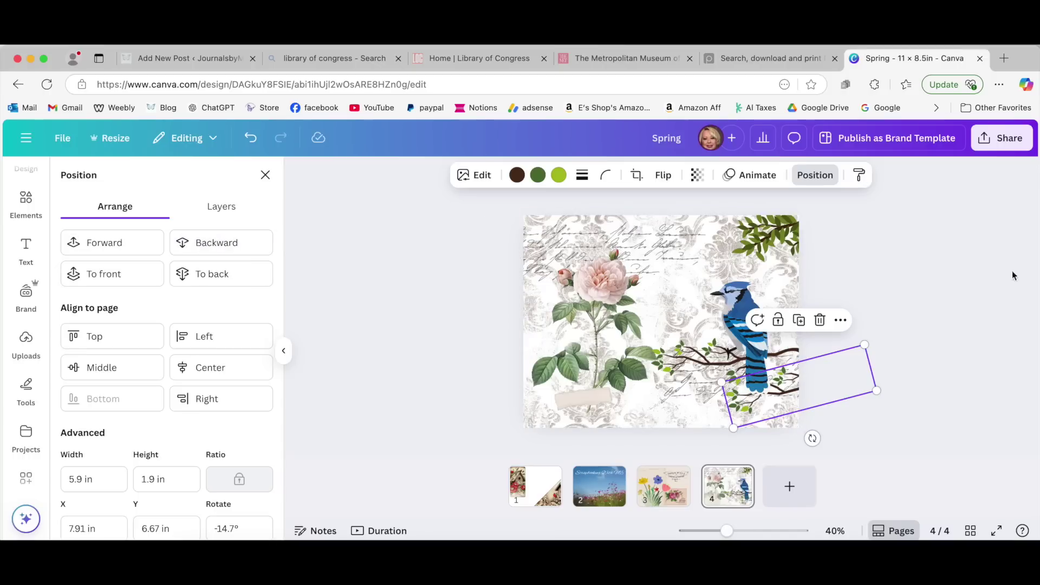
{"action": "left_click", "coordinate": [929, 327]}
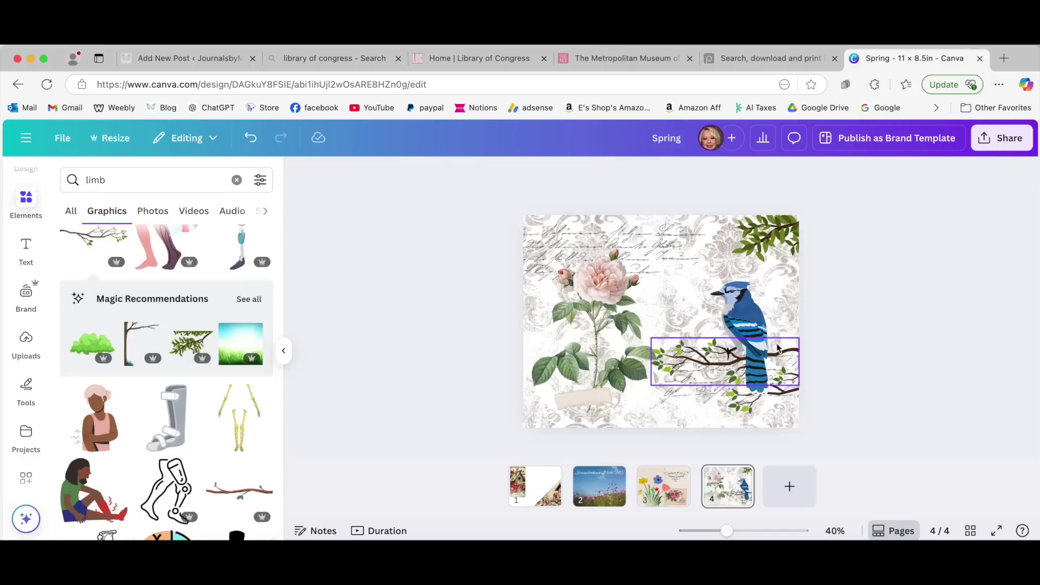
Duplicate the rotated branch and place the copy above the main branch, hanging off the right page edge beside the blue jay
{"action": "left_click", "coordinate": [785, 381]}
{"action": "left_click_drag", "start_coordinate": [781, 388], "coordinate": [815, 320]}
{"action": "left_click", "coordinate": [815, 321]}
{"action": "left_click", "coordinate": [911, 372]}
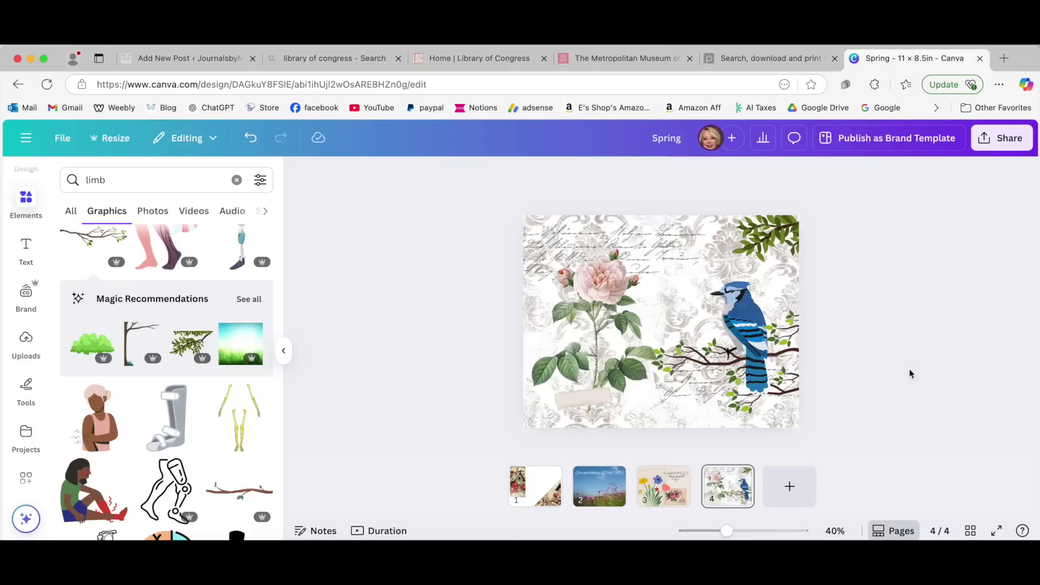
{"action": "left_click", "coordinate": [787, 337]}
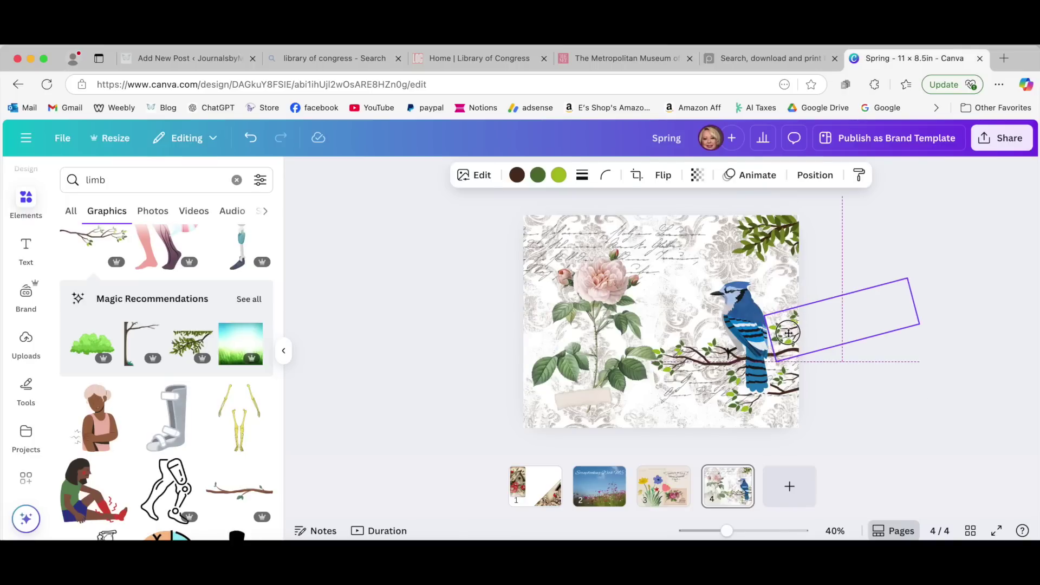
{"action": "left_click", "coordinate": [842, 397]}
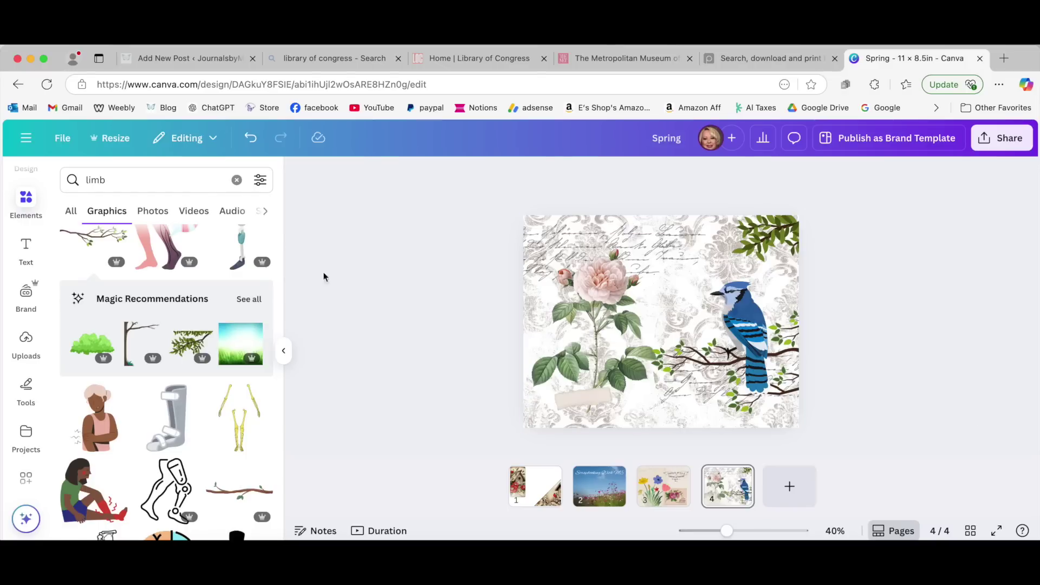
Shift the tape strip slightly up and to the right across the rose stem
{"action": "left_click", "coordinate": [569, 395]}
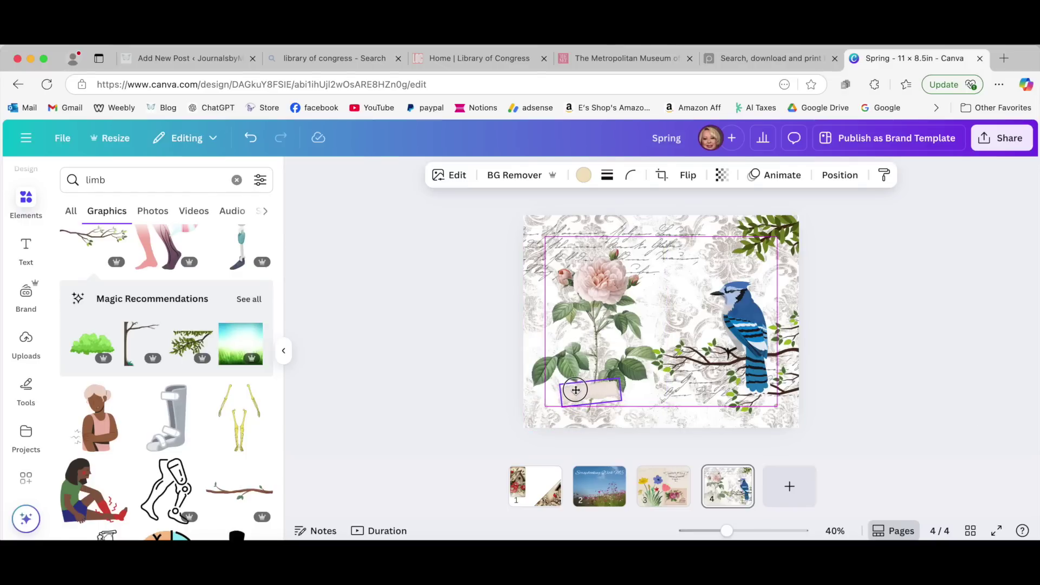
{"action": "left_click", "coordinate": [897, 342]}
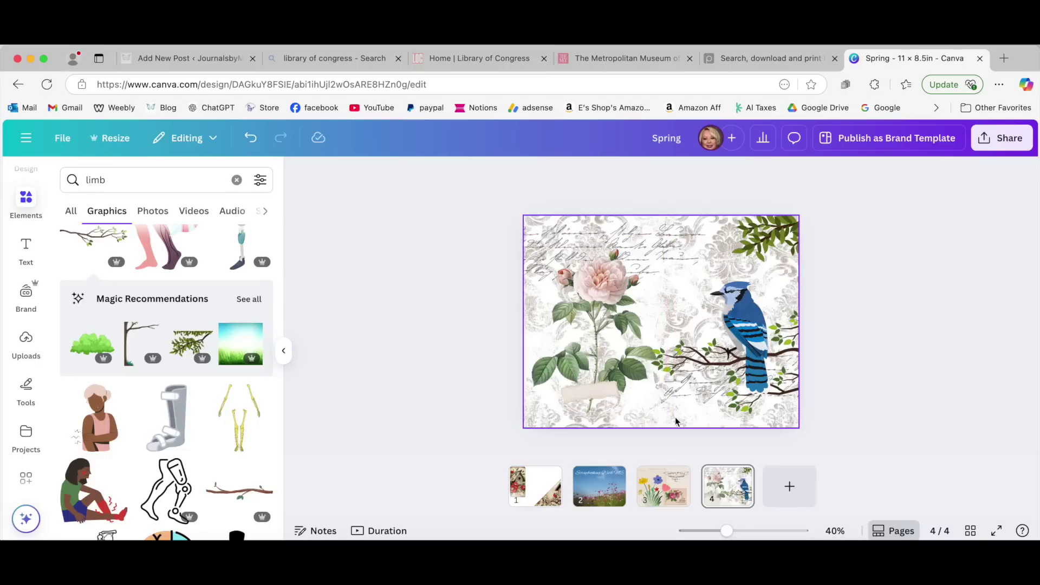
On page 1, add a circular frame from the Frame elements and position it near the page top, right of the birdhouse tag
{"action": "left_click", "coordinate": [531, 497]}
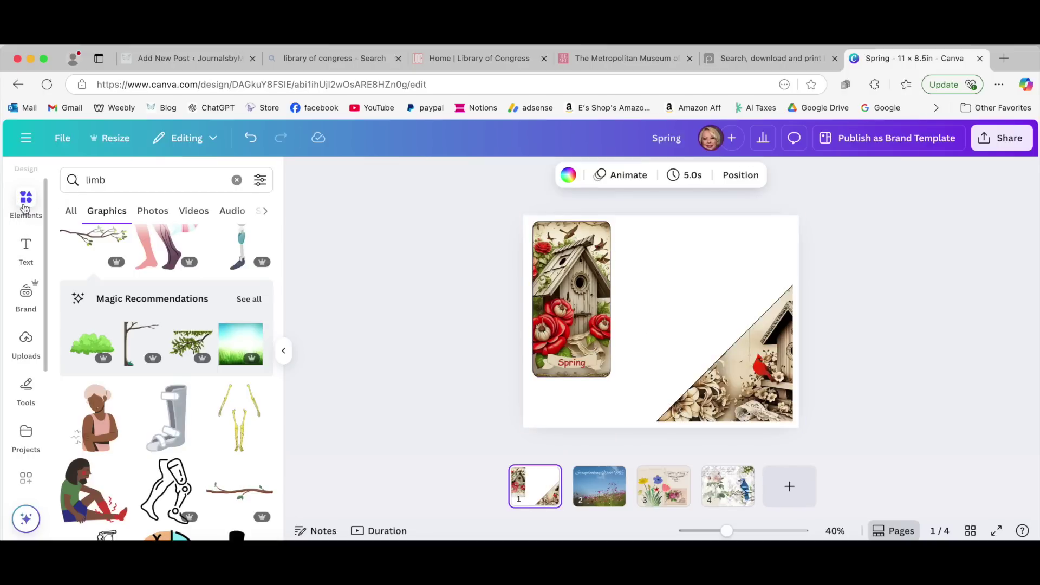
{"action": "left_click", "coordinate": [25, 204]}
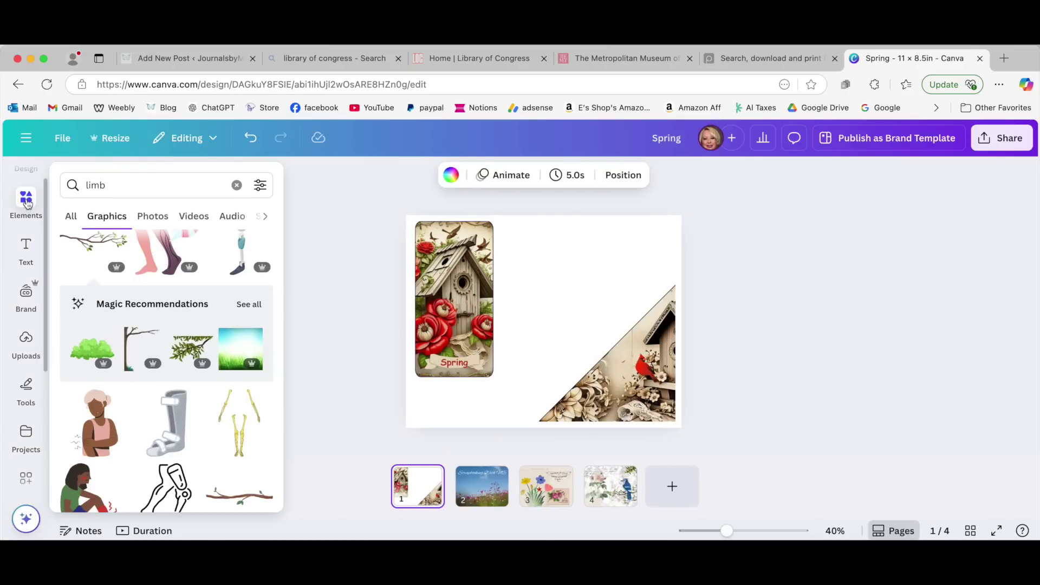
{"action": "left_click", "coordinate": [27, 203]}
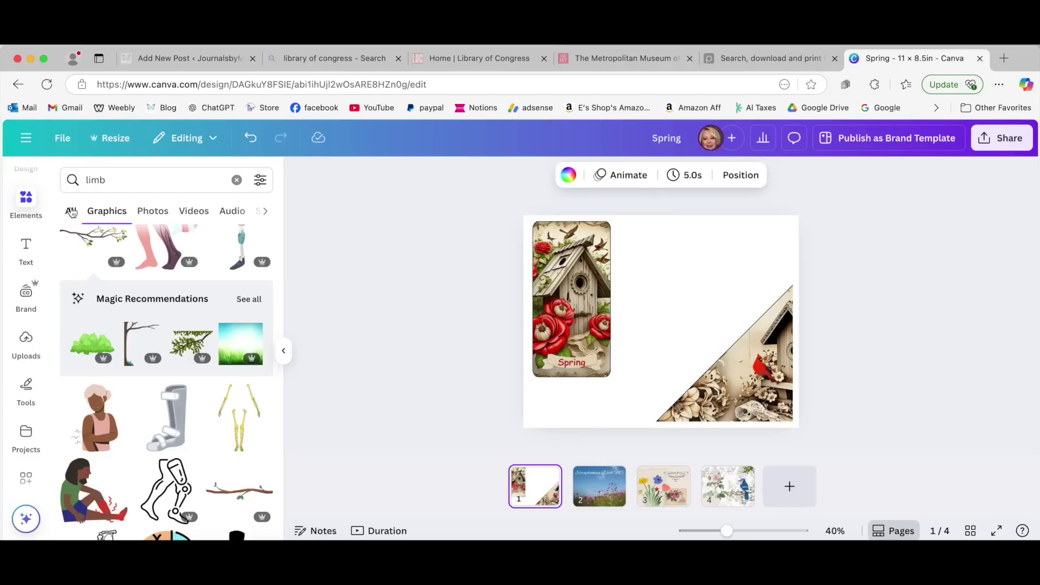
{"action": "left_click", "coordinate": [68, 210]}
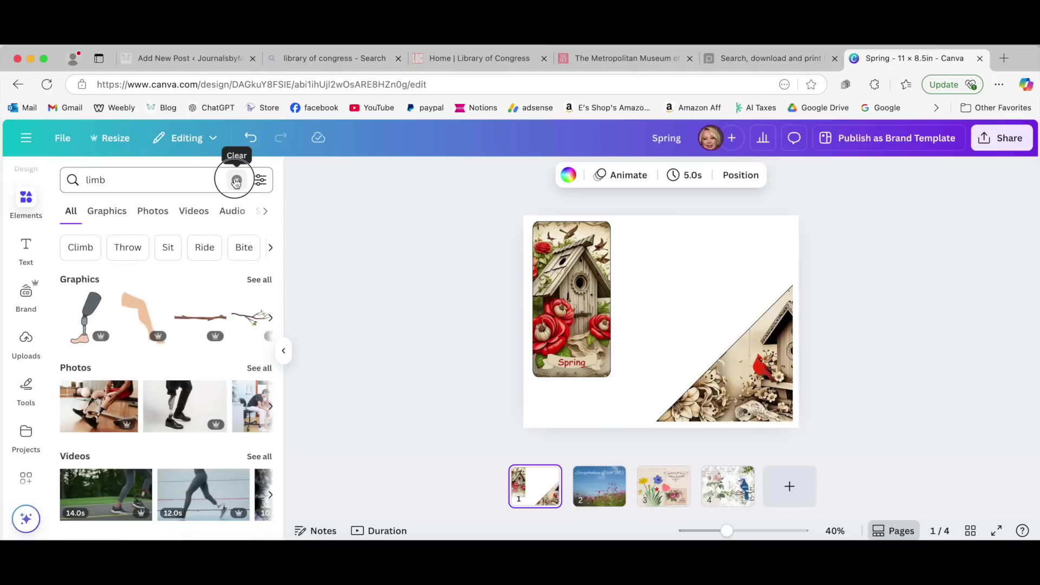
{"action": "left_click", "coordinate": [235, 179]}
{"action": "left_click", "coordinate": [86, 212]}
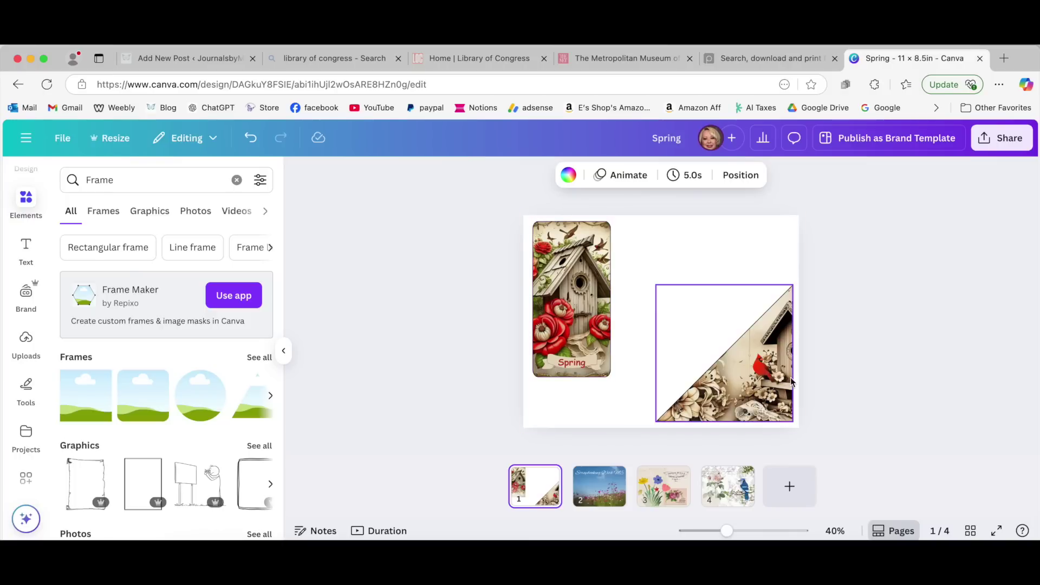
{"action": "left_click", "coordinate": [196, 400]}
{"action": "left_click_drag", "start_coordinate": [653, 311], "coordinate": [678, 263]}
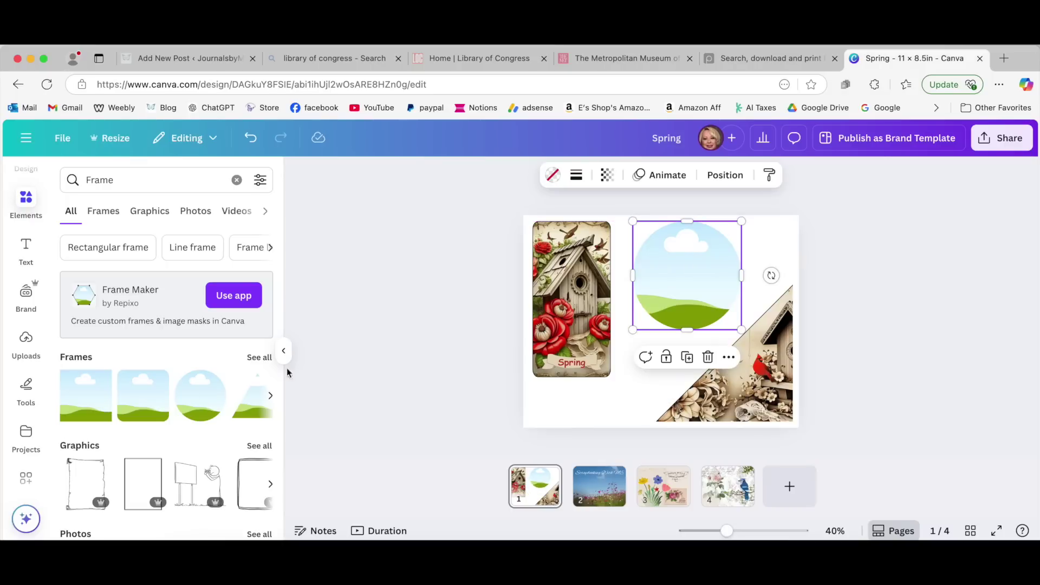
Clear the "flower" search in the uploads and fill the circular frame with the brown handwritten script image
{"action": "left_click", "coordinate": [26, 344]}
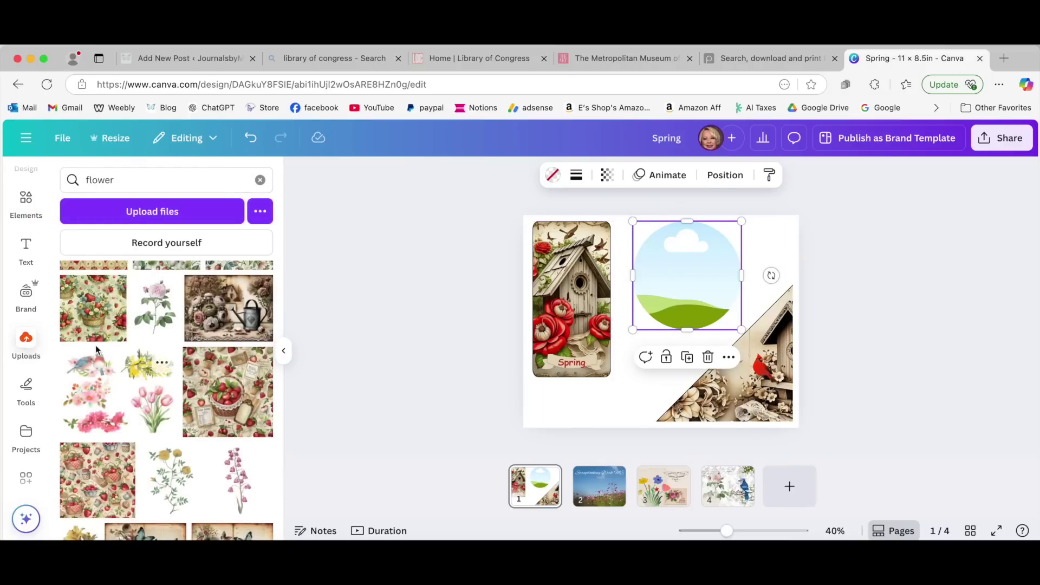
{"action": "scroll", "coordinate": [171, 385], "scroll_direction": "up", "scroll_amount": 3}
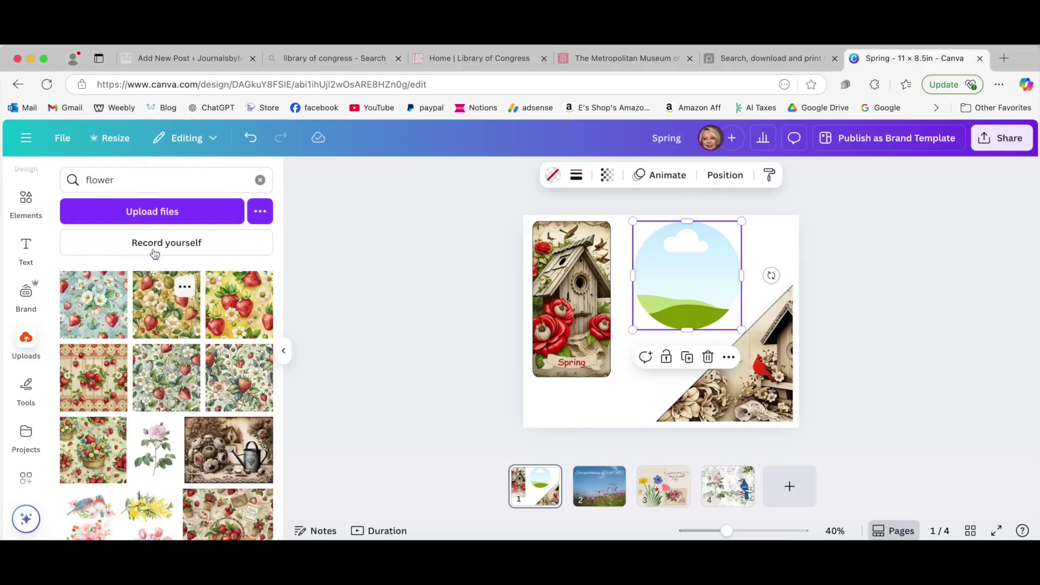
{"action": "left_click", "coordinate": [260, 180]}
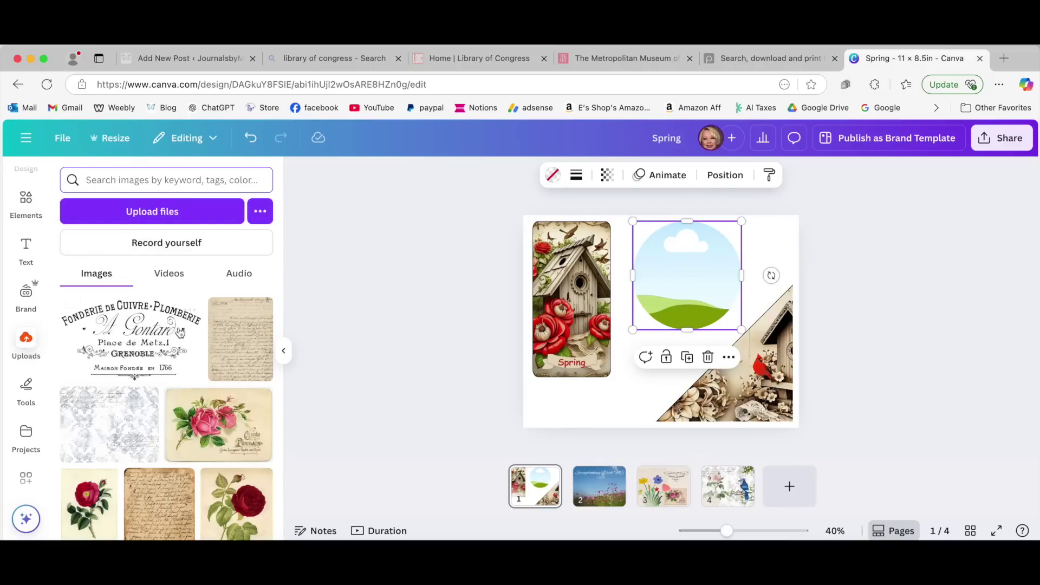
{"action": "scroll", "coordinate": [156, 378], "scroll_direction": "down", "scroll_amount": 2}
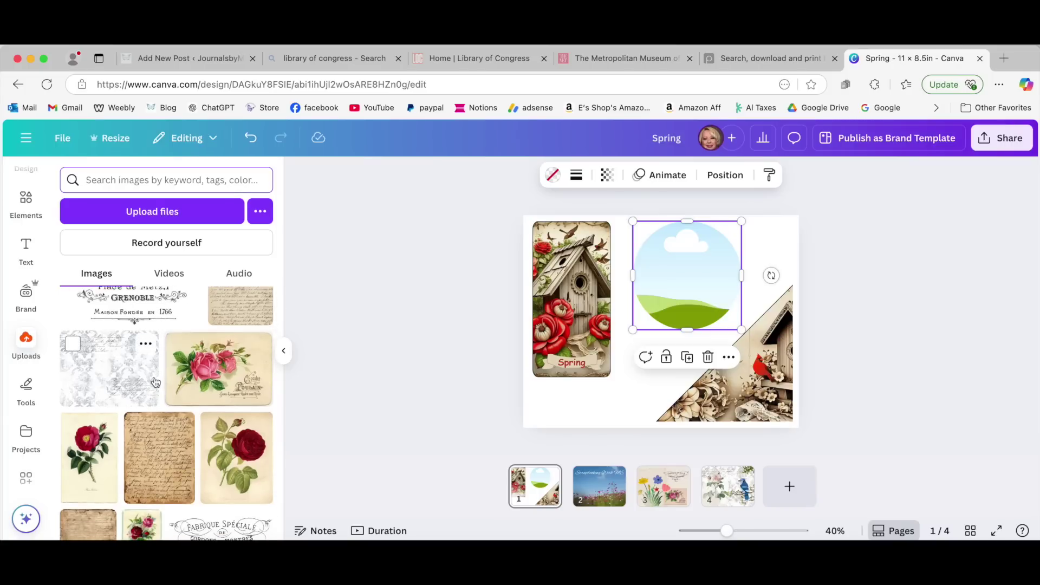
{"action": "left_click", "coordinate": [156, 468]}
{"action": "left_click_drag", "start_coordinate": [156, 468], "coordinate": [657, 260]}
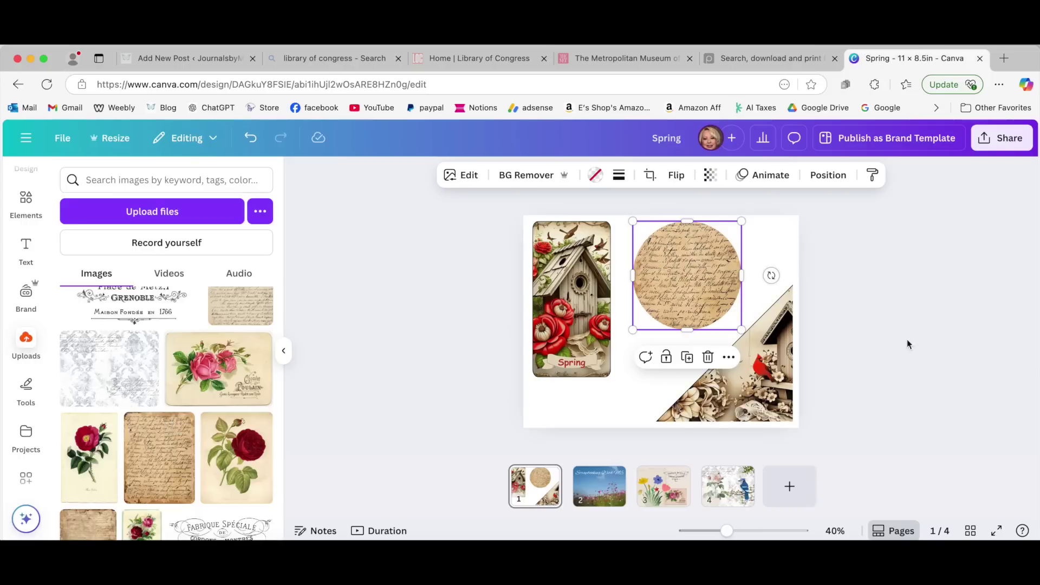
Add a thin solid black border around the script-filled circle
{"action": "left_click", "coordinate": [878, 341]}
{"action": "left_click", "coordinate": [691, 288]}
{"action": "left_click", "coordinate": [619, 175]}
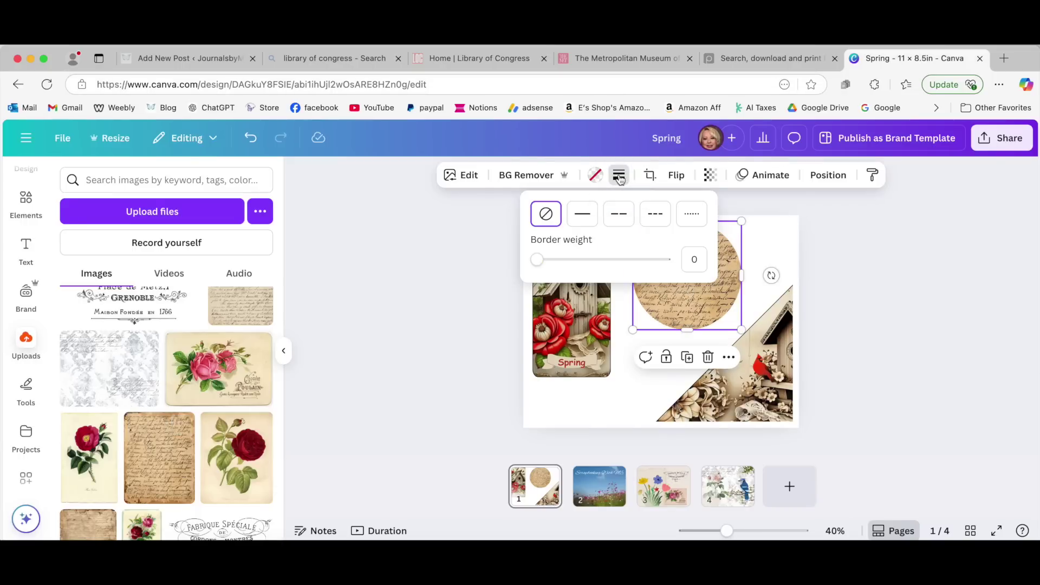
{"action": "left_click", "coordinate": [583, 215]}
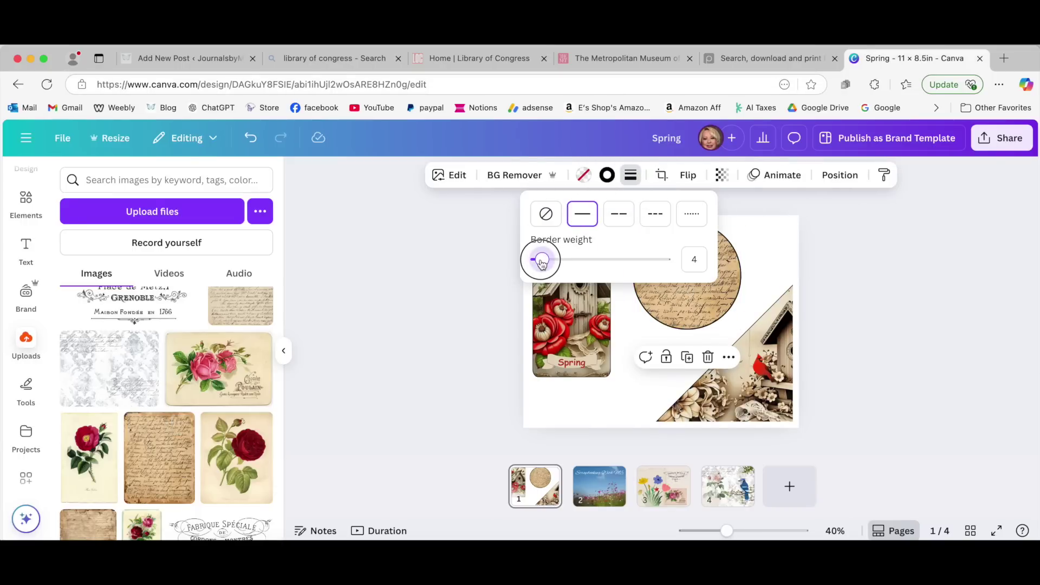
{"action": "left_click", "coordinate": [862, 290]}
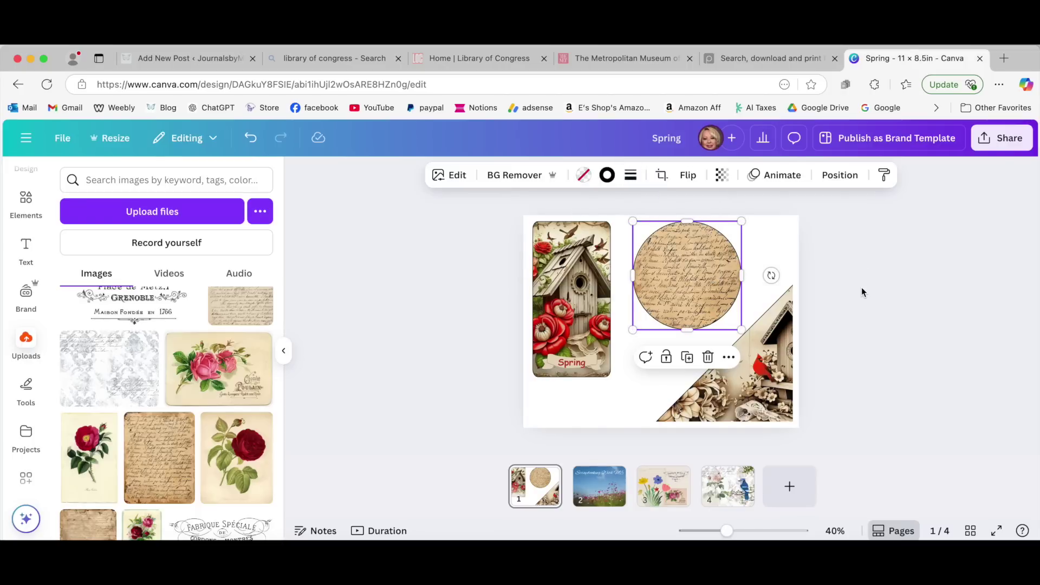
{"action": "left_click", "coordinate": [861, 291]}
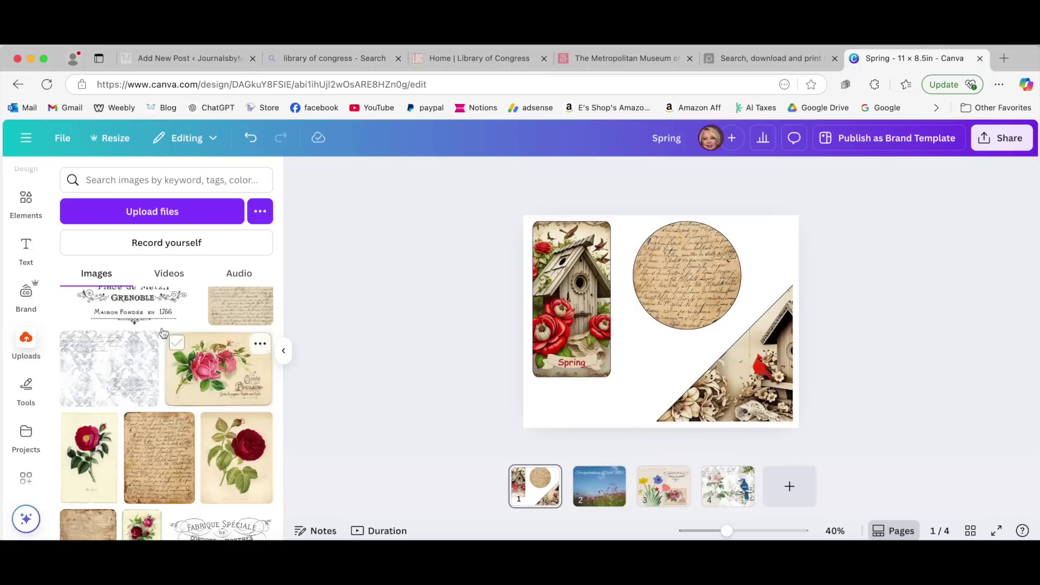
Review the Frame element results, pages 2 to 4 of the design, and the available editor tools
{"action": "left_click", "coordinate": [24, 198]}
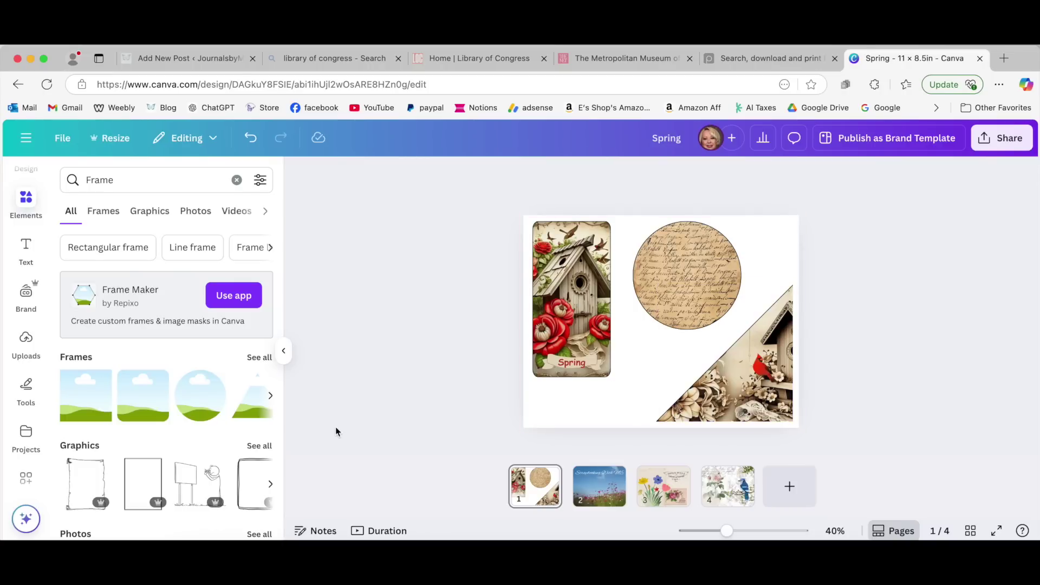
{"action": "scroll", "coordinate": [188, 430], "scroll_direction": "down", "scroll_amount": 5}
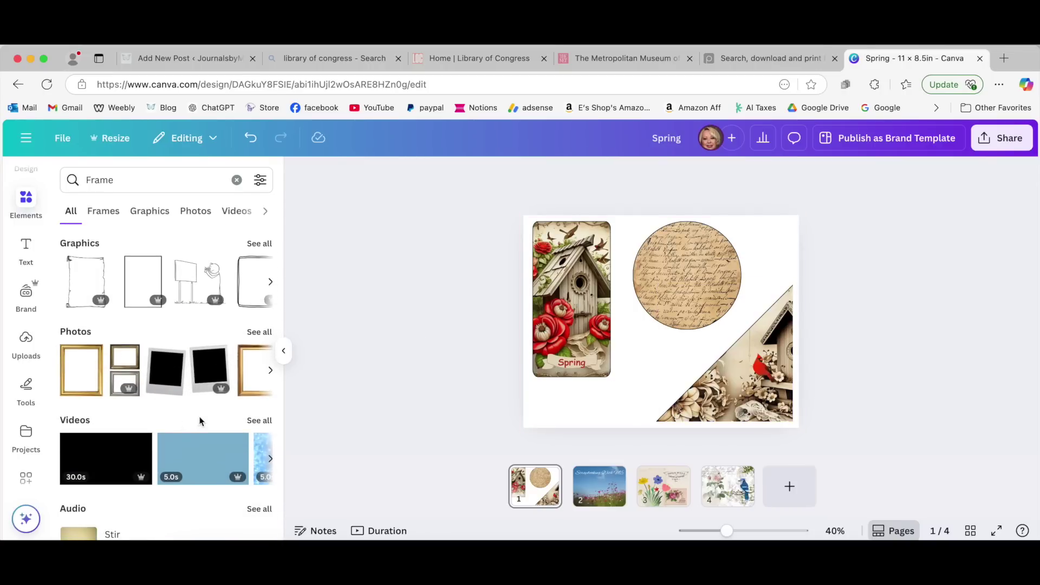
{"action": "scroll", "coordinate": [199, 418], "scroll_direction": "down", "scroll_amount": 3}
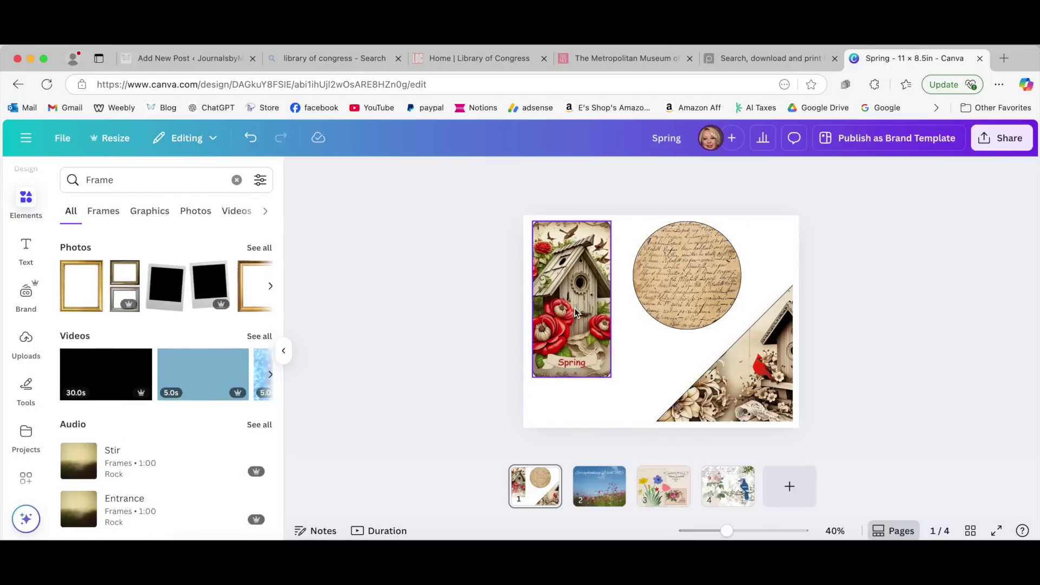
{"action": "left_click", "coordinate": [597, 494]}
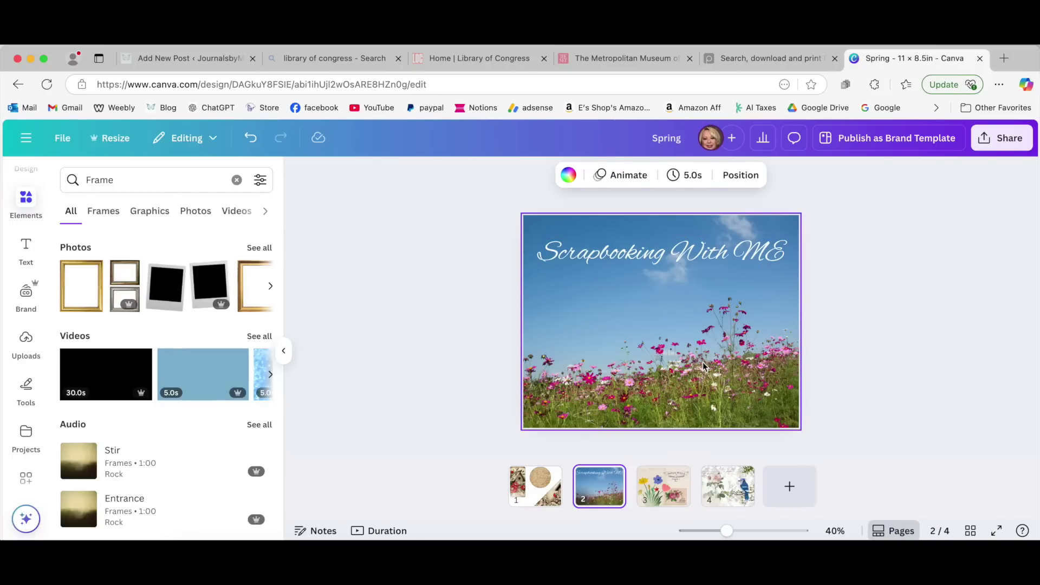
{"action": "left_click", "coordinate": [661, 490]}
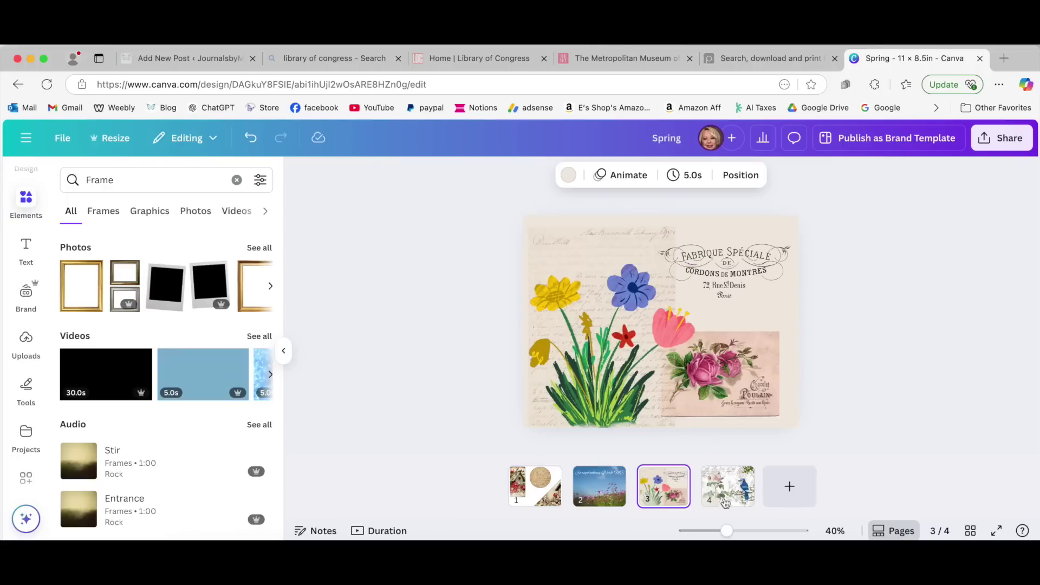
{"action": "left_click", "coordinate": [734, 492]}
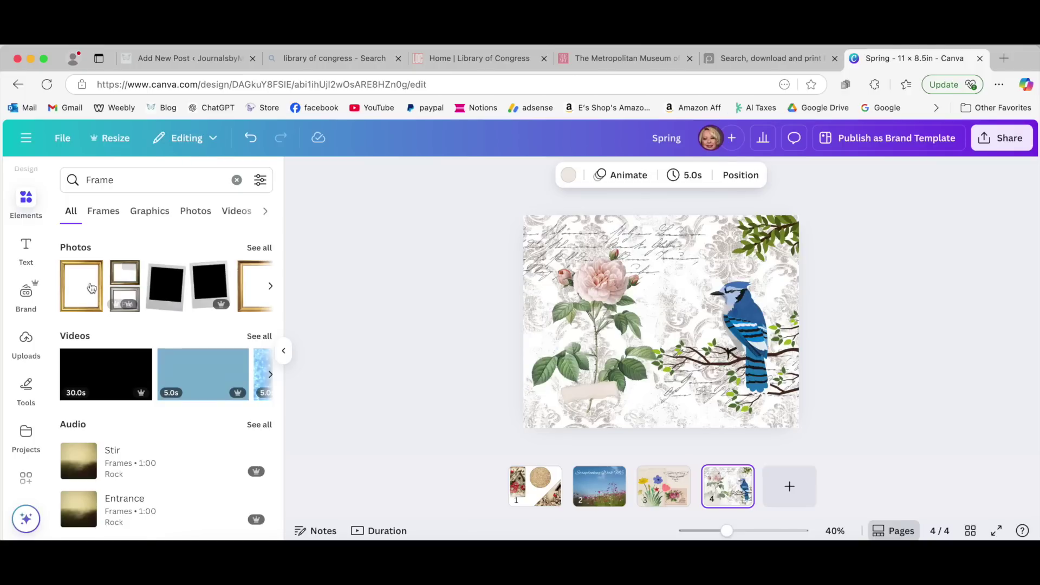
{"action": "scroll", "coordinate": [28, 417], "scroll_direction": "down", "scroll_amount": 4}
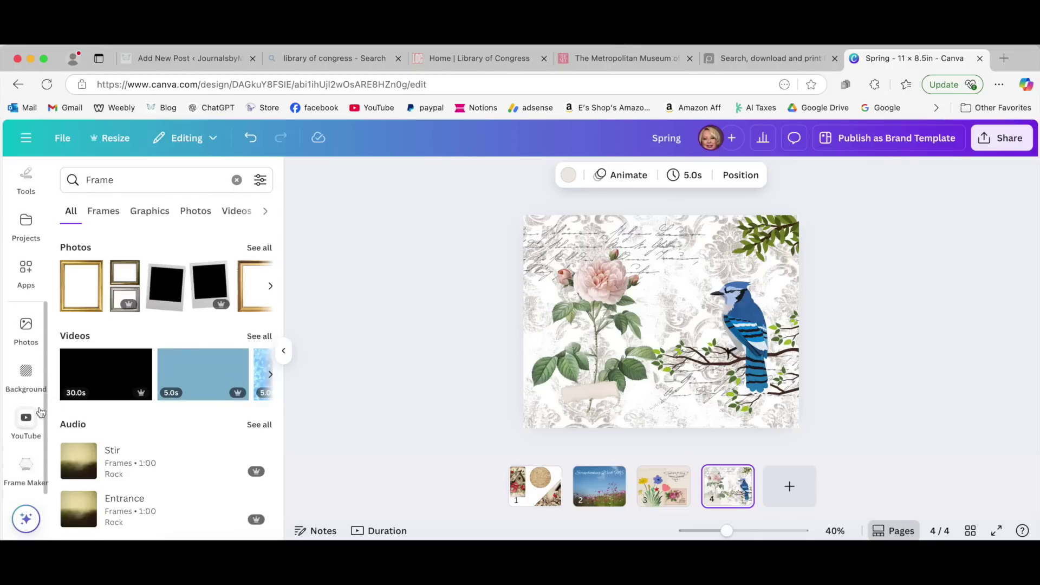
{"action": "scroll", "coordinate": [24, 415], "scroll_direction": "up", "scroll_amount": 2}
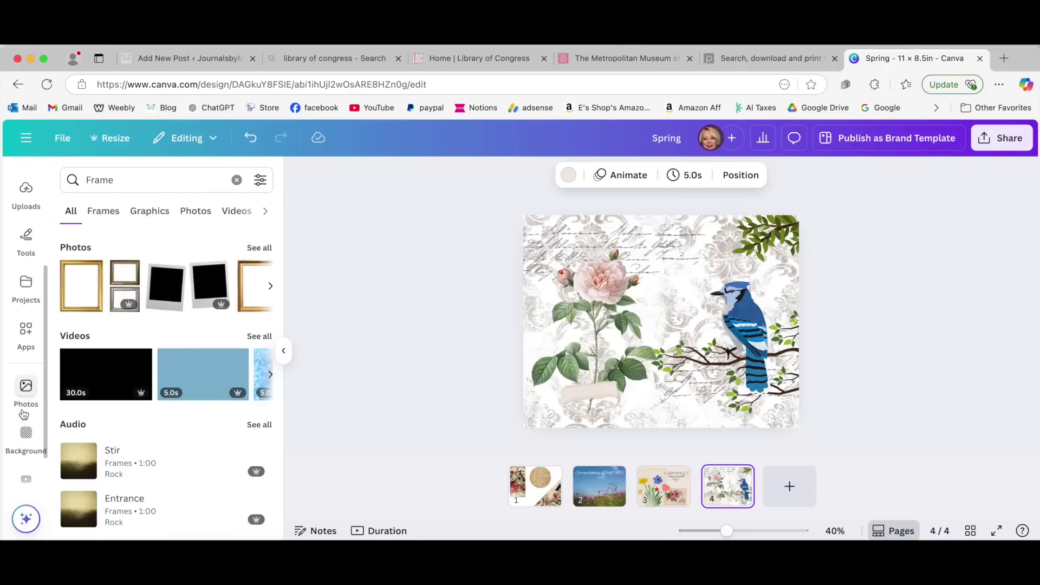
{"action": "scroll", "coordinate": [23, 413], "scroll_direction": "up", "scroll_amount": 3}
{"action": "scroll", "coordinate": [23, 408], "scroll_direction": "up", "scroll_amount": 2}
{"action": "scroll", "coordinate": [26, 398], "scroll_direction": "up", "scroll_amount": 1}
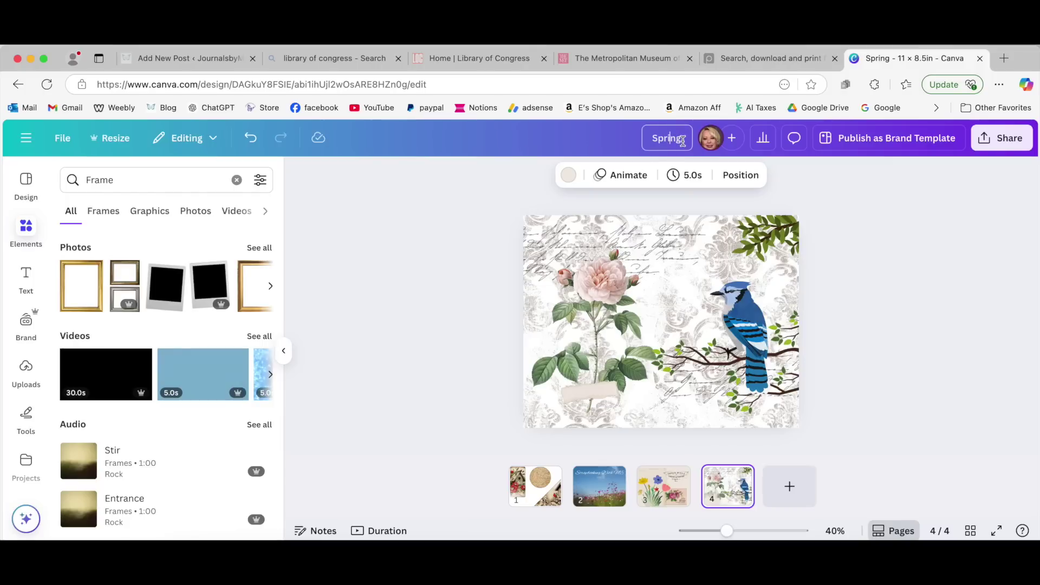
Rename the design as "Canva class 2"
{"action": "left_click_drag", "start_coordinate": [684, 139], "coordinate": [648, 141]}
{"action": "type", "text": "canva class 2"}
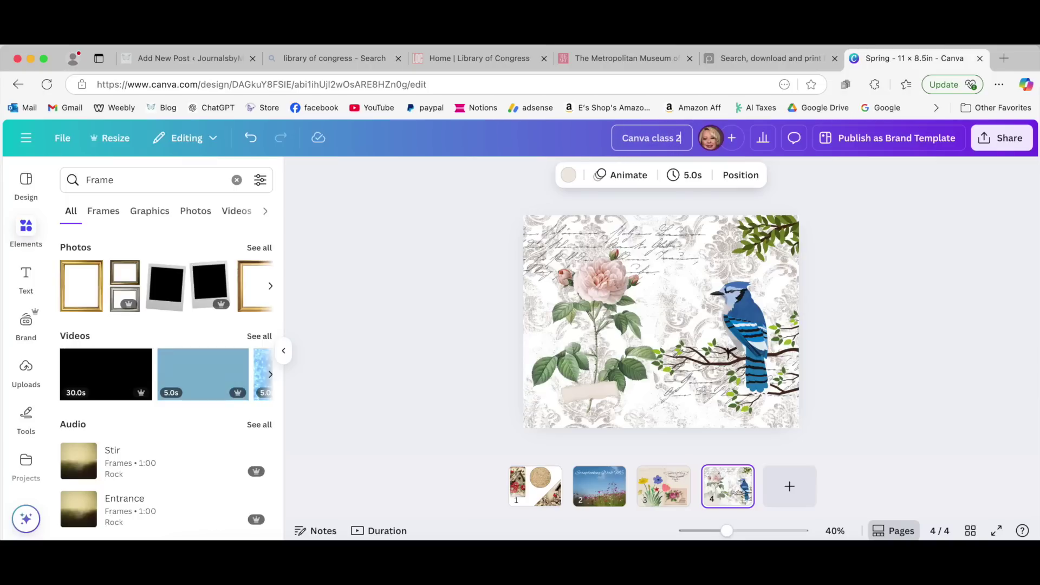
{"action": "key", "text": "Return"}
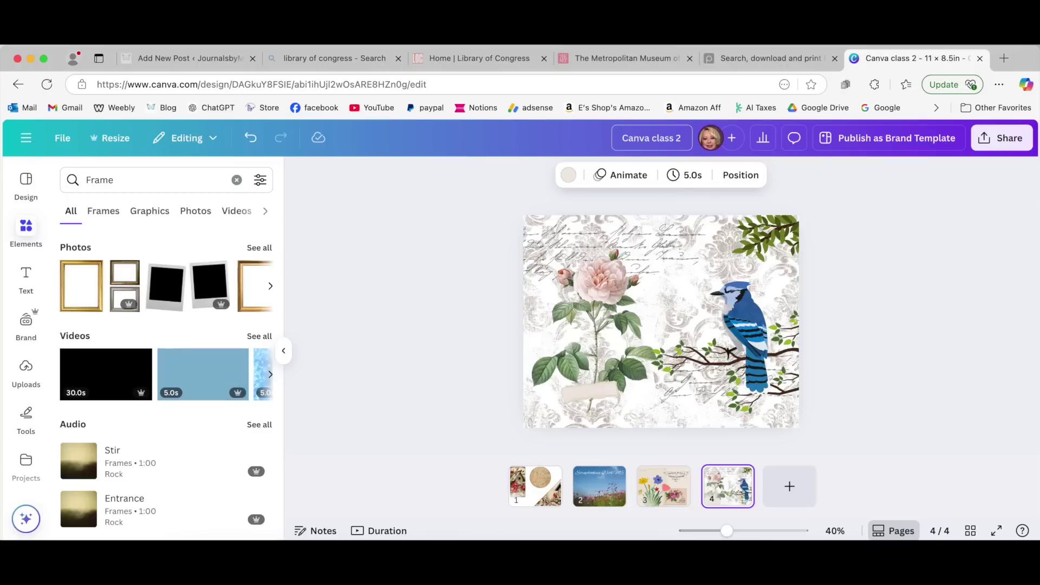
{"action": "left_click", "coordinate": [471, 290]}
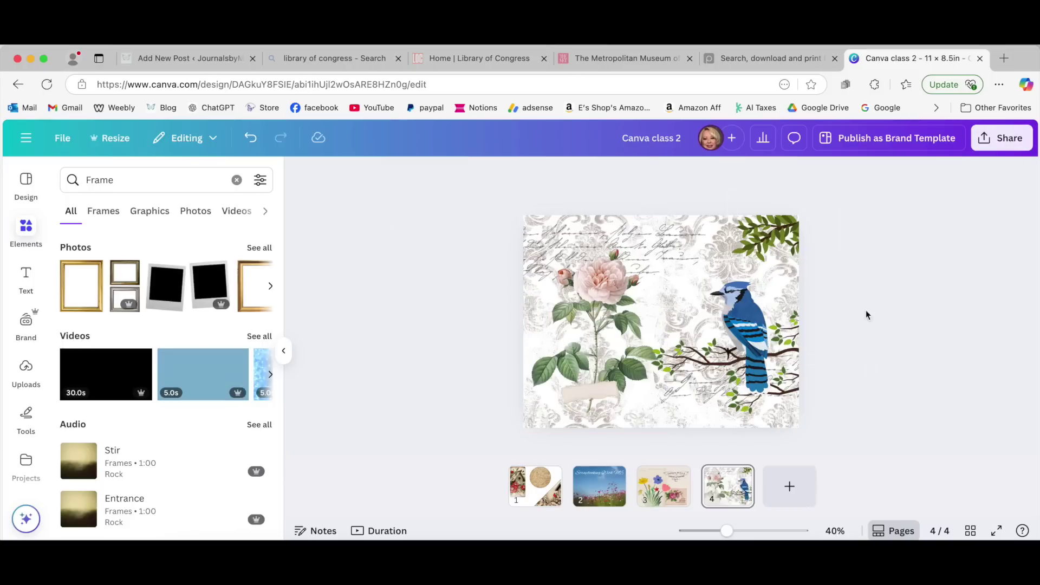
Download pages 1–4 of the design as a PDF Print file with the RGB color profile
{"action": "left_click", "coordinate": [1014, 140]}
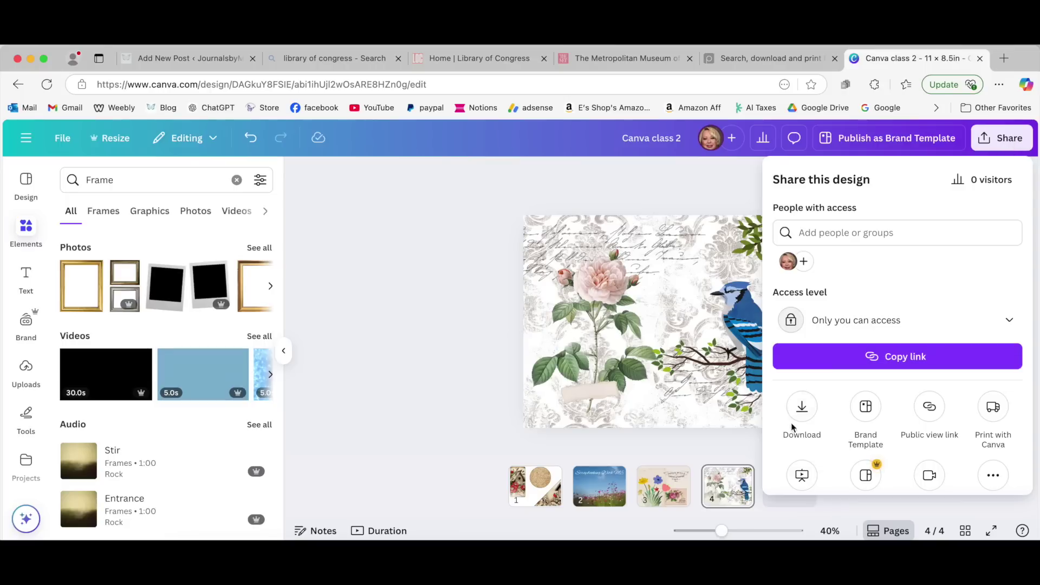
{"action": "left_click", "coordinate": [804, 408]}
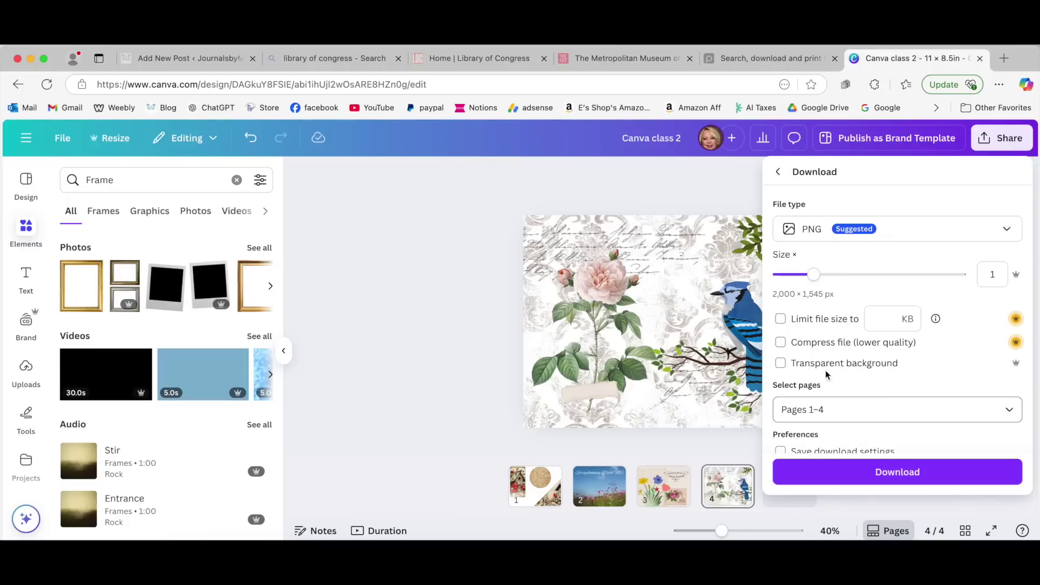
{"action": "left_click", "coordinate": [812, 230]}
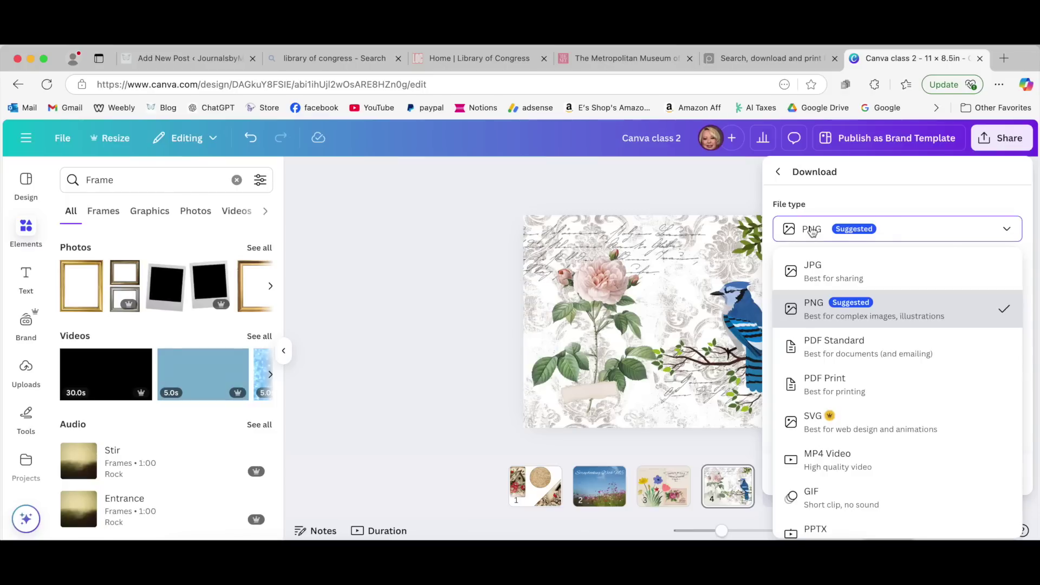
{"action": "left_click", "coordinate": [822, 385]}
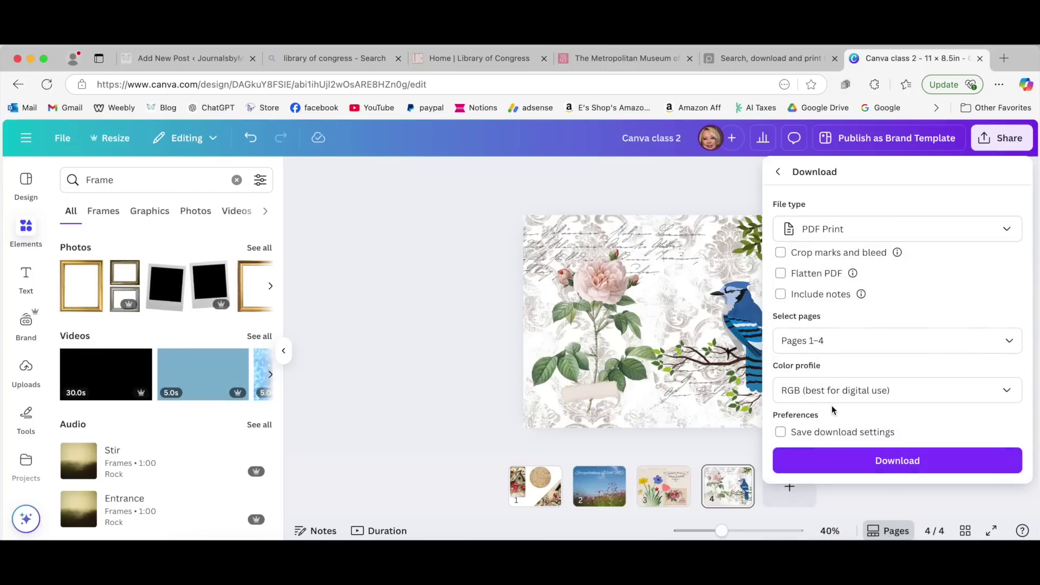
{"action": "left_click", "coordinate": [897, 461]}
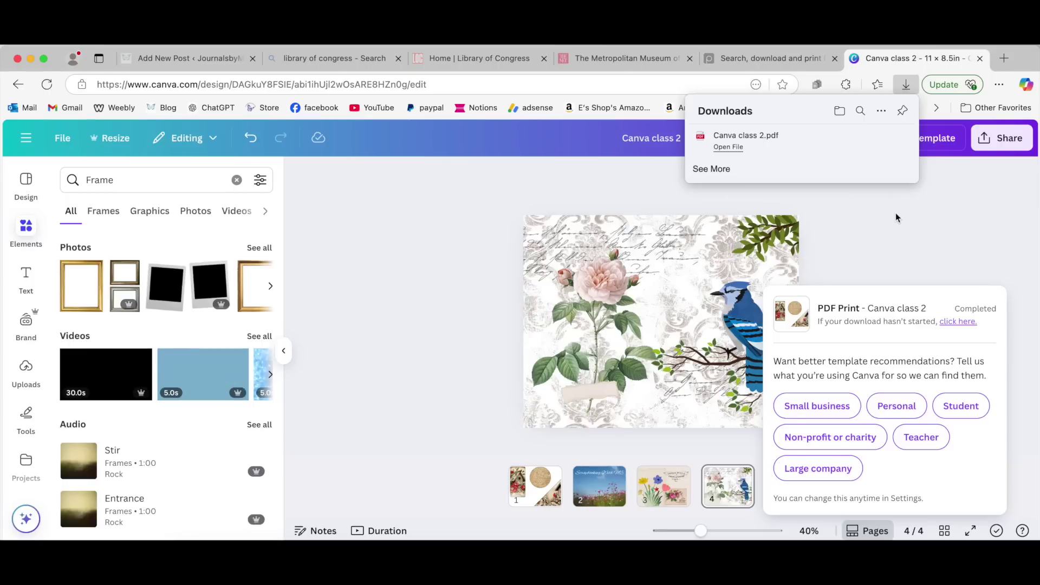
{"action": "left_click", "coordinate": [897, 218]}
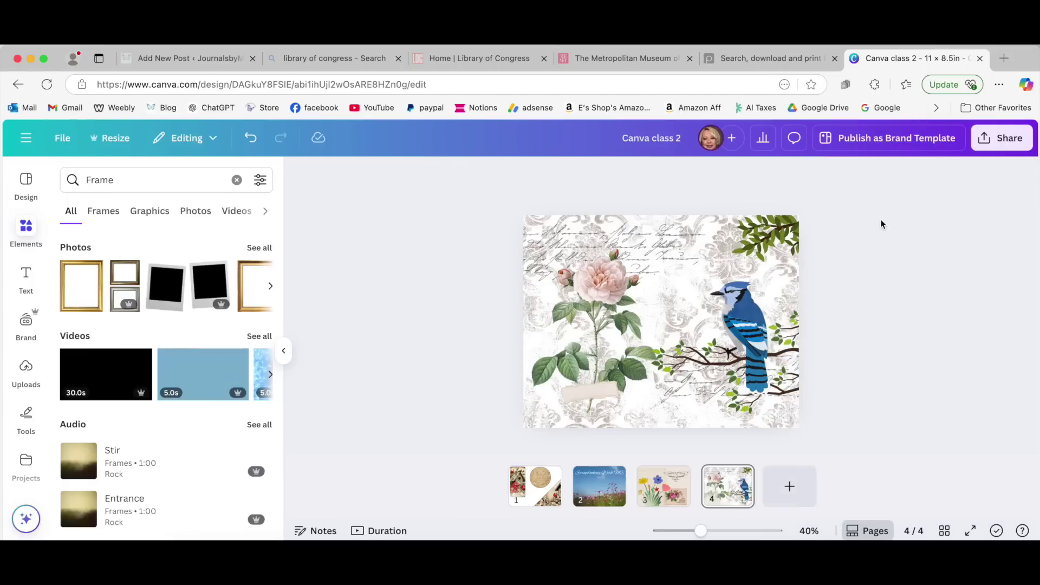
Load the journalsbyme.com website in place of the Library of Congress search results page
{"action": "left_click", "coordinate": [323, 60]}
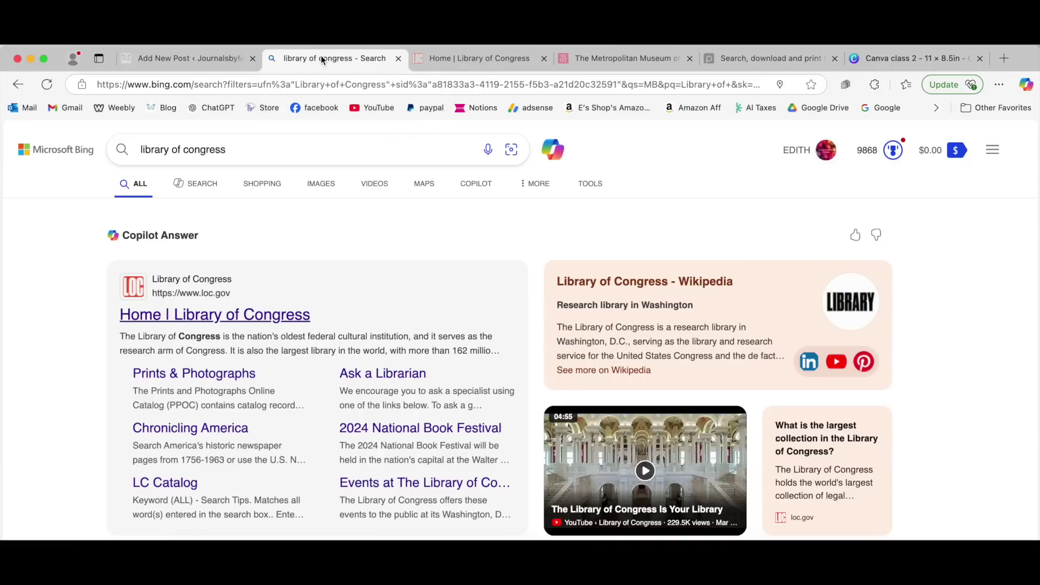
{"action": "left_click", "coordinate": [272, 84]}
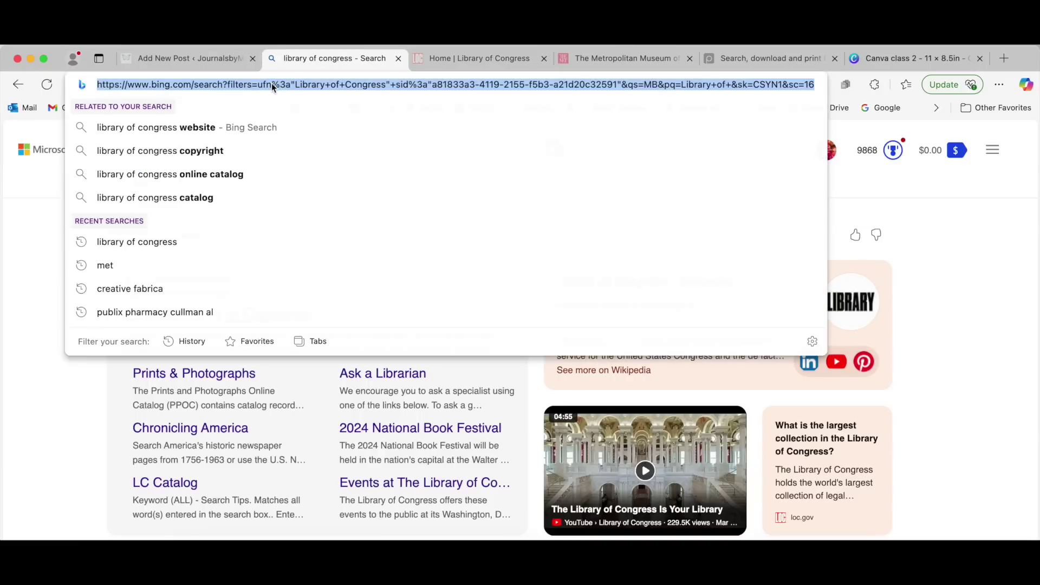
{"action": "type", "text": "journals"}
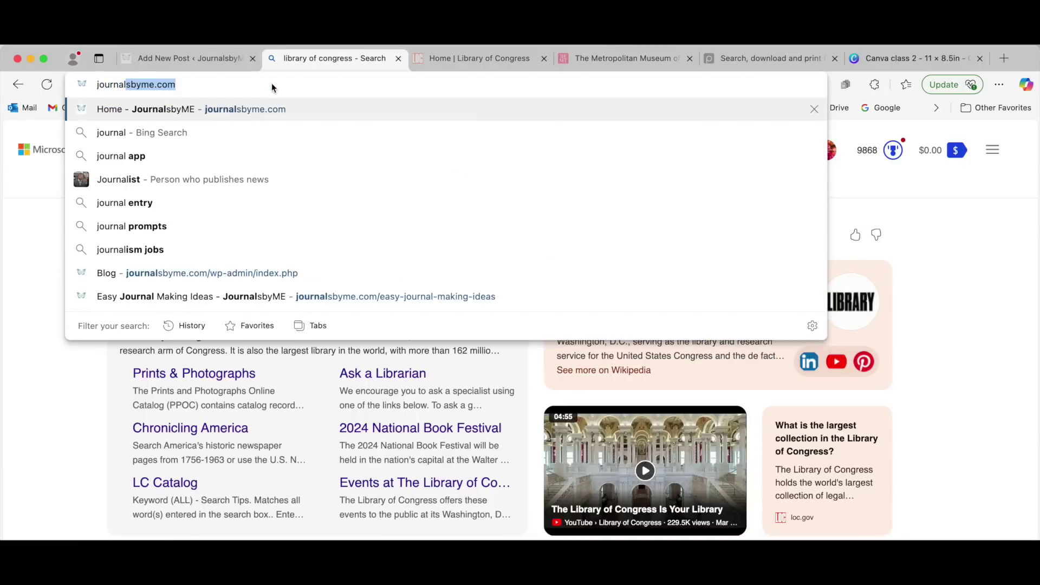
{"action": "type", "text": "byme.com"}
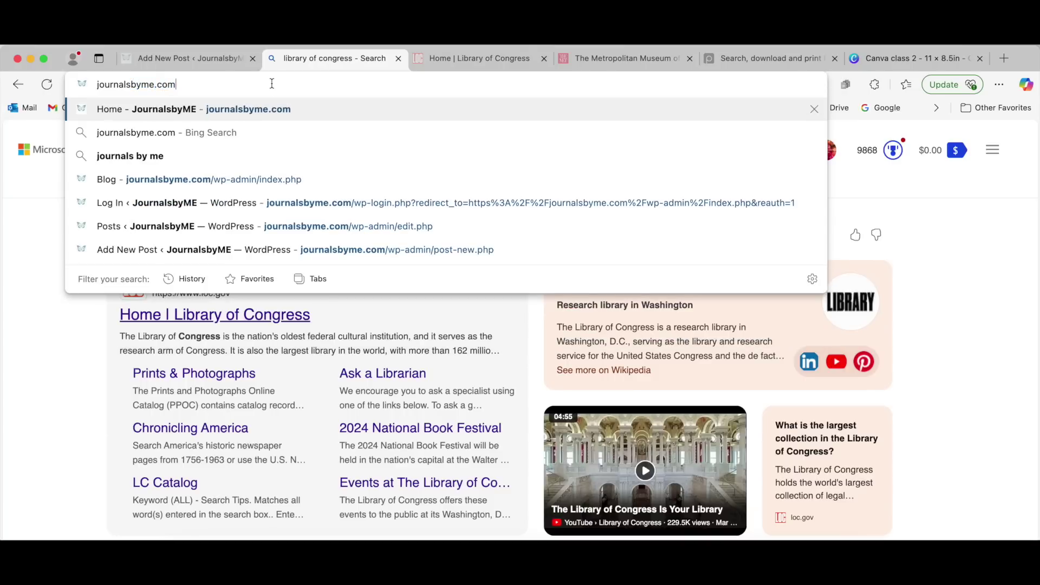
{"action": "key", "text": "Return"}
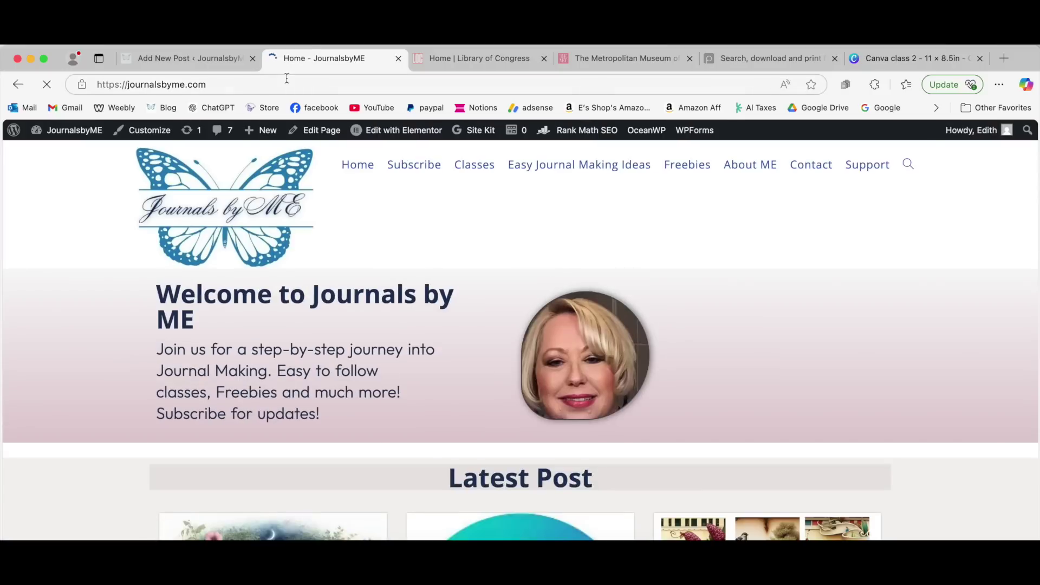
Open the "Canva Class # 2" article from the blog's latest posts
{"action": "scroll", "coordinate": [401, 352], "scroll_direction": "down", "scroll_amount": 7}
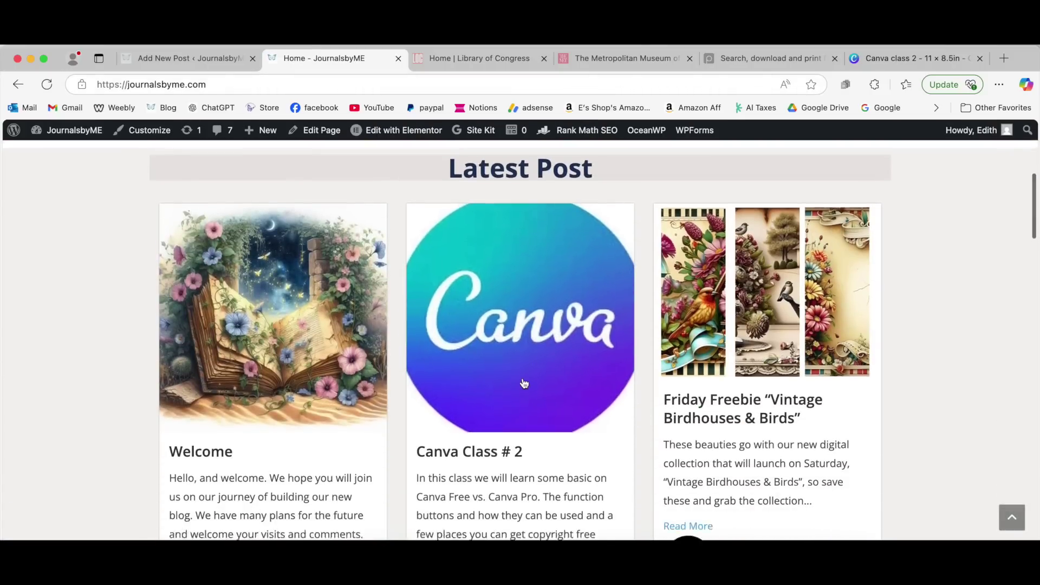
{"action": "scroll", "coordinate": [507, 353], "scroll_direction": "down", "scroll_amount": 1}
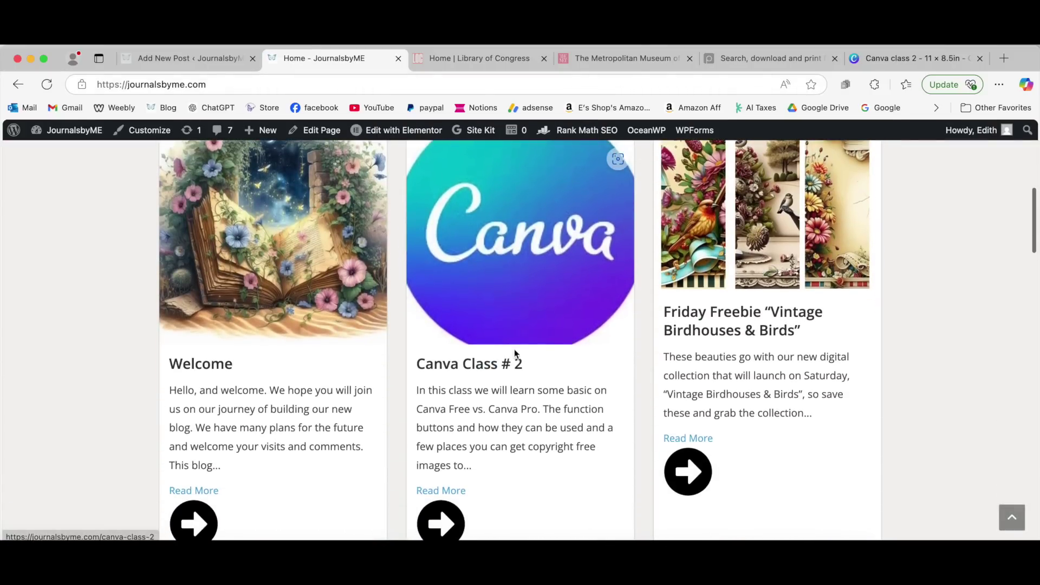
{"action": "left_click", "coordinate": [510, 295]}
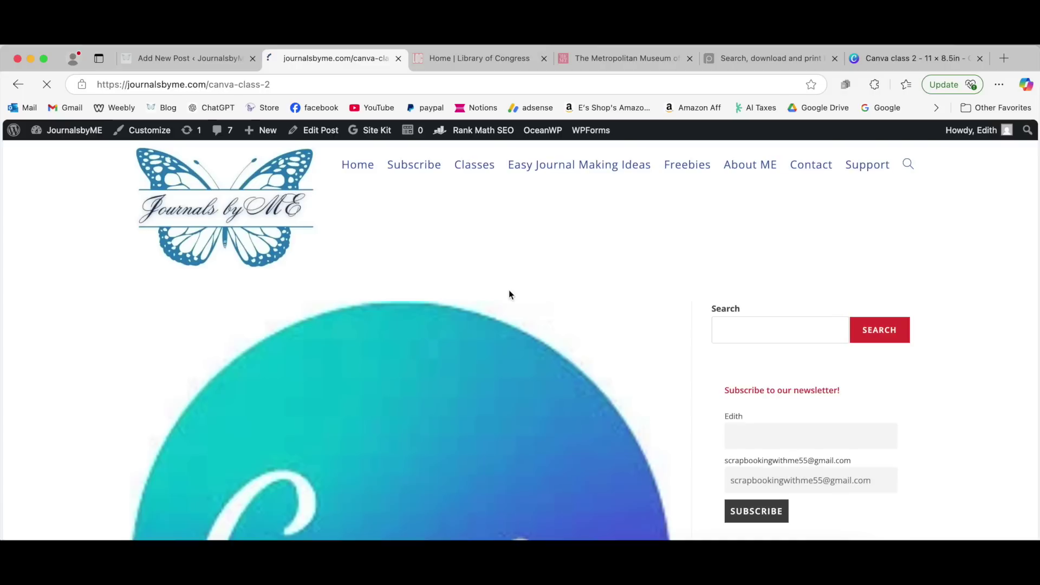
Read through the Canva Class # 2 article, covering the Canva Free and Pro features and the copyright-free image site links
{"action": "scroll", "coordinate": [412, 319], "scroll_direction": "down", "scroll_amount": 3}
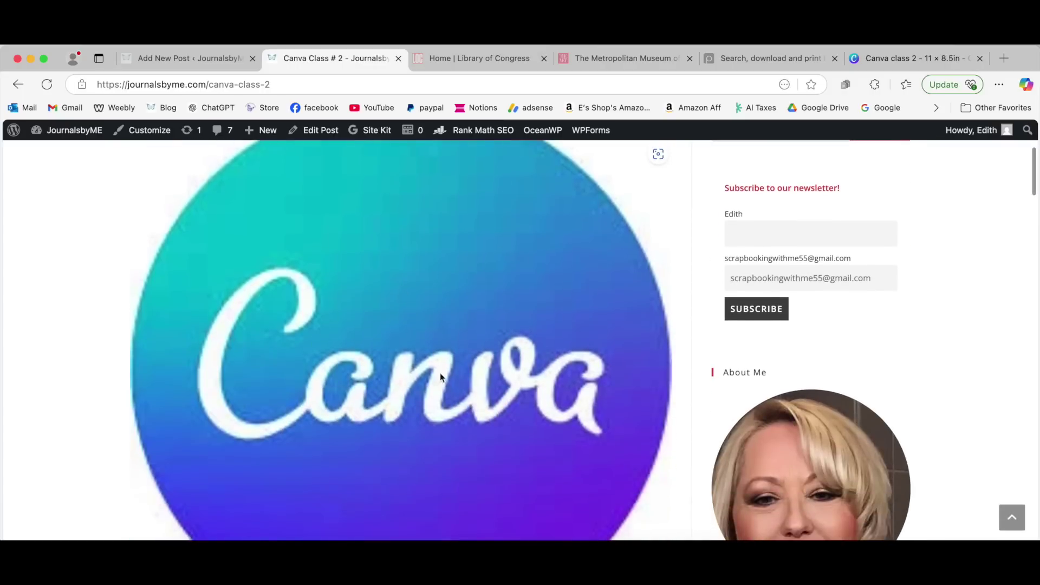
{"action": "scroll", "coordinate": [455, 370], "scroll_direction": "down", "scroll_amount": 3}
{"action": "scroll", "coordinate": [455, 369], "scroll_direction": "down", "scroll_amount": 5}
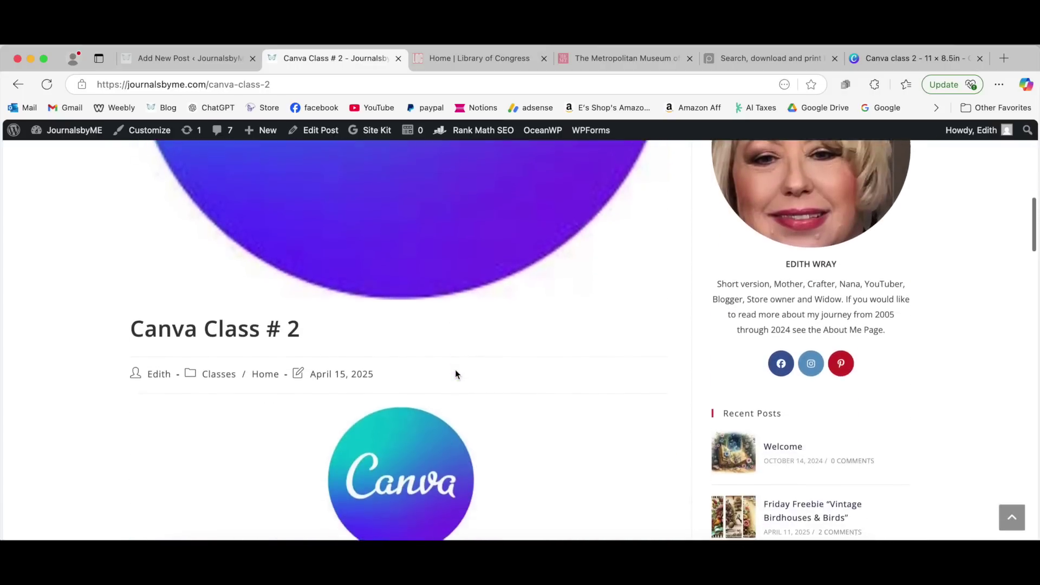
{"action": "scroll", "coordinate": [481, 368], "scroll_direction": "down", "scroll_amount": 3}
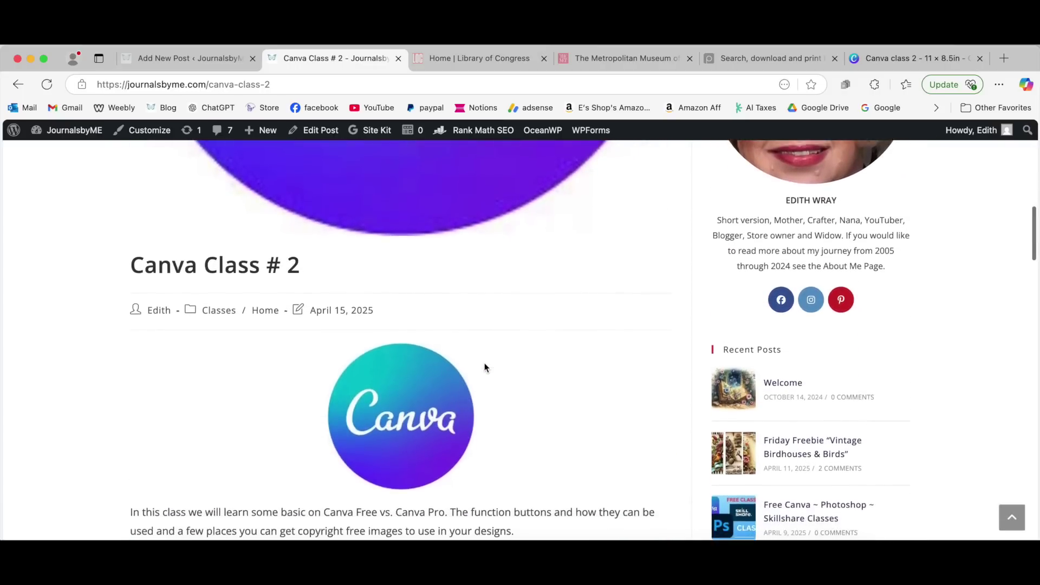
{"action": "scroll", "coordinate": [485, 367], "scroll_direction": "down", "scroll_amount": 3}
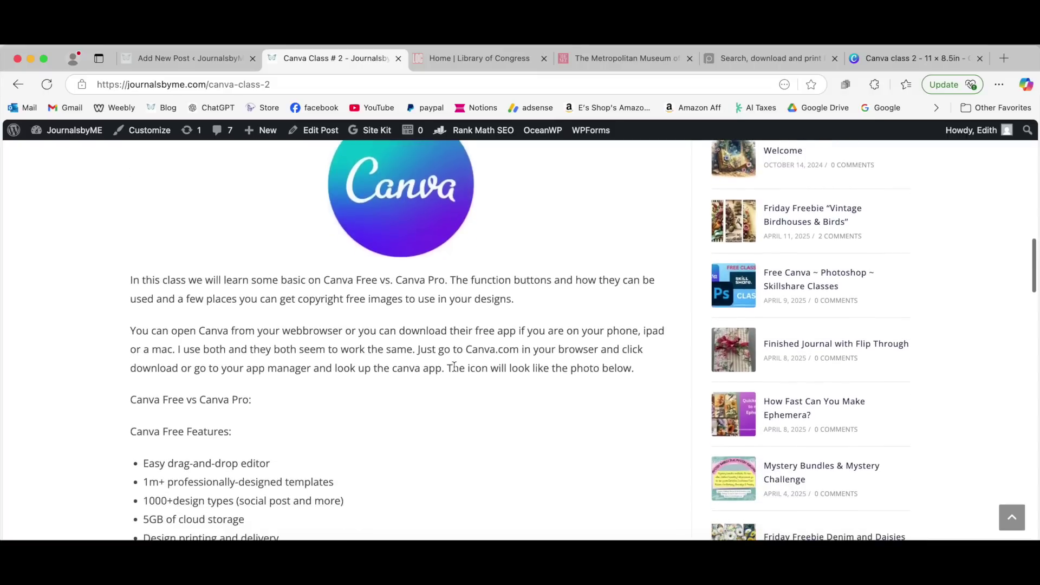
{"action": "scroll", "coordinate": [454, 366], "scroll_direction": "down", "scroll_amount": 1}
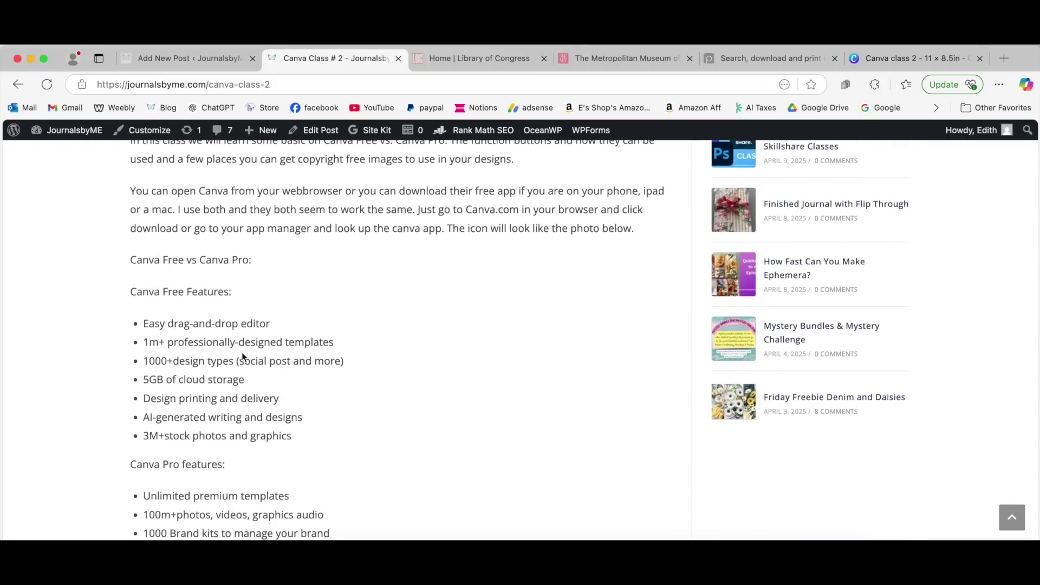
{"action": "scroll", "coordinate": [200, 340], "scroll_direction": "down", "scroll_amount": 1}
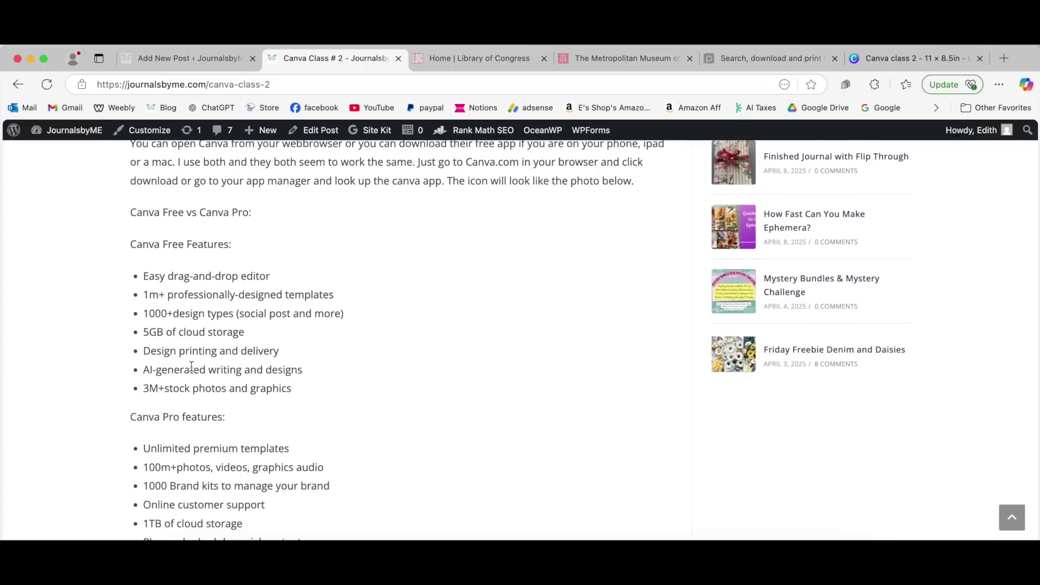
{"action": "scroll", "coordinate": [194, 368], "scroll_direction": "down", "scroll_amount": 1}
{"action": "scroll", "coordinate": [192, 371], "scroll_direction": "down", "scroll_amount": 3}
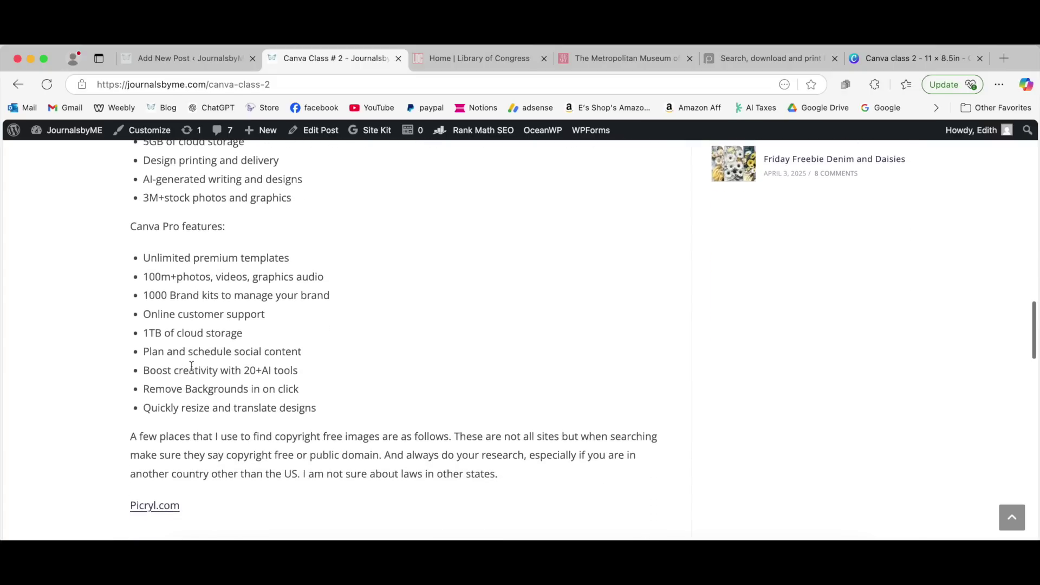
{"action": "scroll", "coordinate": [191, 366], "scroll_direction": "down", "scroll_amount": 3}
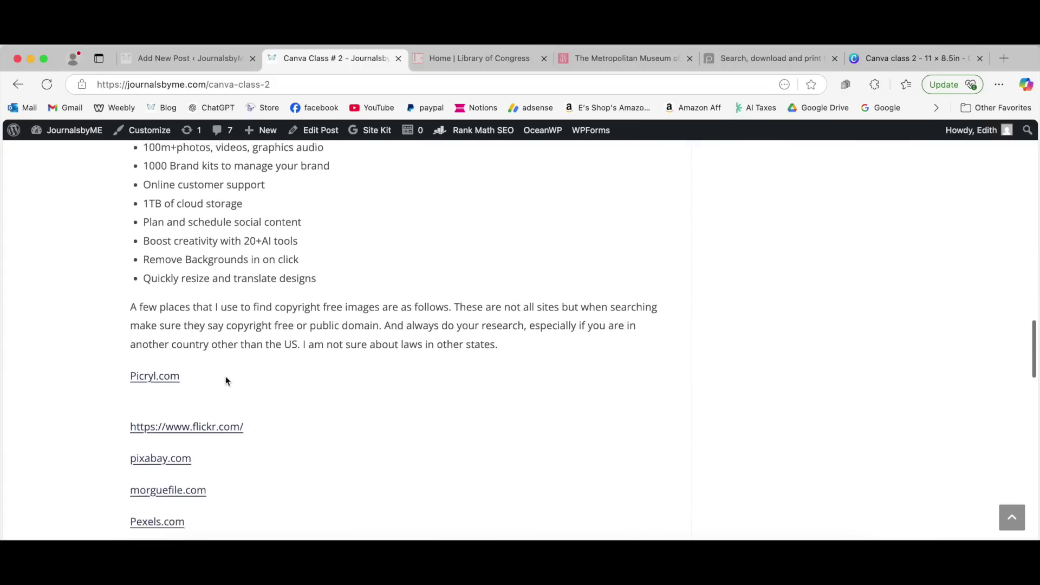
{"action": "scroll", "coordinate": [246, 382], "scroll_direction": "down", "scroll_amount": 1}
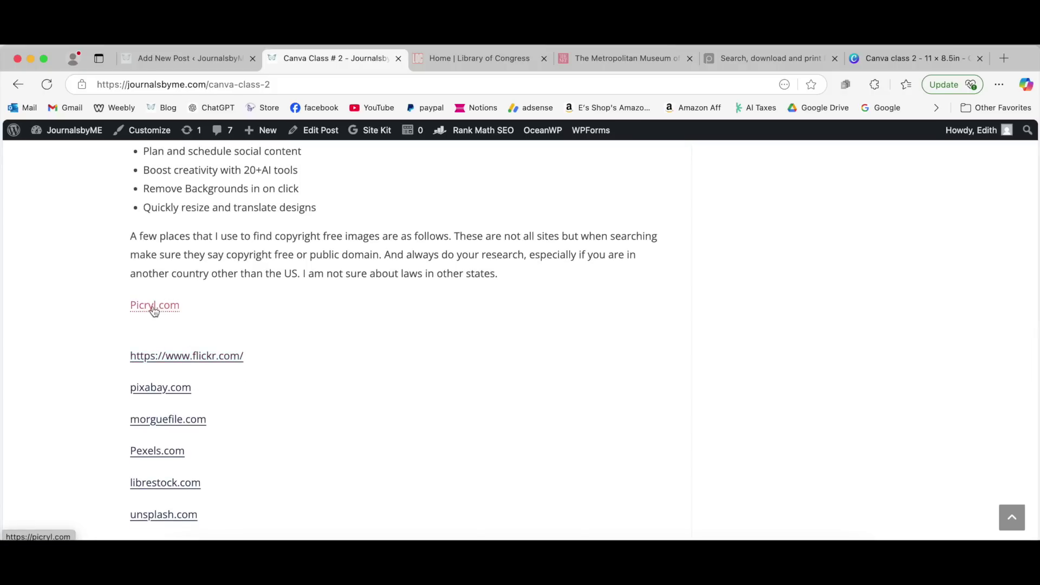
Open the Picryl.com link from the article and look over the site's public domain collections and popular topics
{"action": "left_click", "coordinate": [154, 306]}
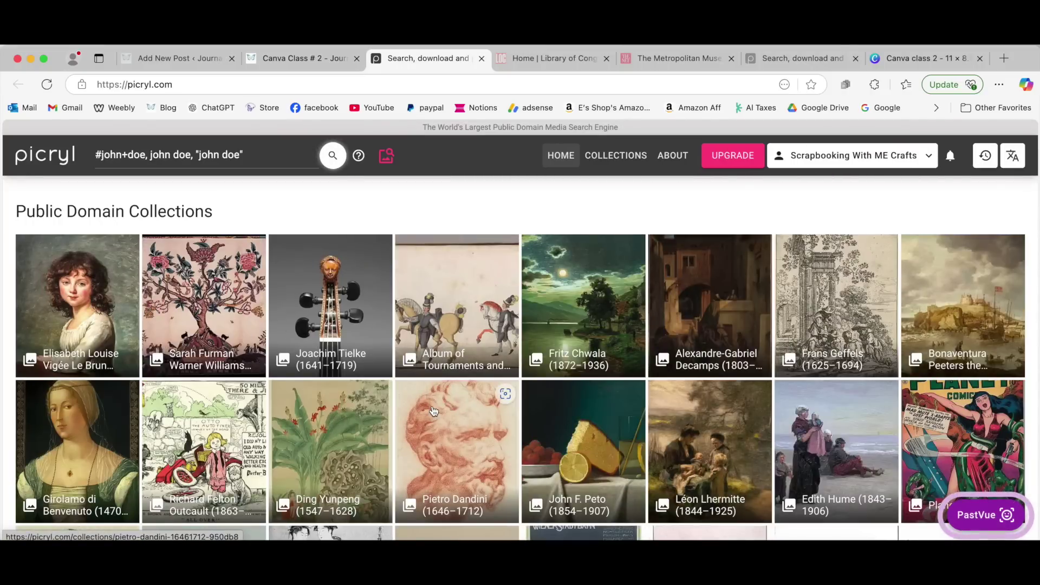
{"action": "scroll", "coordinate": [434, 410], "scroll_direction": "down", "scroll_amount": 1}
{"action": "scroll", "coordinate": [433, 411], "scroll_direction": "down", "scroll_amount": 1}
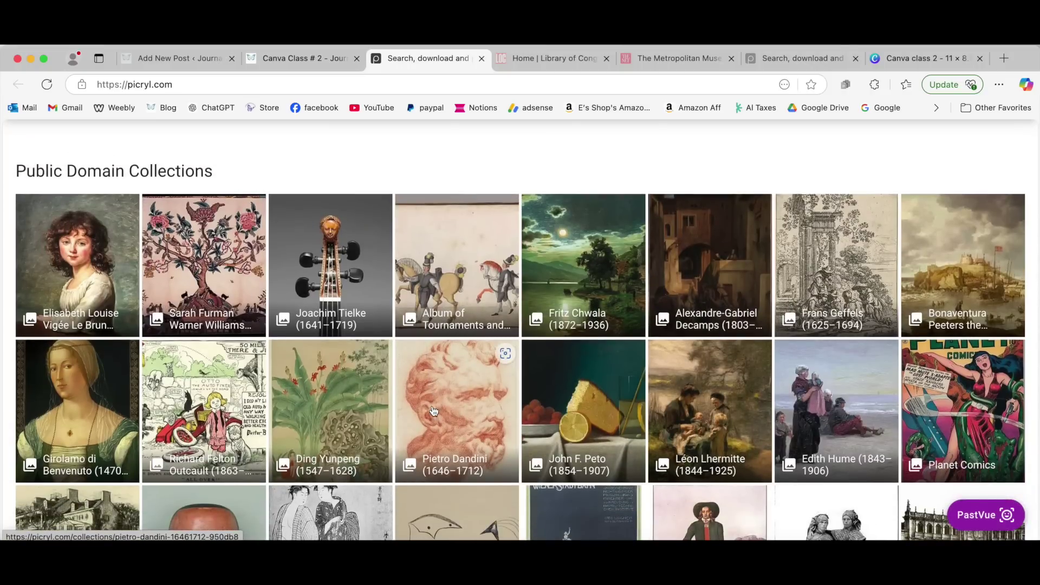
{"action": "scroll", "coordinate": [433, 411], "scroll_direction": "down", "scroll_amount": 5}
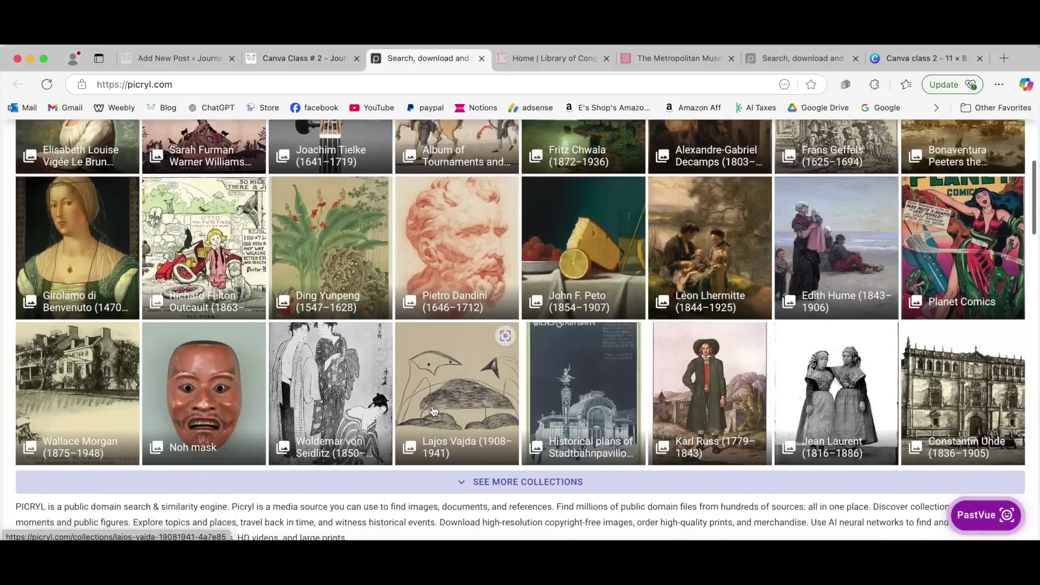
{"action": "scroll", "coordinate": [434, 411], "scroll_direction": "down", "scroll_amount": 5}
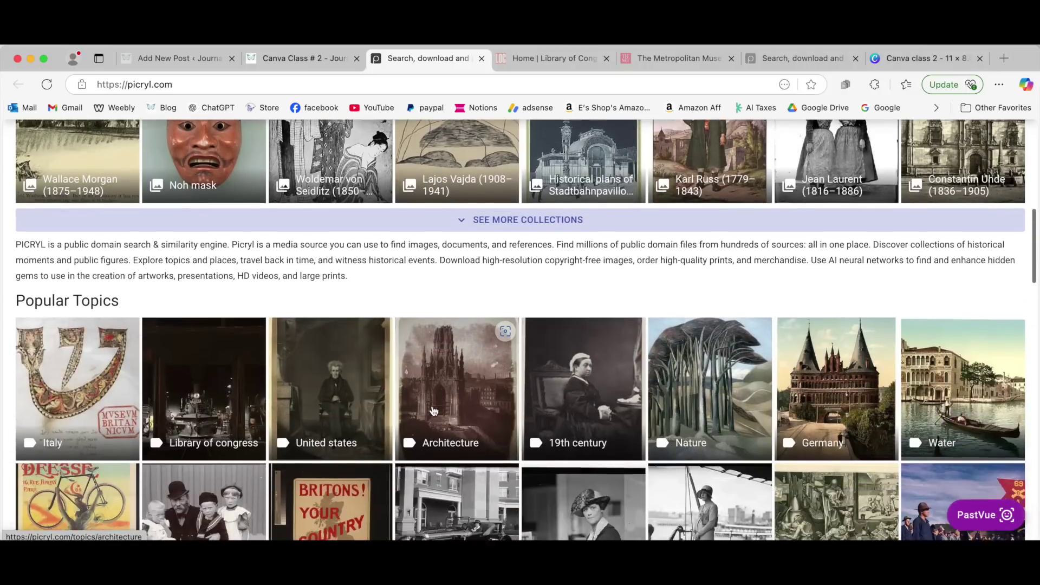
{"action": "scroll", "coordinate": [434, 410], "scroll_direction": "down", "scroll_amount": 3}
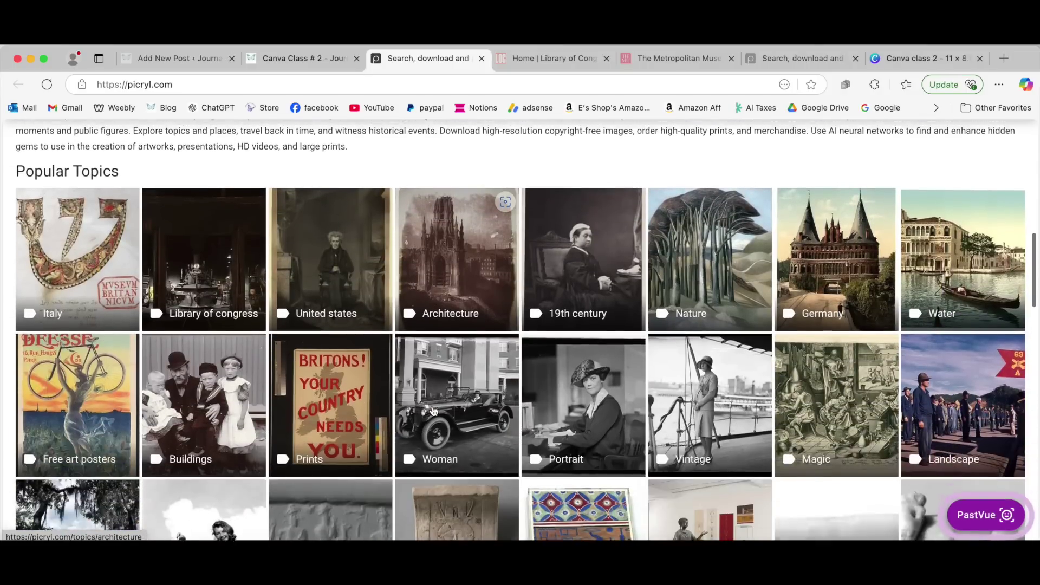
{"action": "scroll", "coordinate": [433, 410], "scroll_direction": "down", "scroll_amount": 3}
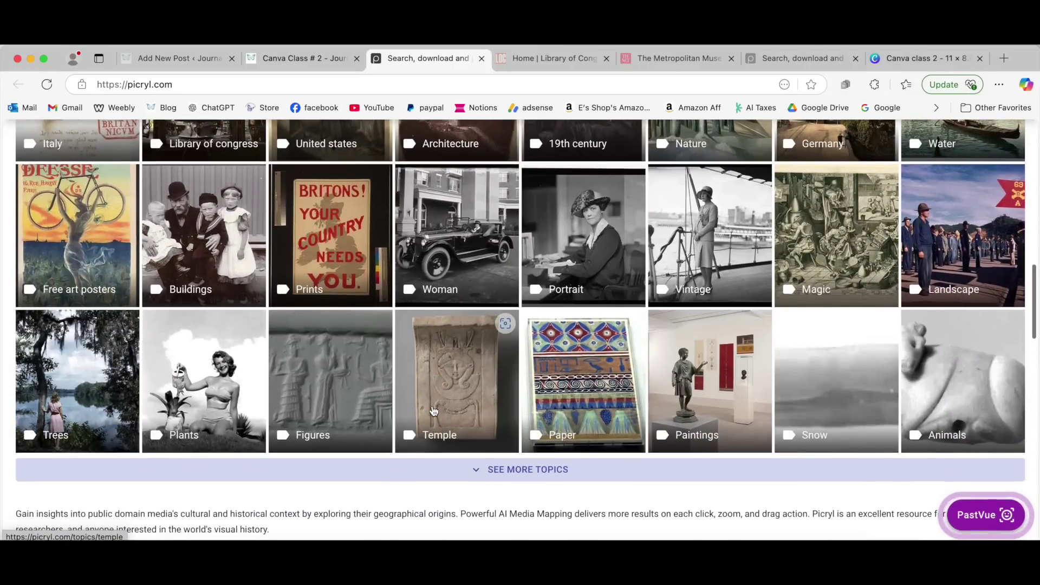
{"action": "scroll", "coordinate": [434, 410], "scroll_direction": "up", "scroll_amount": 10}
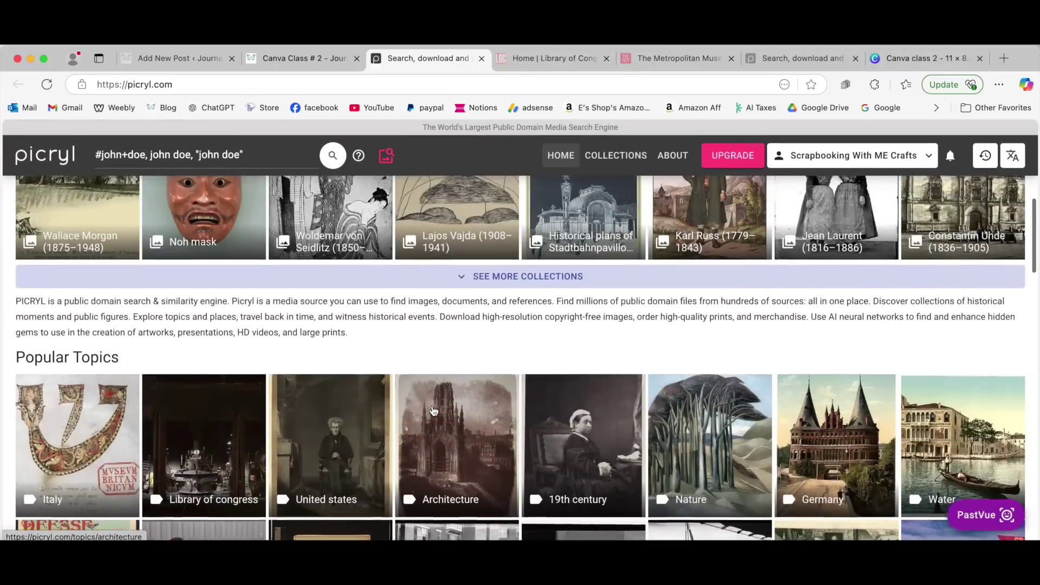
{"action": "scroll", "coordinate": [434, 411], "scroll_direction": "up", "scroll_amount": 4}
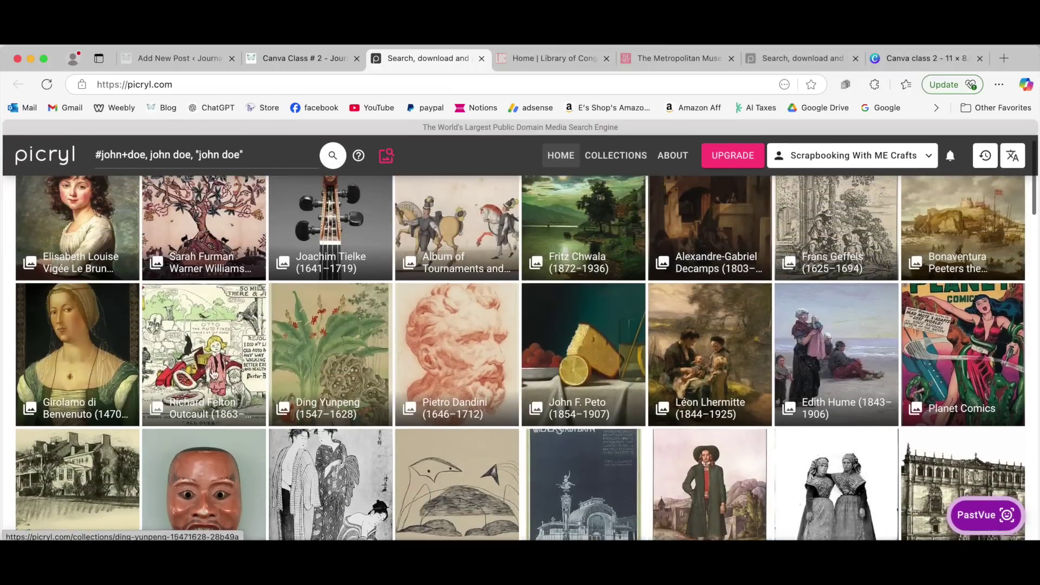
Open the Girolamo di Benvenuto (1470–1524) collection and look through its description and public domain artworks
{"action": "left_click", "coordinate": [58, 345]}
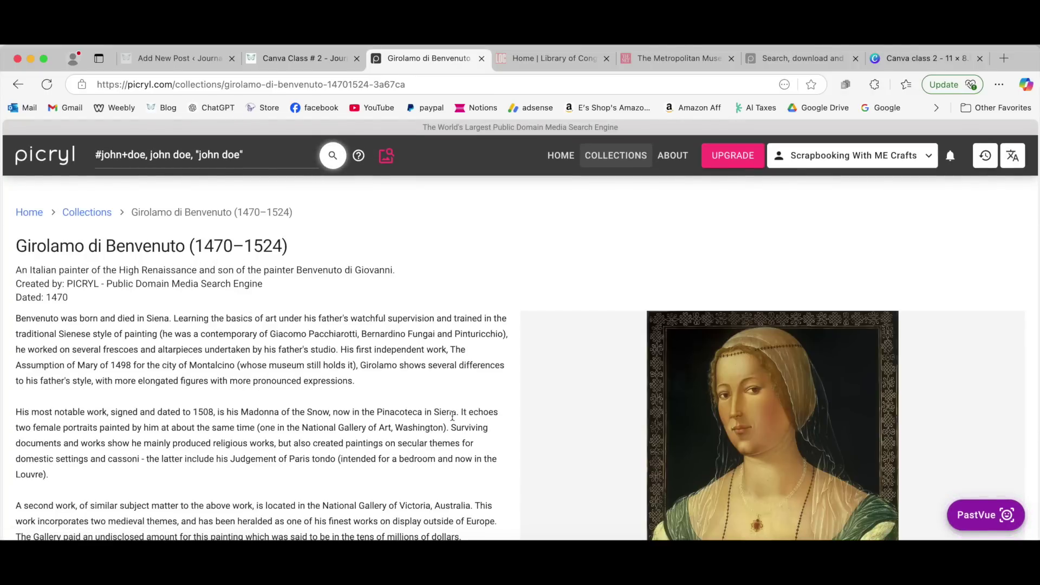
{"action": "scroll", "coordinate": [455, 426], "scroll_direction": "down", "scroll_amount": 5}
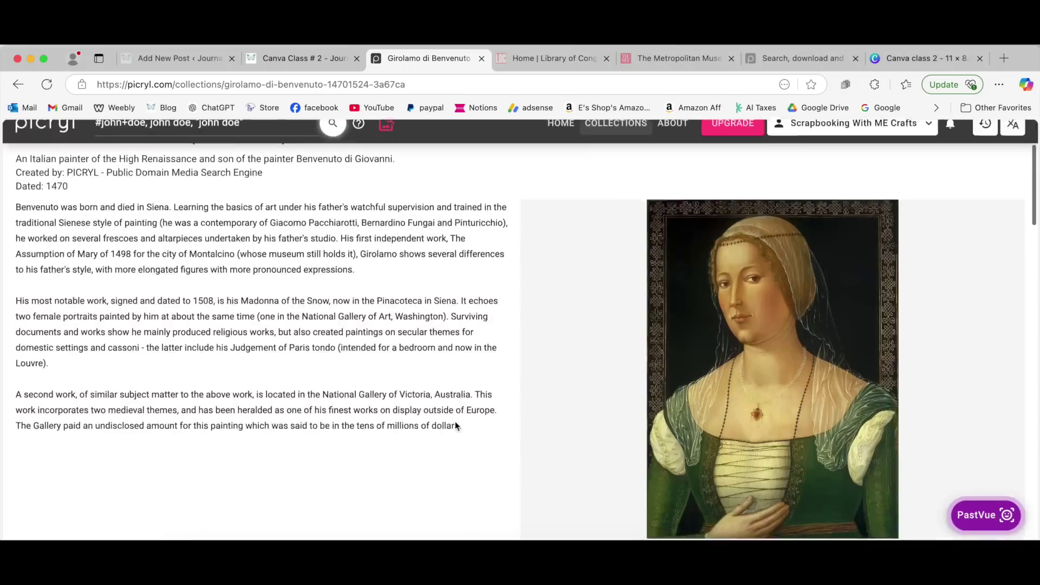
{"action": "scroll", "coordinate": [455, 426], "scroll_direction": "up", "scroll_amount": 4}
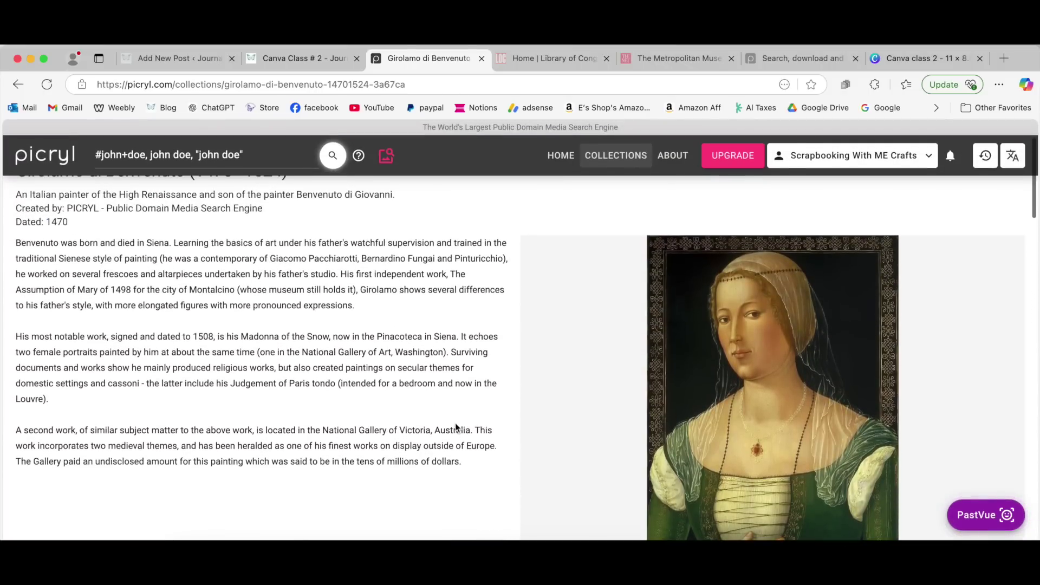
{"action": "scroll", "coordinate": [443, 422], "scroll_direction": "up", "scroll_amount": 2}
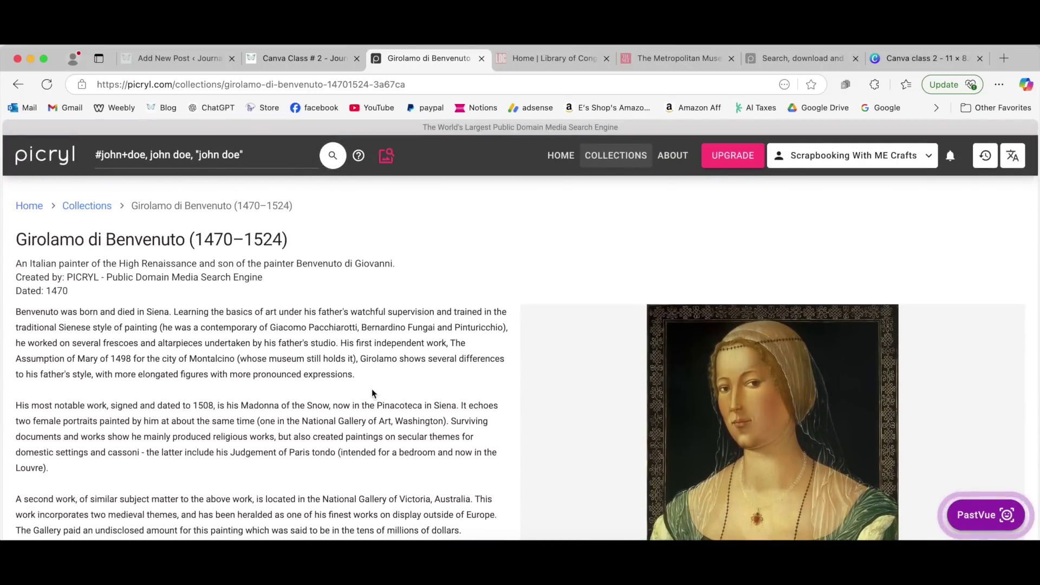
{"action": "scroll", "coordinate": [372, 388], "scroll_direction": "down", "scroll_amount": 5}
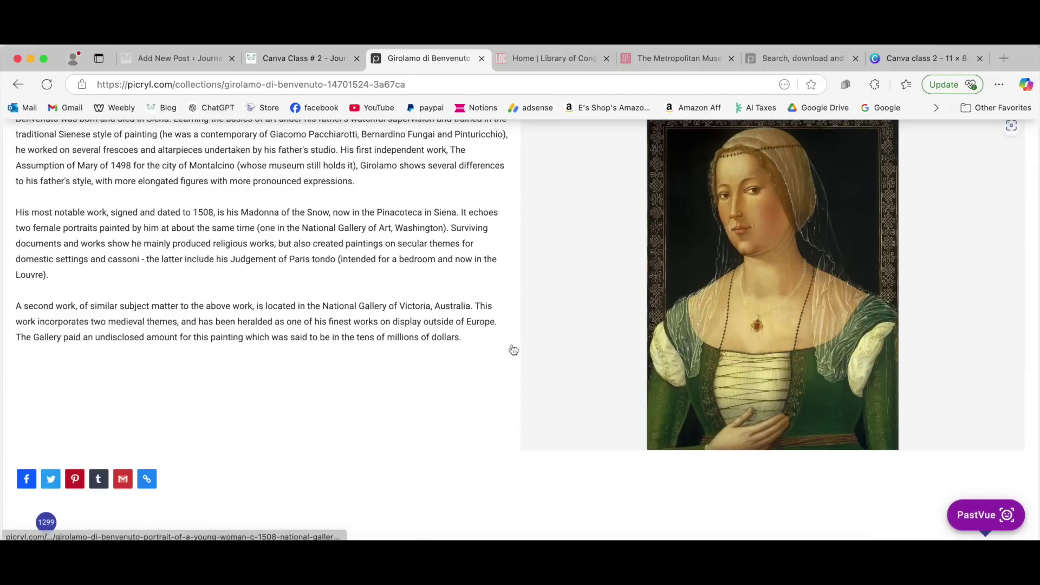
{"action": "scroll", "coordinate": [339, 349], "scroll_direction": "down", "scroll_amount": 1}
{"action": "scroll", "coordinate": [338, 349], "scroll_direction": "down", "scroll_amount": 6}
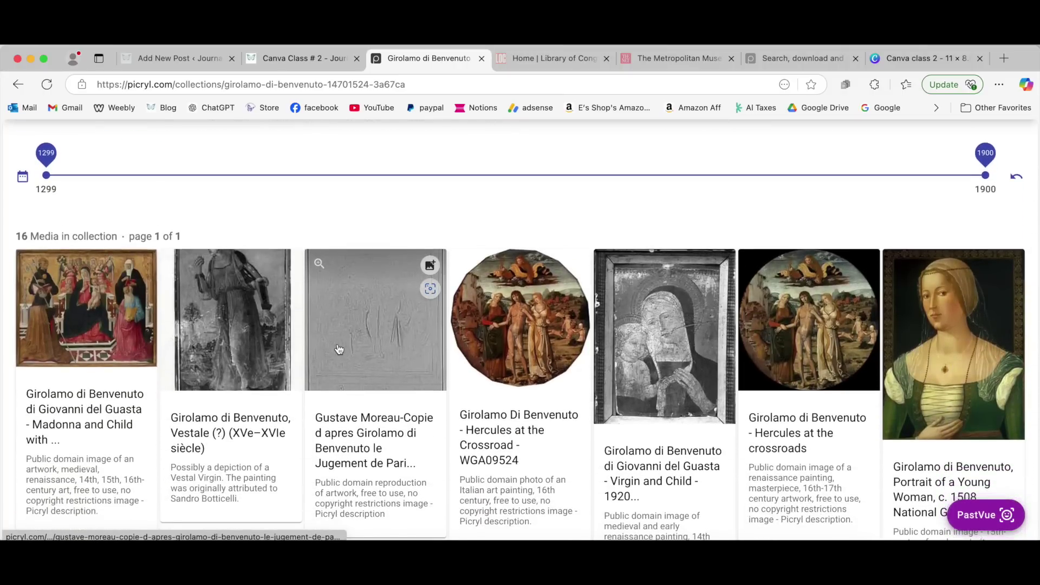
{"action": "scroll", "coordinate": [339, 349], "scroll_direction": "down", "scroll_amount": 3}
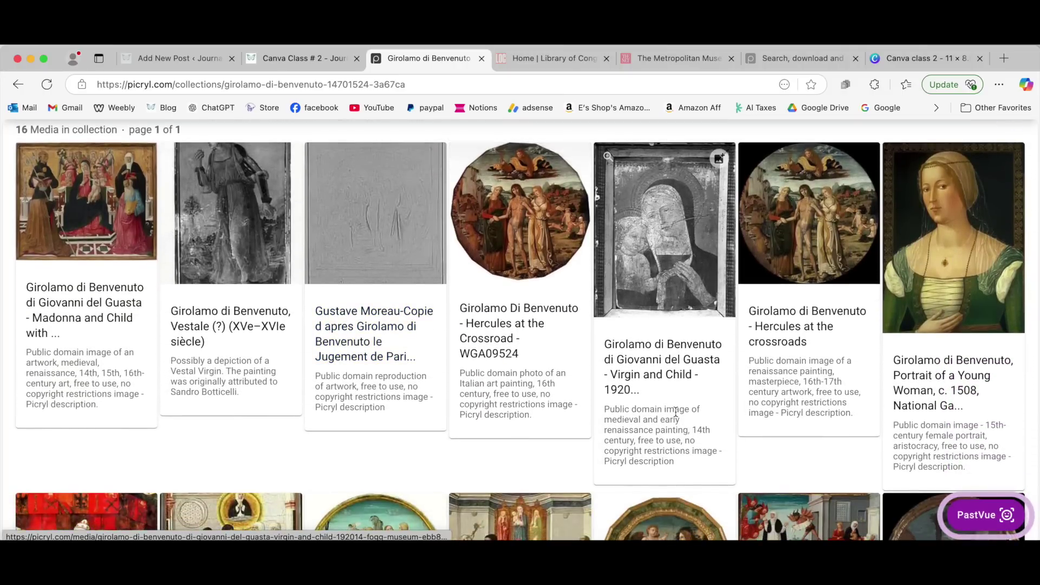
{"action": "scroll", "coordinate": [564, 347], "scroll_direction": "down", "scroll_amount": 7}
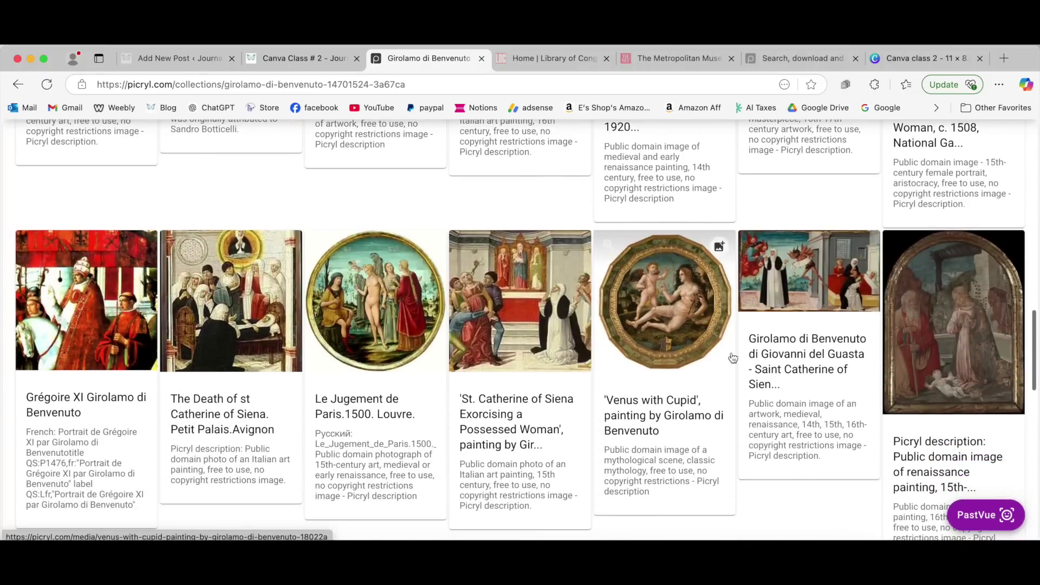
{"action": "scroll", "coordinate": [552, 409], "scroll_direction": "down", "scroll_amount": 8}
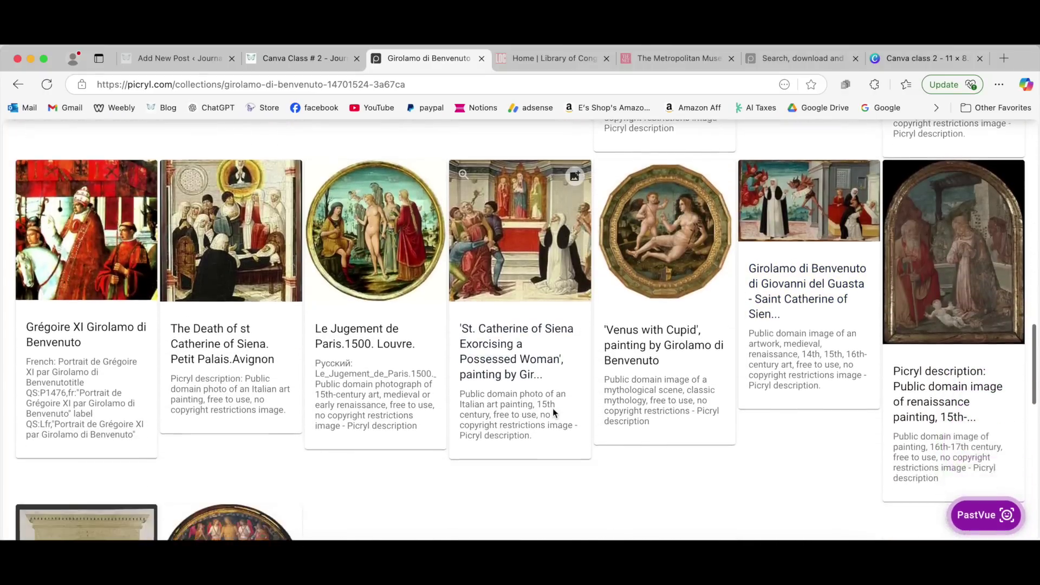
{"action": "scroll", "coordinate": [553, 408], "scroll_direction": "up", "scroll_amount": 15}
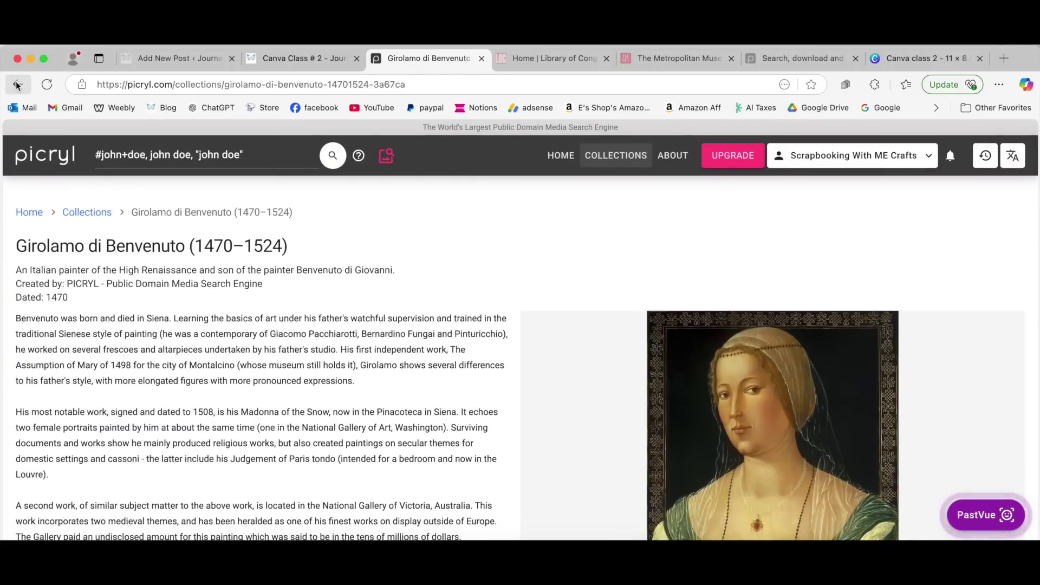
Return to the Picryl home page, open the Frans Geffels (1625–1694) collection and look over its media
{"action": "left_click", "coordinate": [17, 85]}
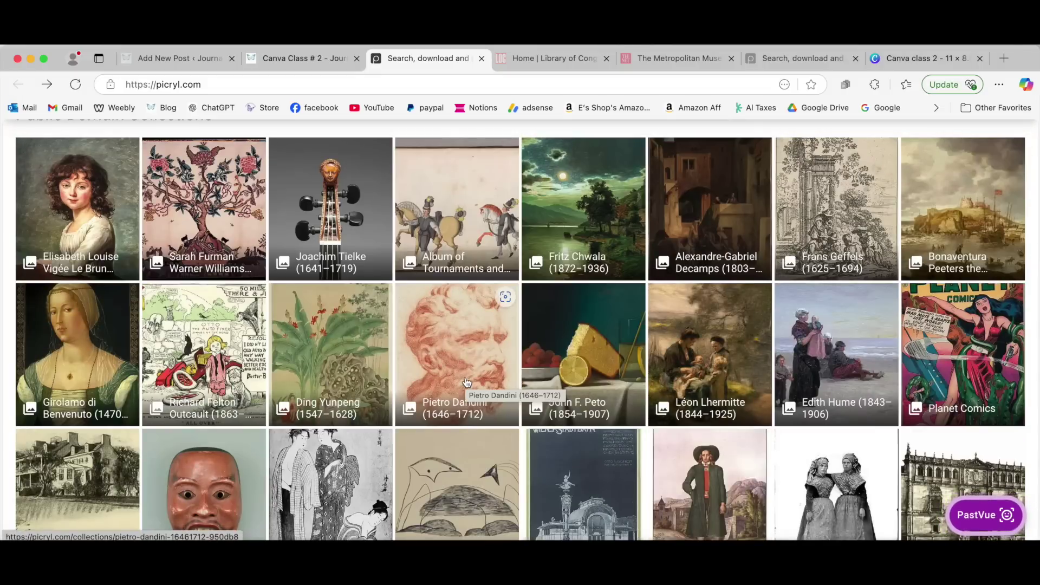
{"action": "scroll", "coordinate": [467, 383], "scroll_direction": "up", "scroll_amount": 2}
{"action": "scroll", "coordinate": [467, 382], "scroll_direction": "up", "scroll_amount": 1}
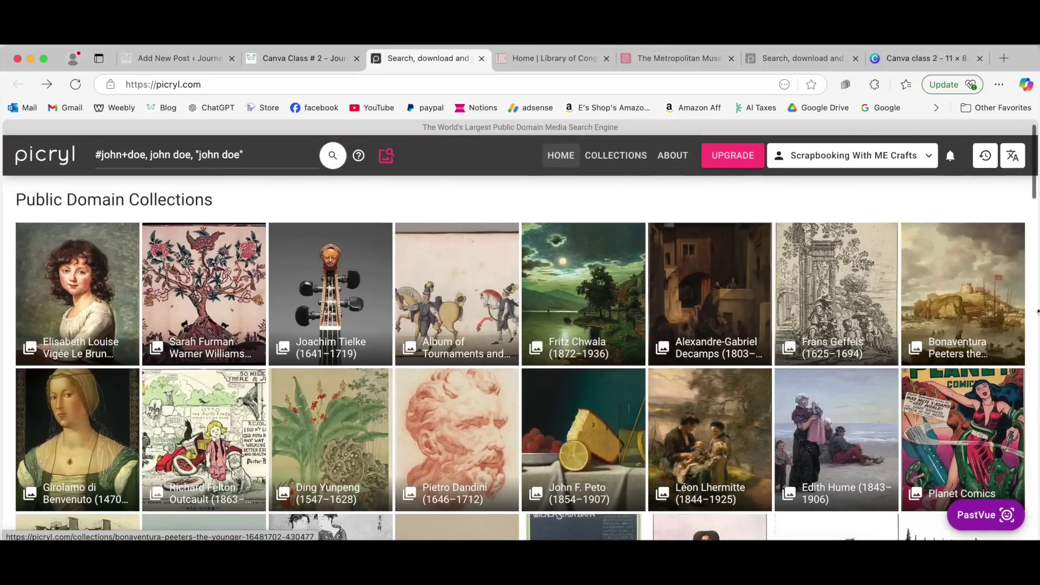
{"action": "left_click", "coordinate": [842, 300]}
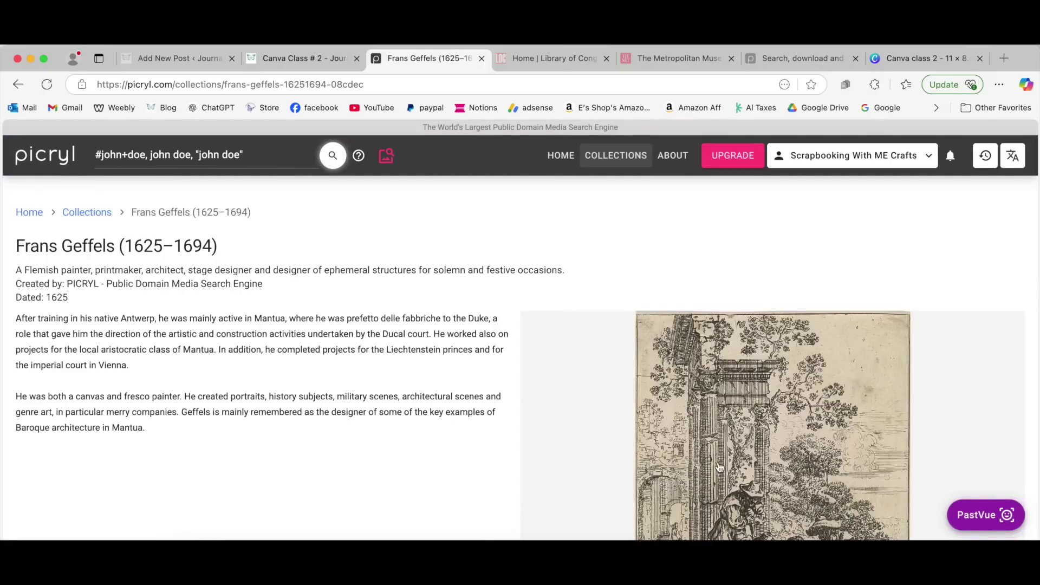
{"action": "scroll", "coordinate": [719, 467], "scroll_direction": "down", "scroll_amount": 6}
{"action": "scroll", "coordinate": [485, 386], "scroll_direction": "down", "scroll_amount": 5}
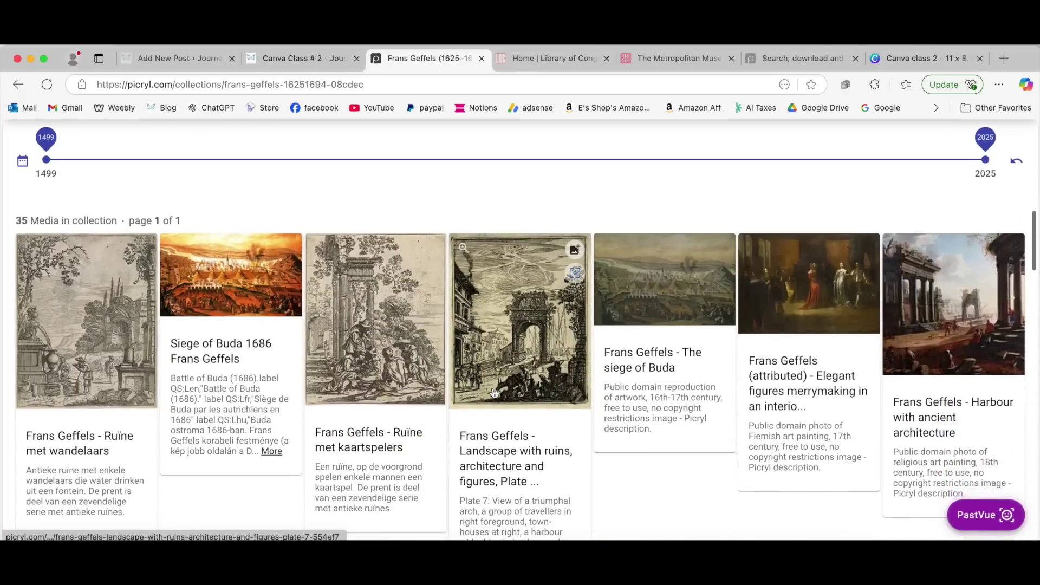
{"action": "scroll", "coordinate": [494, 392], "scroll_direction": "up", "scroll_amount": 11}
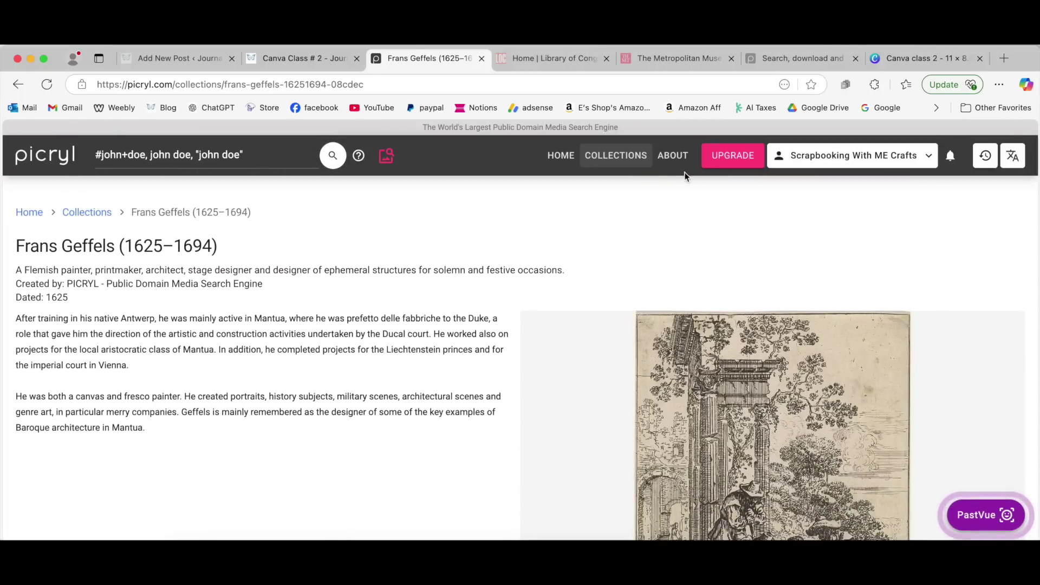
Search Picryl for "vintage book pages"
{"action": "left_click", "coordinate": [235, 157]}
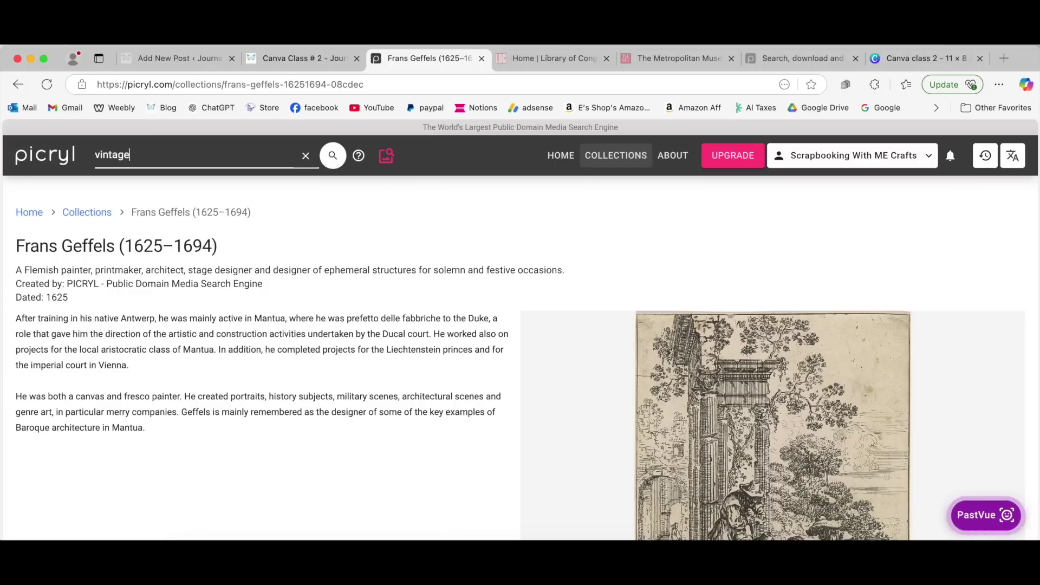
{"action": "type", "text": "vintage book page"}
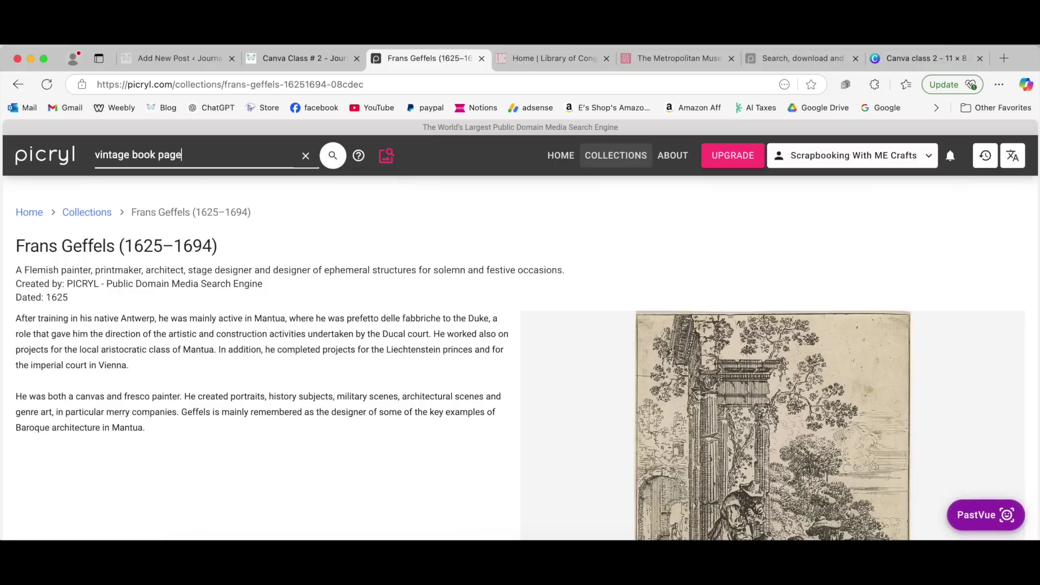
{"action": "type", "text": "s"}
{"action": "key", "text": "Return"}
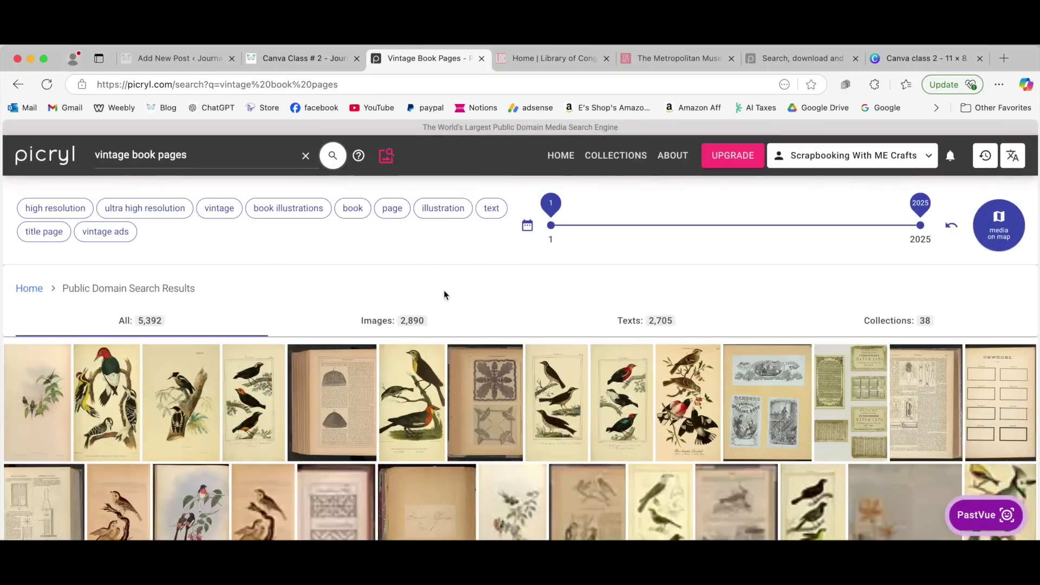
Browse the search results and open the "American ornithology; or, The natural history of the birds of the United States (Pl. 3)" plate
{"action": "scroll", "coordinate": [442, 461], "scroll_direction": "down", "scroll_amount": 2}
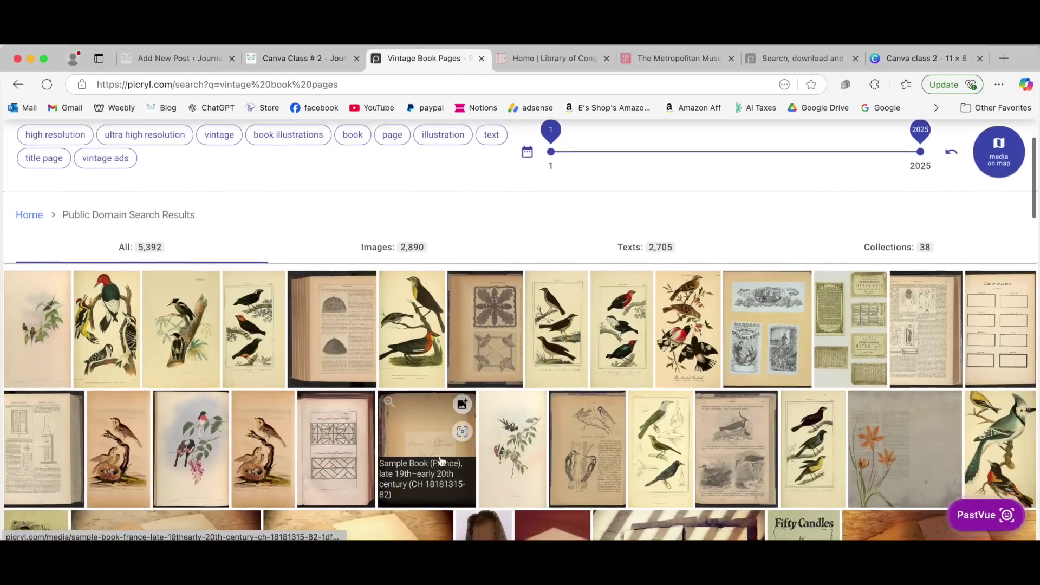
{"action": "scroll", "coordinate": [441, 461], "scroll_direction": "down", "scroll_amount": 2}
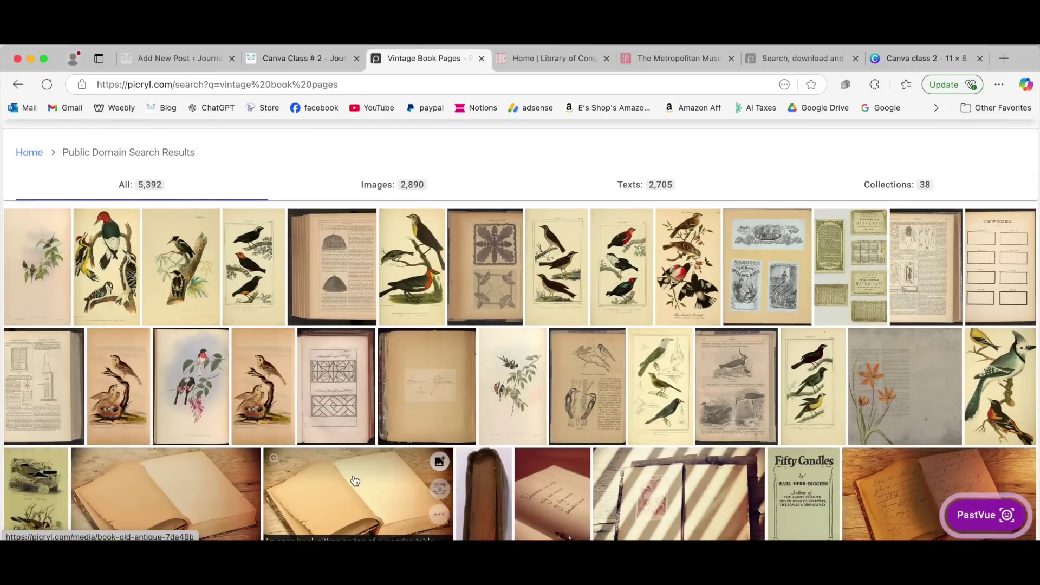
{"action": "scroll", "coordinate": [355, 481], "scroll_direction": "down", "scroll_amount": 2}
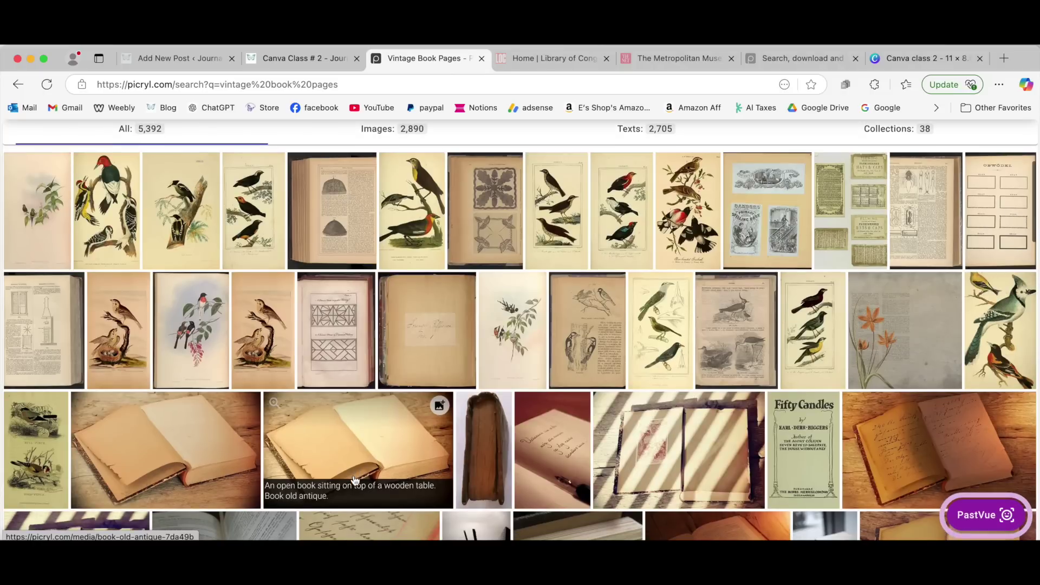
{"action": "scroll", "coordinate": [355, 480], "scroll_direction": "down", "scroll_amount": 1}
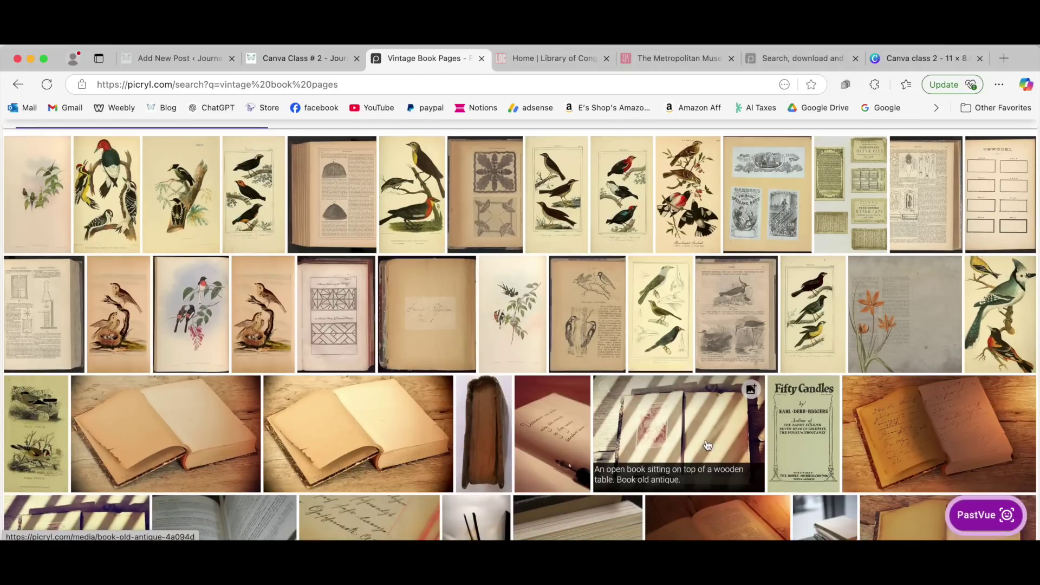
{"action": "scroll", "coordinate": [542, 433], "scroll_direction": "down", "scroll_amount": 3}
{"action": "scroll", "coordinate": [509, 435], "scroll_direction": "up", "scroll_amount": 1}
{"action": "scroll", "coordinate": [510, 435], "scroll_direction": "up", "scroll_amount": 4}
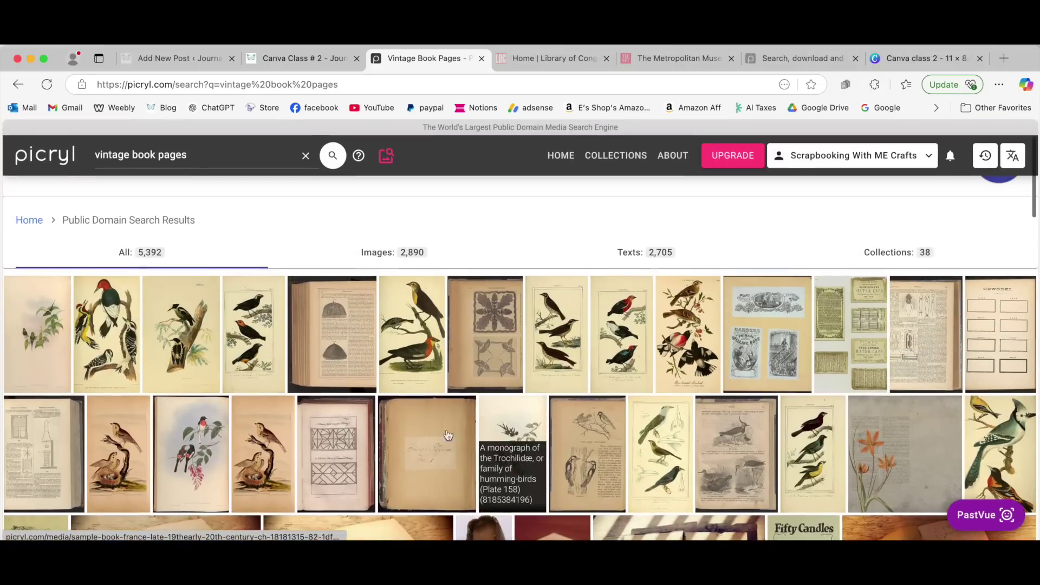
{"action": "left_click", "coordinate": [412, 302]}
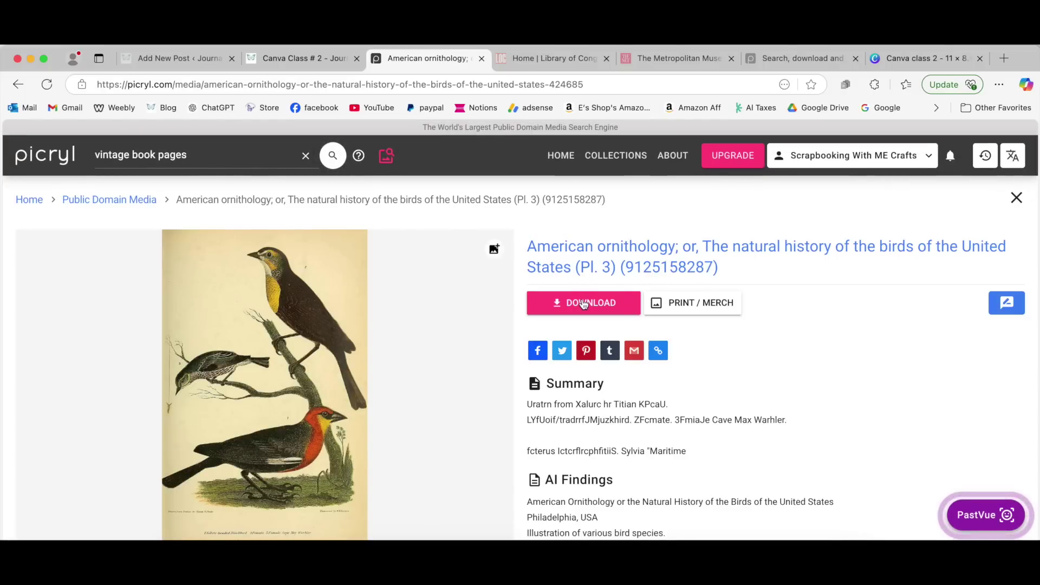
Examine the bird plate's summary, AI findings, tags, date, source and similar images
{"action": "scroll", "coordinate": [684, 341], "scroll_direction": "down", "scroll_amount": 3}
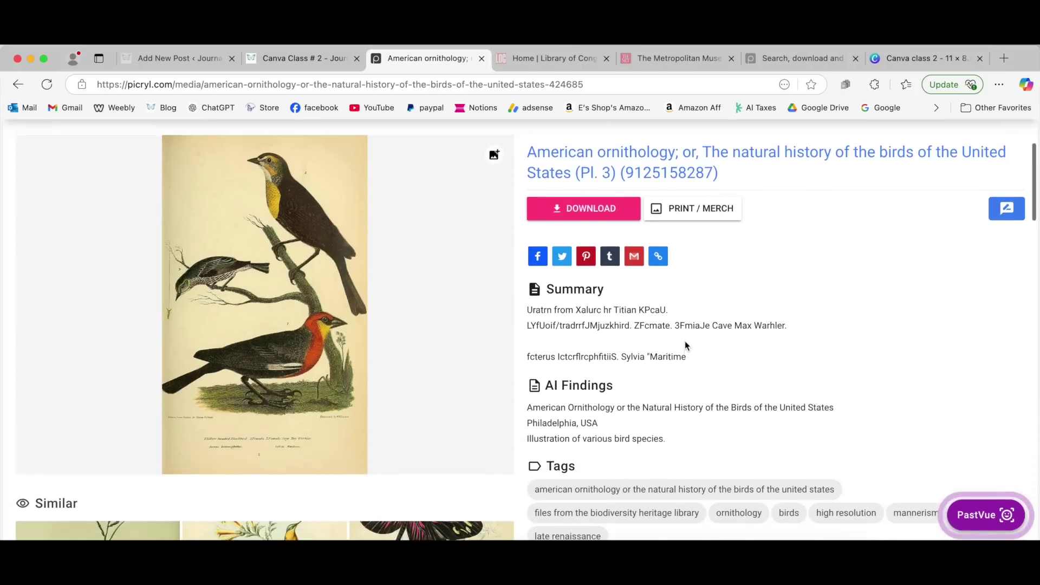
{"action": "scroll", "coordinate": [685, 341], "scroll_direction": "down", "scroll_amount": 2}
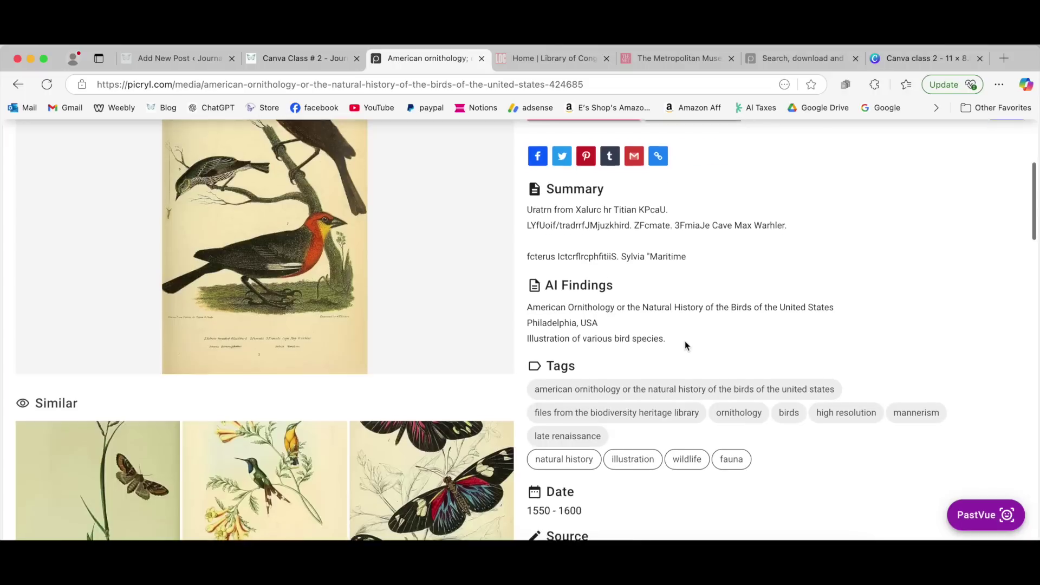
{"action": "scroll", "coordinate": [685, 345], "scroll_direction": "down", "scroll_amount": 3}
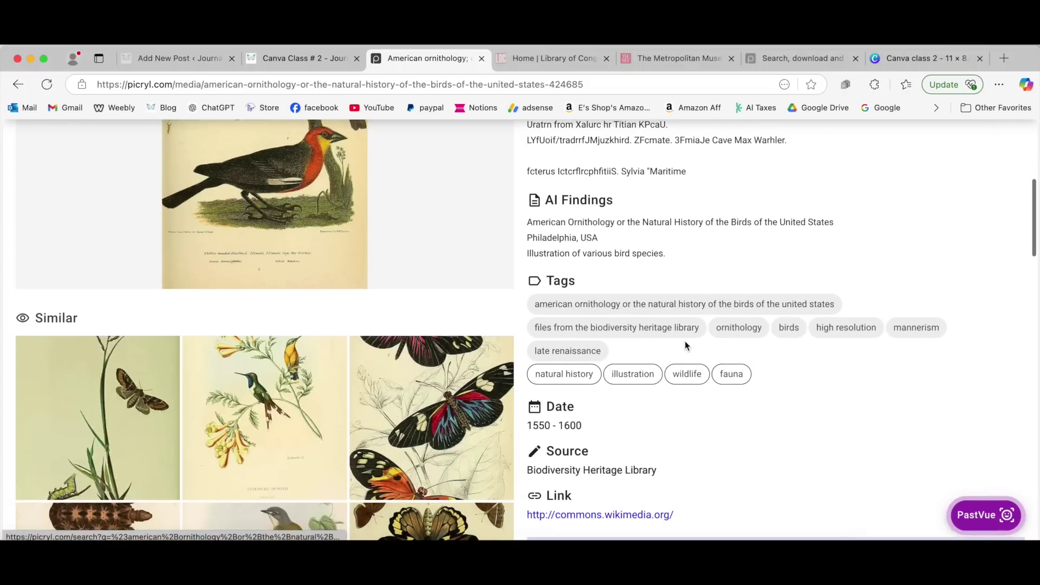
Examine the bird plate's copyright info, its similar and related images, and the collection suggested for exploring
{"action": "scroll", "coordinate": [684, 345], "scroll_direction": "down", "scroll_amount": 3}
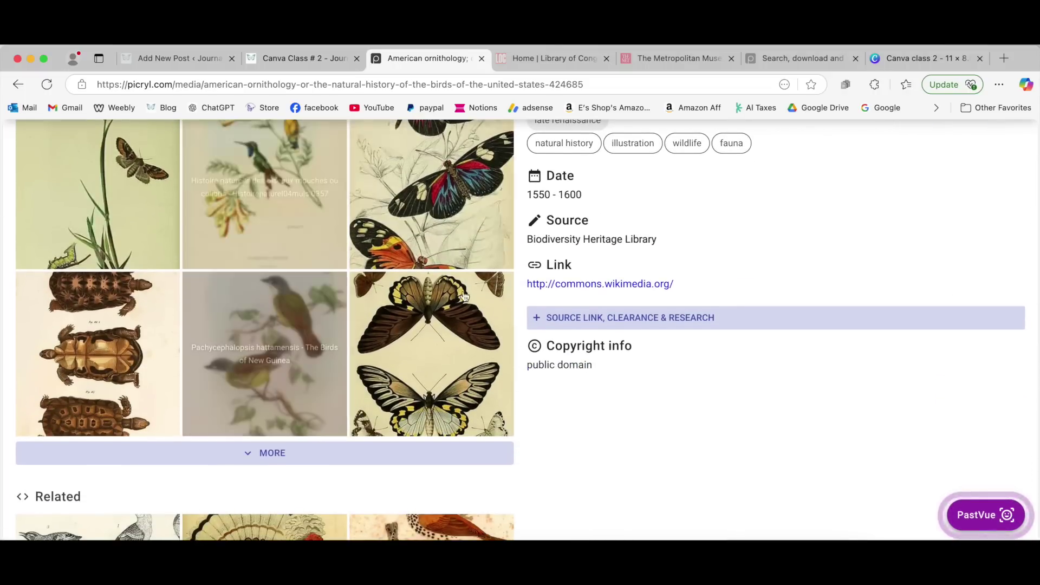
{"action": "scroll", "coordinate": [596, 368], "scroll_direction": "down", "scroll_amount": 1}
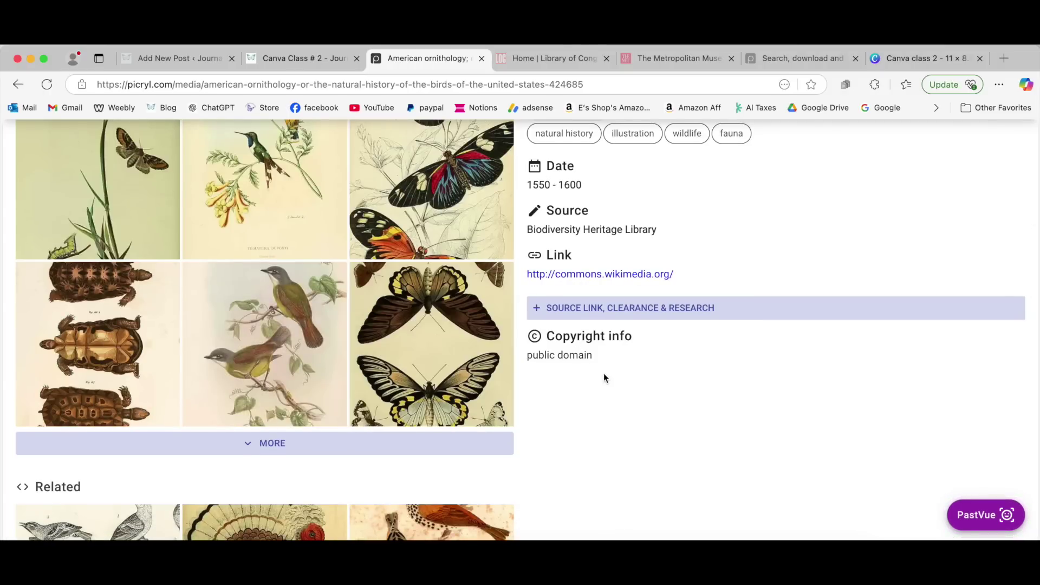
{"action": "scroll", "coordinate": [359, 345], "scroll_direction": "down", "scroll_amount": 2}
{"action": "scroll", "coordinate": [359, 346], "scroll_direction": "down", "scroll_amount": 8}
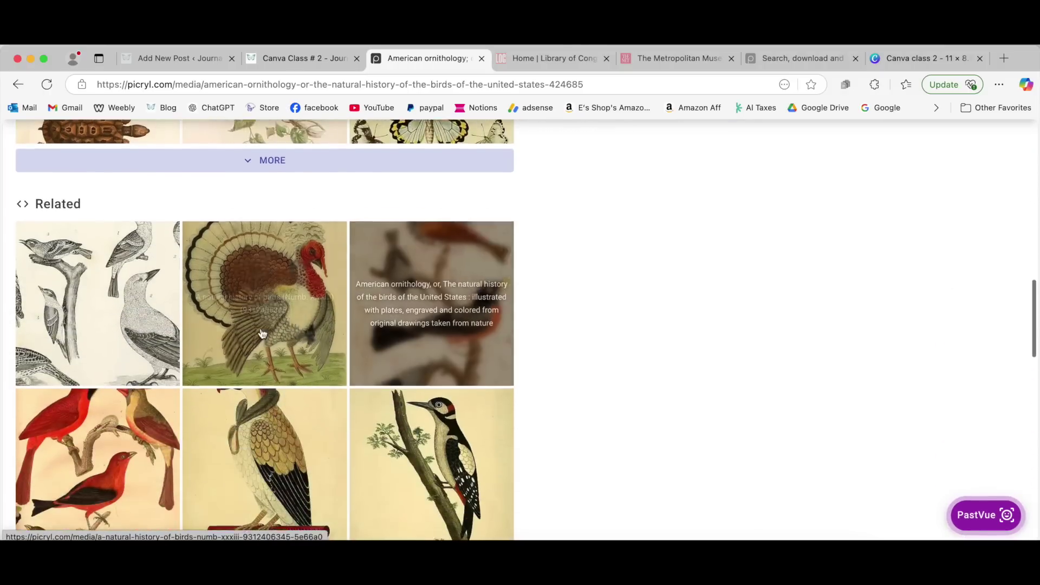
{"action": "scroll", "coordinate": [265, 348], "scroll_direction": "down", "scroll_amount": 7}
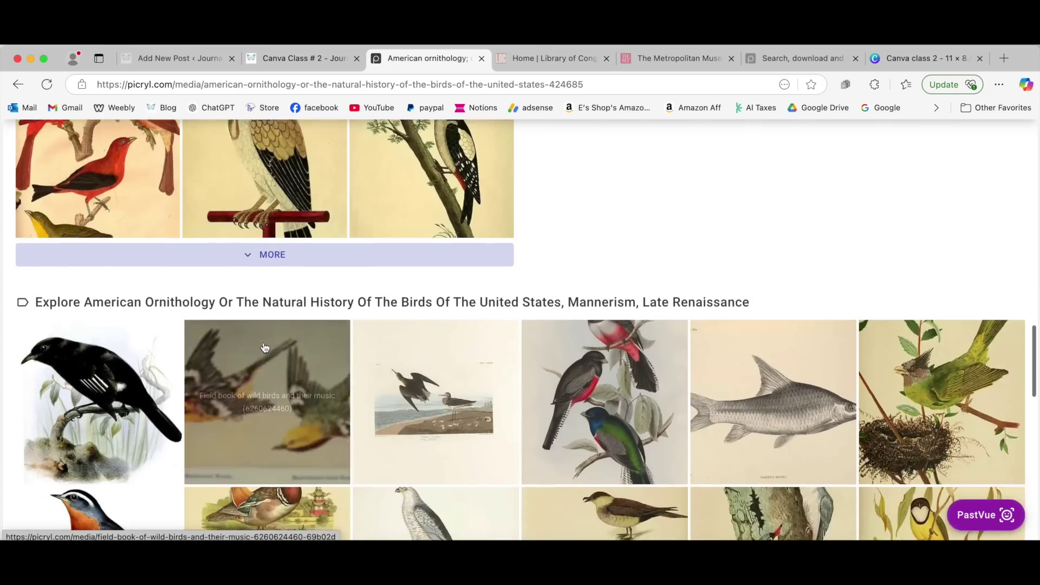
{"action": "scroll", "coordinate": [278, 371], "scroll_direction": "up", "scroll_amount": 15}
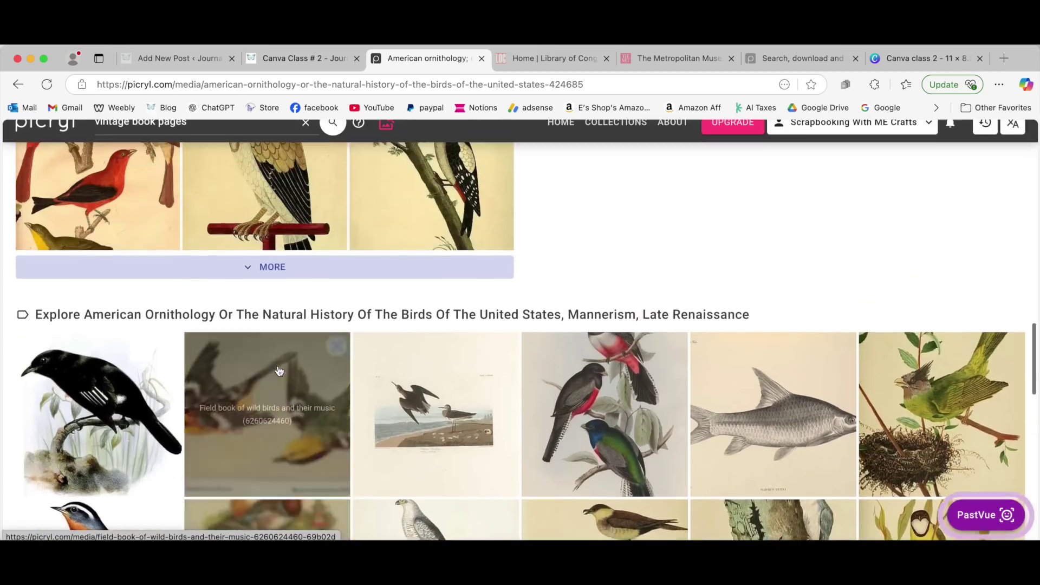
{"action": "scroll", "coordinate": [279, 371], "scroll_direction": "up", "scroll_amount": 12}
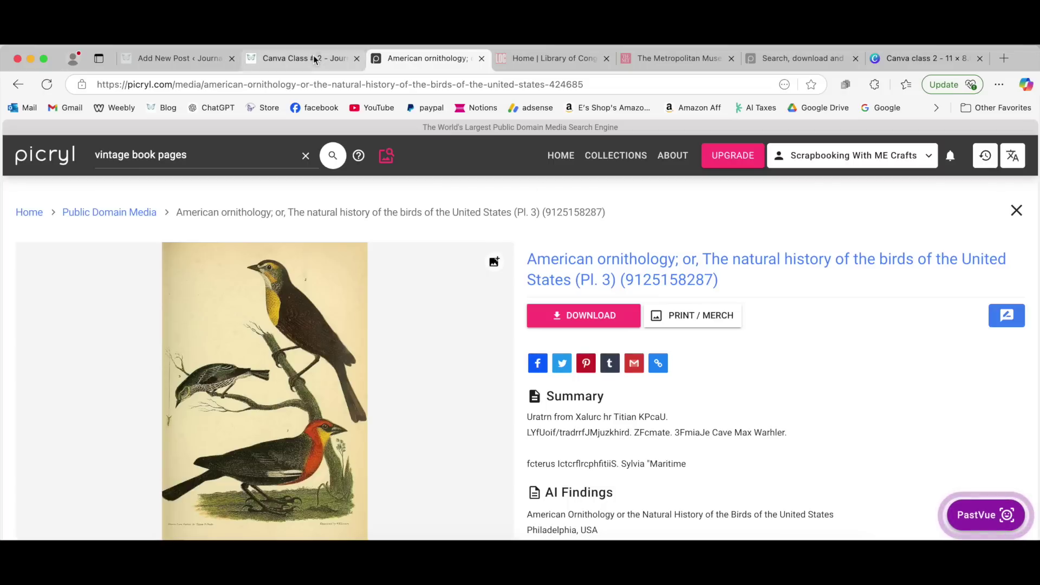
Open the flickr.com link from the Canva Class # 2 post and look over the Flickr home page
{"action": "left_click", "coordinate": [297, 58]}
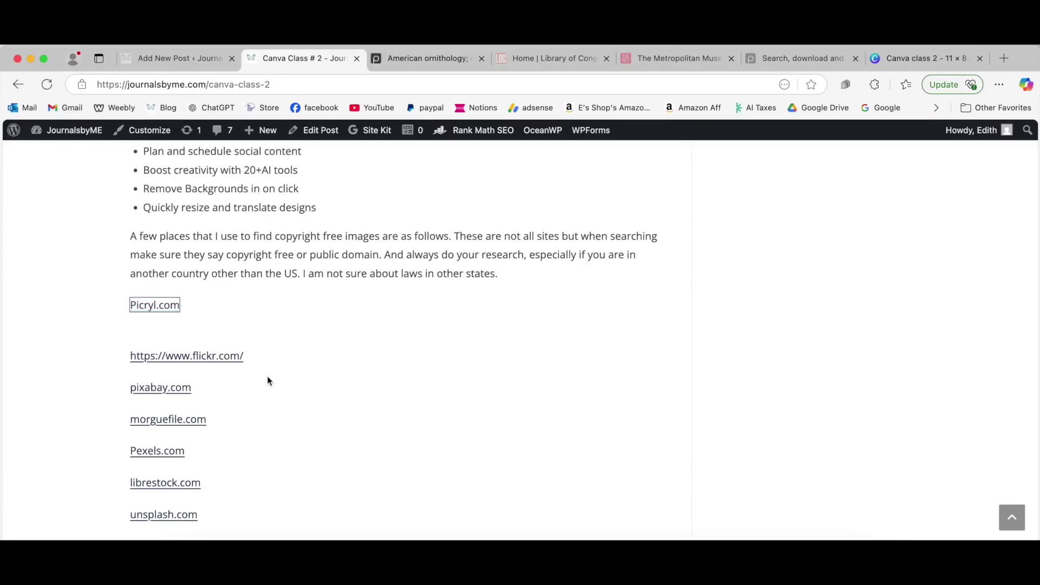
{"action": "left_click", "coordinate": [202, 357]}
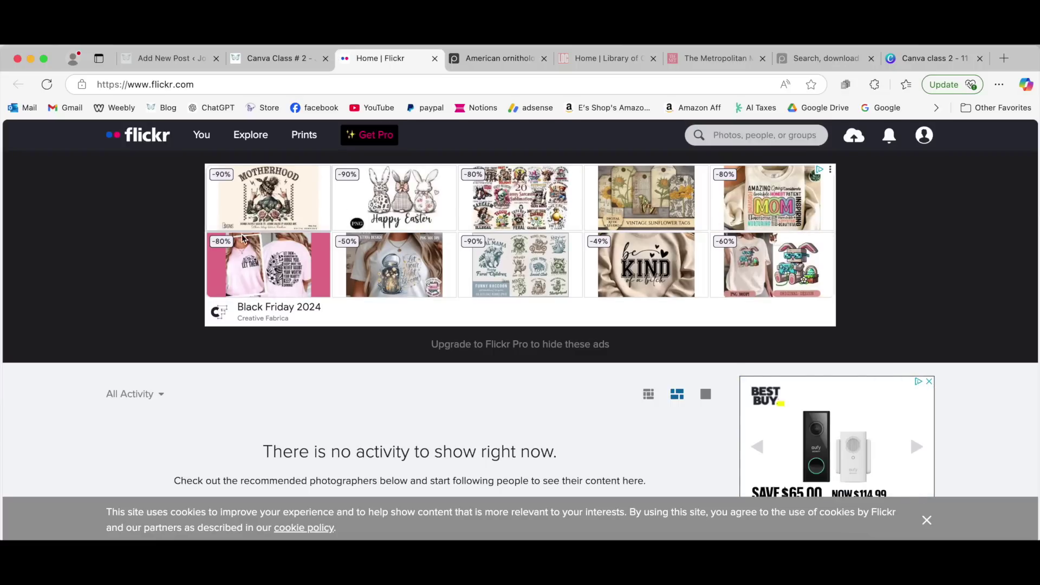
{"action": "scroll", "coordinate": [492, 394], "scroll_direction": "down", "scroll_amount": 2}
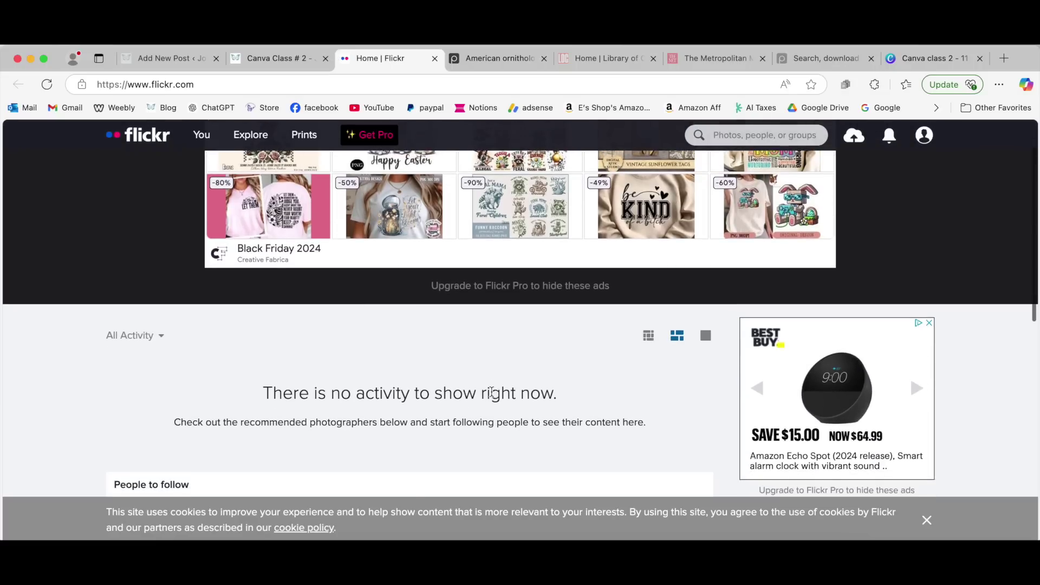
{"action": "scroll", "coordinate": [493, 393], "scroll_direction": "down", "scroll_amount": 5}
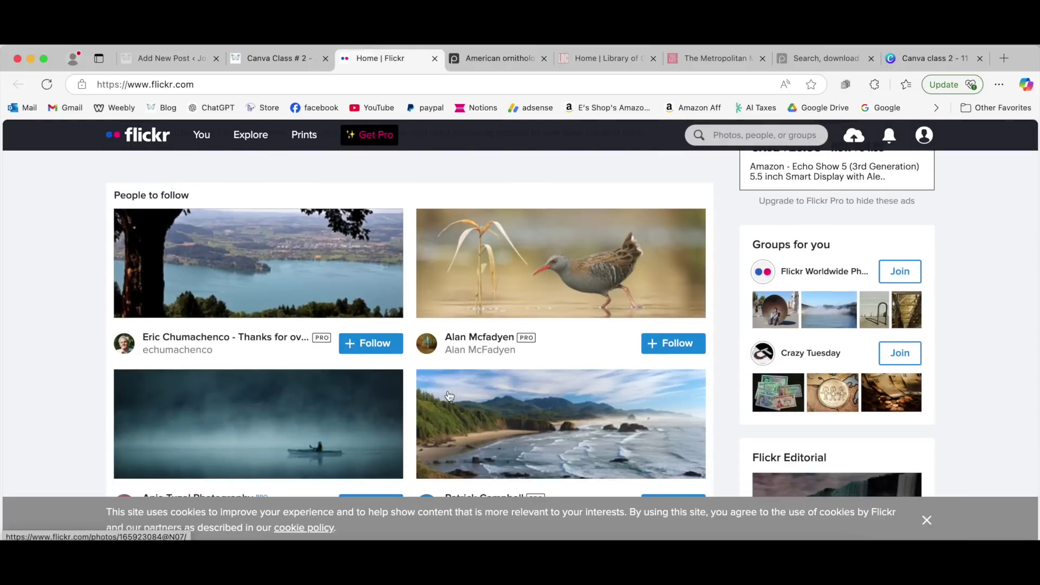
{"action": "scroll", "coordinate": [447, 393], "scroll_direction": "down", "scroll_amount": 3}
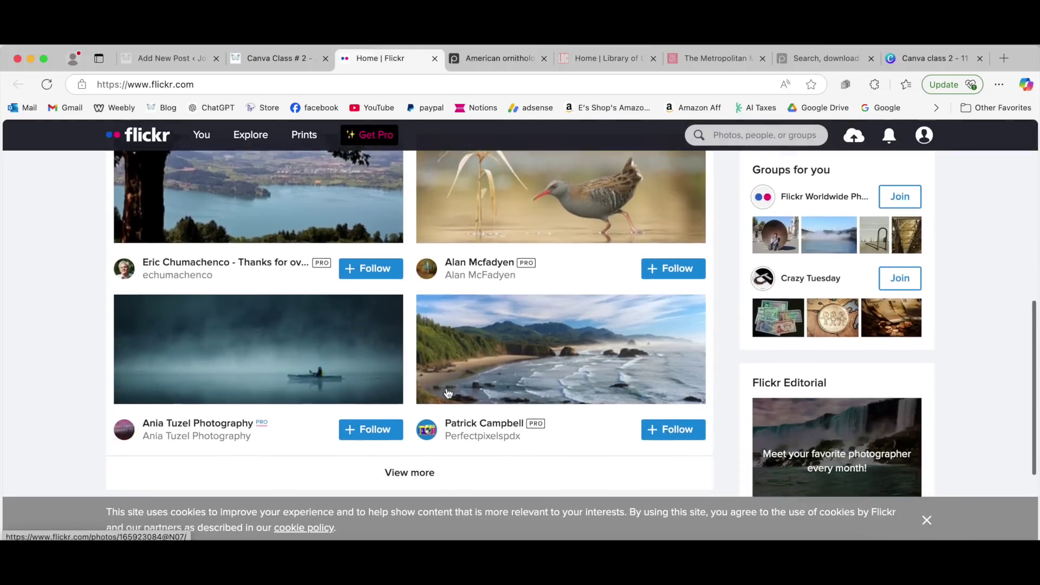
{"action": "scroll", "coordinate": [446, 391], "scroll_direction": "down", "scroll_amount": 3}
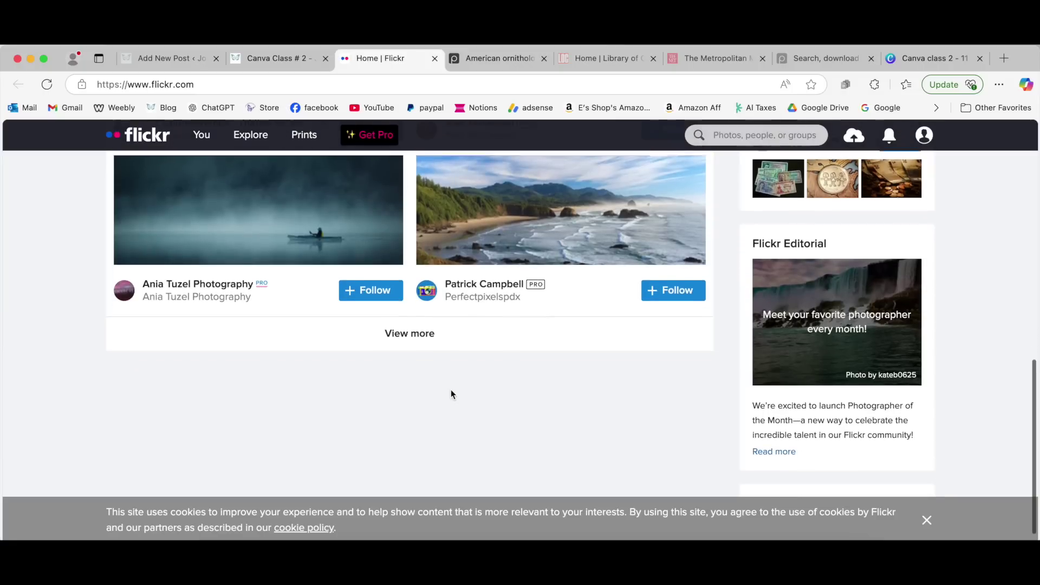
{"action": "scroll", "coordinate": [460, 398], "scroll_direction": "up", "scroll_amount": 6}
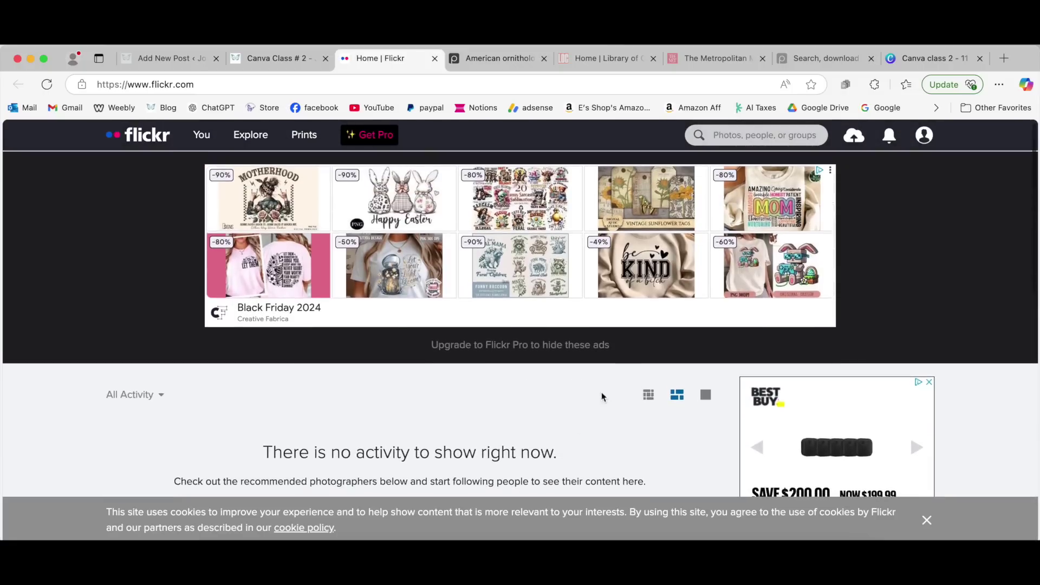
Search Flickr for "flowers"
{"action": "left_click", "coordinate": [718, 136]}
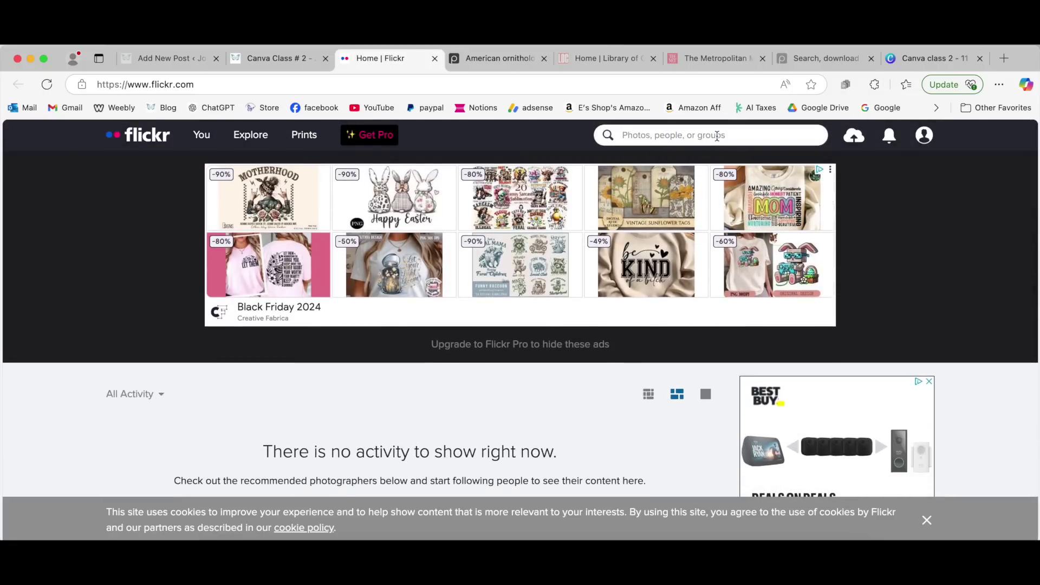
{"action": "type", "text": "flowers"}
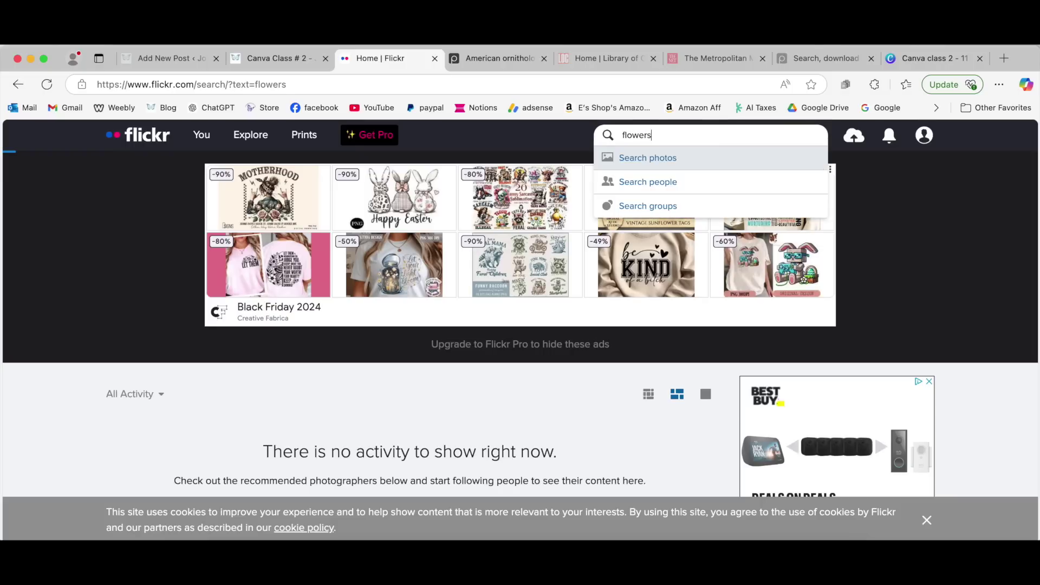
{"action": "key", "text": "Return"}
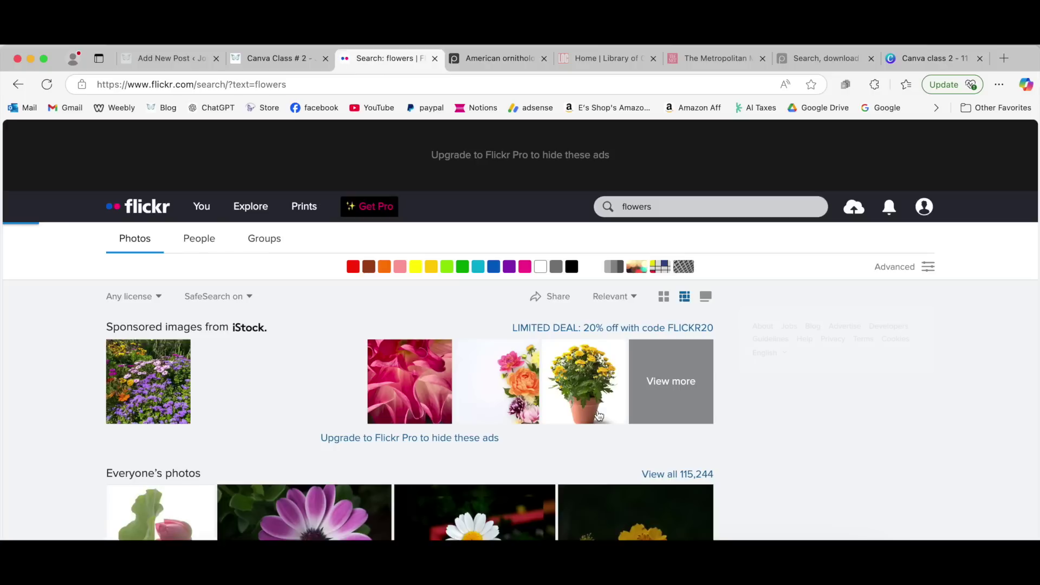
Browse the flower photos and the sponsored iStock images among the search results
{"action": "scroll", "coordinate": [595, 421], "scroll_direction": "down", "scroll_amount": 5}
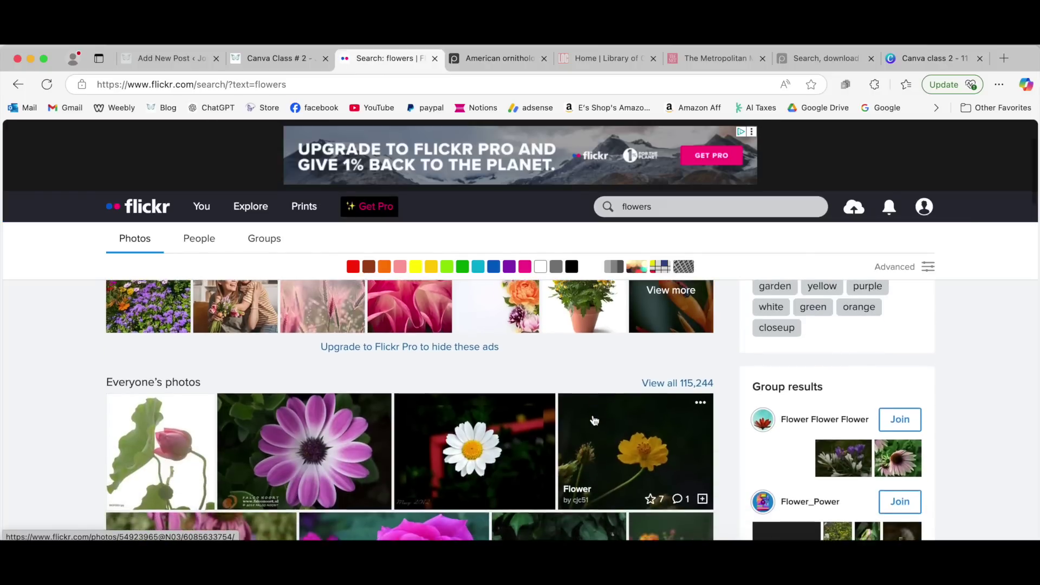
{"action": "scroll", "coordinate": [440, 423], "scroll_direction": "down", "scroll_amount": 1}
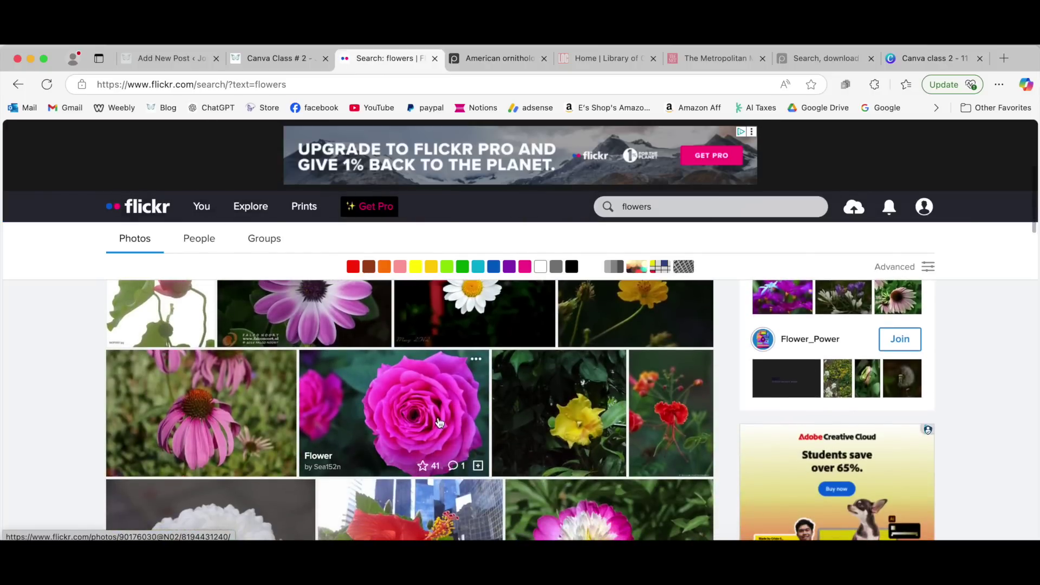
{"action": "scroll", "coordinate": [440, 424], "scroll_direction": "down", "scroll_amount": 12}
{"action": "scroll", "coordinate": [505, 422], "scroll_direction": "down", "scroll_amount": 15}
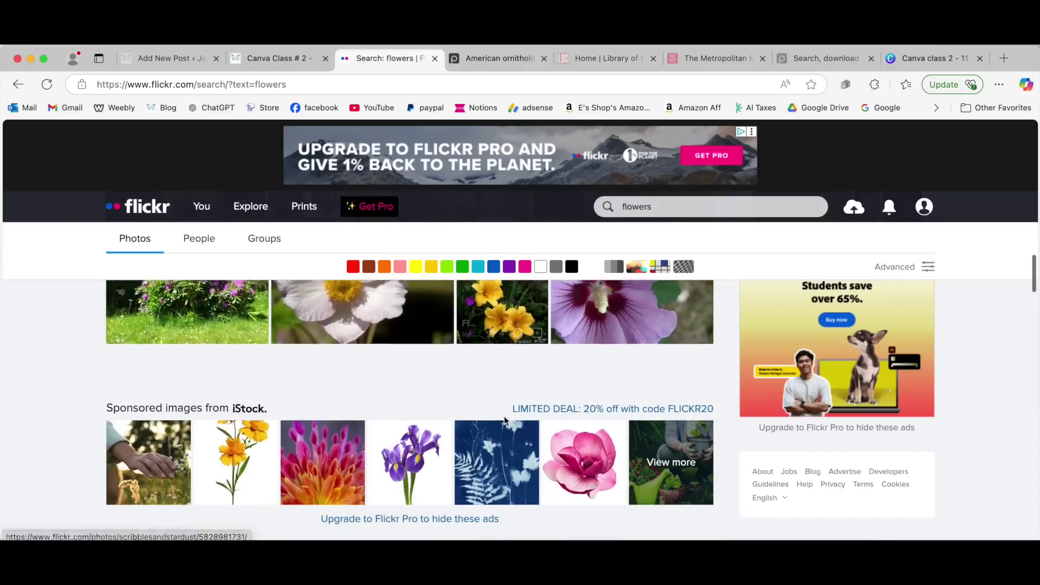
{"action": "scroll", "coordinate": [504, 421], "scroll_direction": "down", "scroll_amount": 4}
{"action": "scroll", "coordinate": [503, 421], "scroll_direction": "up", "scroll_amount": 2}
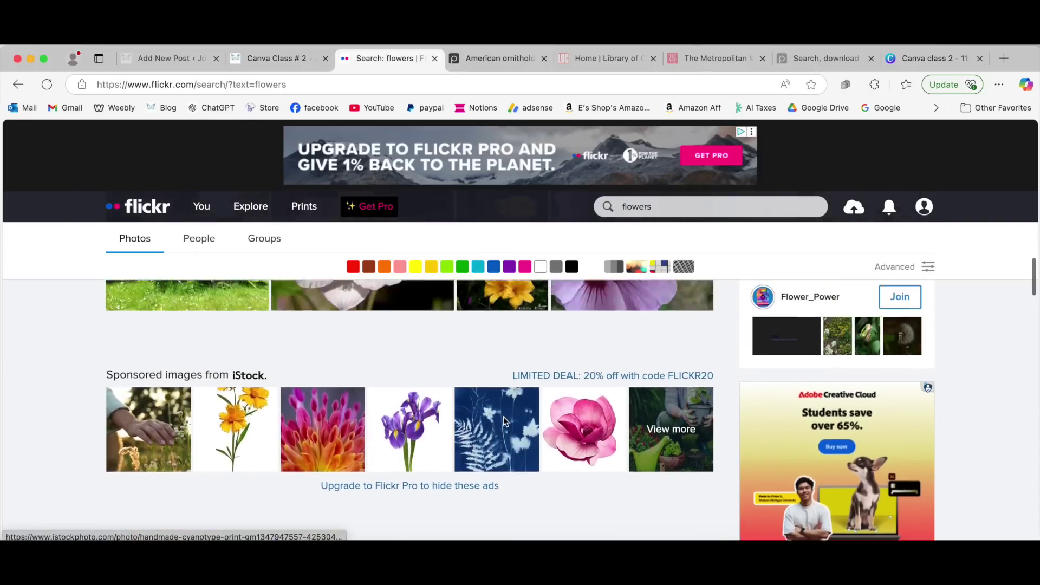
{"action": "scroll", "coordinate": [503, 421], "scroll_direction": "down", "scroll_amount": 5}
{"action": "scroll", "coordinate": [504, 421], "scroll_direction": "down", "scroll_amount": 10}
{"action": "scroll", "coordinate": [504, 421], "scroll_direction": "down", "scroll_amount": 8}
{"action": "scroll", "coordinate": [504, 421], "scroll_direction": "up", "scroll_amount": 4}
Search Flickr for "copyright free images" and browse the resulting photos and sponsored iStock images
{"action": "left_click", "coordinate": [618, 206]}
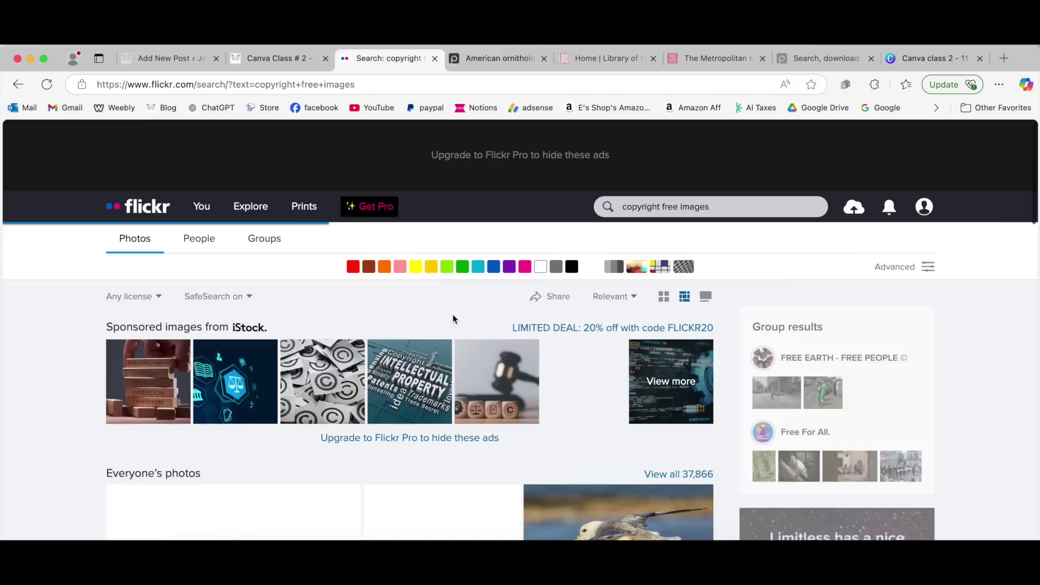
{"action": "scroll", "coordinate": [530, 459], "scroll_direction": "down", "scroll_amount": 15}
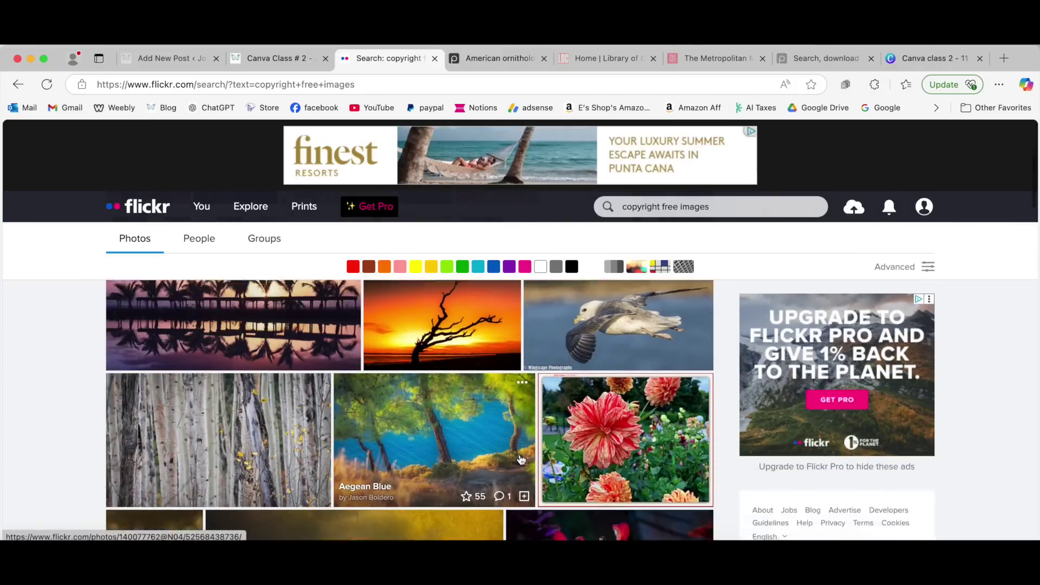
{"action": "scroll", "coordinate": [520, 459], "scroll_direction": "down", "scroll_amount": 6}
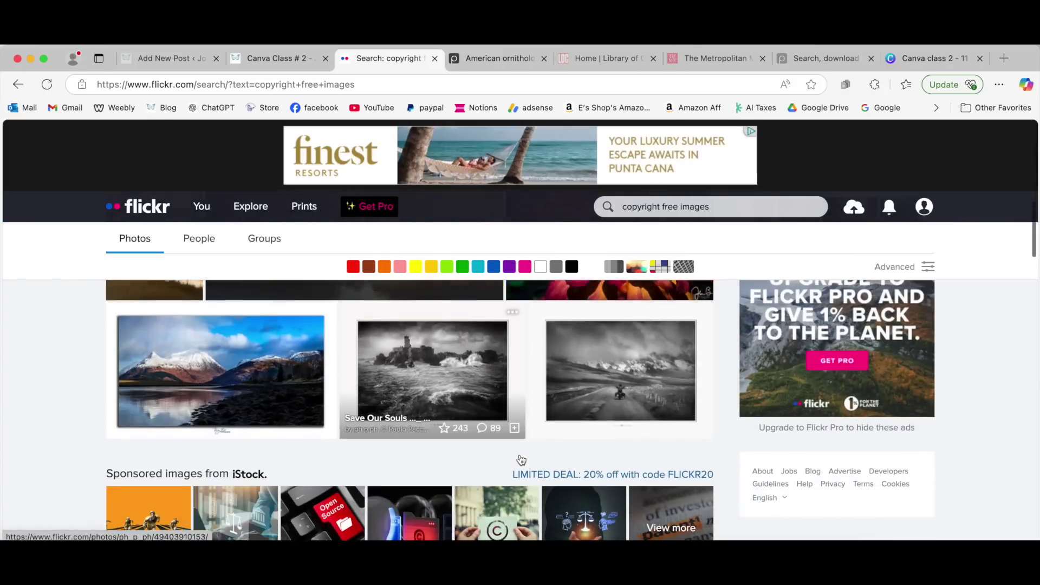
{"action": "scroll", "coordinate": [520, 460], "scroll_direction": "down", "scroll_amount": 10}
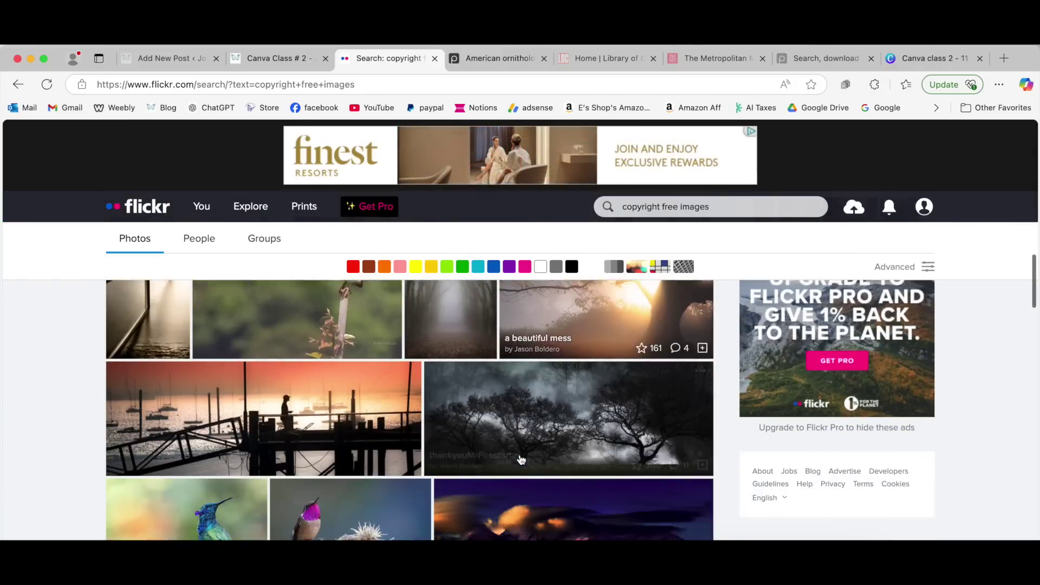
{"action": "scroll", "coordinate": [520, 459], "scroll_direction": "down", "scroll_amount": 6}
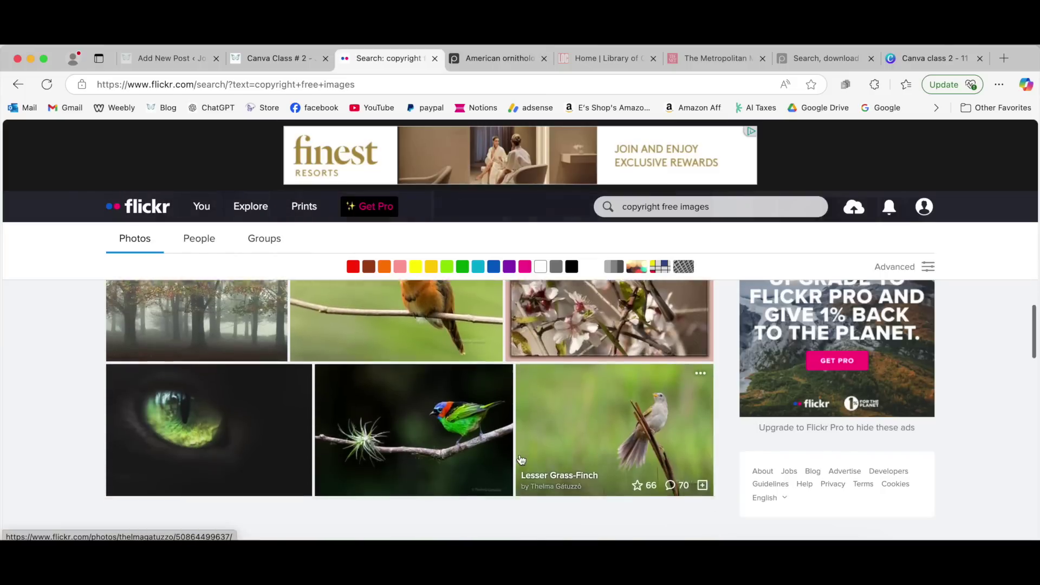
{"action": "scroll", "coordinate": [520, 460], "scroll_direction": "down", "scroll_amount": 1}
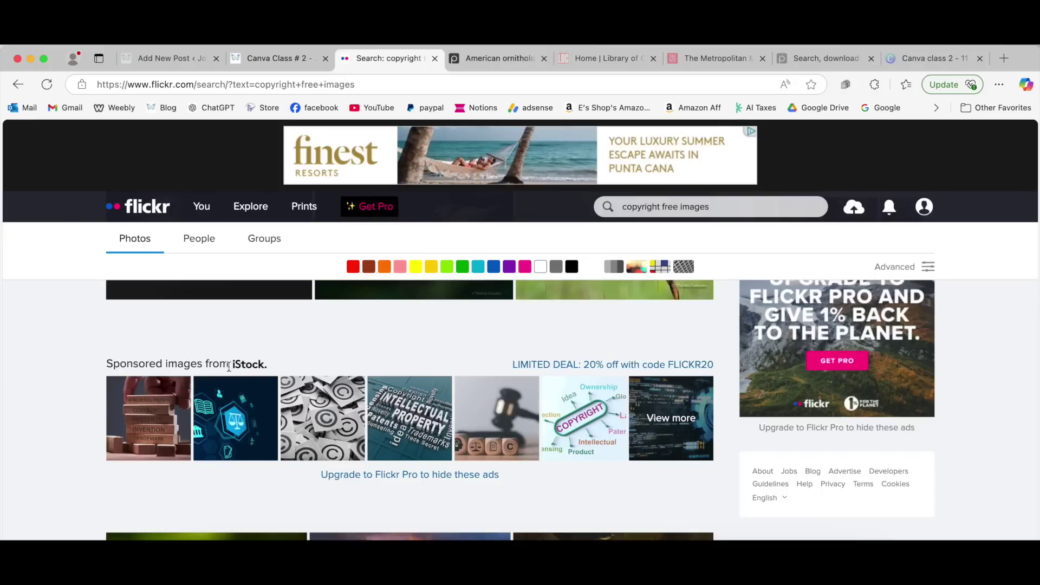
{"action": "scroll", "coordinate": [531, 478], "scroll_direction": "down", "scroll_amount": 10}
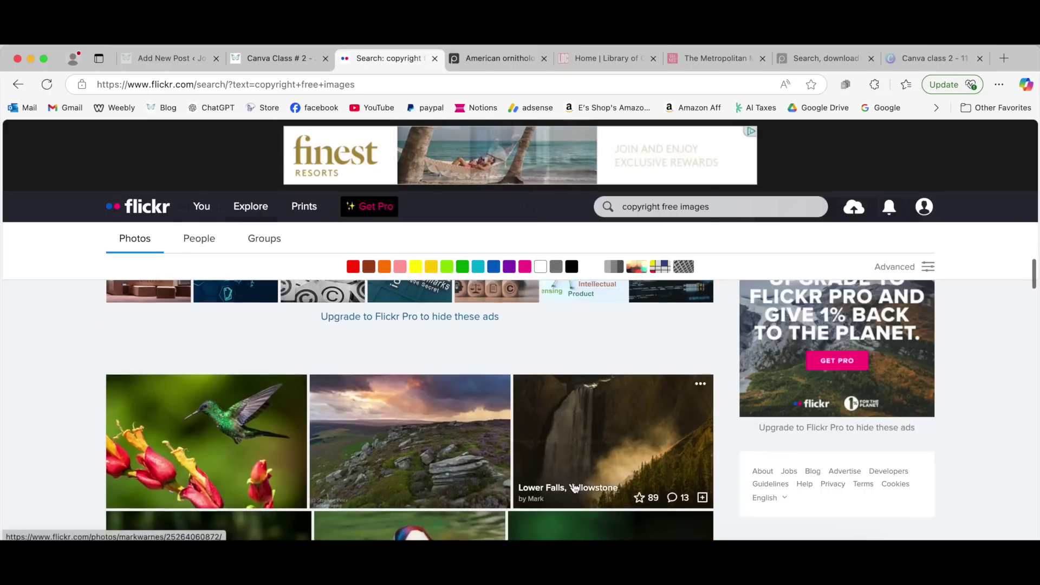
{"action": "scroll", "coordinate": [575, 487], "scroll_direction": "down", "scroll_amount": 10}
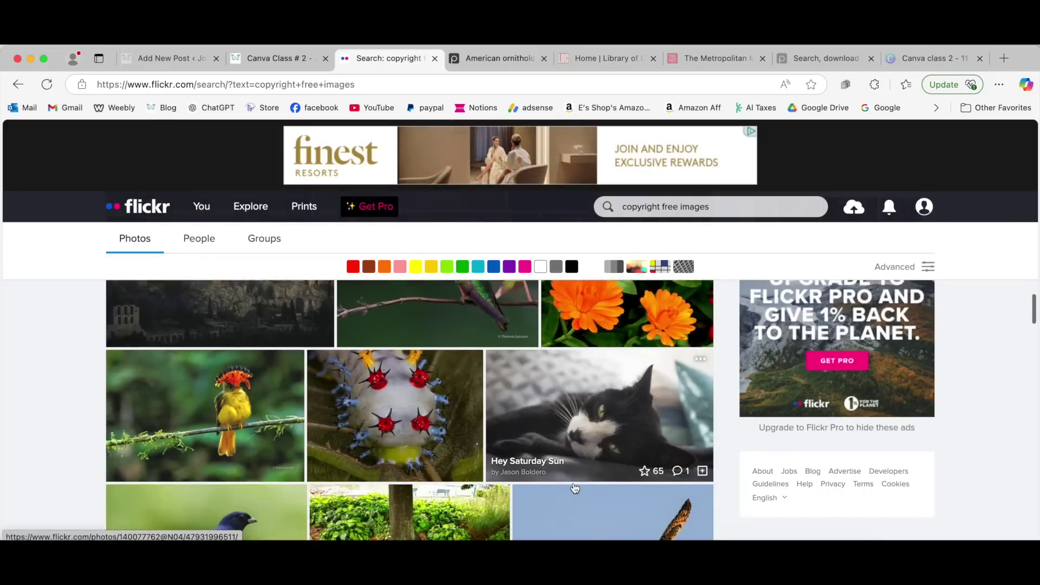
{"action": "scroll", "coordinate": [573, 483], "scroll_direction": "down", "scroll_amount": 10}
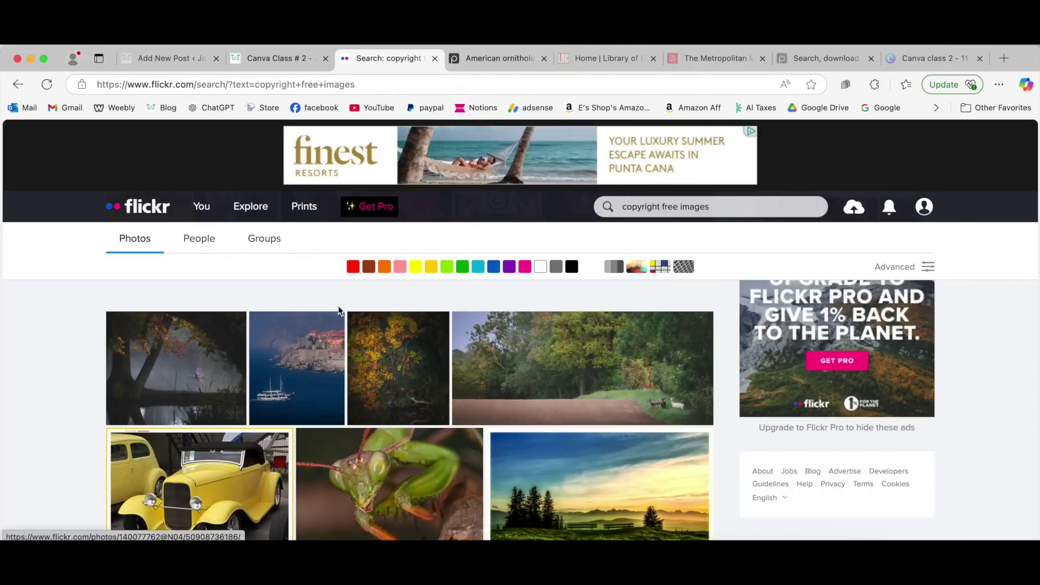
{"action": "scroll", "coordinate": [339, 306], "scroll_direction": "up", "scroll_amount": 10}
{"action": "scroll", "coordinate": [342, 312], "scroll_direction": "up", "scroll_amount": 10}
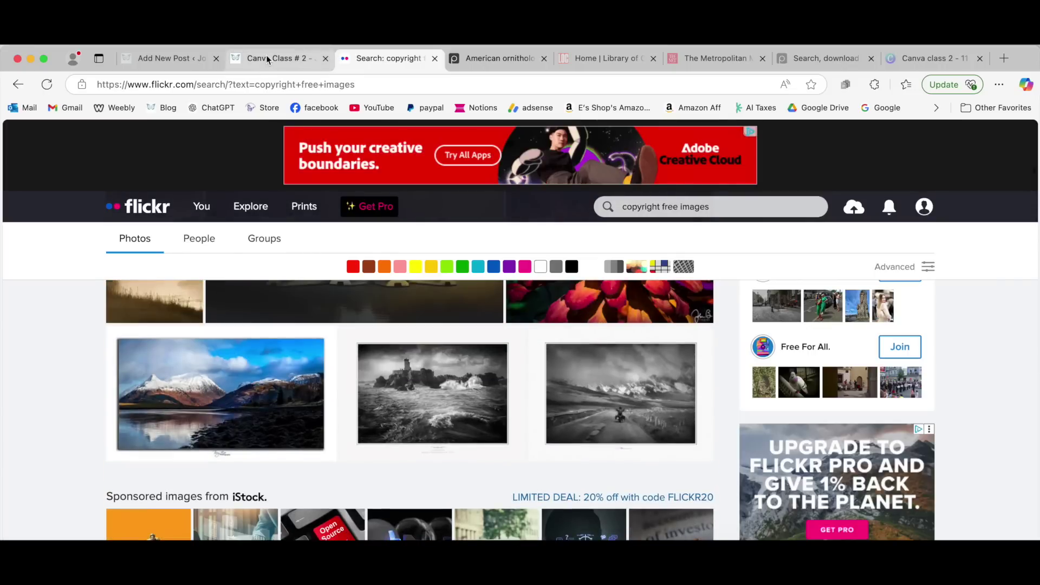
Open the pixabay.com link from the Canva Class # 2 post and browse the site's free illustrations
{"action": "left_click", "coordinate": [266, 58]}
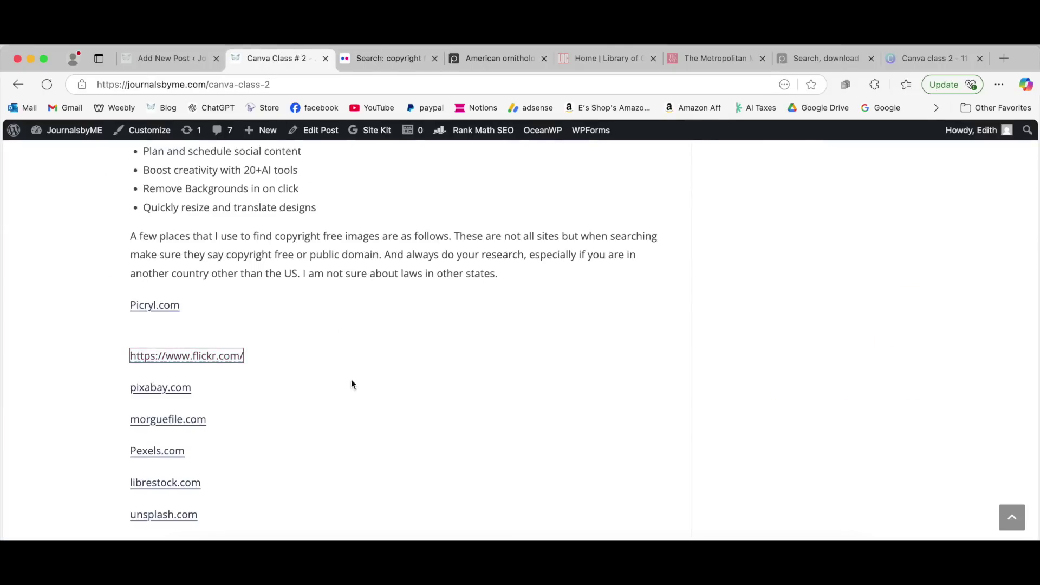
{"action": "left_click", "coordinate": [162, 390]}
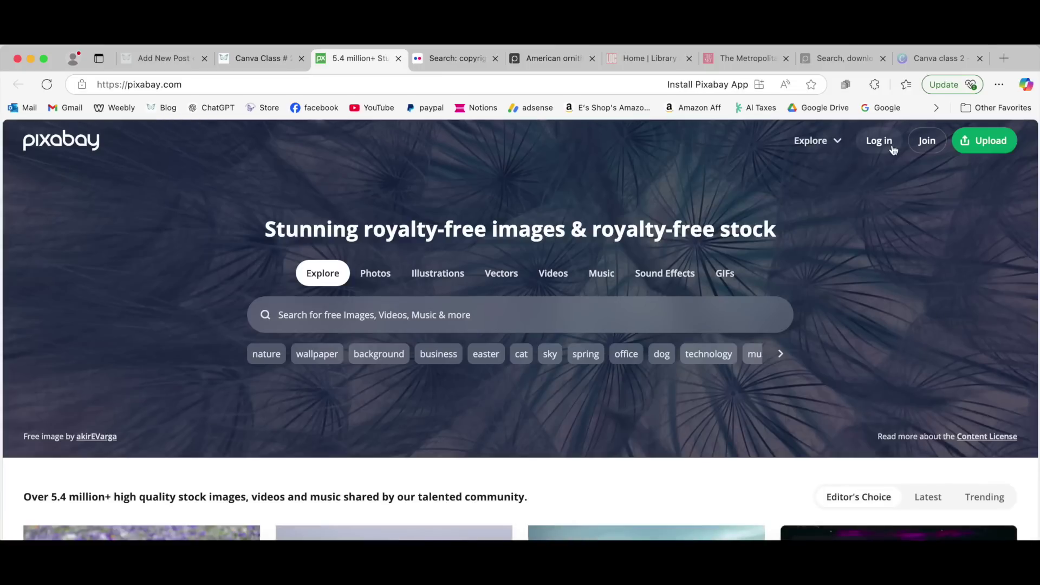
{"action": "scroll", "coordinate": [621, 358], "scroll_direction": "down", "scroll_amount": 2}
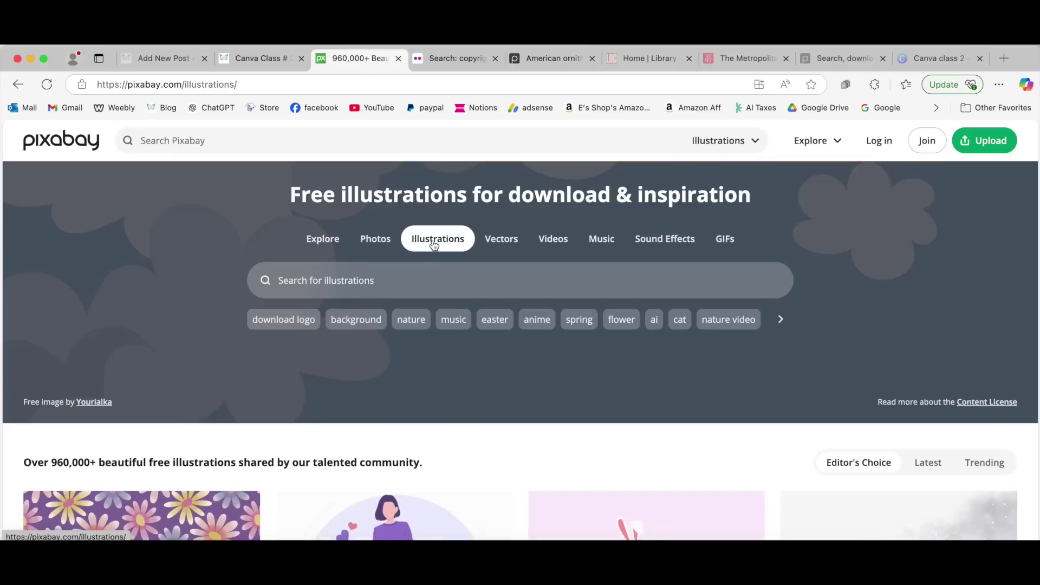
{"action": "scroll", "coordinate": [475, 419], "scroll_direction": "down", "scroll_amount": 5}
{"action": "scroll", "coordinate": [477, 421], "scroll_direction": "down", "scroll_amount": 8}
{"action": "scroll", "coordinate": [477, 420], "scroll_direction": "down", "scroll_amount": 6}
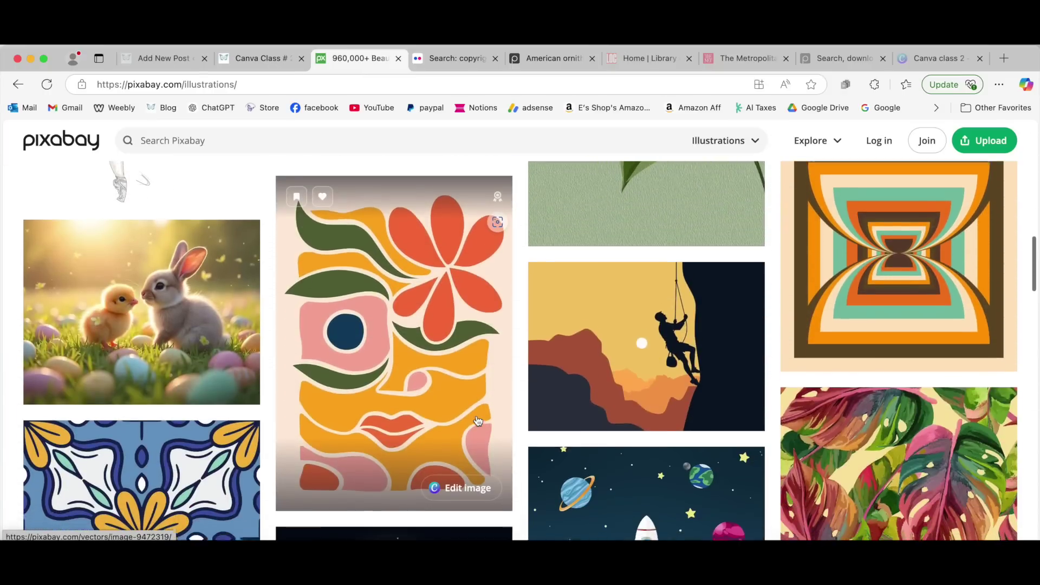
{"action": "scroll", "coordinate": [476, 417], "scroll_direction": "down", "scroll_amount": 9}
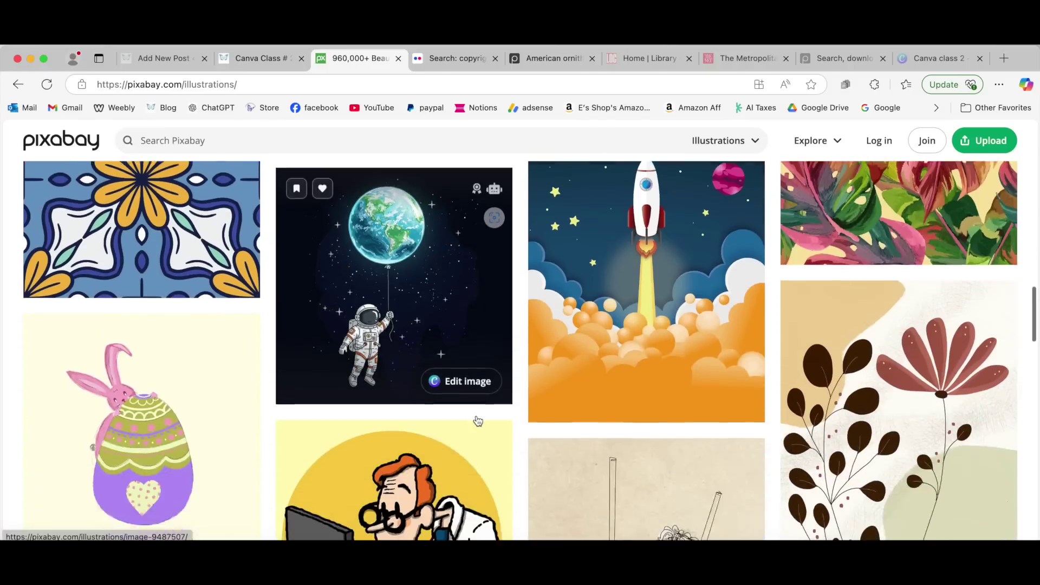
Browse more of Pixabay's free illustrations and view the sponsored iStock page for the 36-line Bible illustration
{"action": "scroll", "coordinate": [477, 420], "scroll_direction": "down", "scroll_amount": 6}
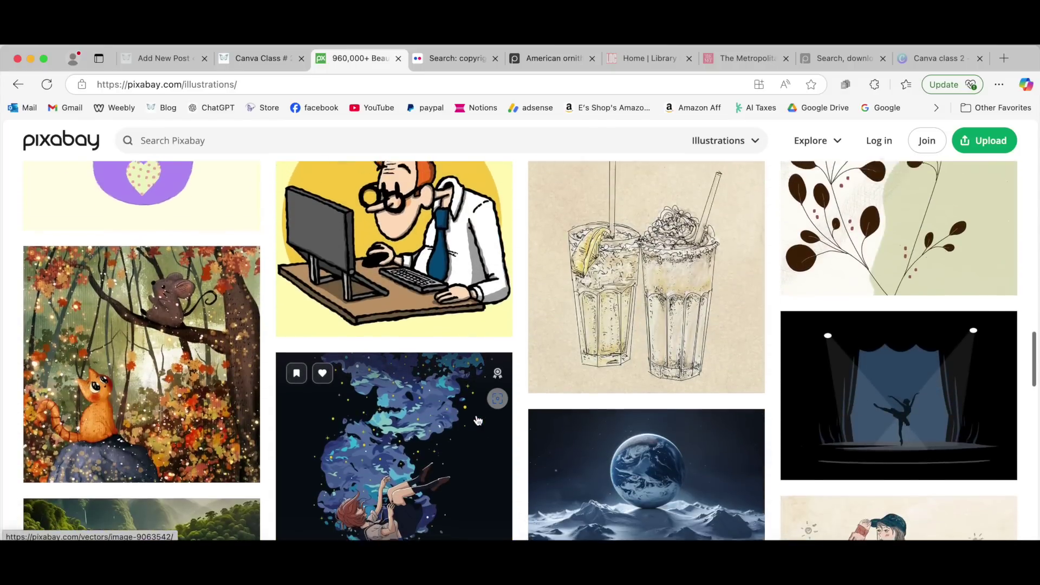
{"action": "scroll", "coordinate": [477, 420], "scroll_direction": "down", "scroll_amount": 6}
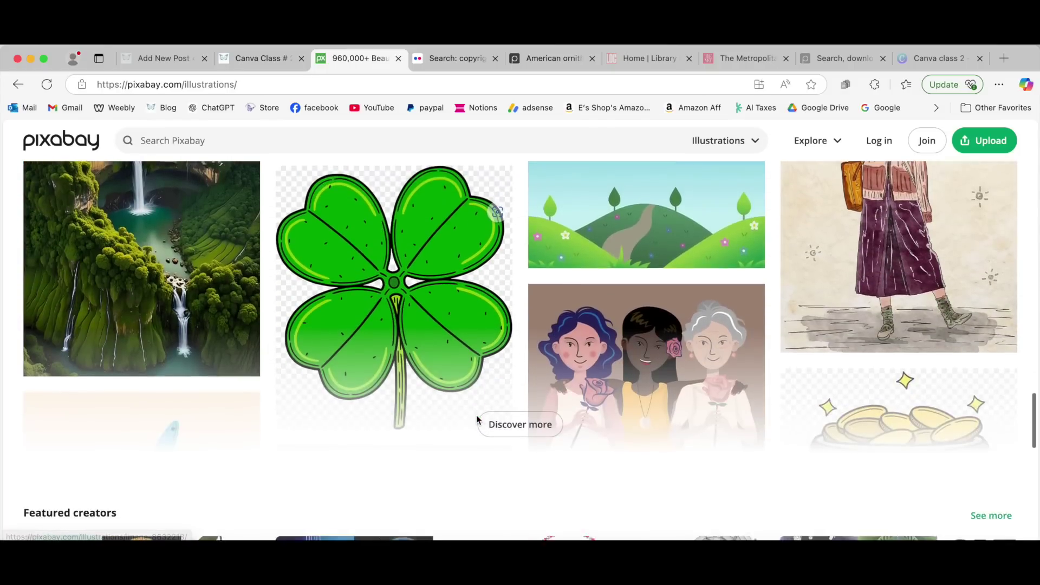
{"action": "scroll", "coordinate": [476, 415], "scroll_direction": "up", "scroll_amount": 15}
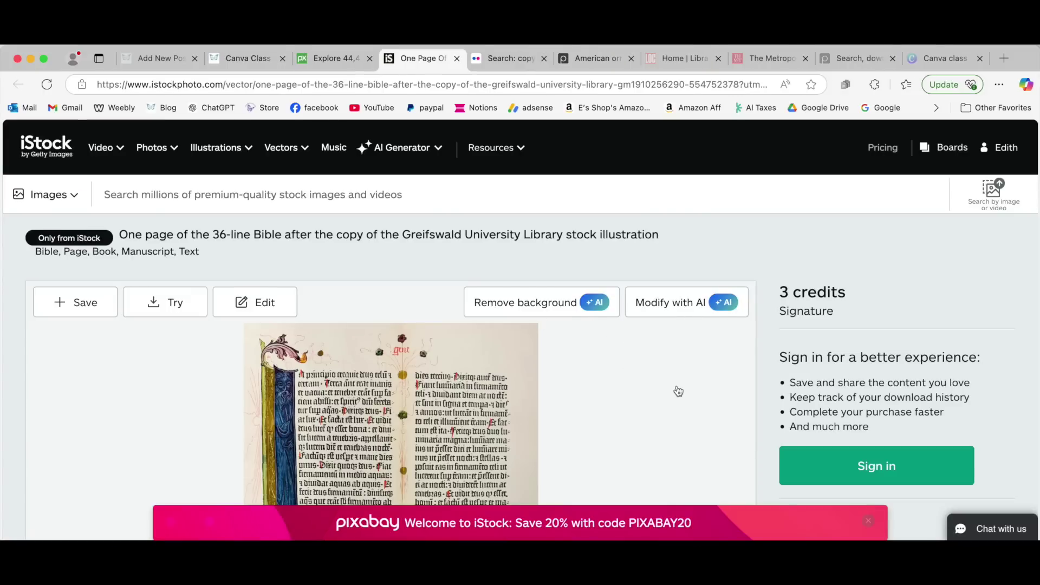
{"action": "scroll", "coordinate": [679, 391], "scroll_direction": "down", "scroll_amount": 2}
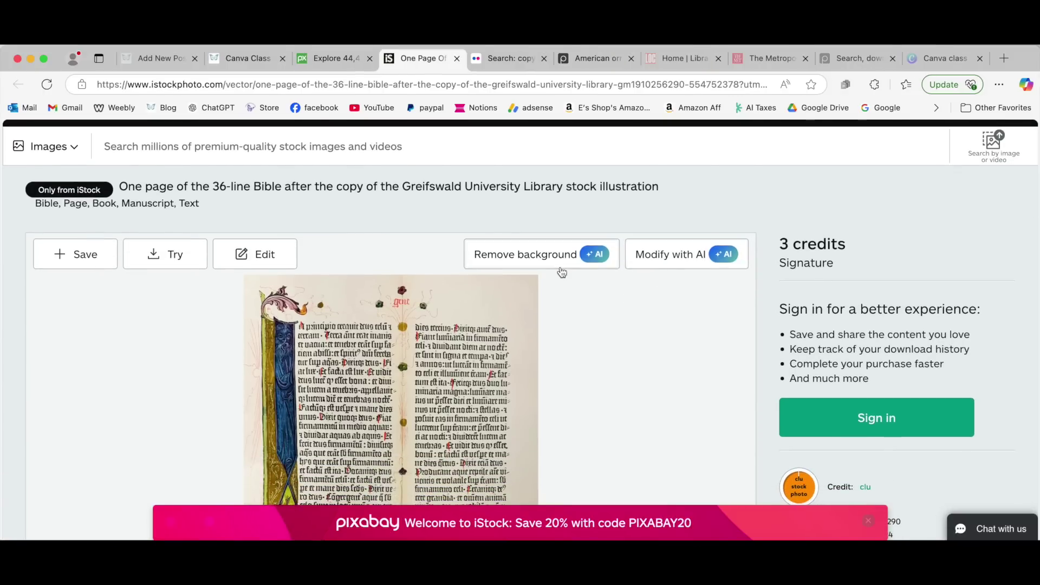
{"action": "scroll", "coordinate": [650, 390], "scroll_direction": "down", "scroll_amount": 2}
{"action": "scroll", "coordinate": [650, 390], "scroll_direction": "up", "scroll_amount": 4}
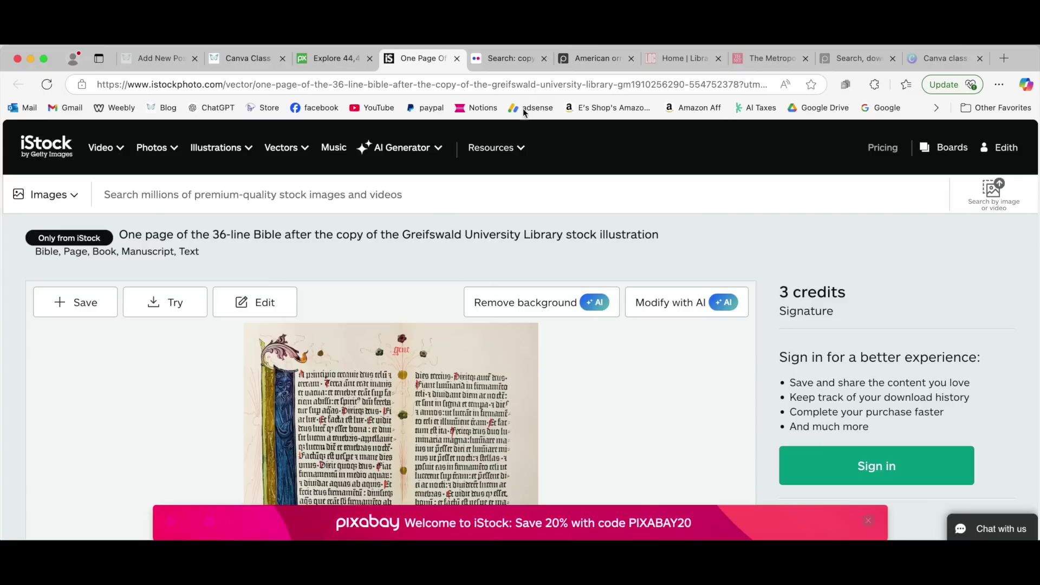
Open the morguefile.com link from the Canva Class # 2 post and browse the site's most recent free photos
{"action": "left_click", "coordinate": [250, 58]}
{"action": "scroll", "coordinate": [349, 426], "scroll_direction": "down", "scroll_amount": 2}
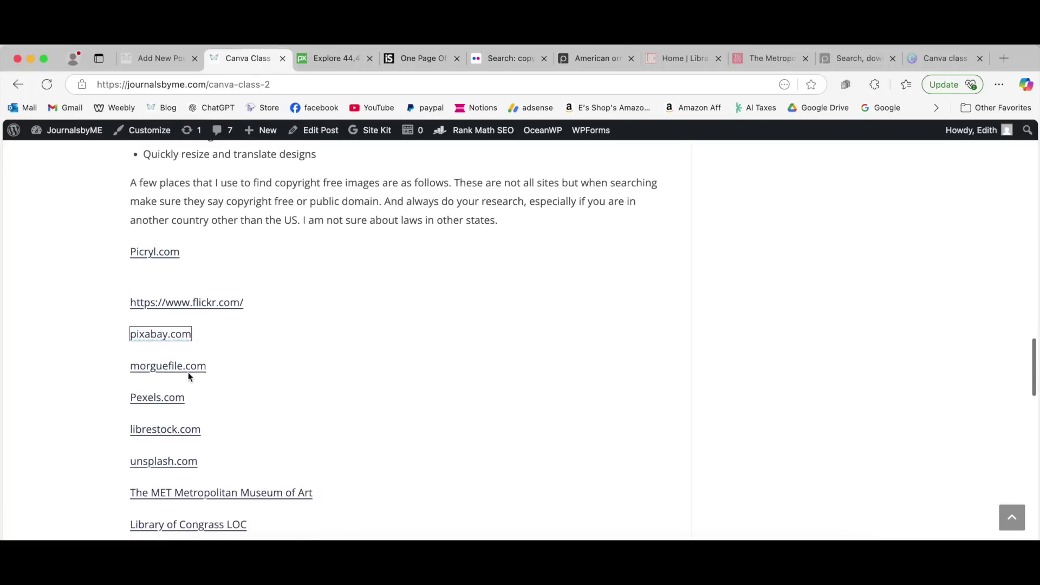
{"action": "left_click", "coordinate": [167, 366]}
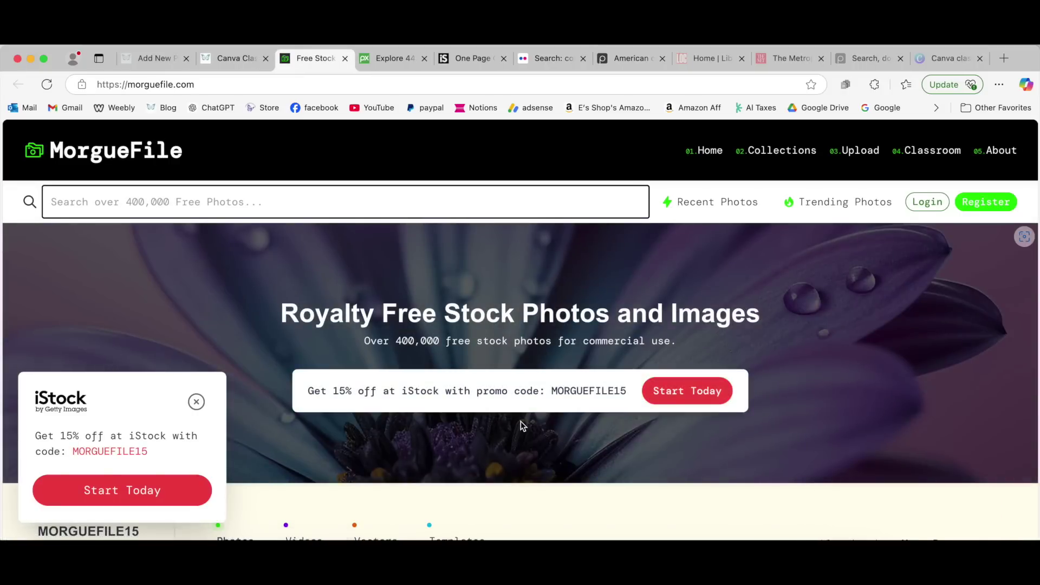
{"action": "scroll", "coordinate": [521, 425], "scroll_direction": "down", "scroll_amount": 2}
{"action": "scroll", "coordinate": [521, 426], "scroll_direction": "down", "scroll_amount": 7}
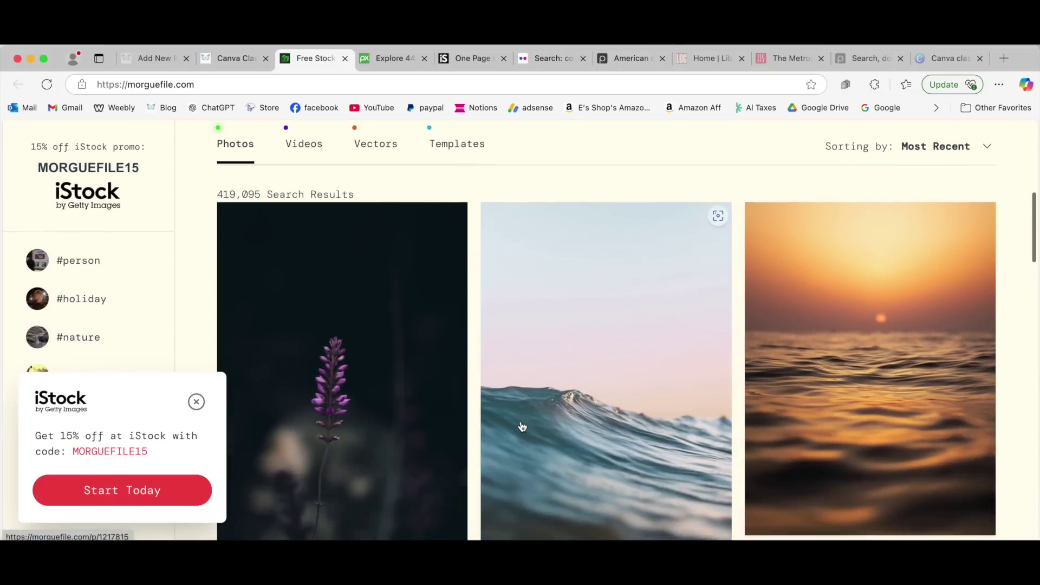
{"action": "scroll", "coordinate": [521, 425], "scroll_direction": "down", "scroll_amount": 3}
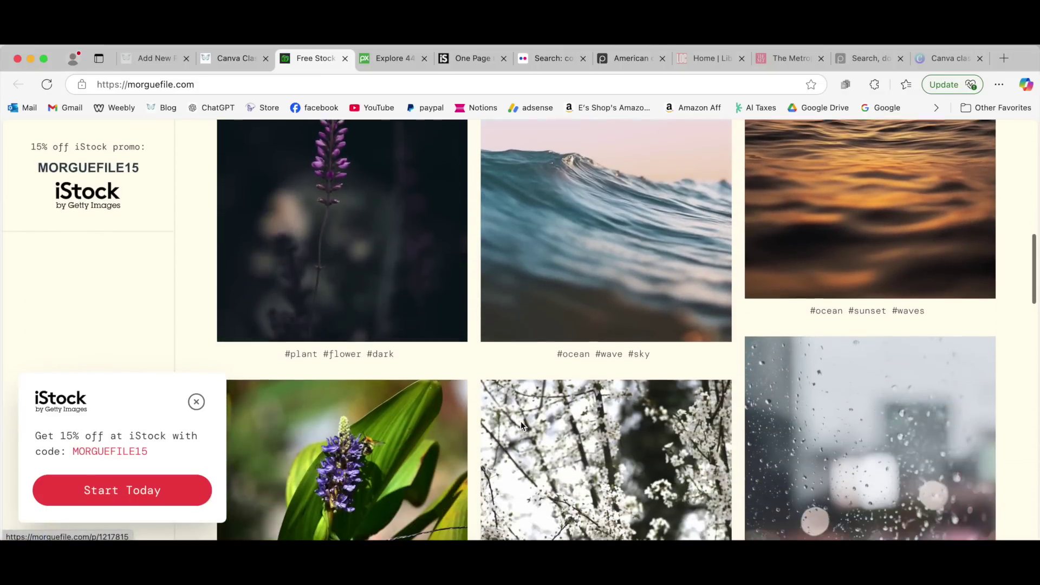
Dismiss the iStock promotion pop-up on MorgueFile and browse the rest of the listed photos
{"action": "left_click", "coordinate": [196, 400]}
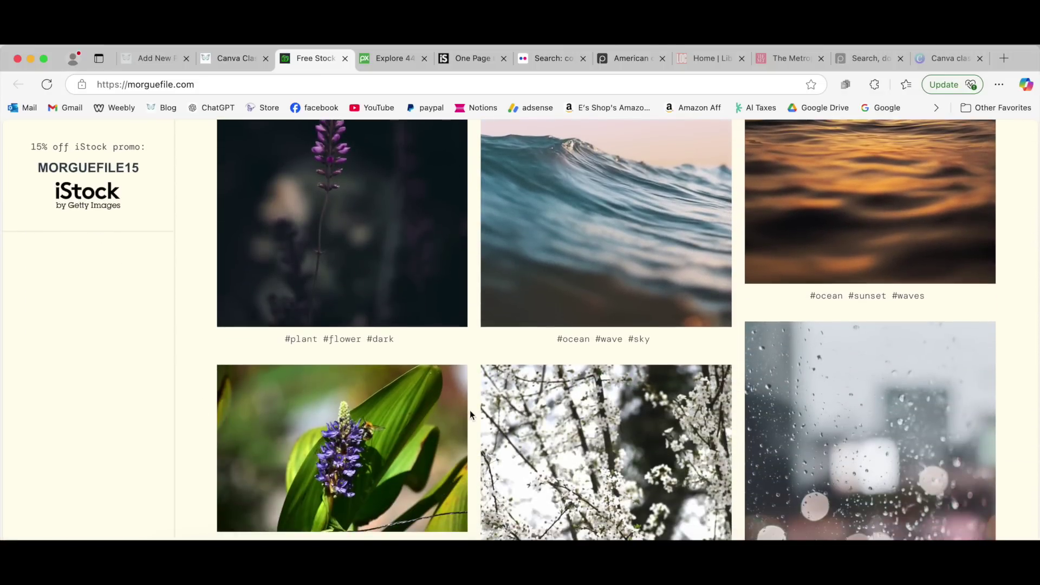
{"action": "scroll", "coordinate": [469, 413], "scroll_direction": "down", "scroll_amount": 11}
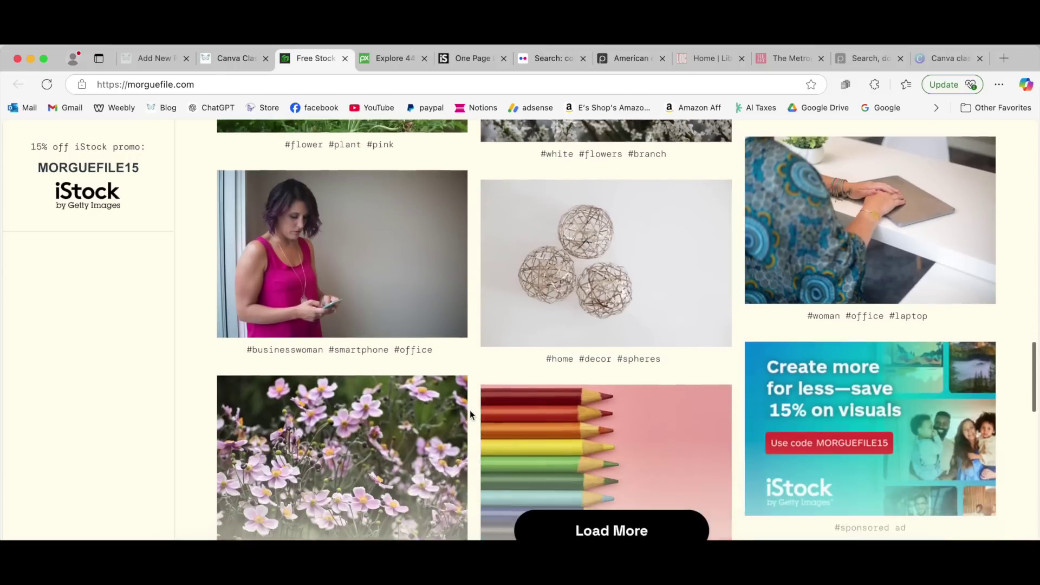
{"action": "scroll", "coordinate": [470, 411], "scroll_direction": "down", "scroll_amount": 2}
{"action": "scroll", "coordinate": [470, 409], "scroll_direction": "up", "scroll_amount": 15}
{"action": "scroll", "coordinate": [470, 411], "scroll_direction": "up", "scroll_amount": 7}
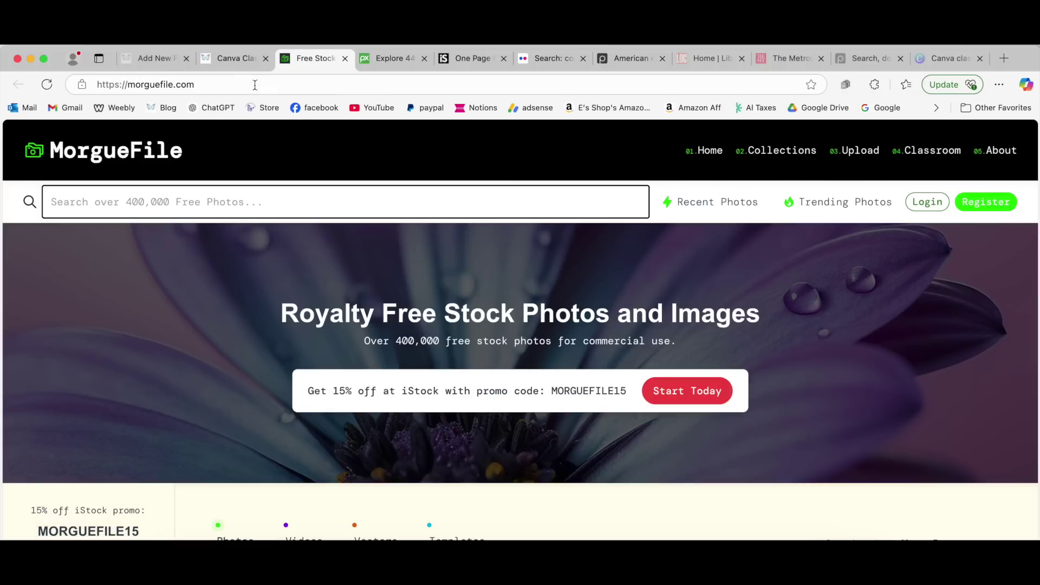
Open the Pexels.com link from the Canva Class # 2 post and dismiss the Google sign-in prompt
{"action": "left_click", "coordinate": [228, 59]}
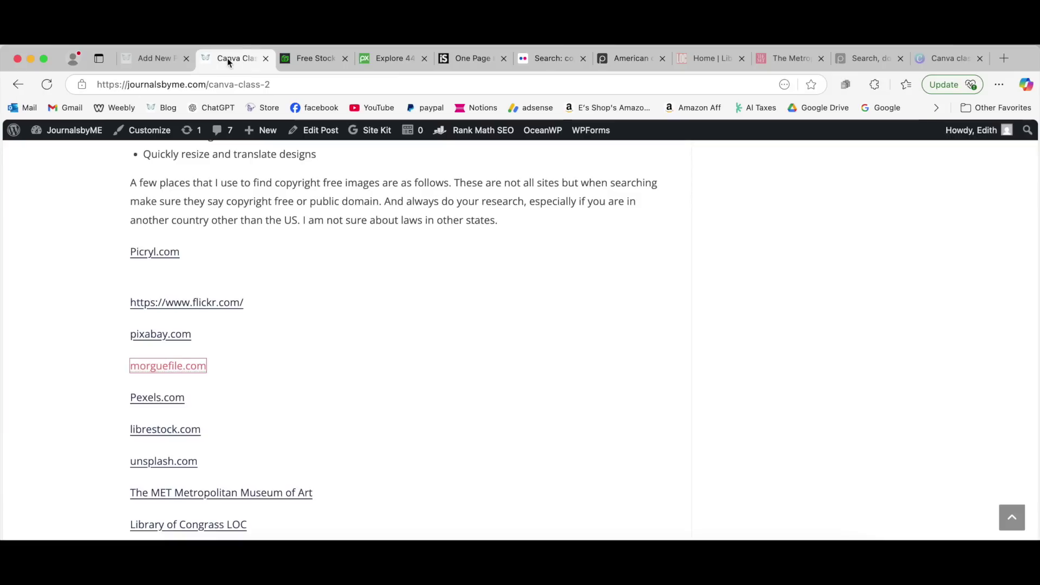
{"action": "left_click", "coordinate": [159, 398]}
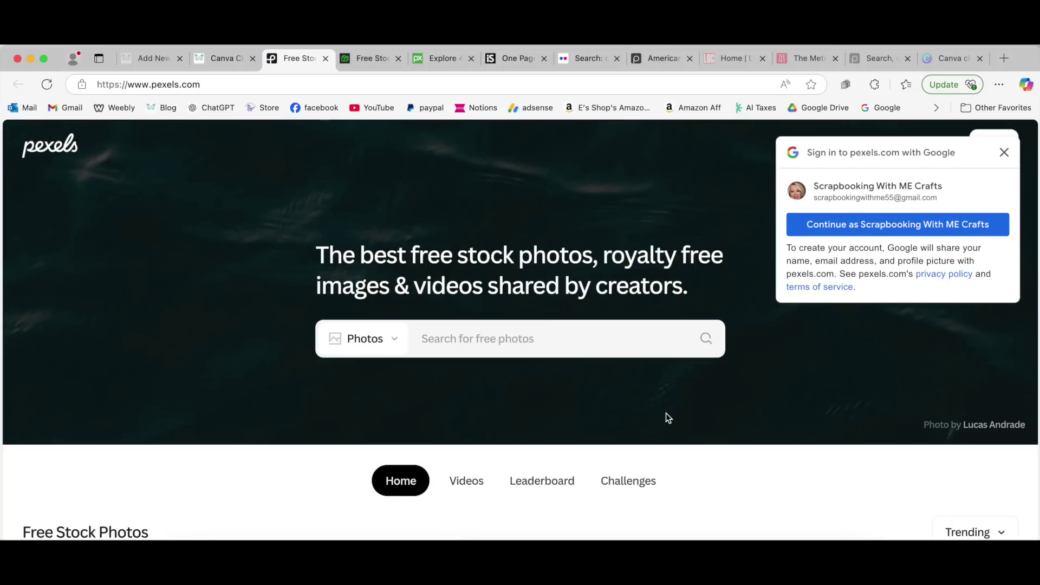
{"action": "left_click", "coordinate": [1005, 153]}
Browse the trending free stock photos on the Pexels home page
{"action": "scroll", "coordinate": [466, 480], "scroll_direction": "down", "scroll_amount": 5}
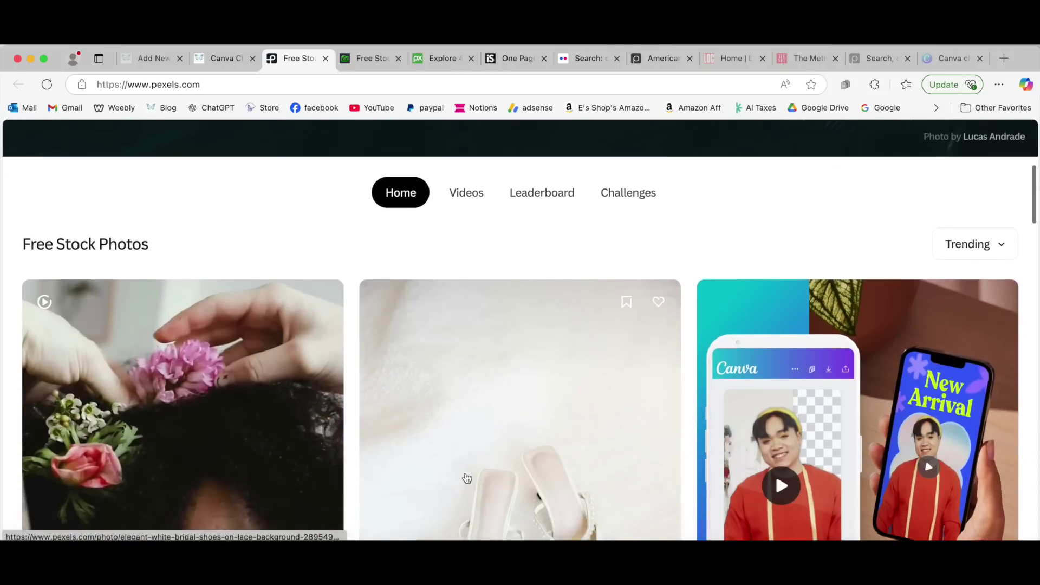
{"action": "scroll", "coordinate": [466, 478], "scroll_direction": "down", "scroll_amount": 10}
{"action": "scroll", "coordinate": [466, 478], "scroll_direction": "down", "scroll_amount": 10}
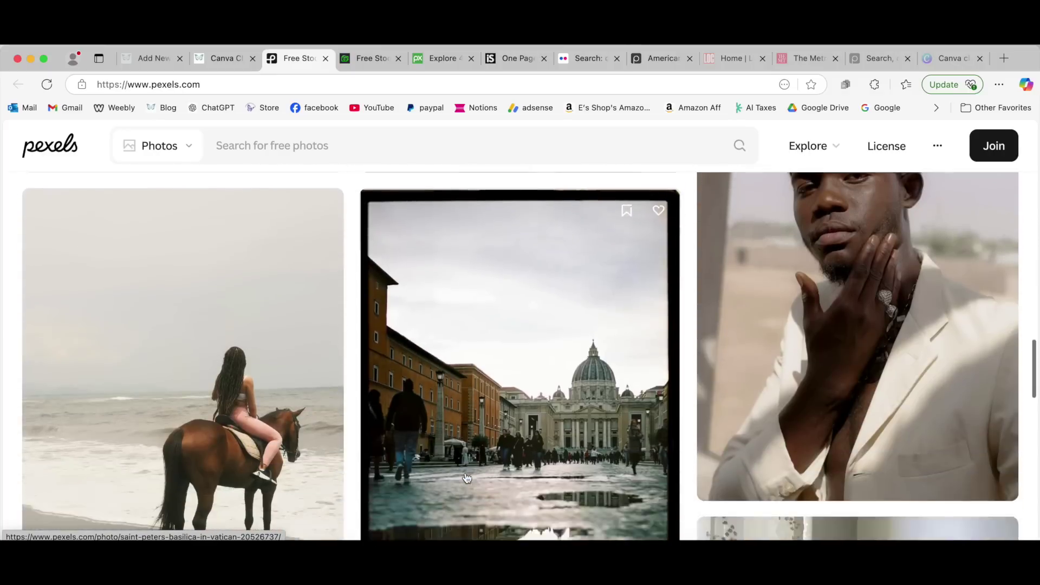
{"action": "scroll", "coordinate": [466, 477], "scroll_direction": "down", "scroll_amount": 5}
{"action": "scroll", "coordinate": [467, 478], "scroll_direction": "down", "scroll_amount": 10}
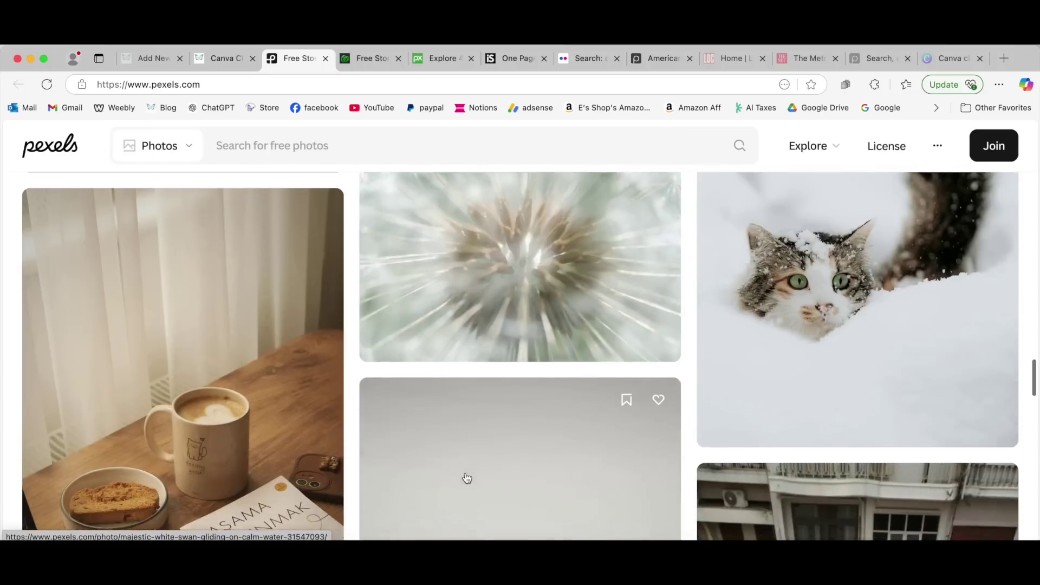
{"action": "scroll", "coordinate": [466, 478], "scroll_direction": "up", "scroll_amount": 20}
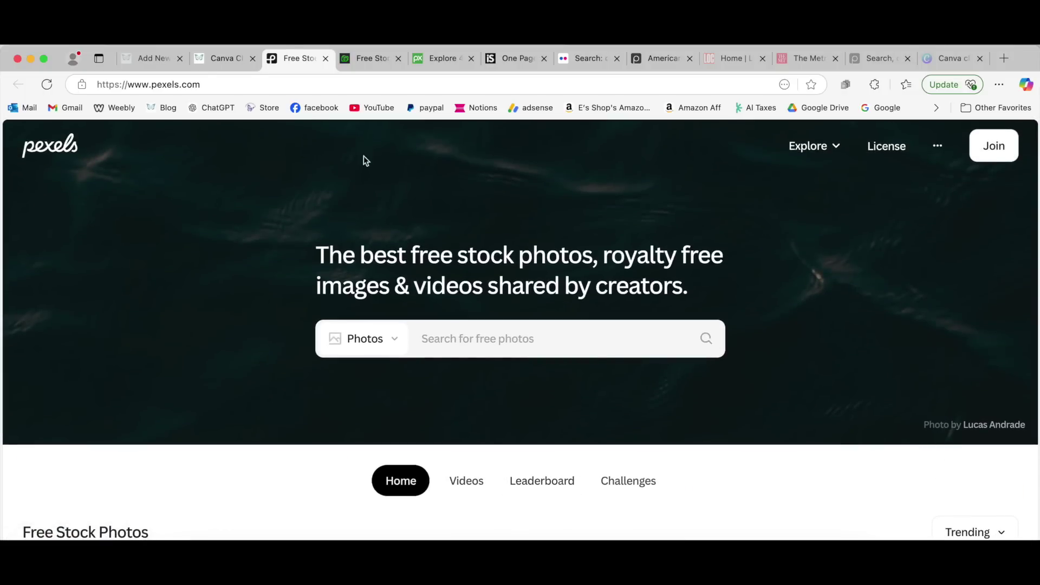
Open the librestock.com link from the Canva Class # 2 post and browse the latest free photo additions
{"action": "left_click", "coordinate": [222, 58]}
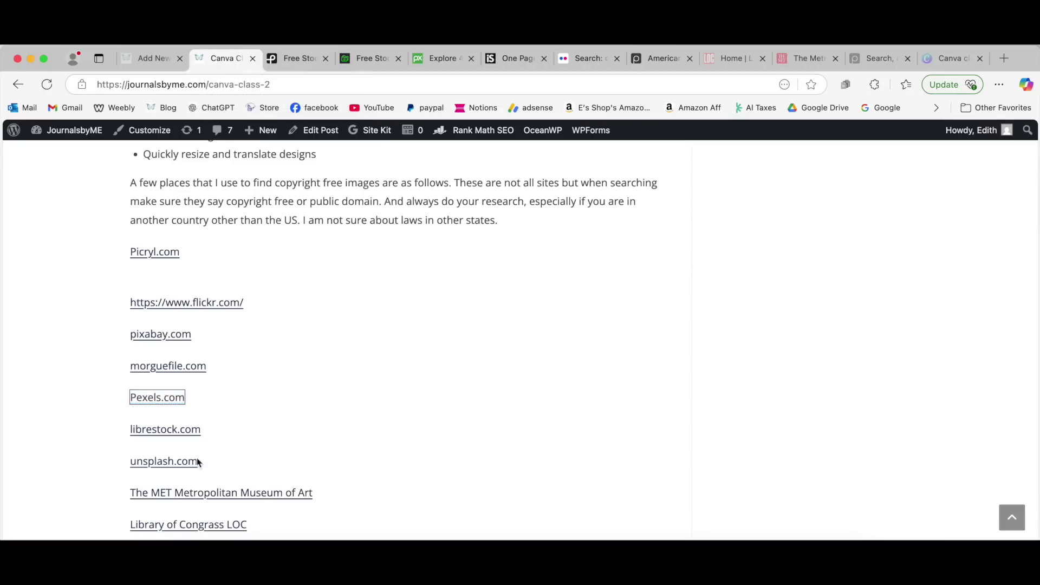
{"action": "left_click", "coordinate": [165, 431]}
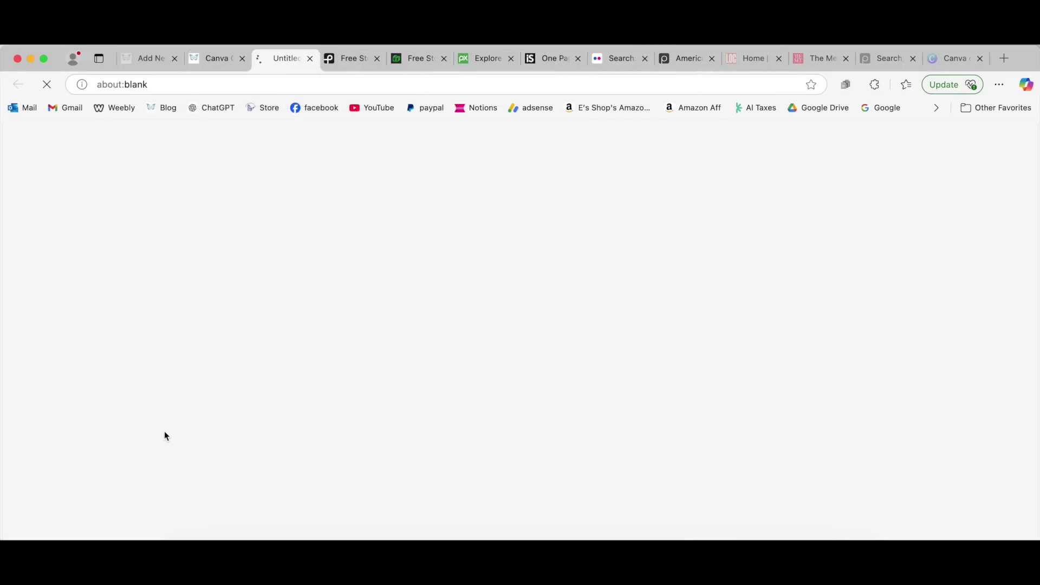
{"action": "scroll", "coordinate": [436, 459], "scroll_direction": "down", "scroll_amount": 3}
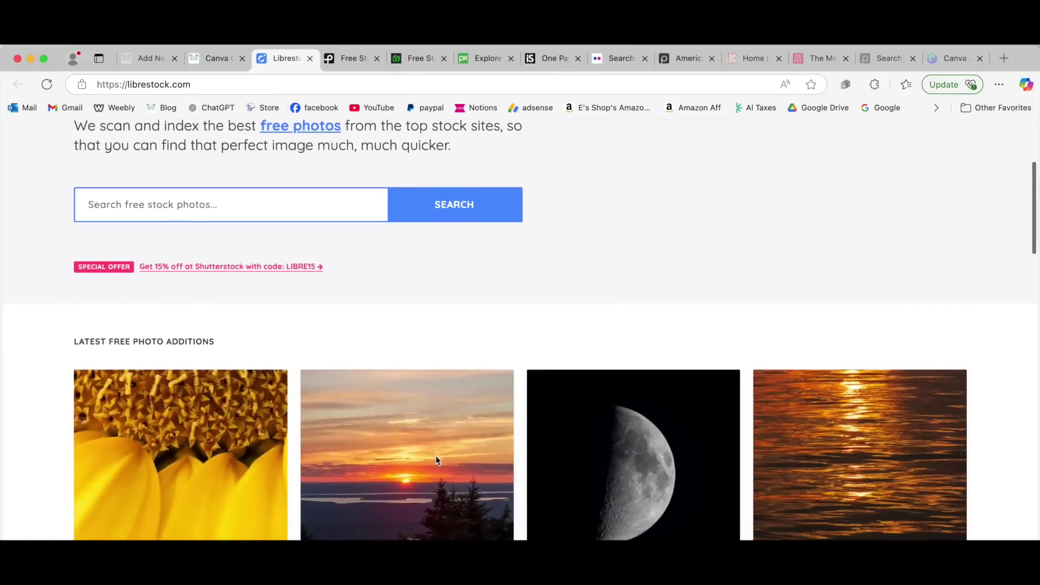
{"action": "scroll", "coordinate": [436, 460], "scroll_direction": "up", "scroll_amount": 3}
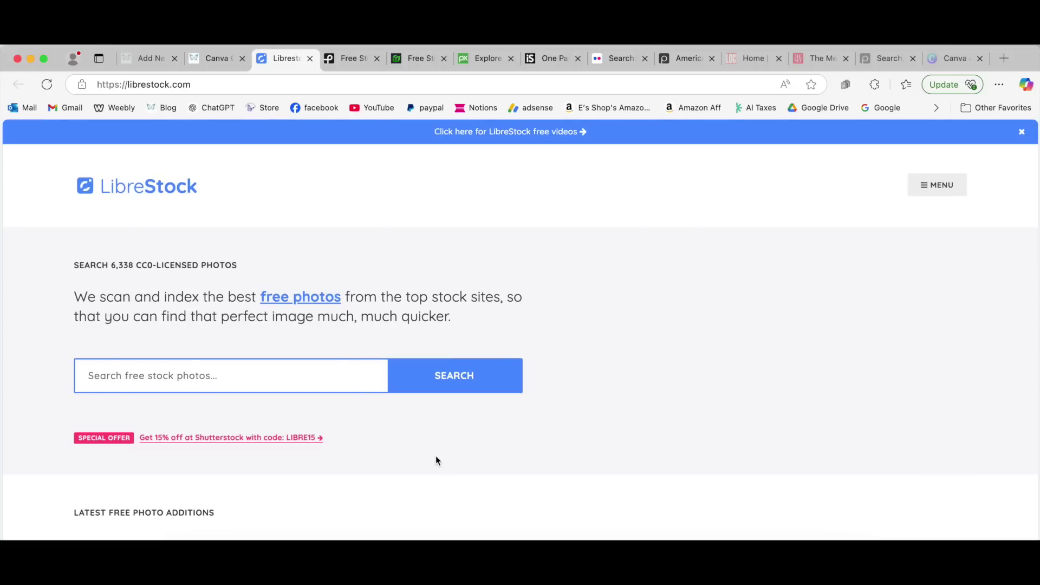
{"action": "scroll", "coordinate": [437, 459], "scroll_direction": "down", "scroll_amount": 10}
{"action": "scroll", "coordinate": [437, 460], "scroll_direction": "down", "scroll_amount": 10}
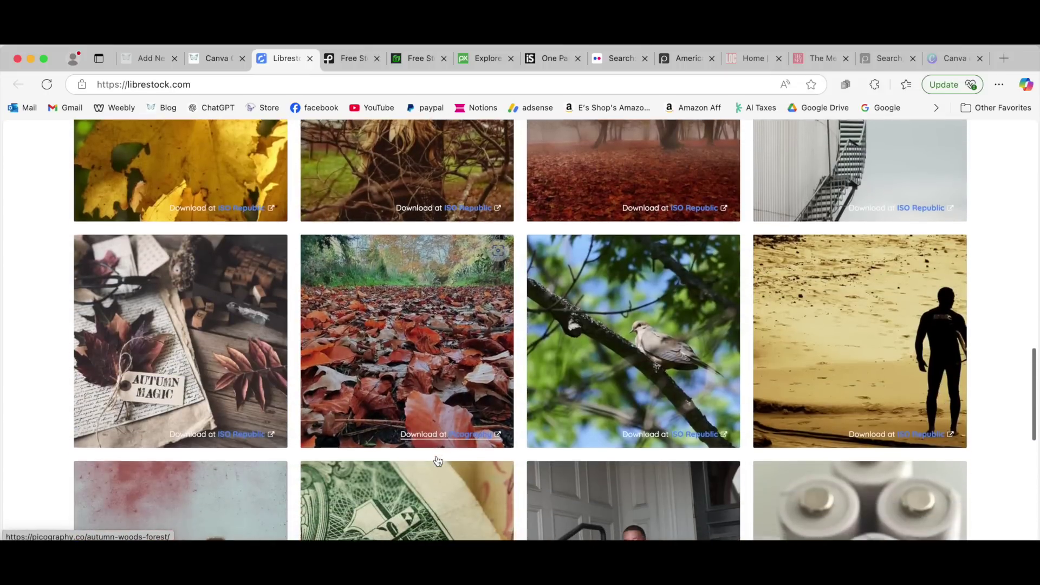
{"action": "scroll", "coordinate": [438, 460], "scroll_direction": "up", "scroll_amount": 20}
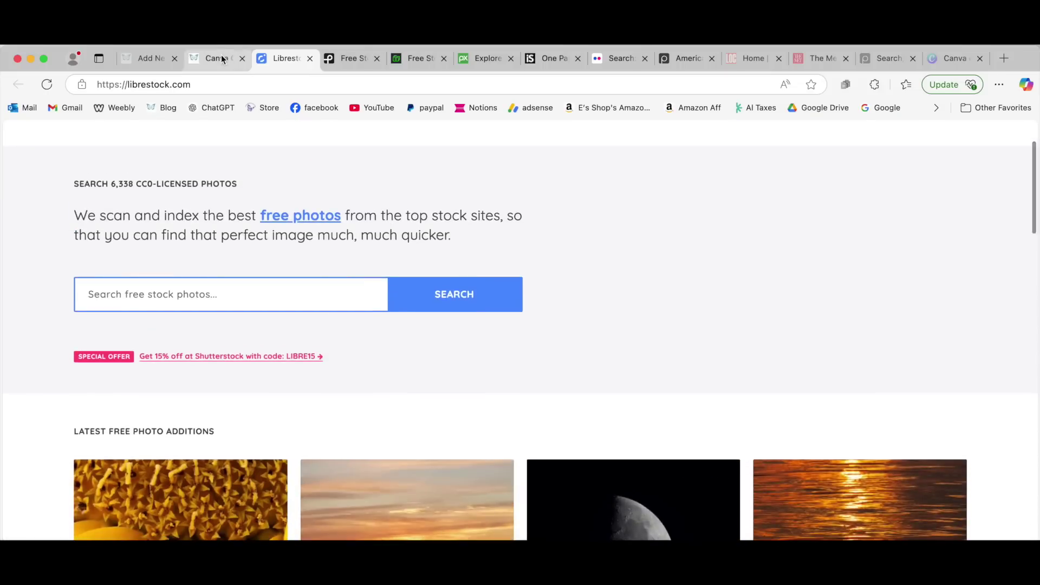
Open the unsplash.com link from the Canva Class # 2 post
{"action": "left_click", "coordinate": [217, 59]}
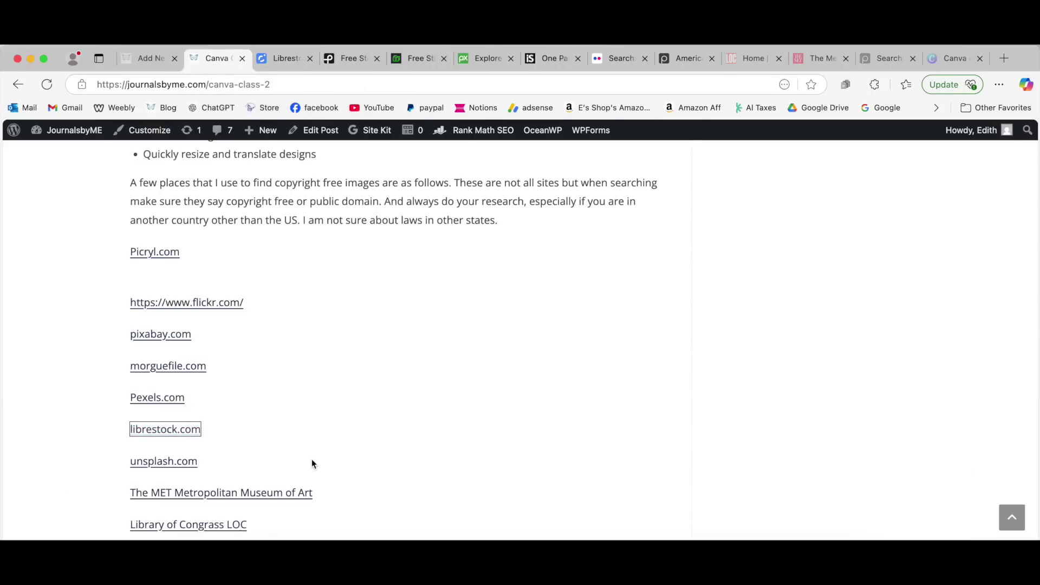
{"action": "scroll", "coordinate": [312, 462], "scroll_direction": "down", "scroll_amount": 2}
{"action": "left_click", "coordinate": [164, 373]}
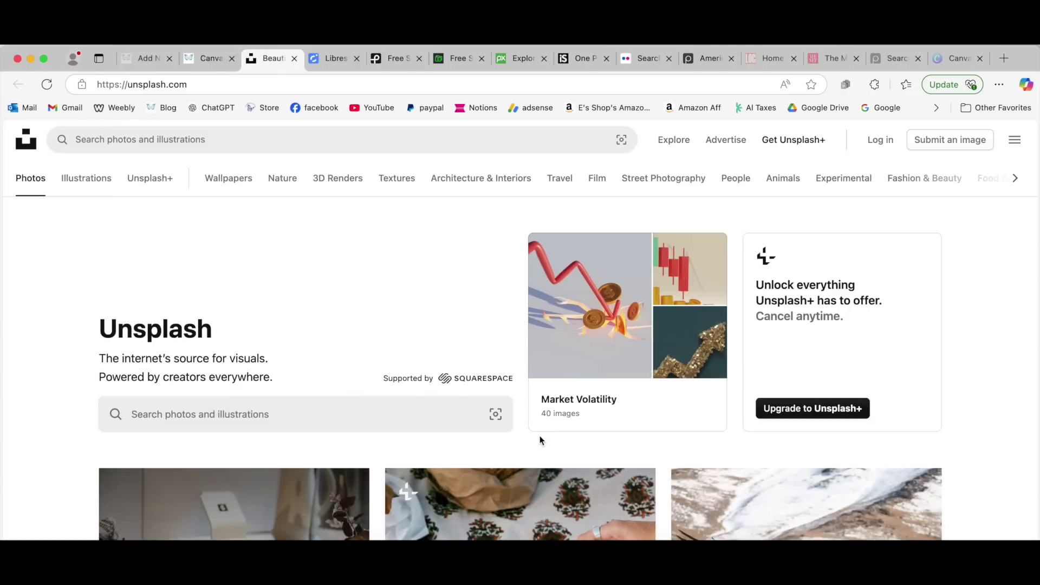
Browse the photo feed on the Unsplash home page and return to the Canva Class # 2 post
{"action": "scroll", "coordinate": [547, 436], "scroll_direction": "down", "scroll_amount": 5}
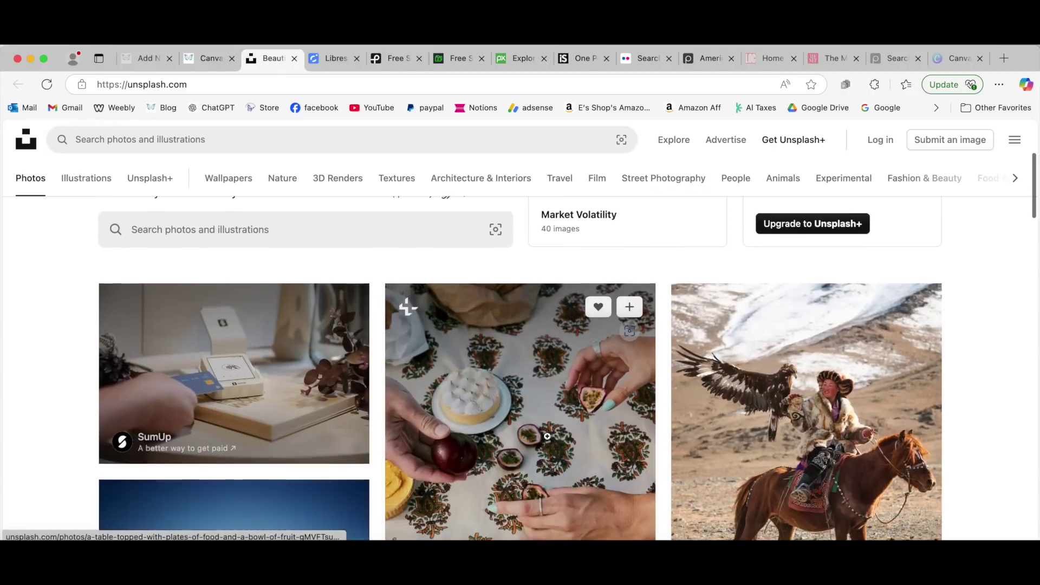
{"action": "scroll", "coordinate": [547, 436], "scroll_direction": "down", "scroll_amount": 10}
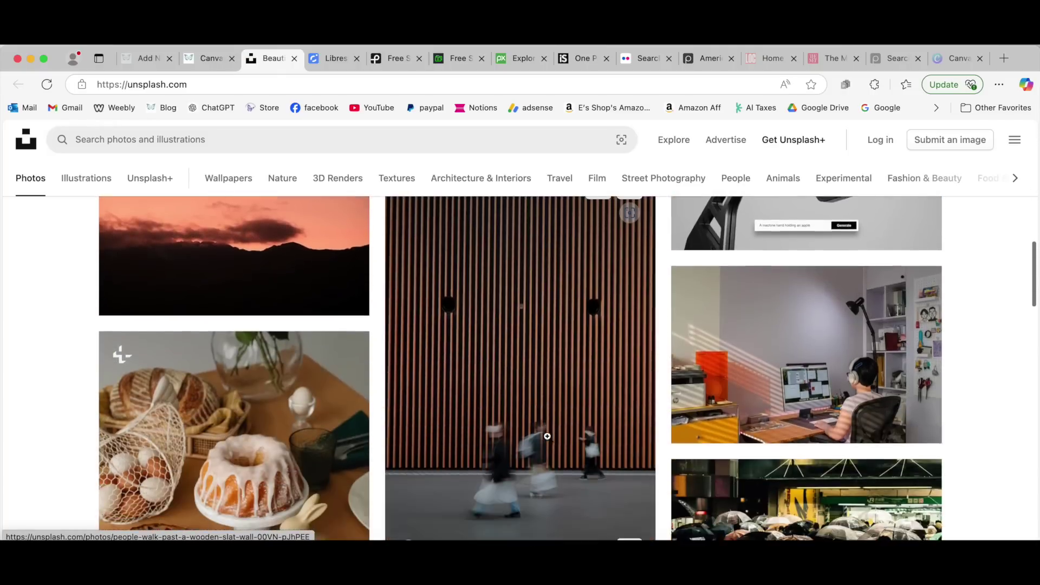
{"action": "scroll", "coordinate": [548, 435], "scroll_direction": "down", "scroll_amount": 10}
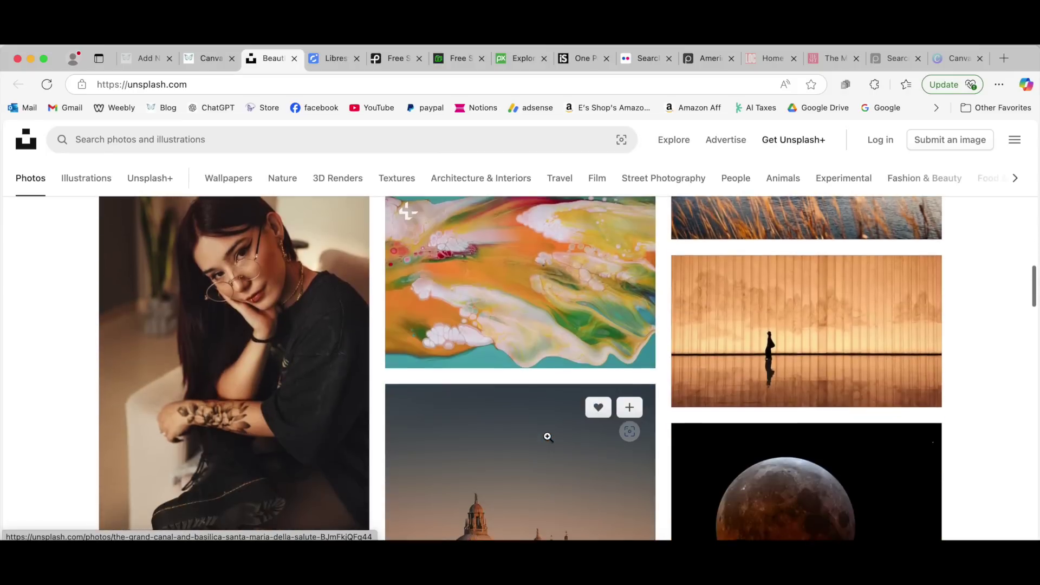
{"action": "scroll", "coordinate": [547, 436], "scroll_direction": "down", "scroll_amount": 10}
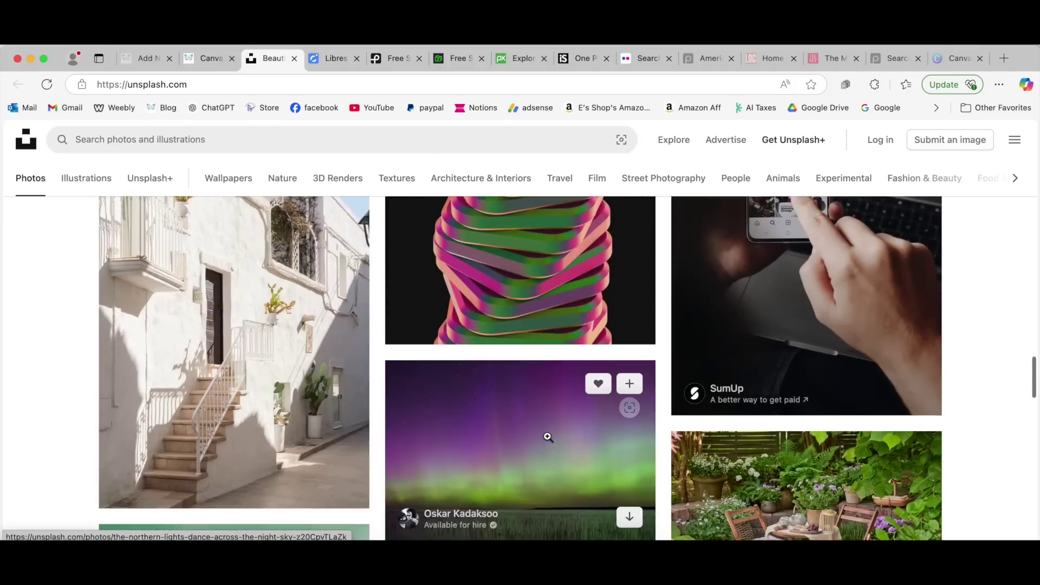
{"action": "scroll", "coordinate": [547, 438], "scroll_direction": "down", "scroll_amount": 10}
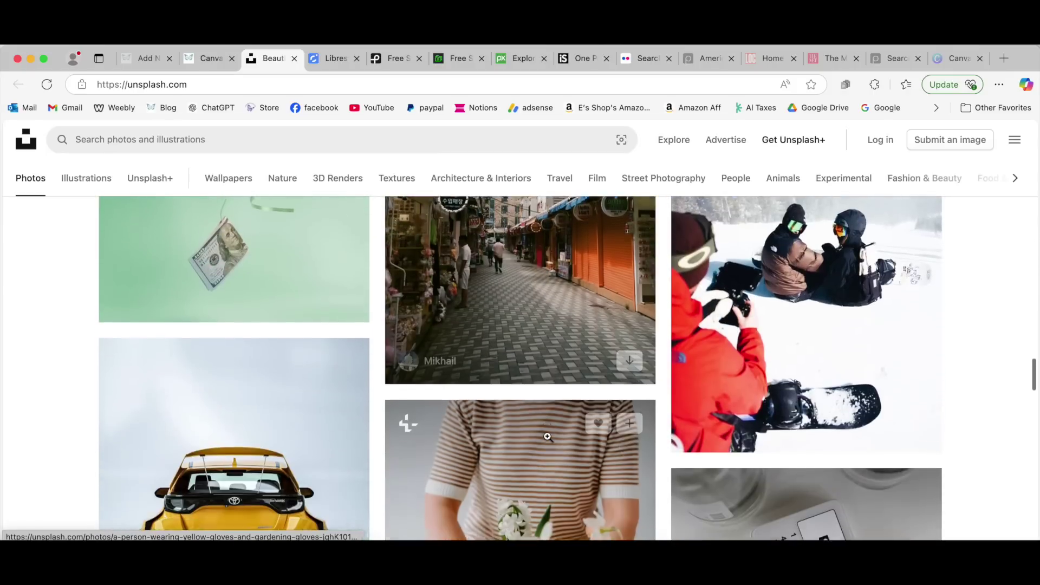
{"action": "scroll", "coordinate": [547, 437], "scroll_direction": "down", "scroll_amount": 10}
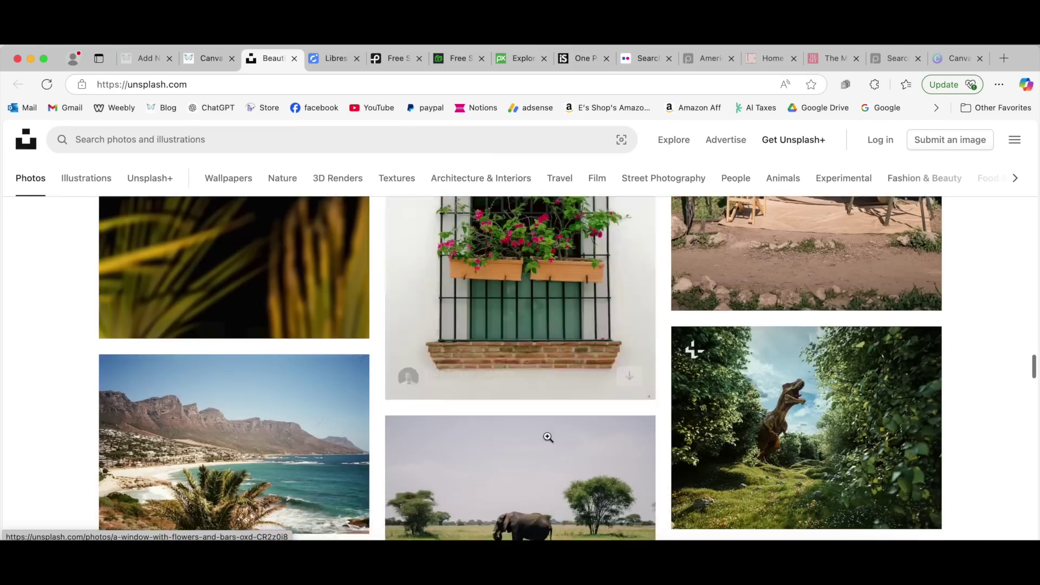
{"action": "scroll", "coordinate": [547, 437], "scroll_direction": "down", "scroll_amount": 10}
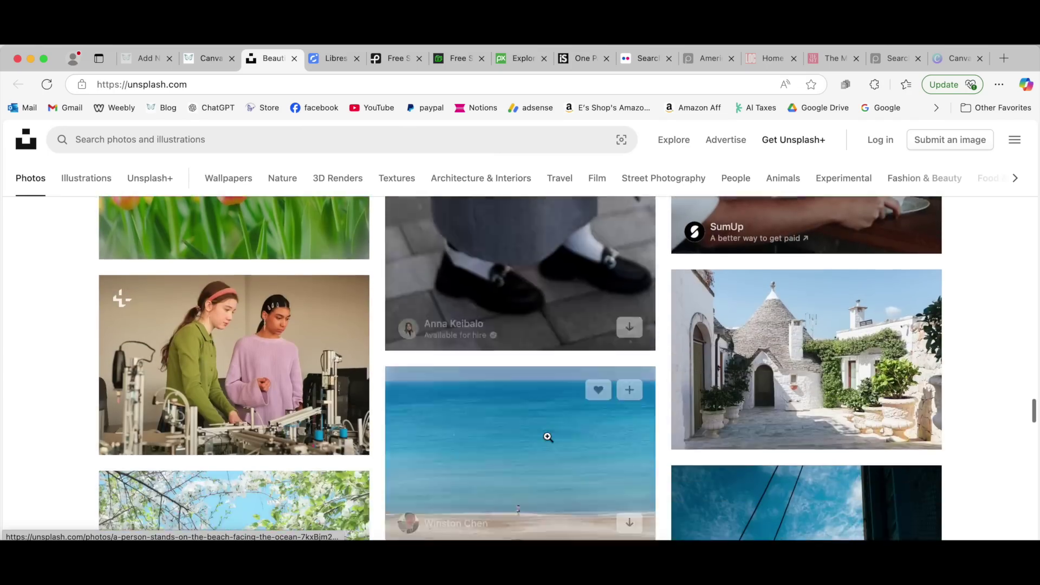
{"action": "scroll", "coordinate": [547, 436], "scroll_direction": "down", "scroll_amount": 10}
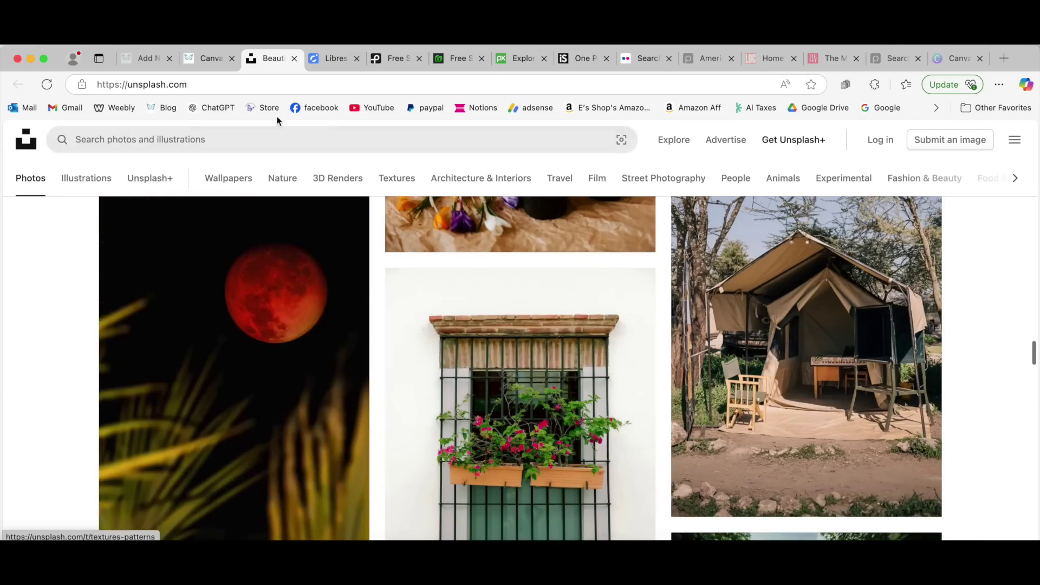
{"action": "left_click", "coordinate": [209, 59]}
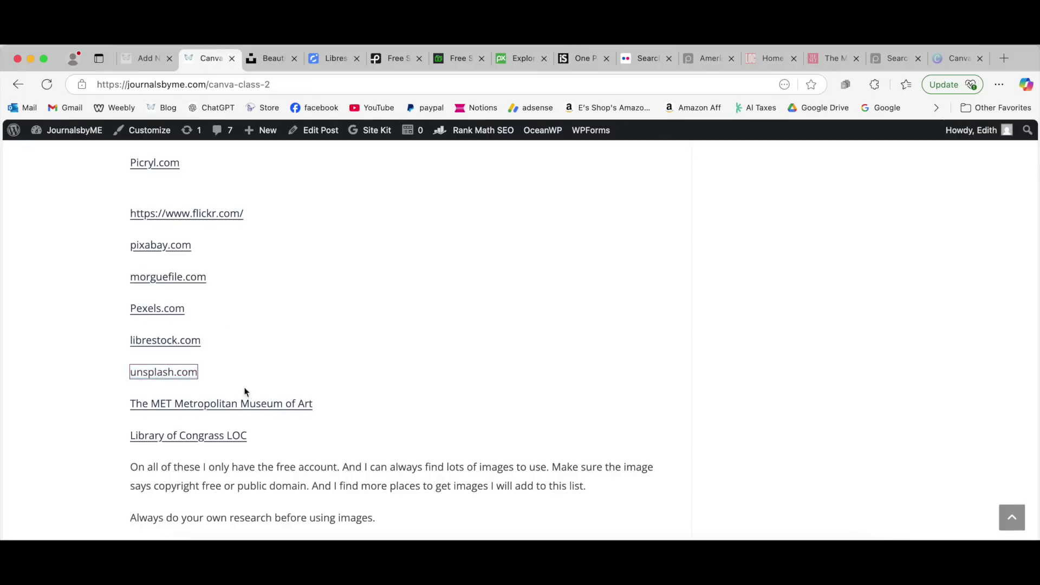
Browse the Metropolitan Museum of Art home page linked in the Canva Class # 2 post and return to the post
{"action": "left_click", "coordinate": [240, 404]}
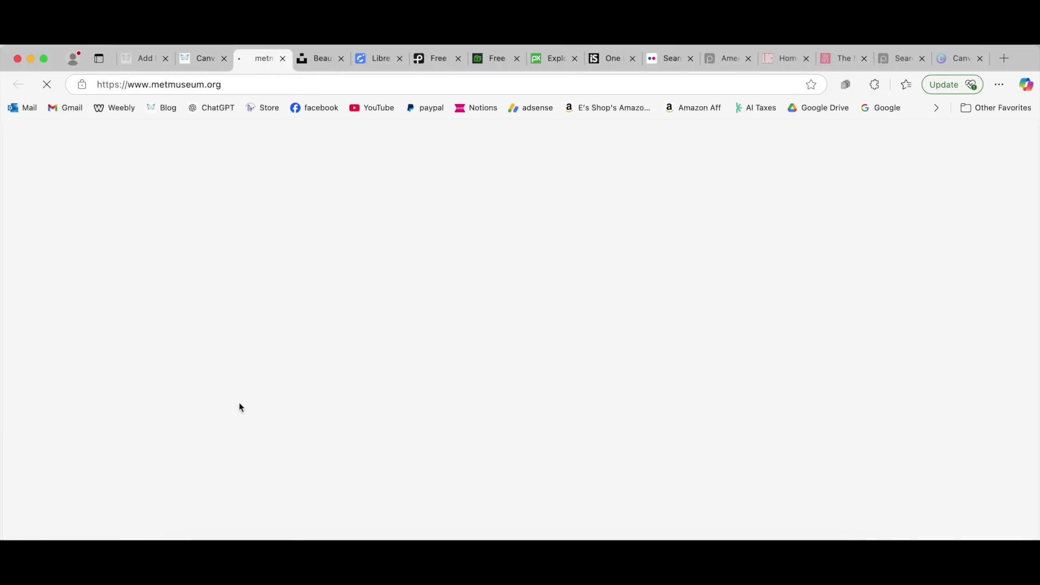
{"action": "scroll", "coordinate": [448, 406], "scroll_direction": "down", "scroll_amount": 10}
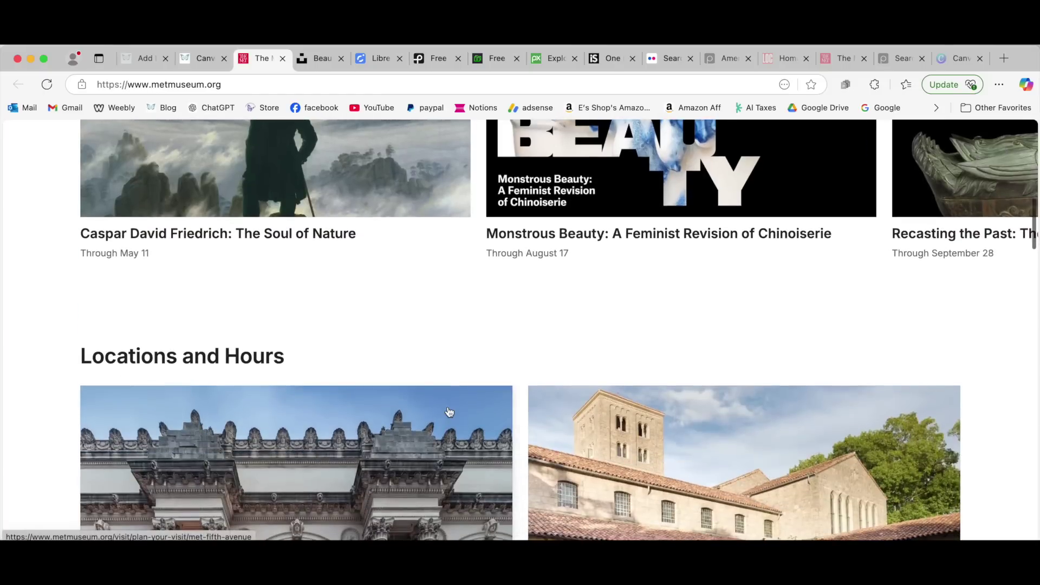
{"action": "scroll", "coordinate": [448, 408], "scroll_direction": "down", "scroll_amount": 5}
{"action": "scroll", "coordinate": [448, 407], "scroll_direction": "up", "scroll_amount": 15}
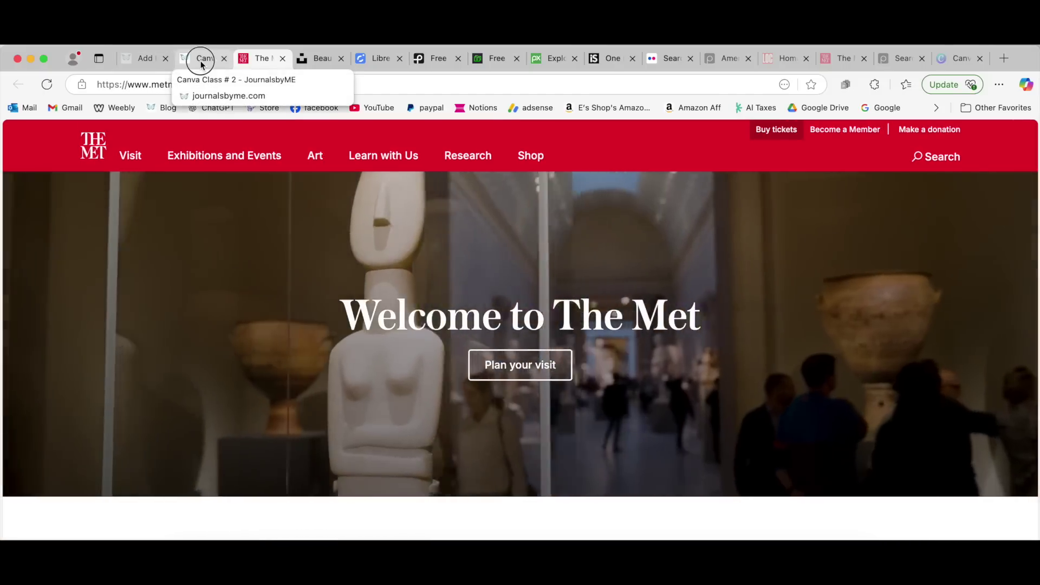
{"action": "left_click", "coordinate": [200, 60]}
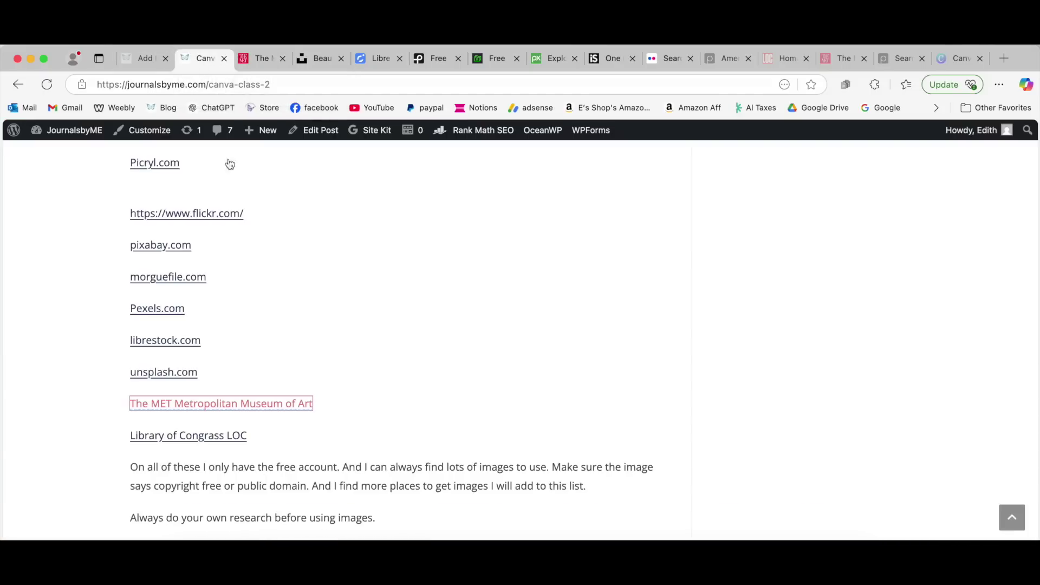
Open the Library of Congress link from the post and search everything on that site for birds
{"action": "left_click", "coordinate": [204, 438]}
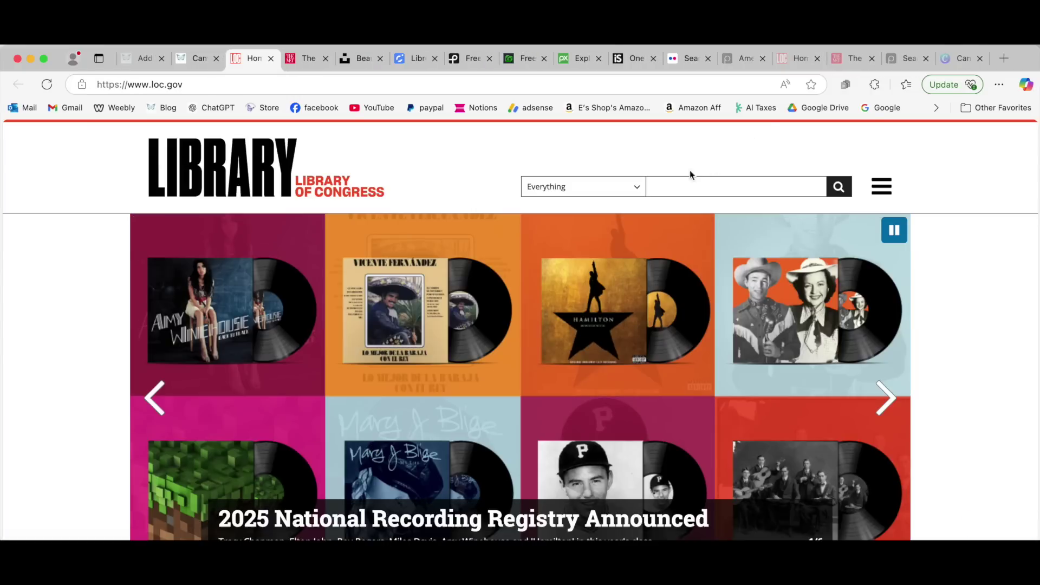
{"action": "left_click", "coordinate": [654, 187]}
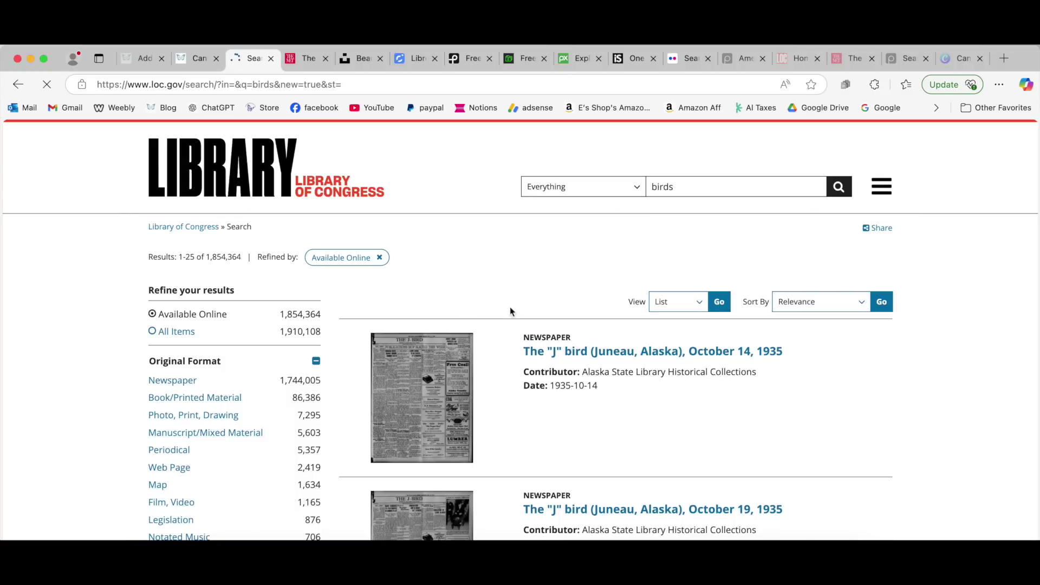
{"action": "scroll", "coordinate": [489, 446], "scroll_direction": "down", "scroll_amount": 5}
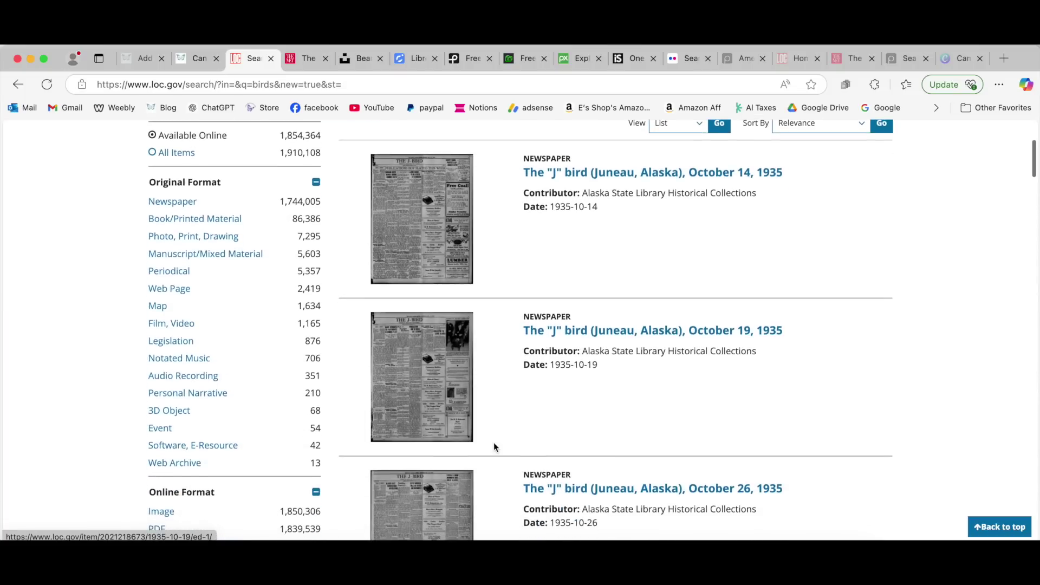
{"action": "scroll", "coordinate": [466, 431], "scroll_direction": "down", "scroll_amount": 3}
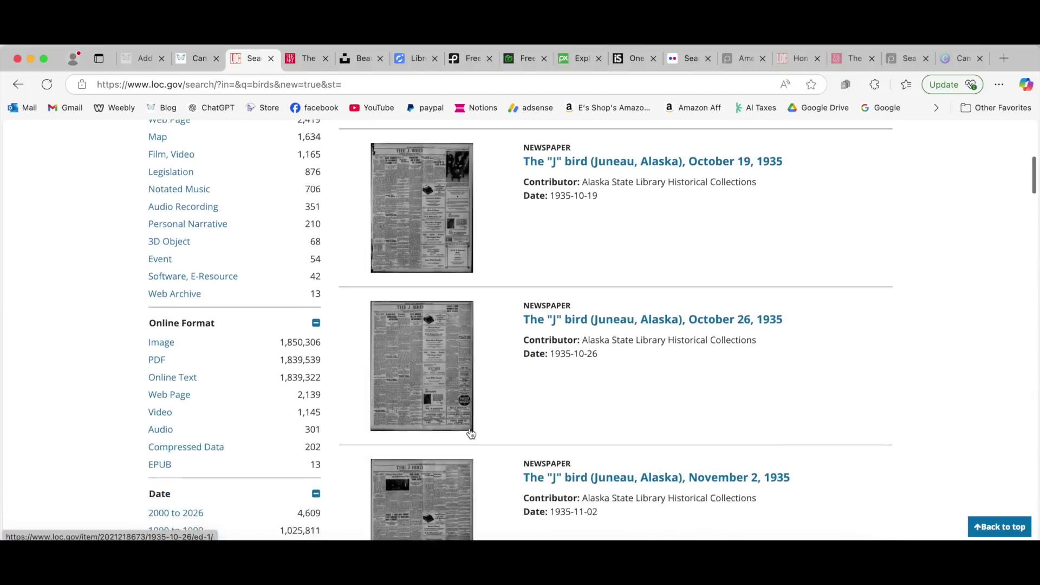
{"action": "scroll", "coordinate": [470, 433], "scroll_direction": "down", "scroll_amount": 6}
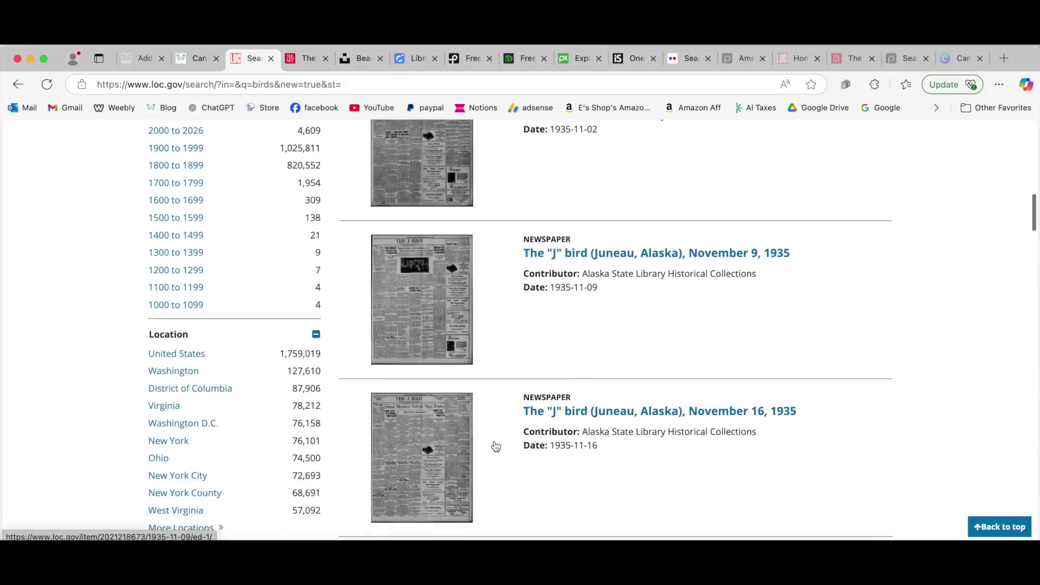
{"action": "scroll", "coordinate": [493, 447], "scroll_direction": "up", "scroll_amount": 11}
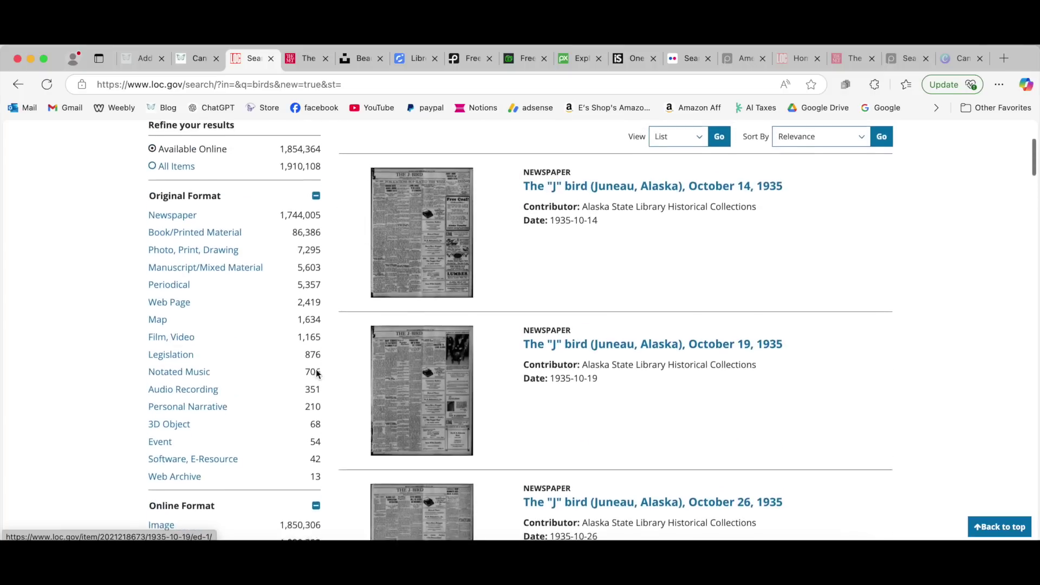
{"action": "scroll", "coordinate": [162, 301], "scroll_direction": "up", "scroll_amount": 2}
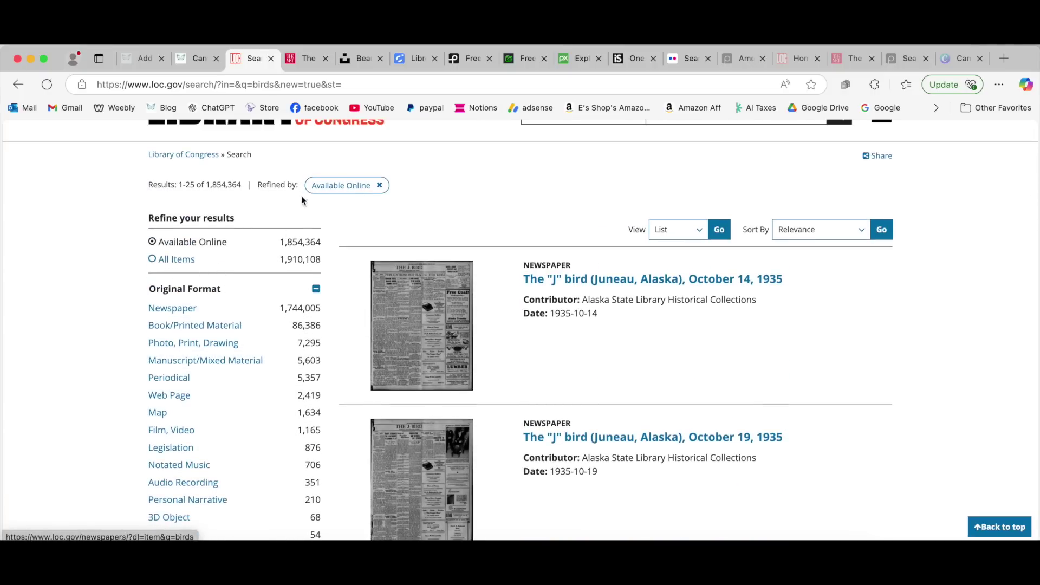
Refine the birds results to the Image online format, browse them, and return to the Canva Class # 2 post
{"action": "scroll", "coordinate": [281, 441], "scroll_direction": "down", "scroll_amount": 3}
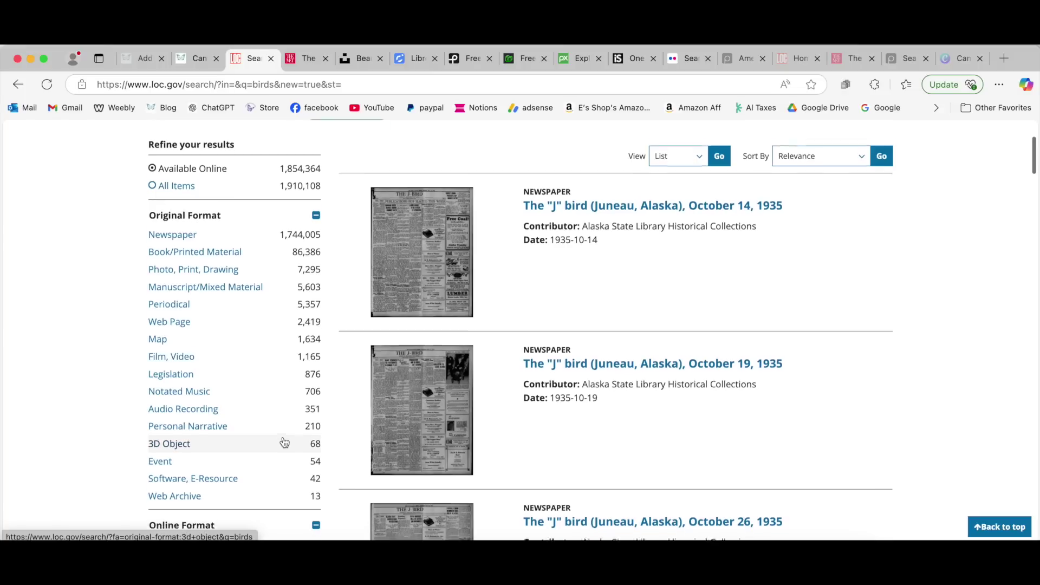
{"action": "scroll", "coordinate": [283, 440], "scroll_direction": "down", "scroll_amount": 2}
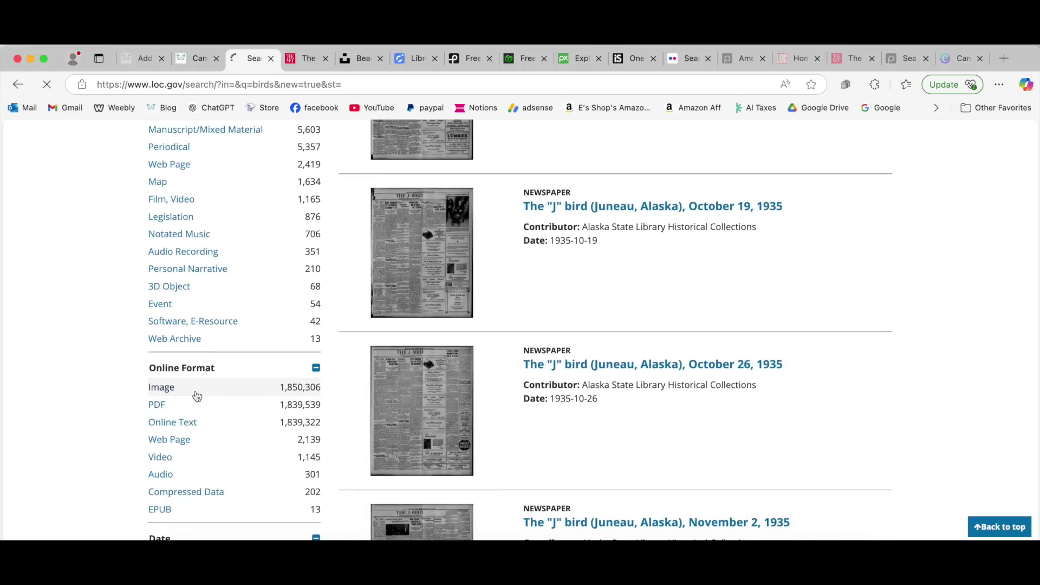
{"action": "scroll", "coordinate": [532, 435], "scroll_direction": "down", "scroll_amount": 20}
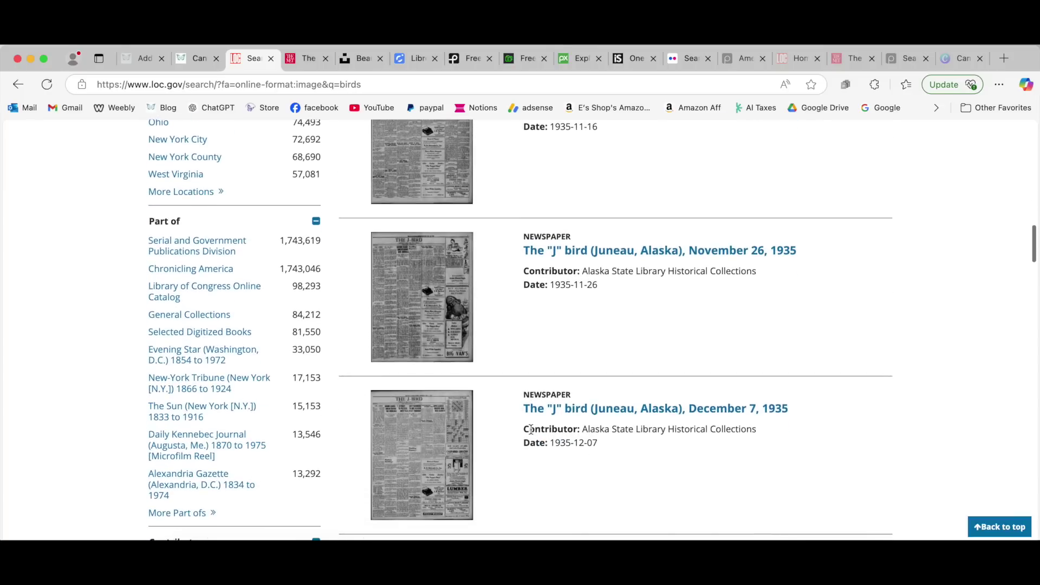
{"action": "scroll", "coordinate": [537, 430], "scroll_direction": "up", "scroll_amount": 20}
{"action": "left_click", "coordinate": [678, 187]}
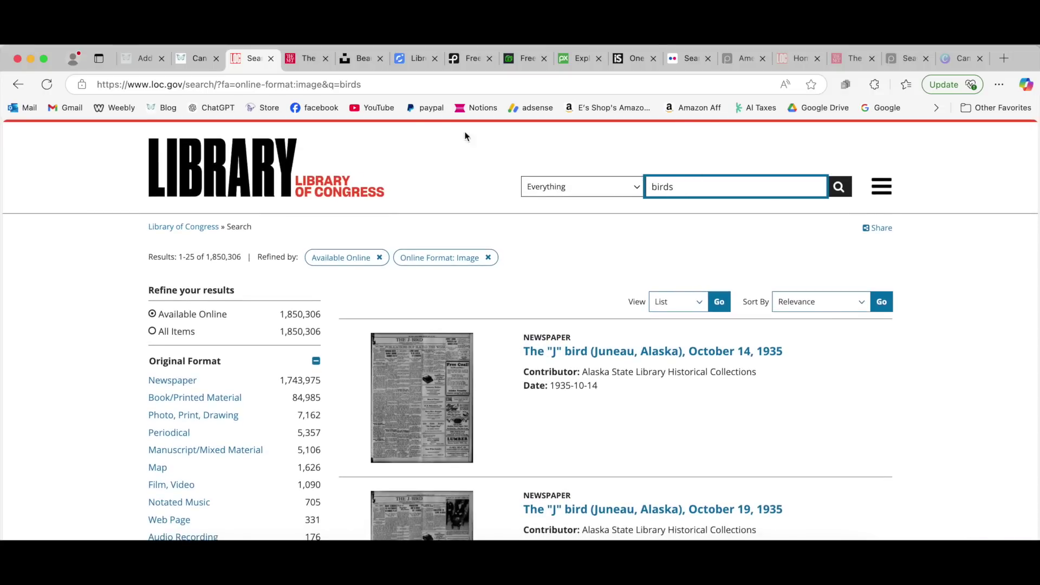
{"action": "left_click", "coordinate": [196, 59]}
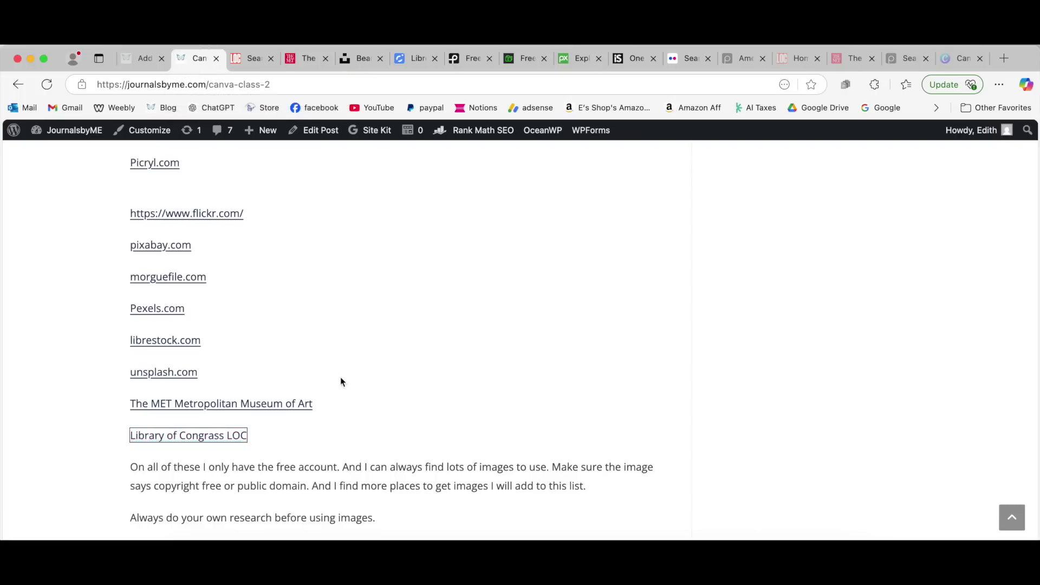
Close all the open image-site tabs and switch to the Canva class 2 design in Canva
{"action": "left_click", "coordinate": [272, 58]}
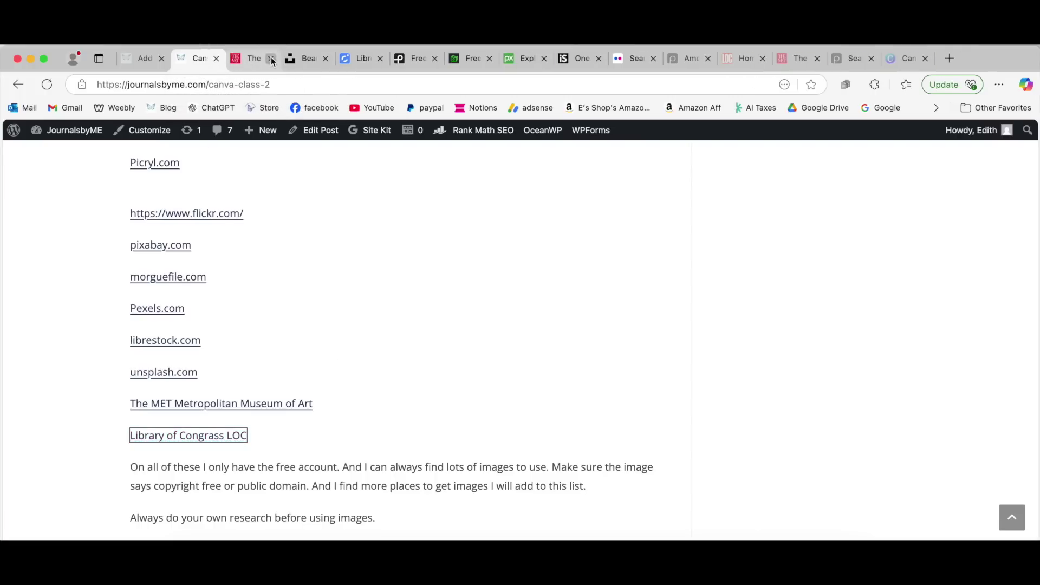
{"action": "left_click", "coordinate": [271, 59]}
{"action": "left_click", "coordinate": [271, 59]}
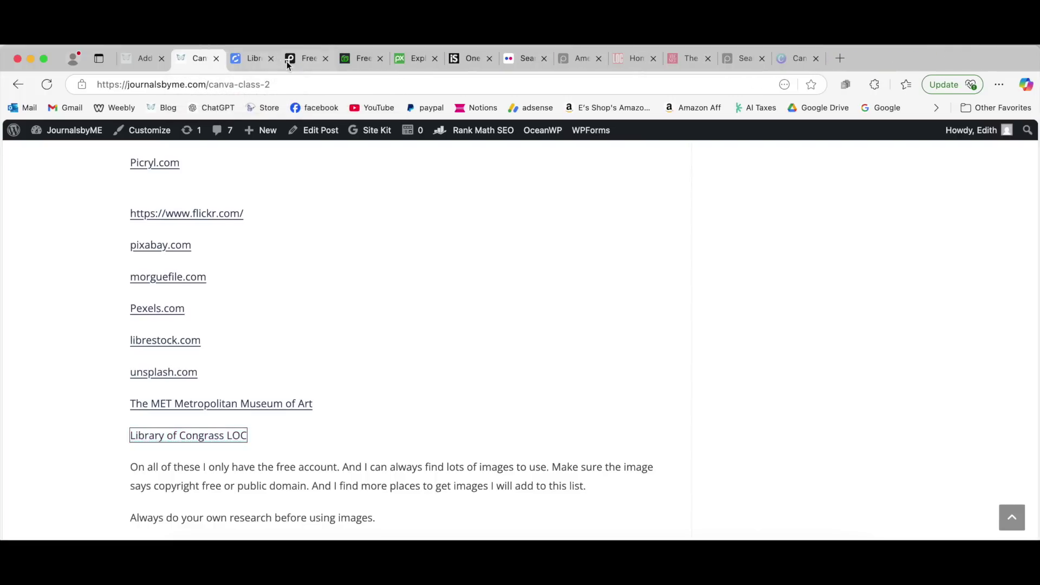
{"action": "left_click", "coordinate": [270, 59]}
{"action": "left_click", "coordinate": [271, 59]}
{"action": "left_click", "coordinate": [272, 60]}
{"action": "left_click", "coordinate": [272, 59]}
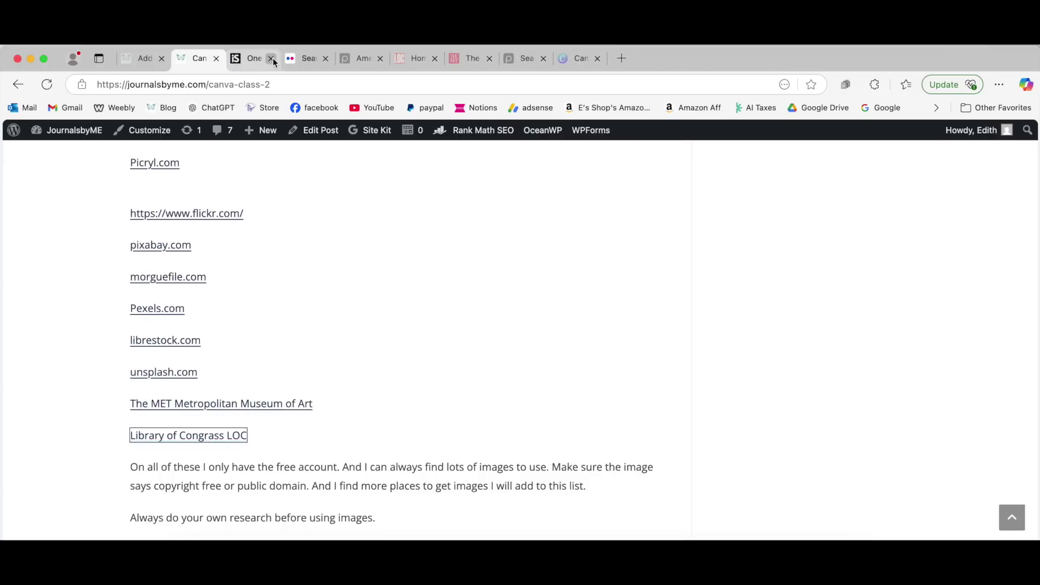
{"action": "left_click", "coordinate": [271, 59]}
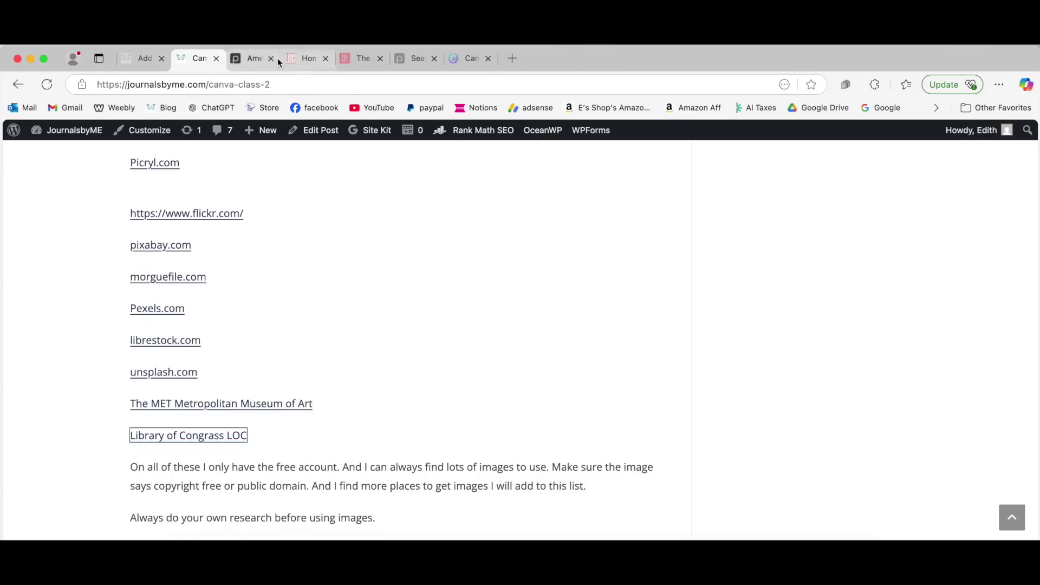
{"action": "left_click", "coordinate": [271, 59]}
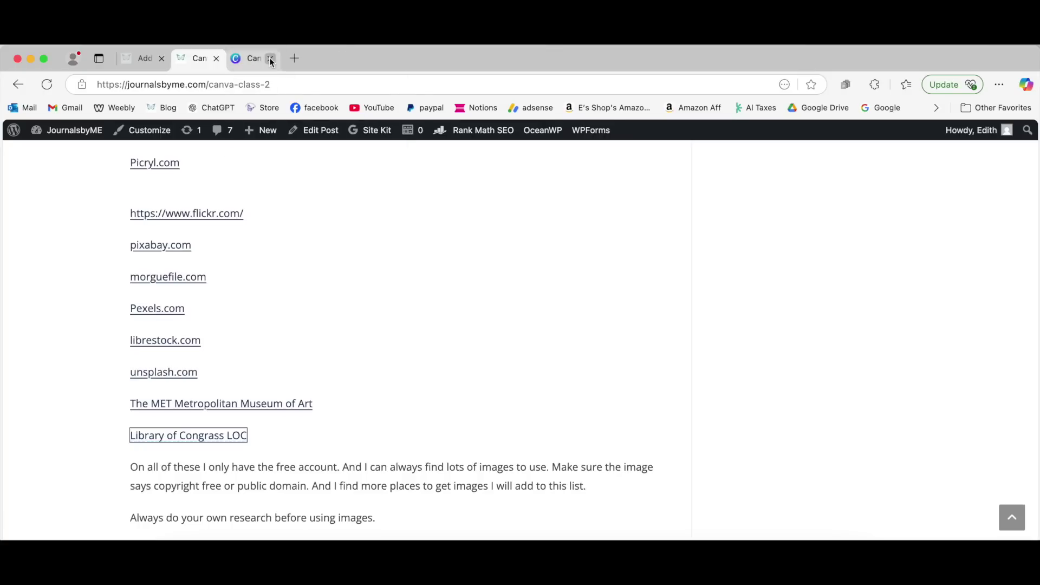
{"action": "left_click", "coordinate": [250, 59]}
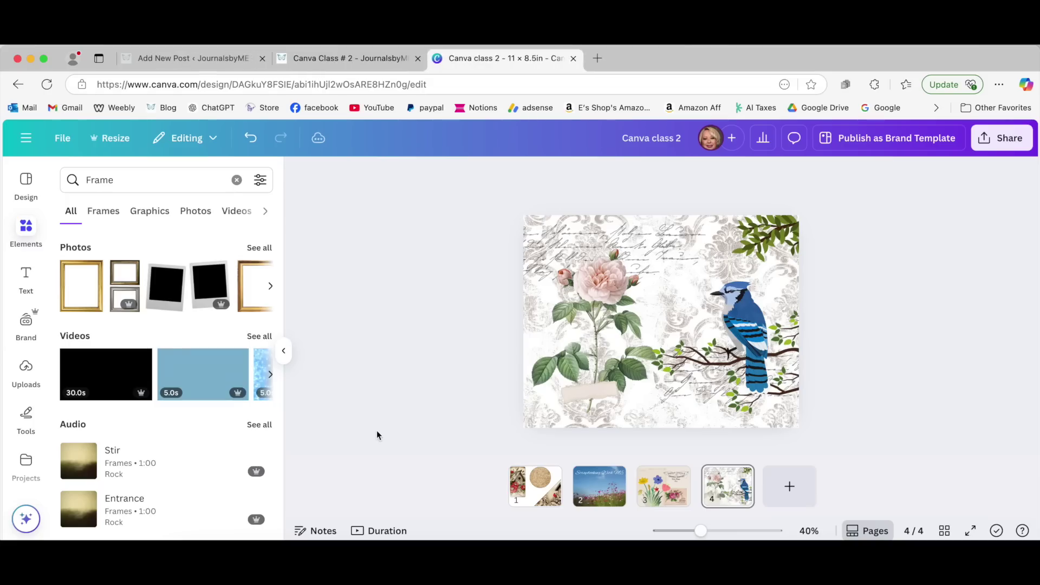